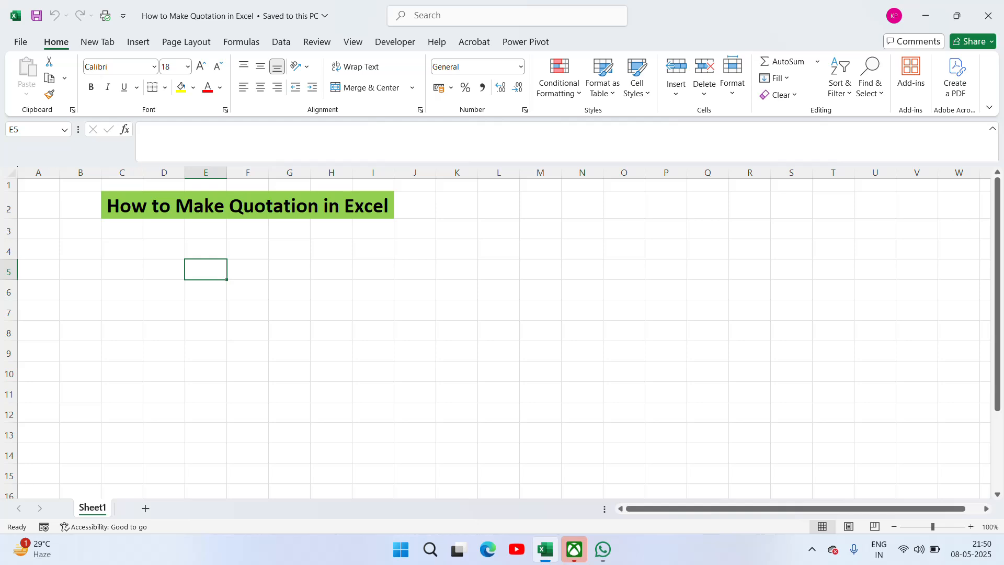
Enter the company name "Rama & Co." in cell C5, including the final period
click(118, 260)
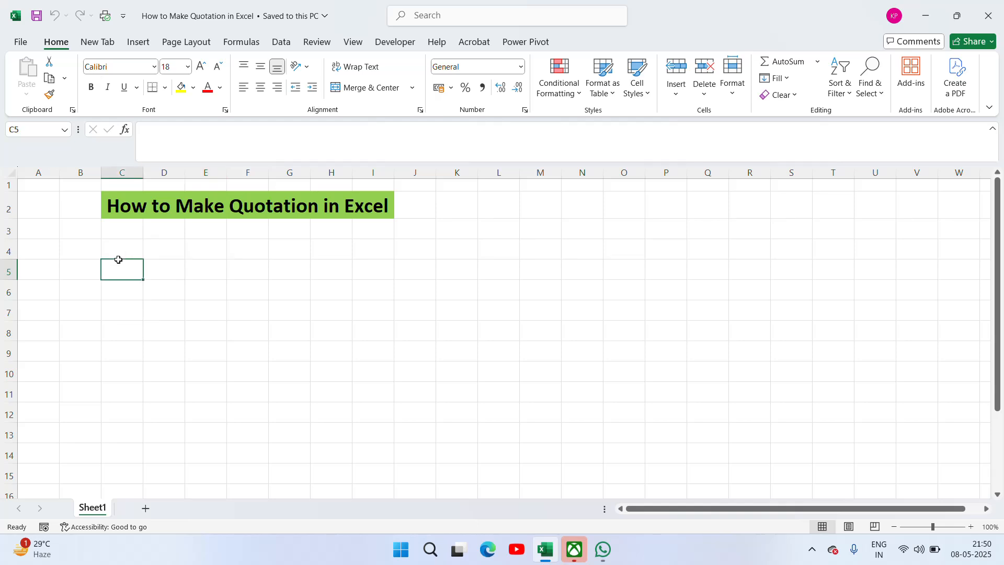
text(Rama)
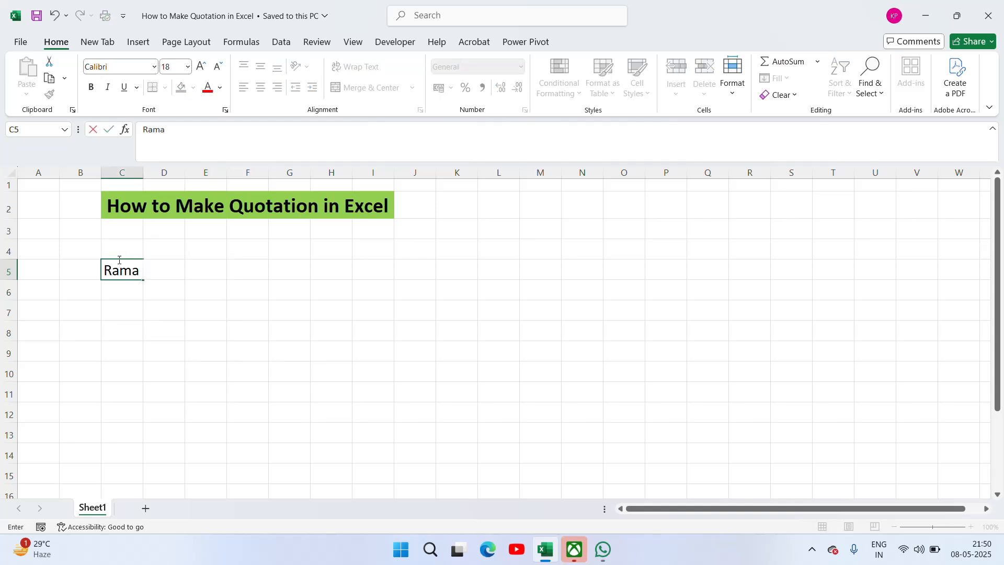
text( & Co)
key(Return)
click(118, 260)
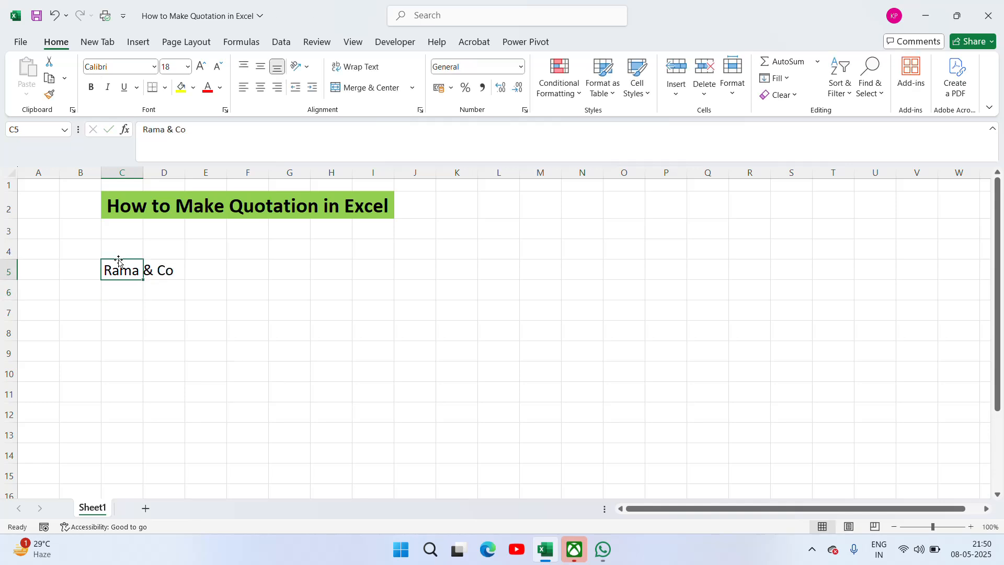
key(F2)
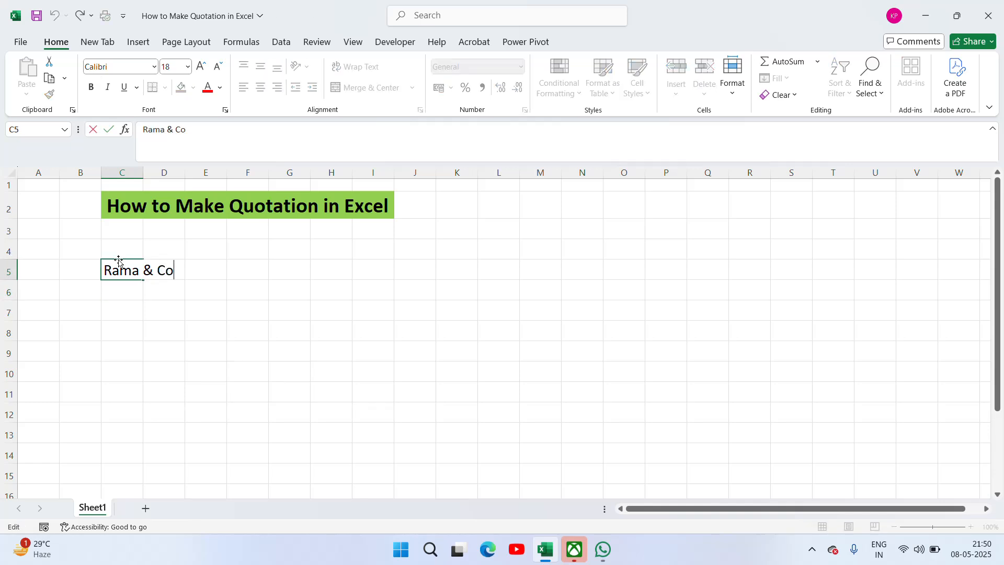
text(.)
key(Return)
click(119, 260)
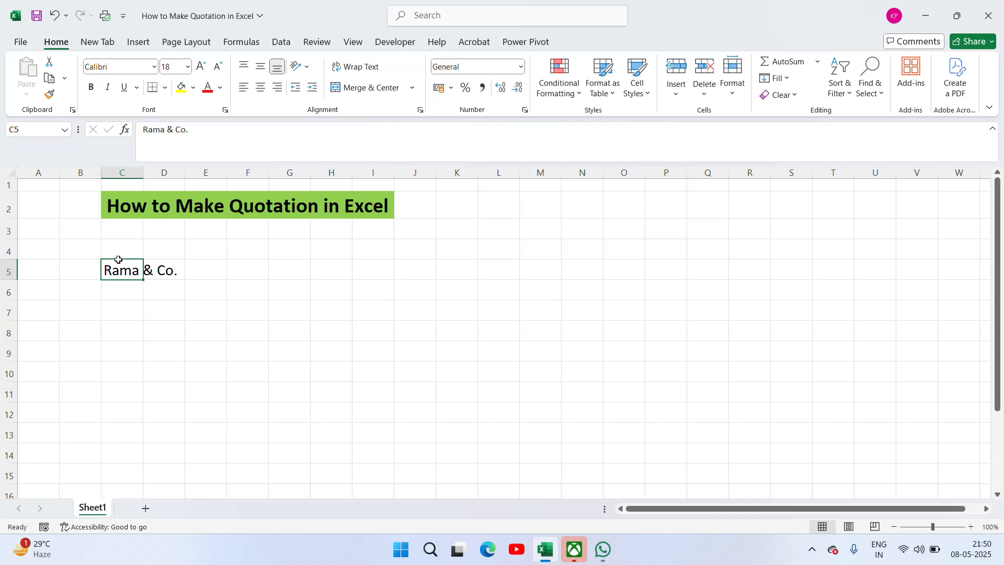
Merge cells C5 through G5 holding the company name and left-align the text
key(Down)
key(Down)
key(Up)
key(Up)
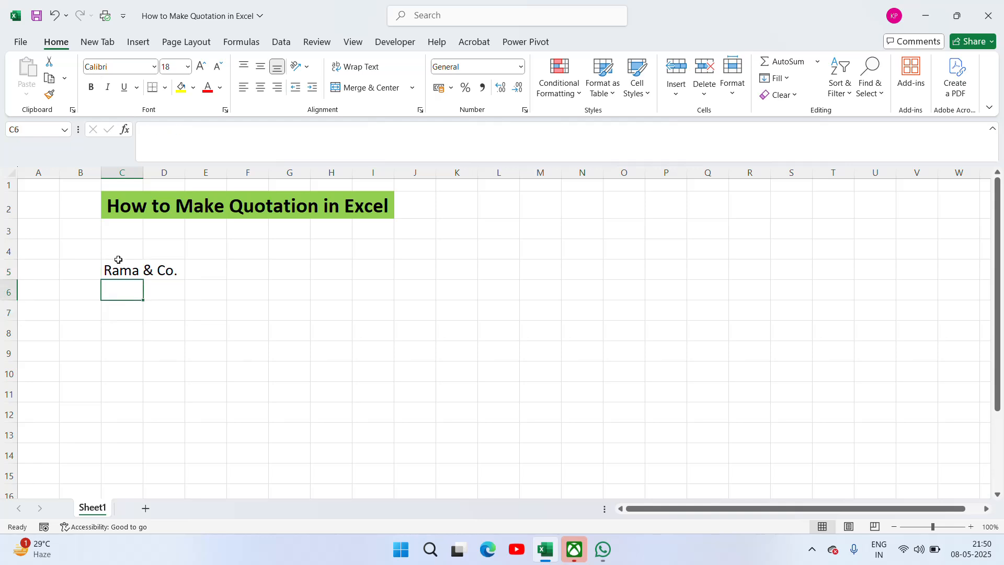
key(shift+Right)
key(shift+Right)
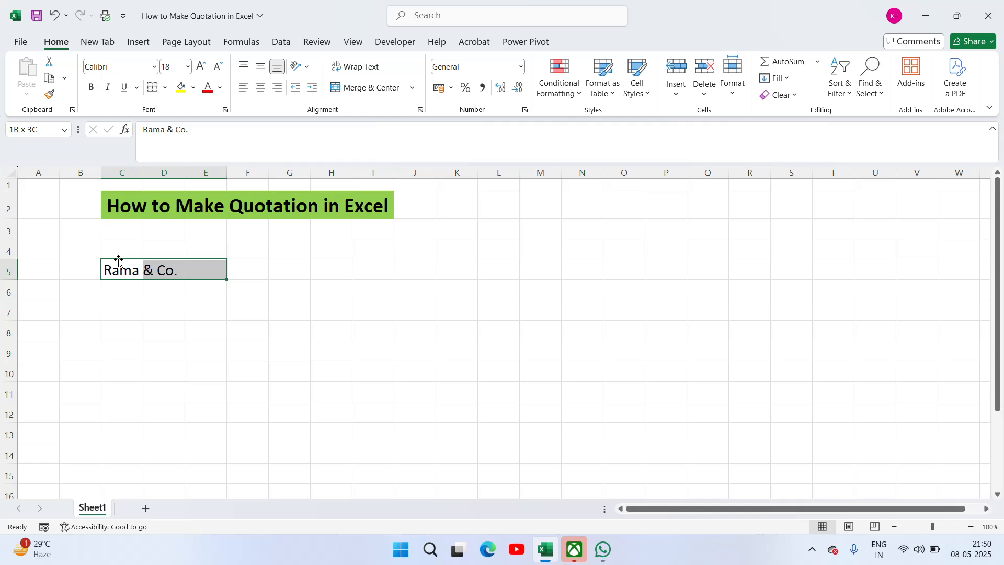
key(shift+Right)
key(shift+Right)
key(shift+Right)
key(shift+Right)
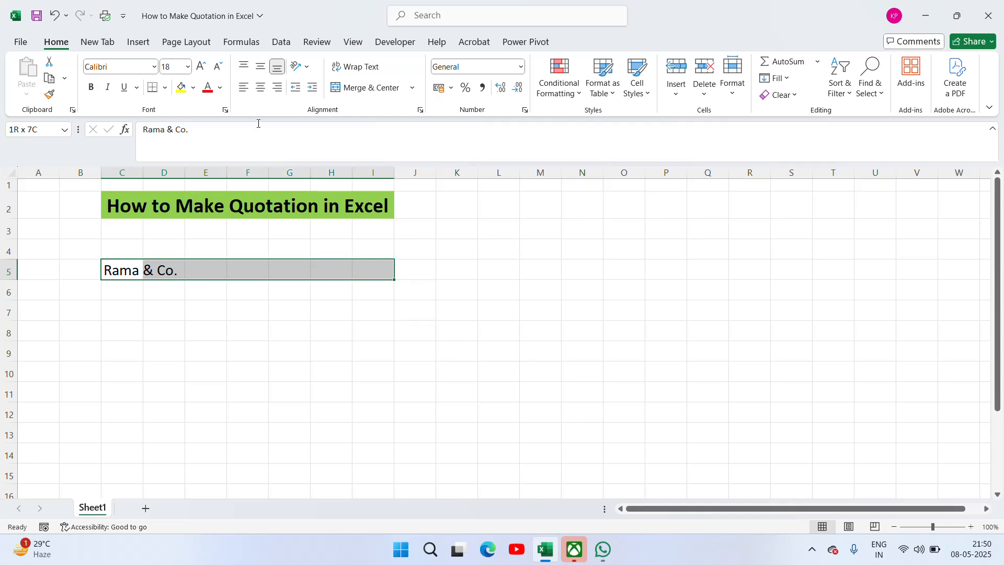
shift+click(287, 272)
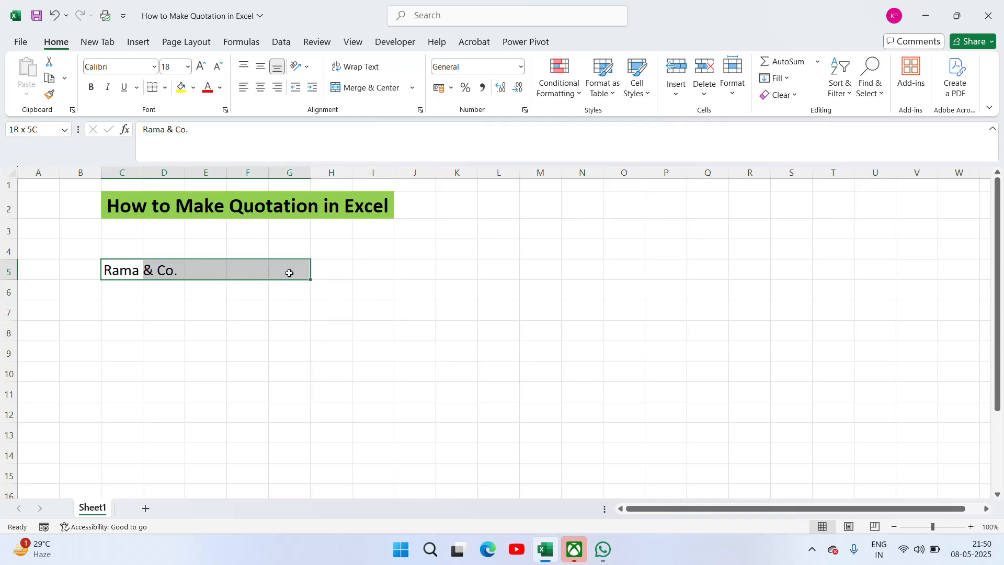
click(367, 88)
click(244, 89)
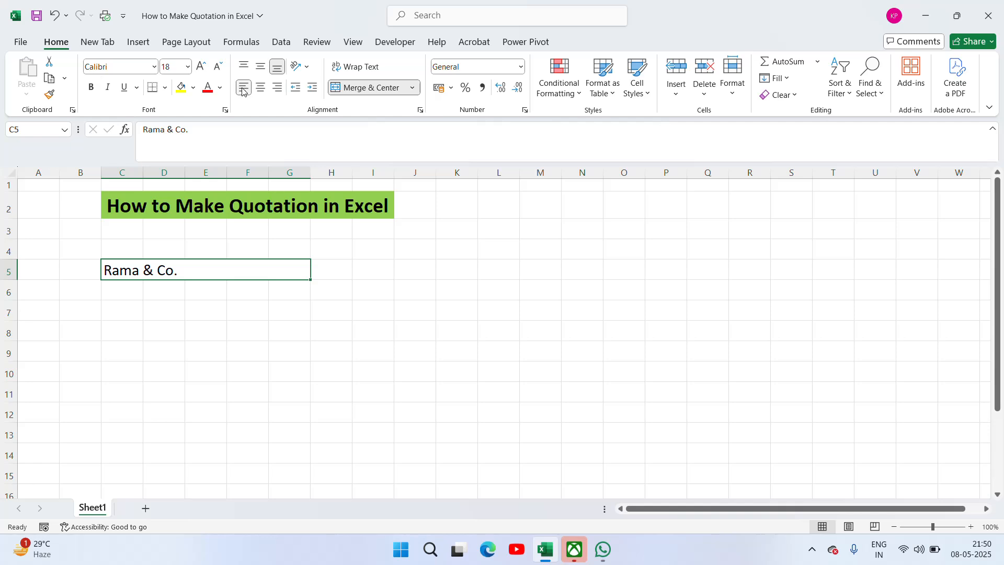
Enter the address label "Add:" in cell C7
key(Down)
key(Down)
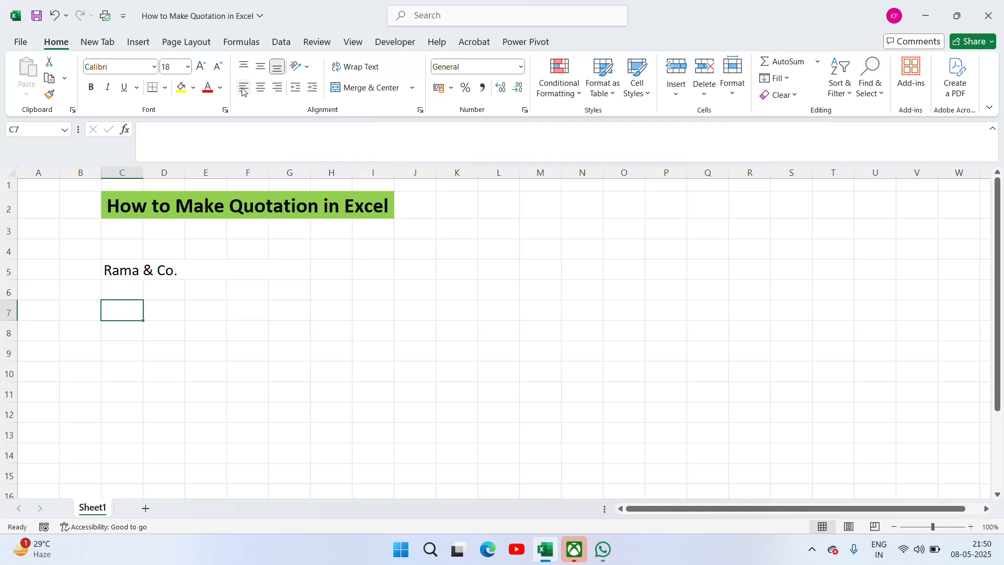
text(A)
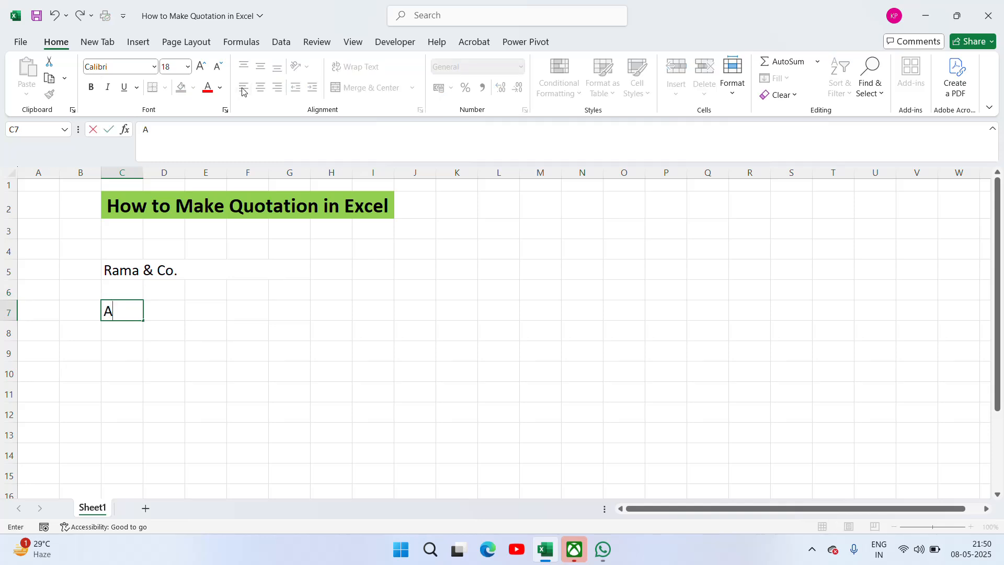
text(dd:)
key(Return)
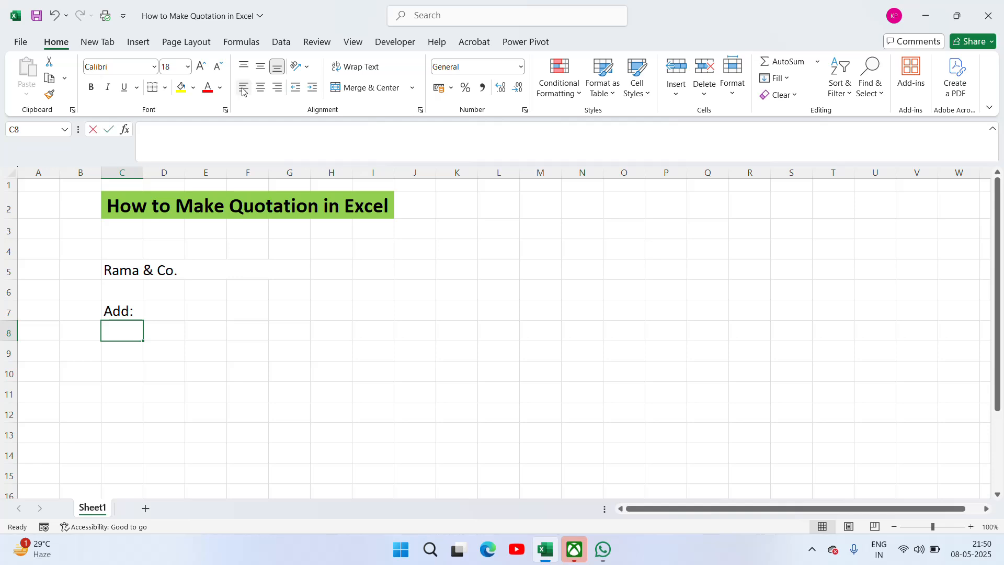
Enter the first line of the company's address in cell C8, below the address label
text(B-2)
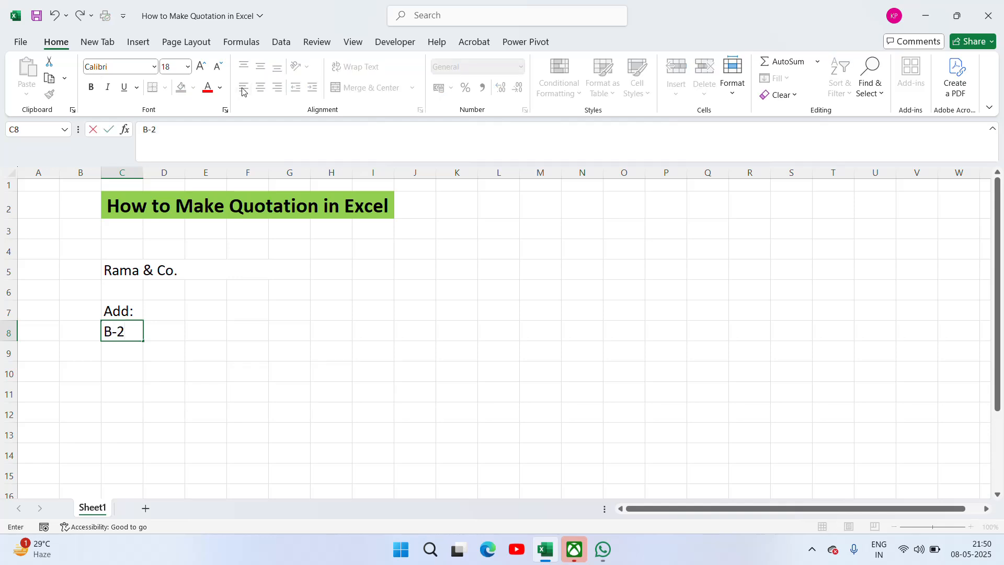
text(86, Noidaa)
key(BackSpace)
key(BackSpace)
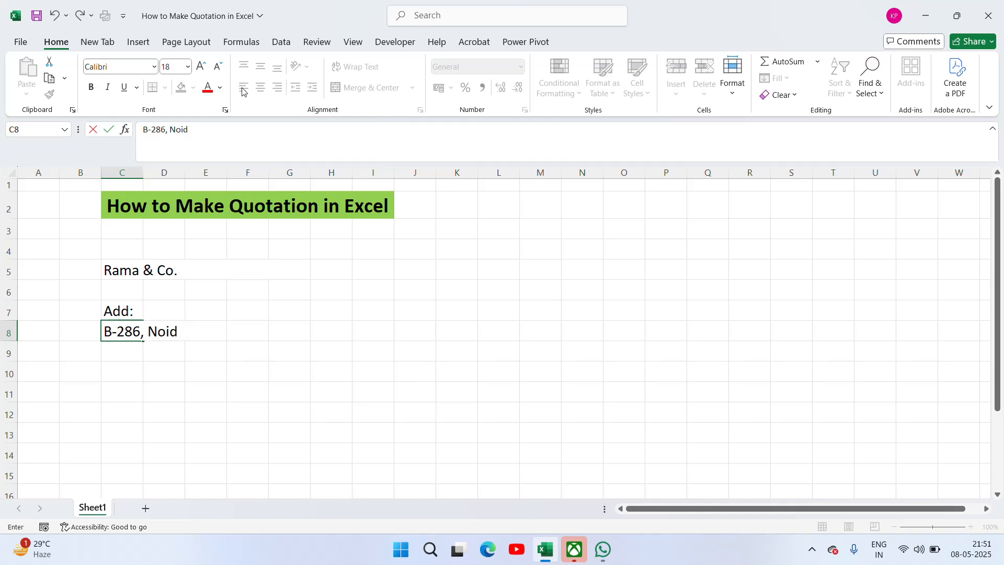
text(aa)
key(Tab)
key(Down)
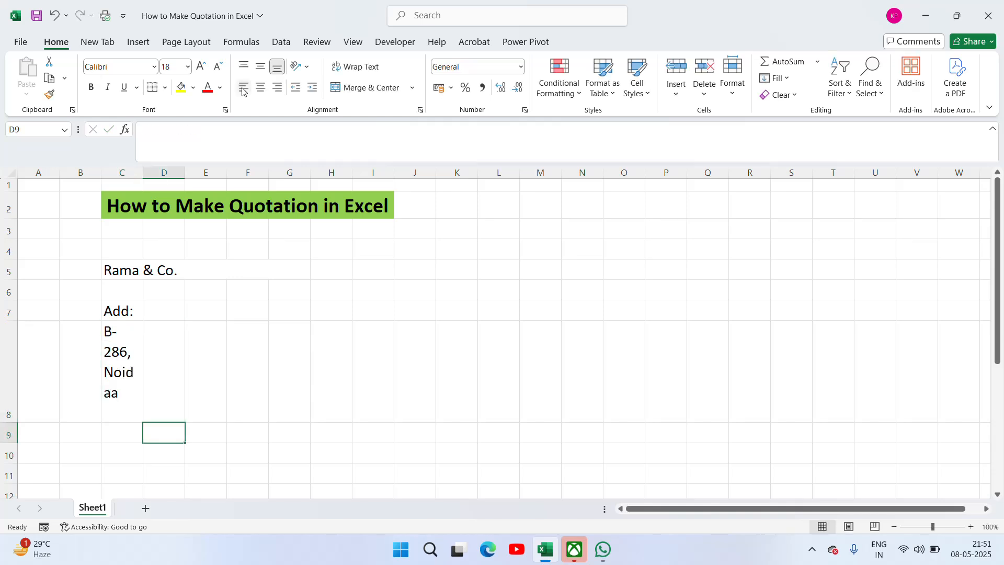
Remove the extra trailing letter from the city name in the C8 address
key(Up)
key(Left)
key(F2)
key(Left)
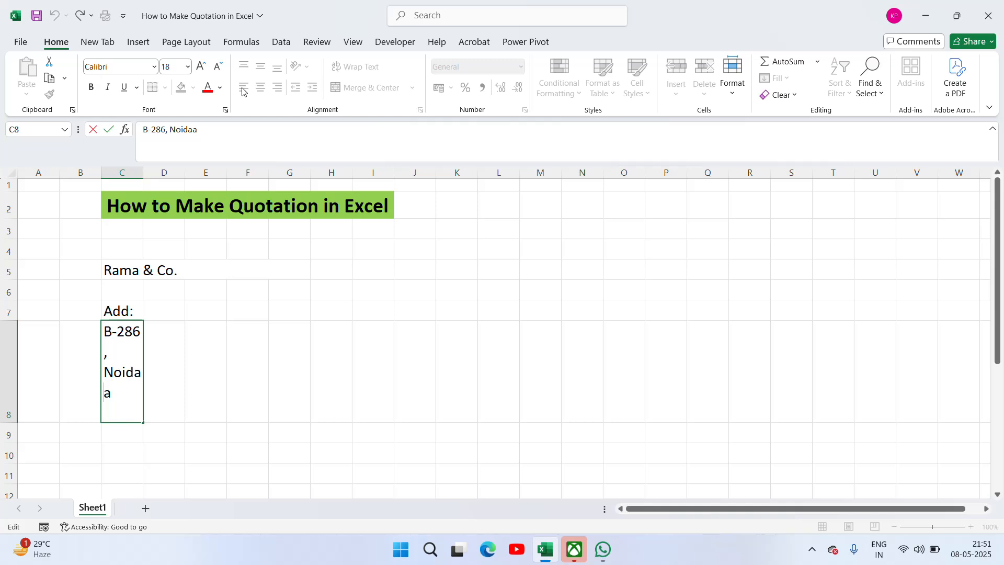
key(Right)
key(shift+Left)
key(BackSpace)
key(Return)
key(Up)
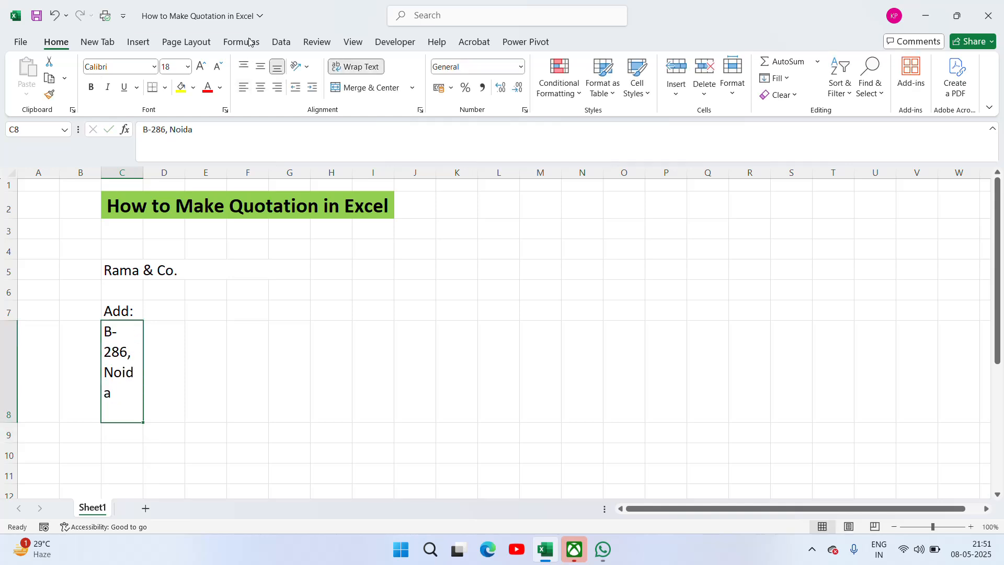
Widen column C and add a second line to C8 with the city, pincode and phone number
drag(143, 174, 199, 172)
key(F2)
key(alt+Return)
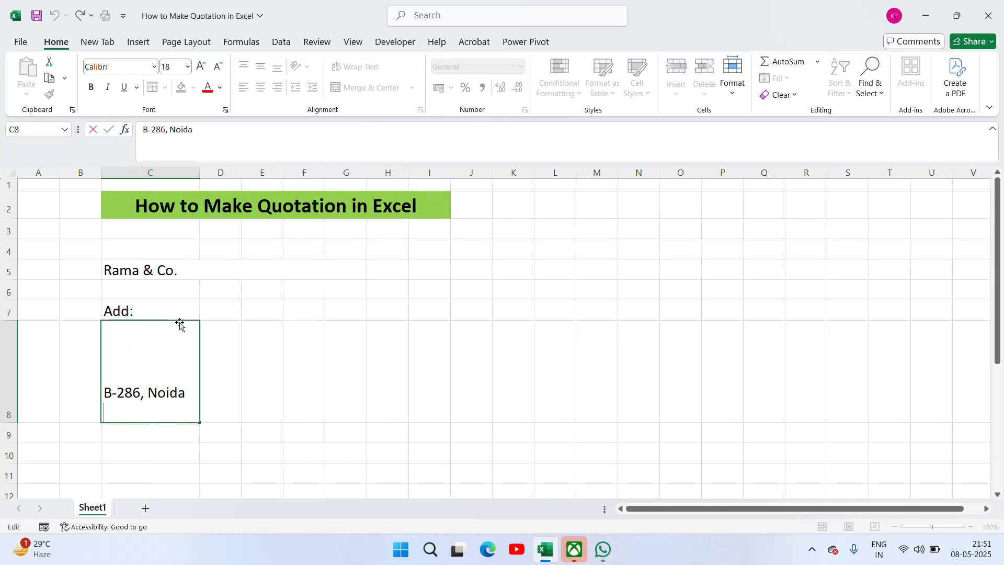
text(City, Noida,)
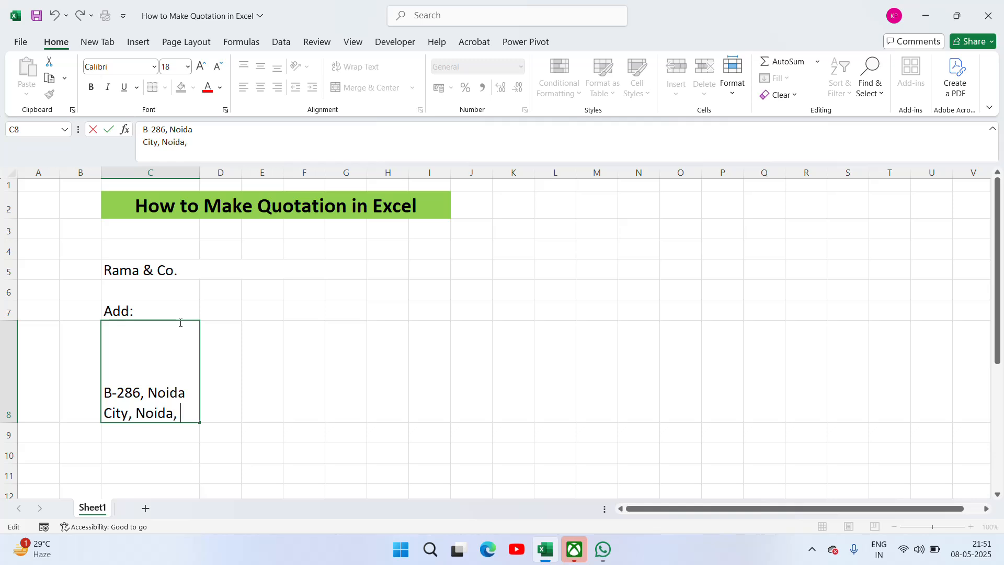
text( Pincode)
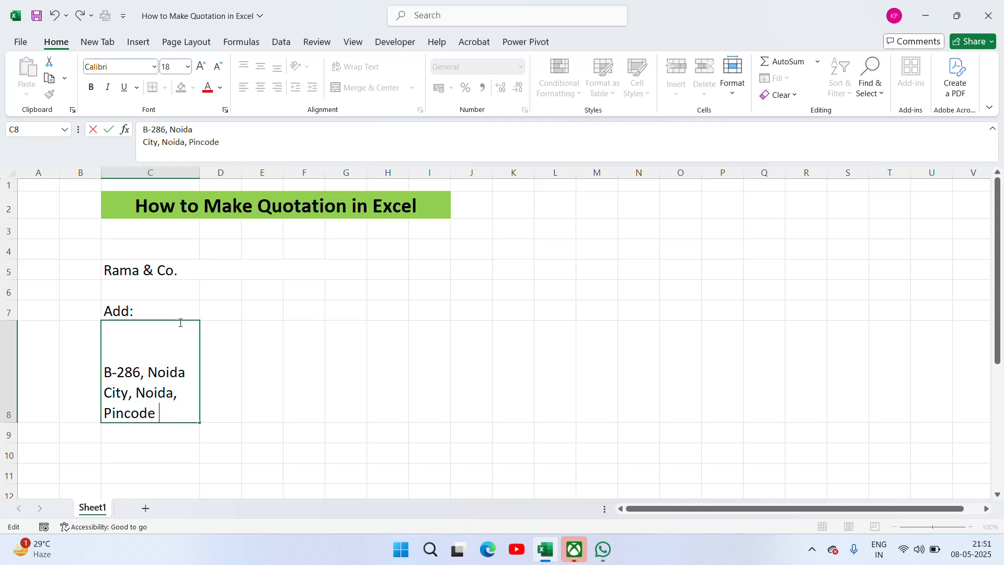
text( 210131, Phone)
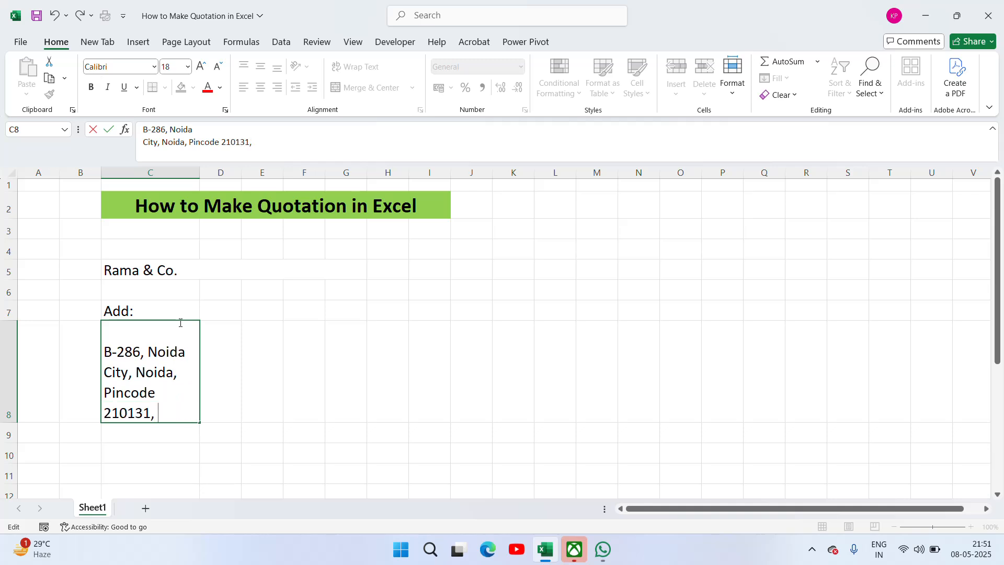
text(:)
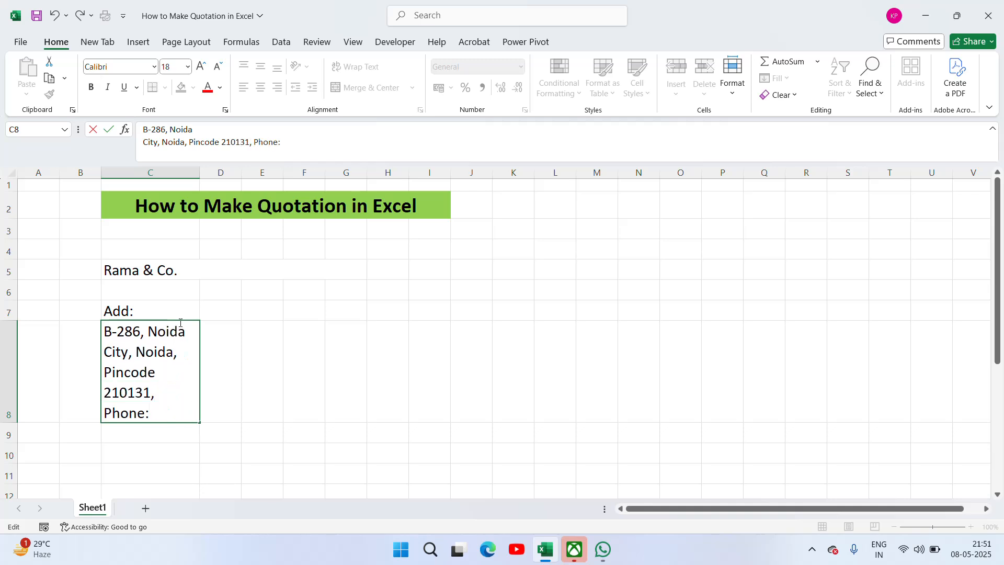
text( 1546666)
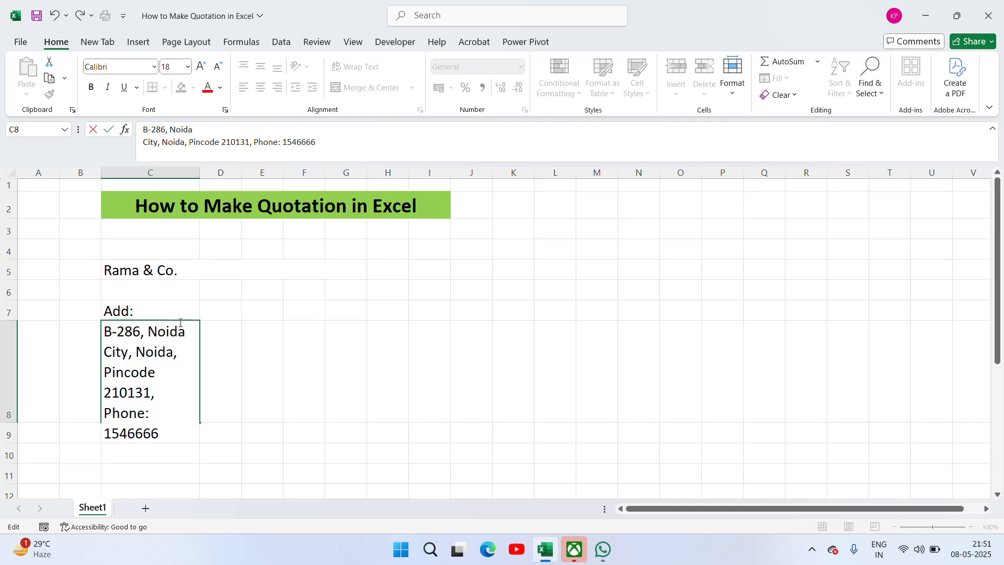
Add a new line labelled "Email id:" with the company's e-mail address to the C8 address block
key(alt+Return)
text(Email id)
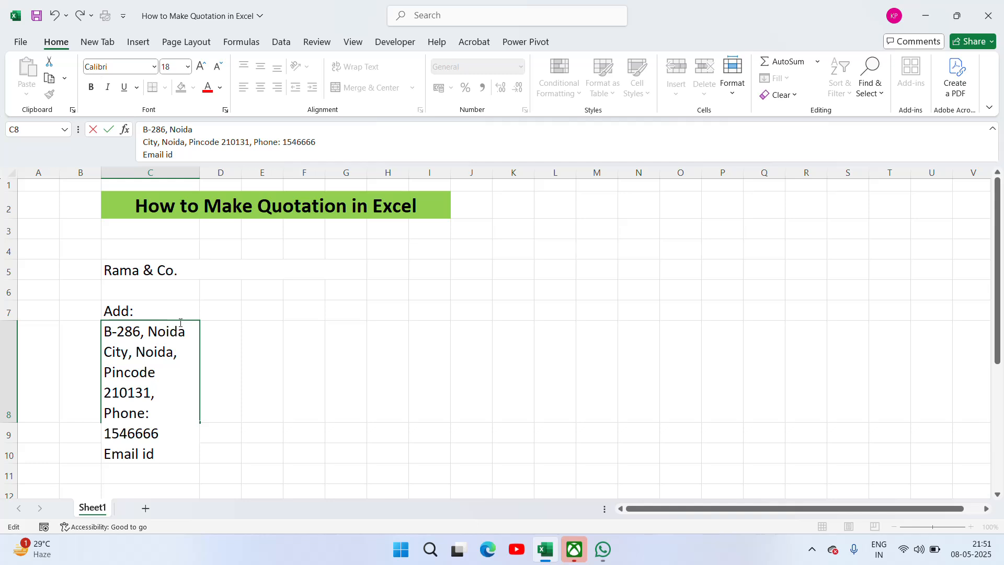
text(: )
text(Test)
text(@)
key(BackSpace)
text(@)
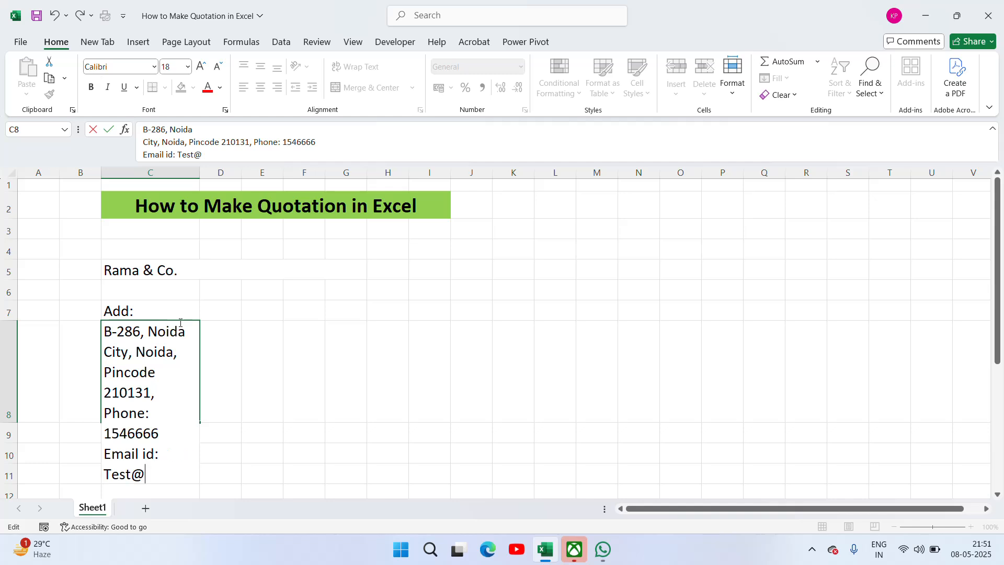
text(test.co)
text(m)
key(Return)
Widen column C further so the e-mail address fits on one line, and top-align the C8 address block
click(174, 317)
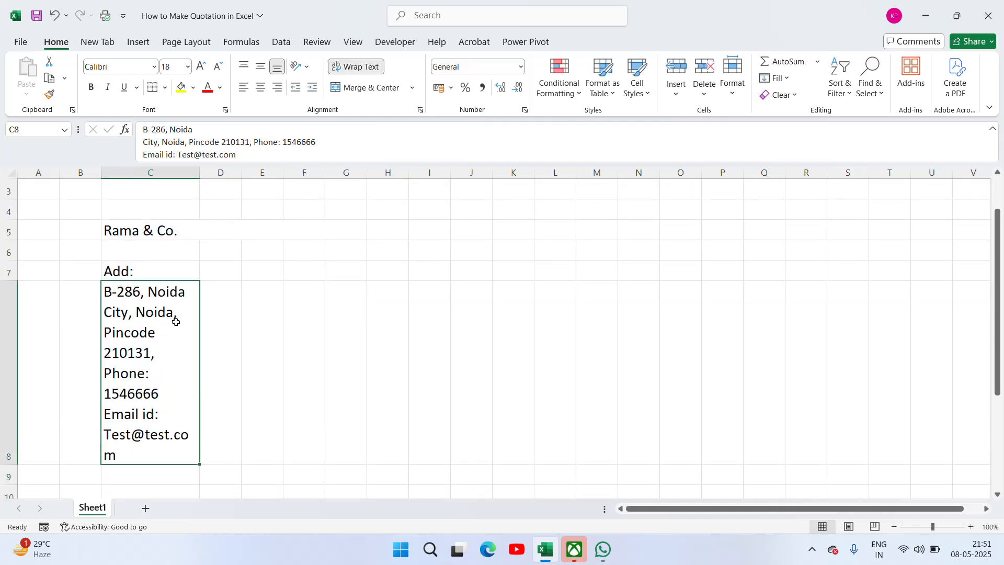
drag(200, 173, 303, 173)
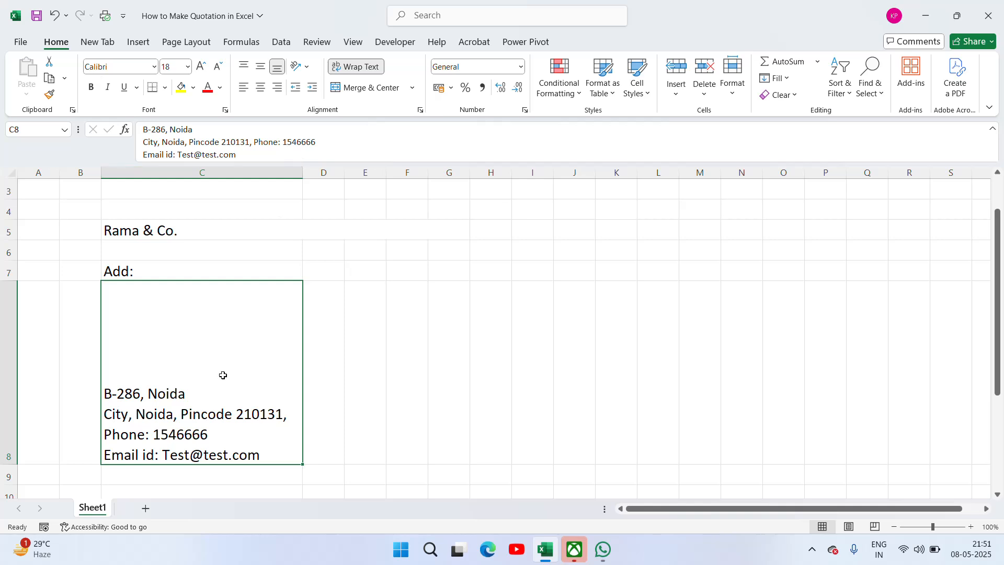
click(244, 66)
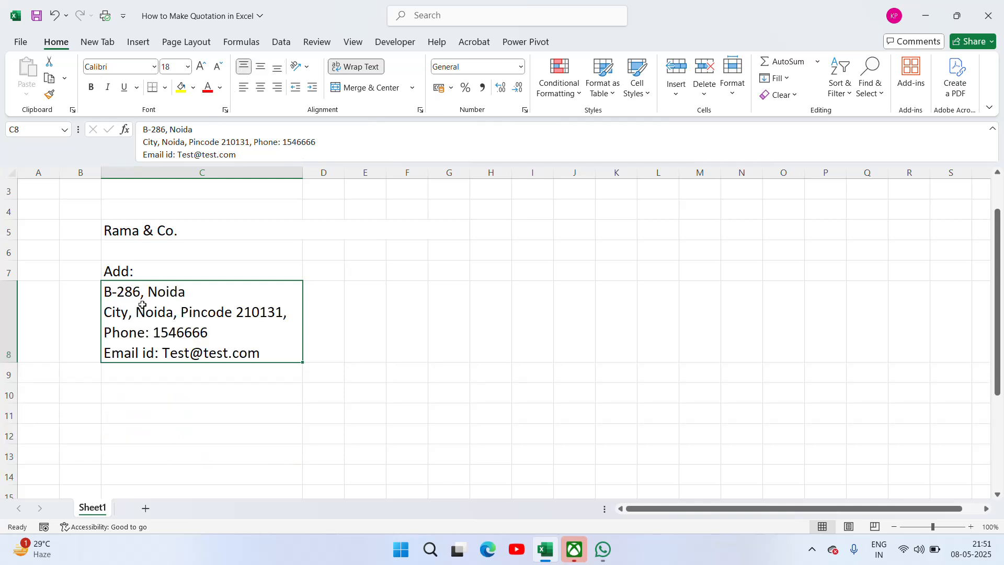
click(215, 244)
key(Down)
key(Up)
key(Up)
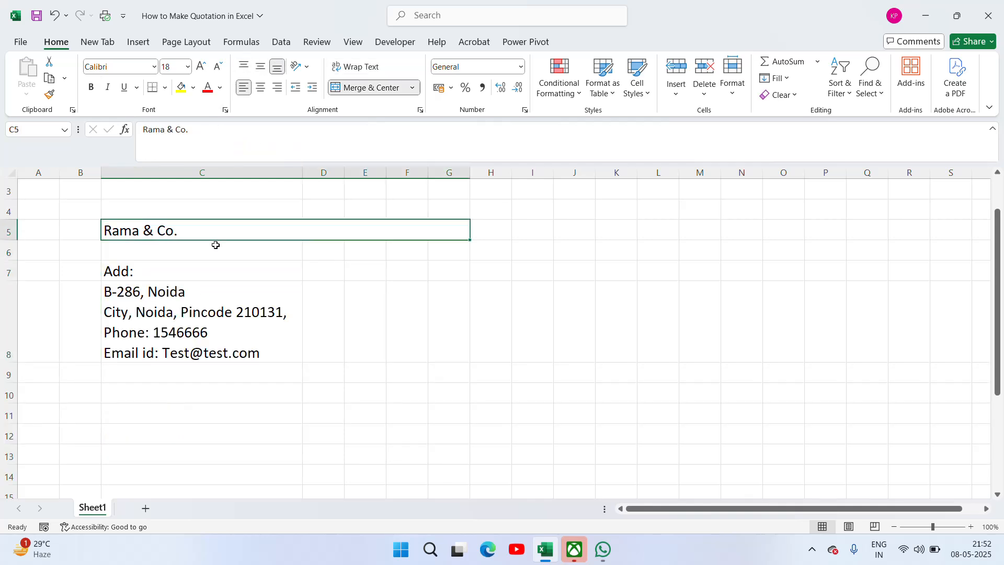
Enter the recipient label "To" in cell C10, below the address block, and move to C12
key(Down)
key(Down)
key(Down)
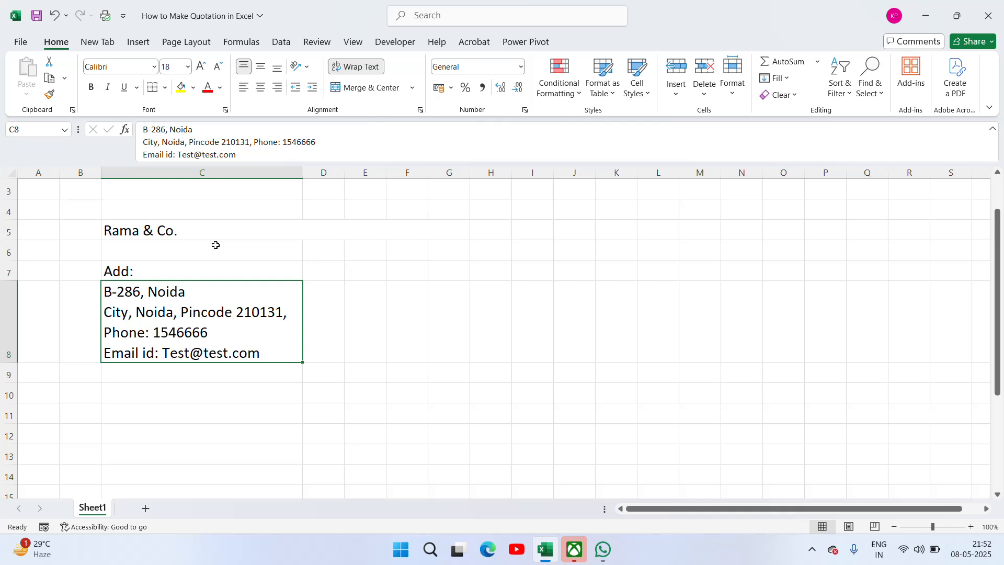
key(Down)
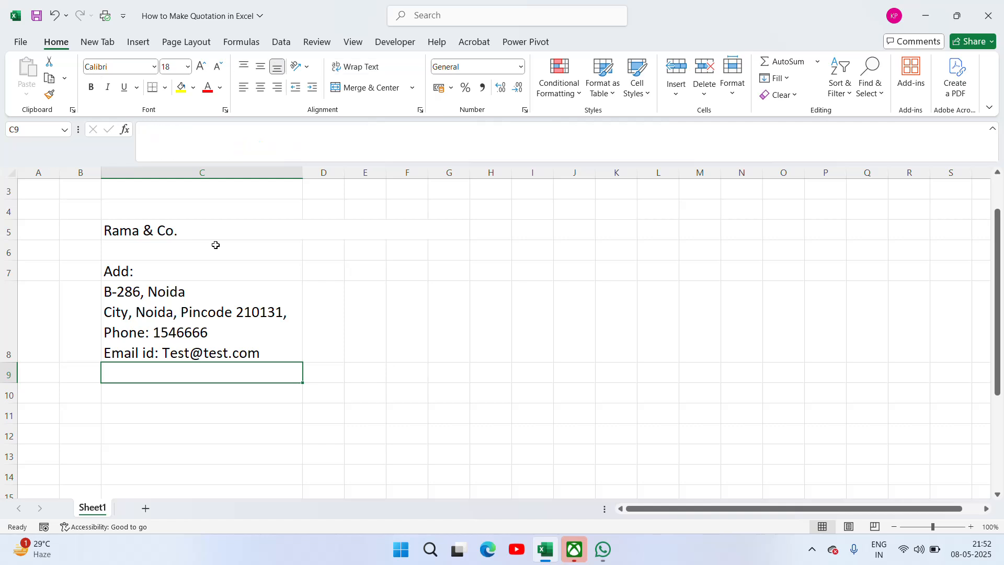
key(Down)
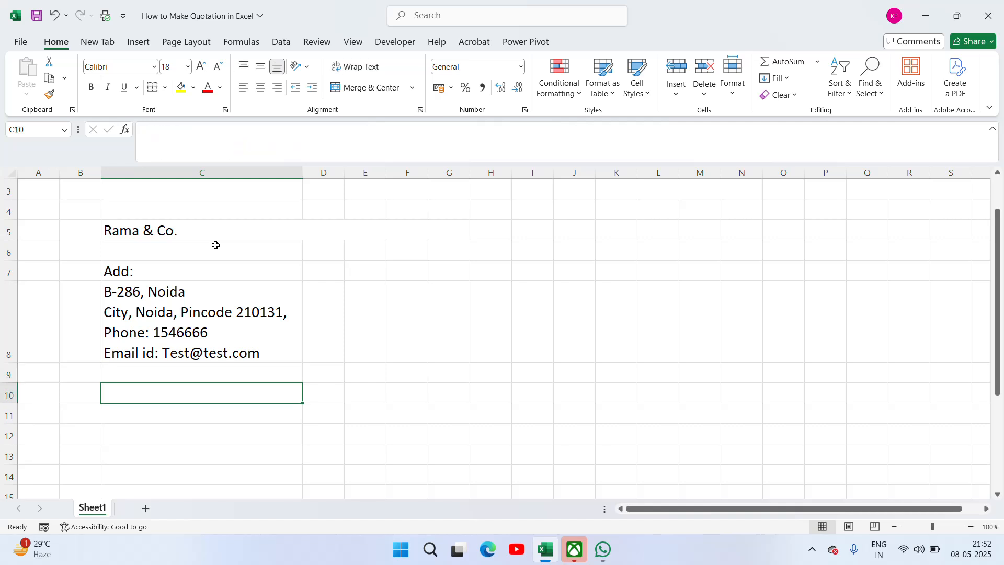
text(To)
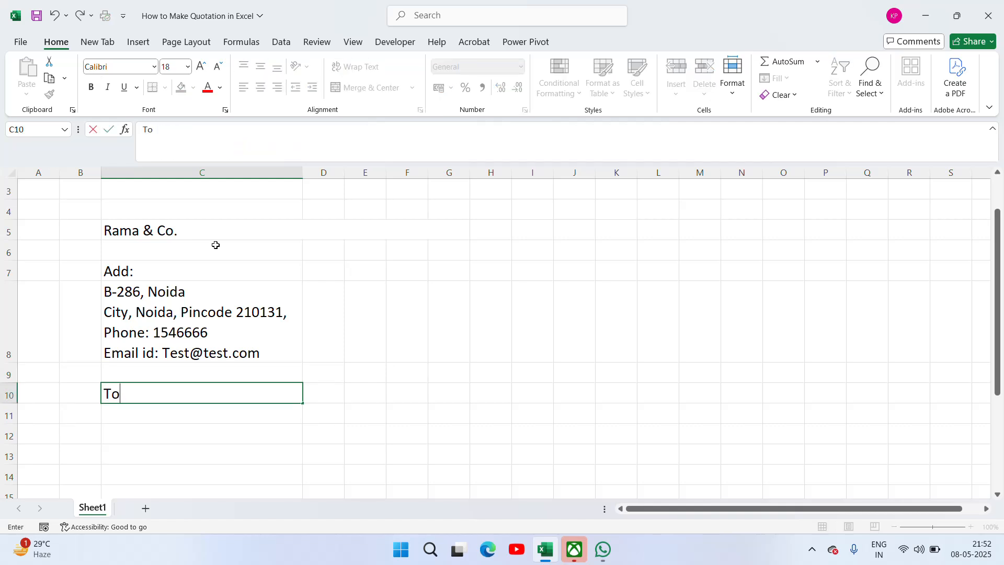
key(Return)
key(Down)
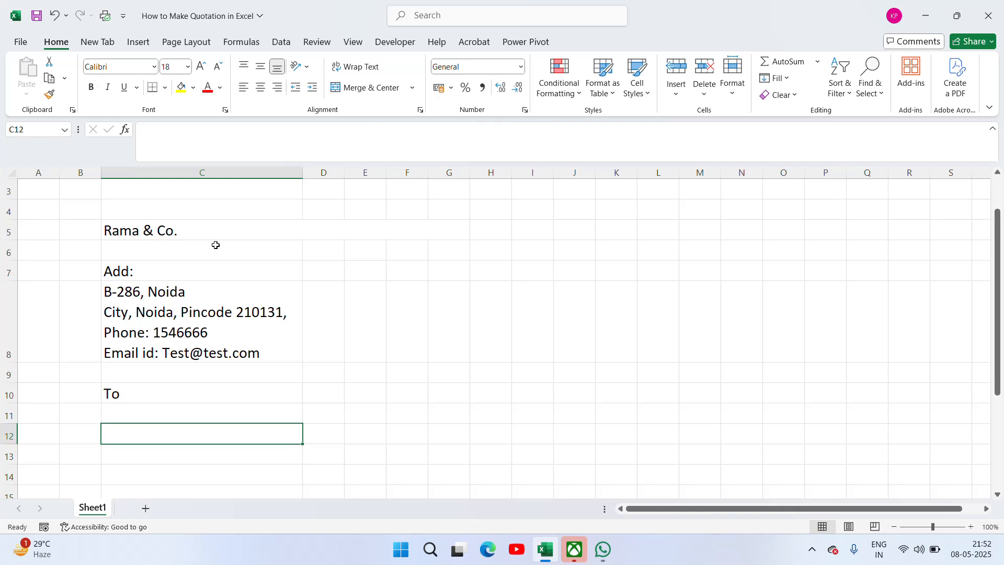
Enter the recipient company name "Manish & Co." in cell C12
text(Manish)
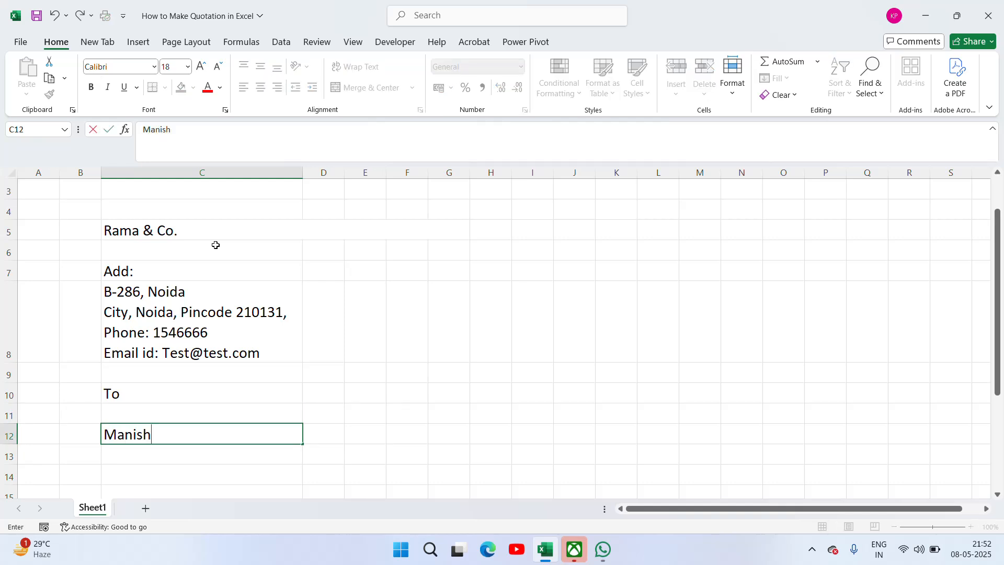
text( & Co.)
key(Return)
Make the company name "Rama & Co." in merged cell C5 bold
key(Up)
key(Up)
key(Up)
key(Up)
key(Up)
key(Up)
key(Up)
key(Up)
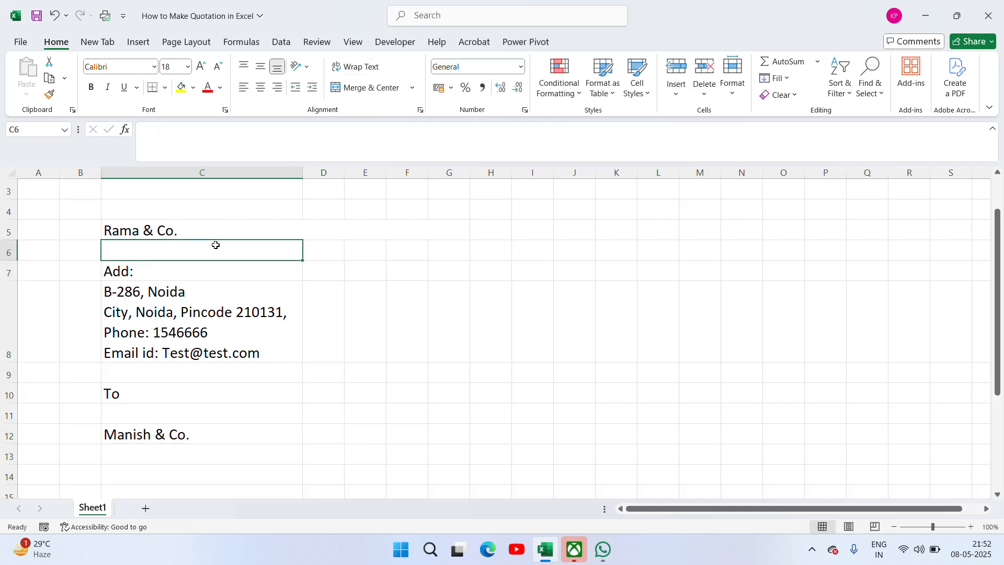
click(91, 88)
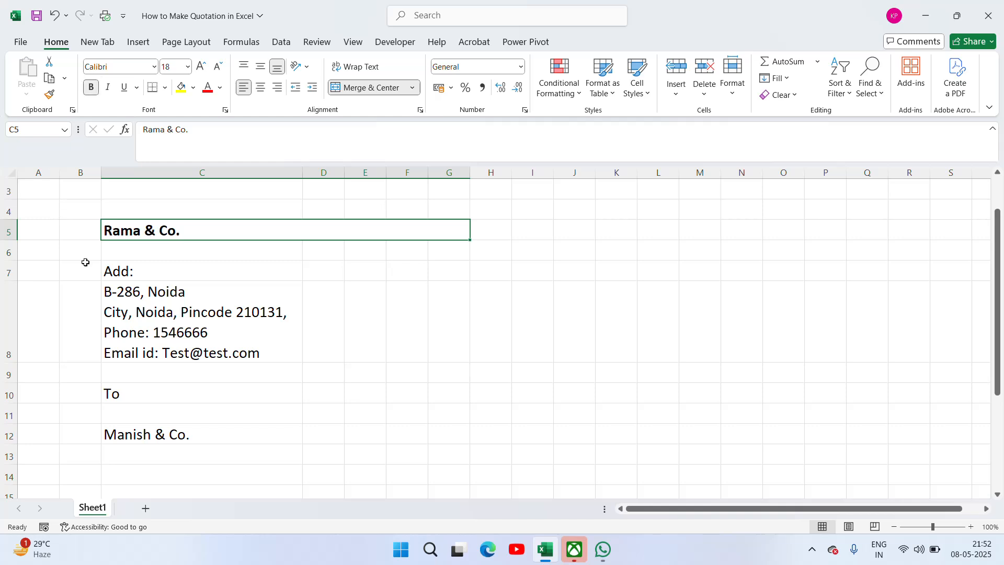
Make the recipient company name "Manish & Co." in cell C12 bold
key(Down)
key(Down)
key(Down)
key(Up)
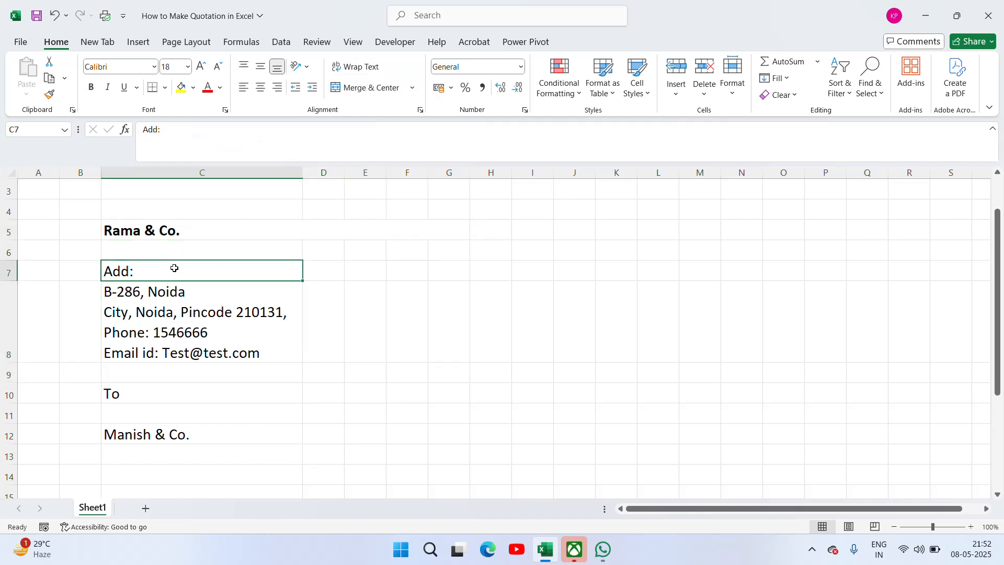
key(Down)
key(Down)
key(Down)
key(Down)
key(Down)
key(ctrl+b)
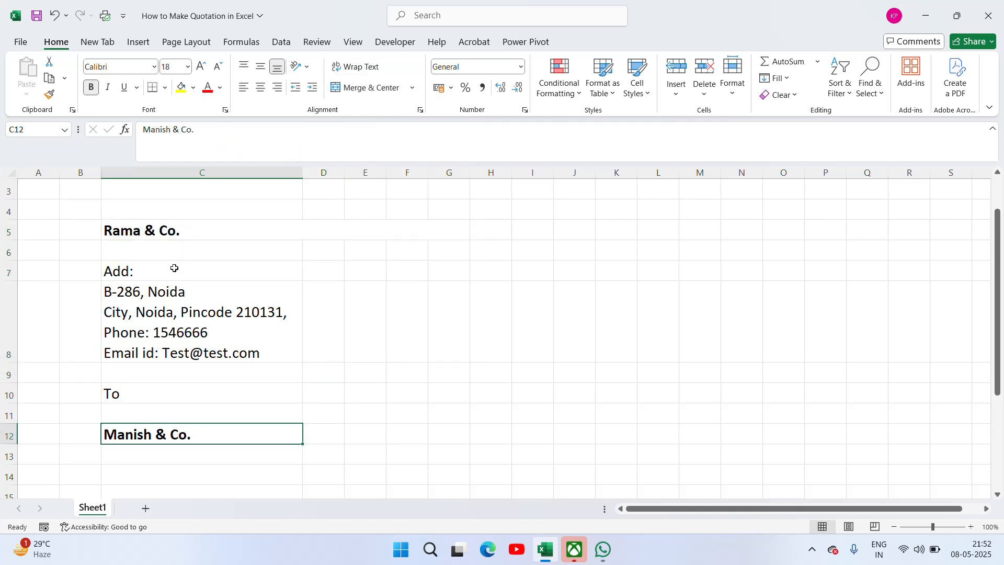
Enter the recipient's street address in C13, with the city and phone number on a second line in the same cell
key(Down)
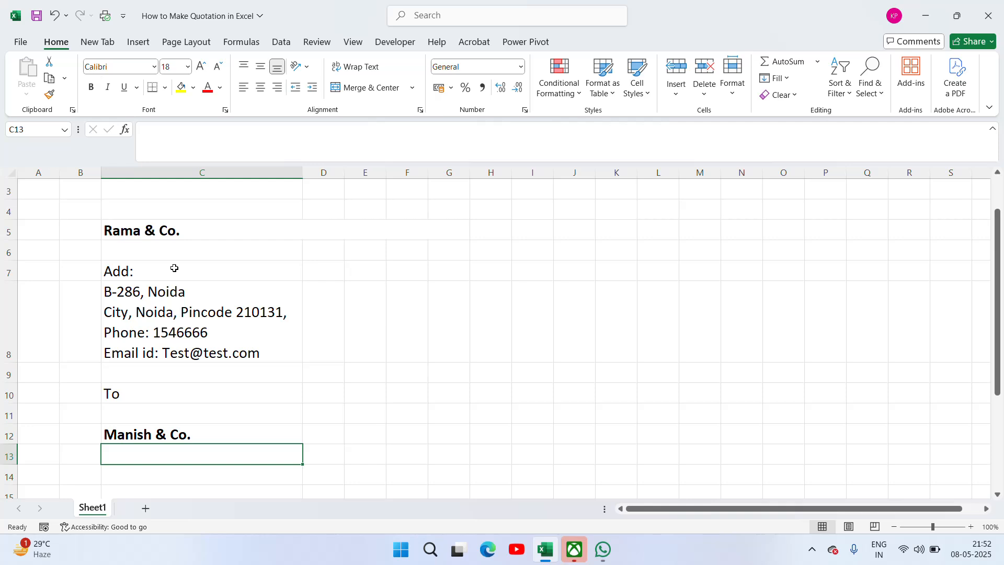
text(C-20)
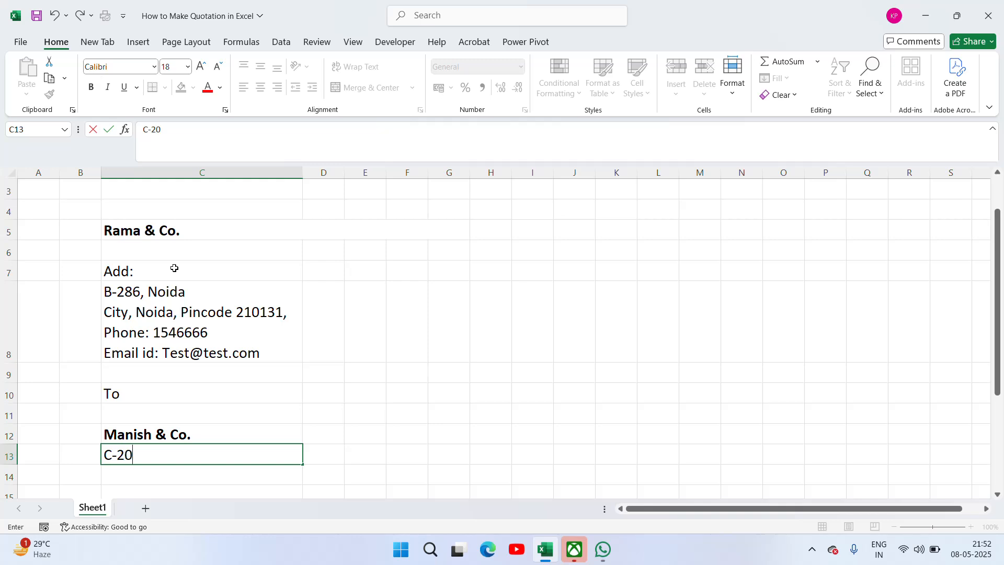
text(, Delhi)
key(alt+Return)
text(City)
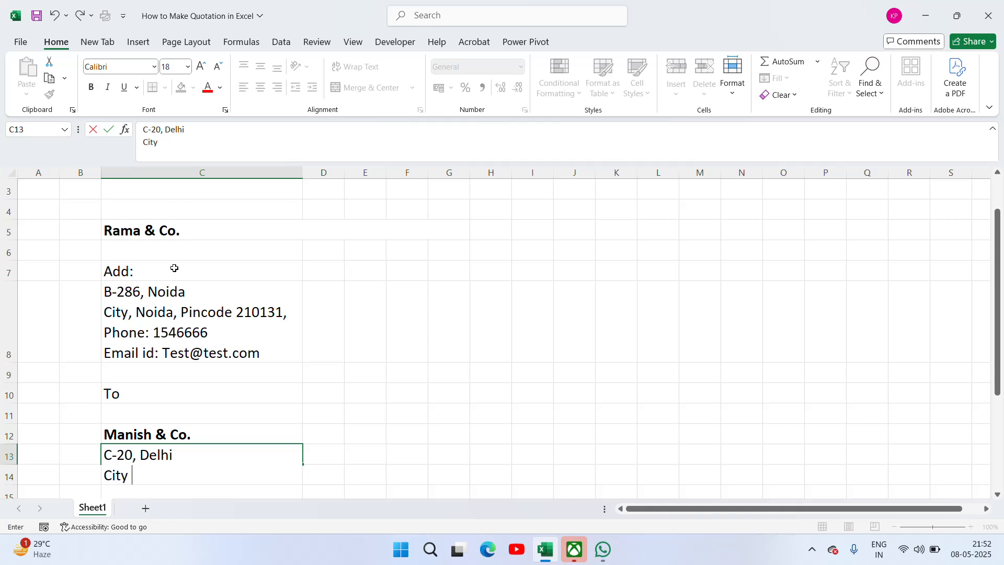
text( Delhi, Pho)
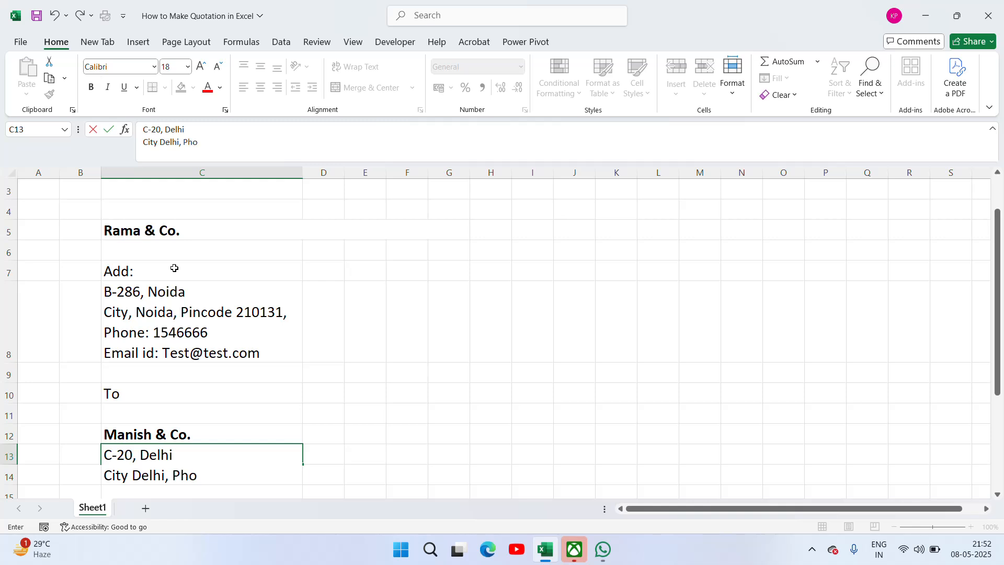
text(ne: 126445)
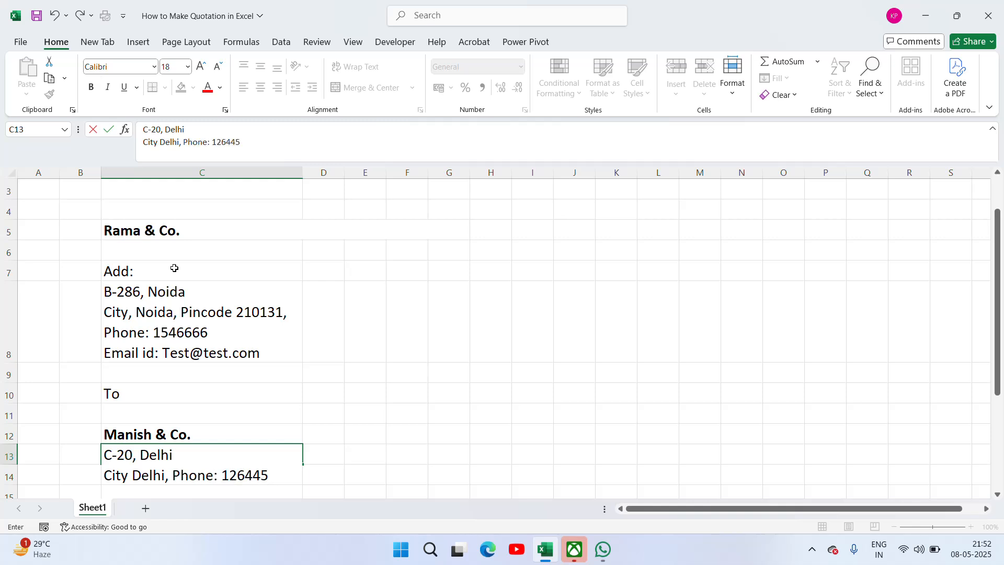
Add a third line labelled "Email Id:" with the recipient's e-mail address to cell C13
key(alt+Return)
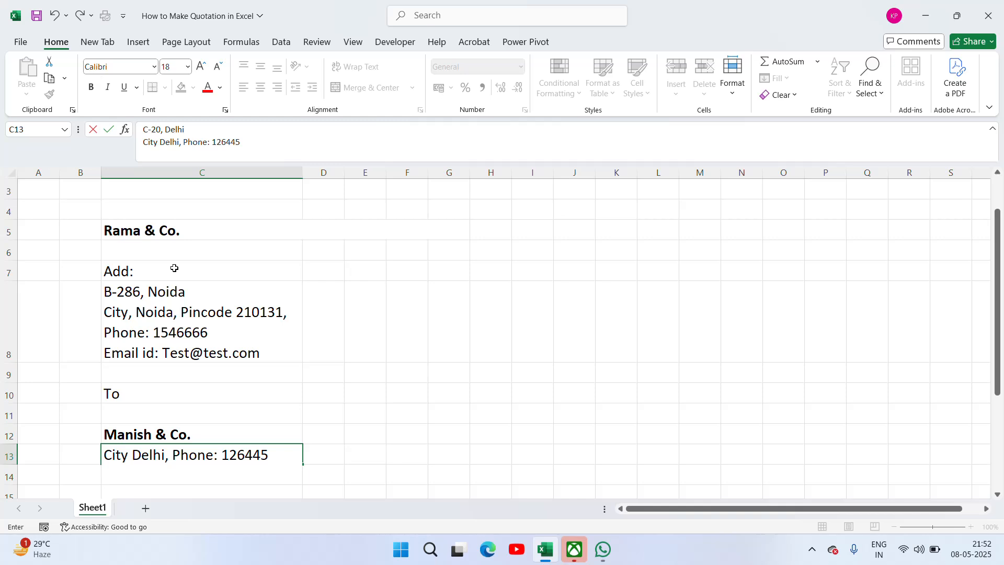
text(Email Id: Test)
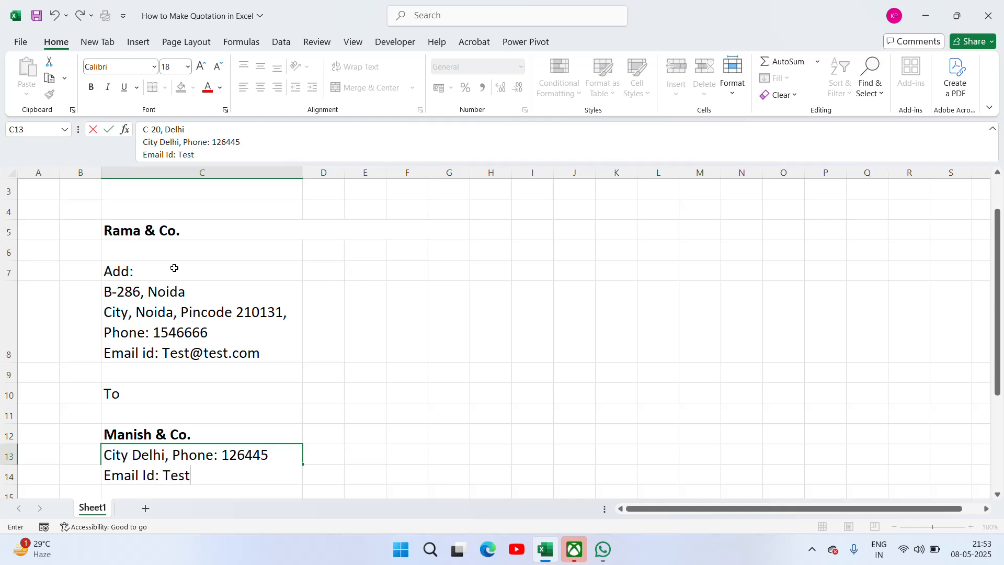
text(#)
key(BackSpace)
text(@test.com)
key(ctrl+Return)
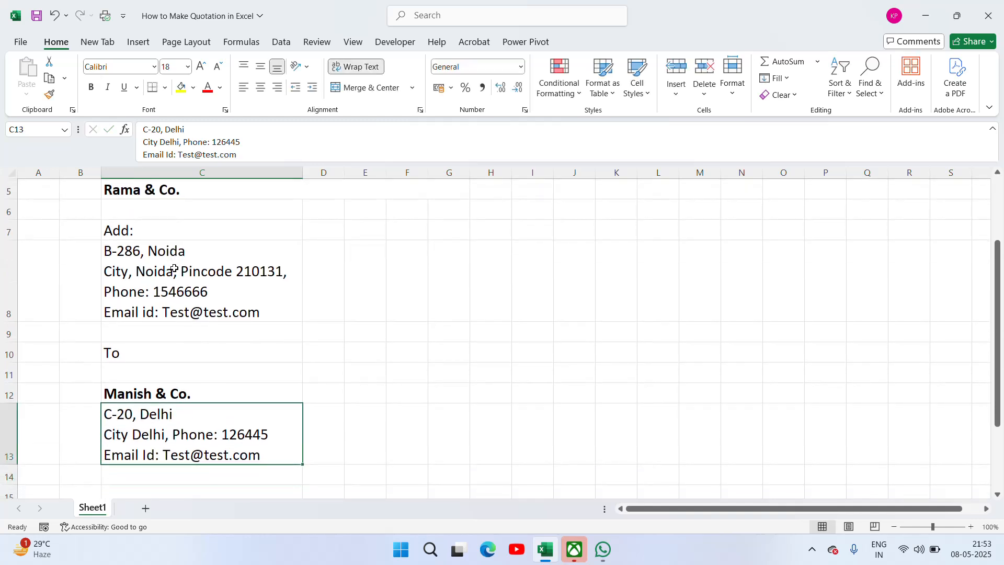
click(234, 326)
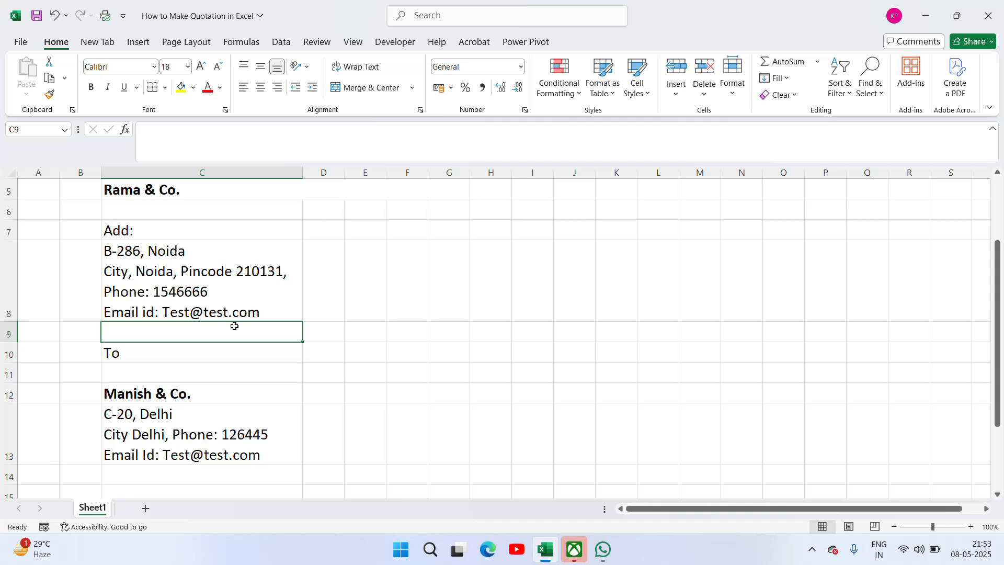
key(Up)
key(Up)
key(Up)
key(Up)
key(Up)
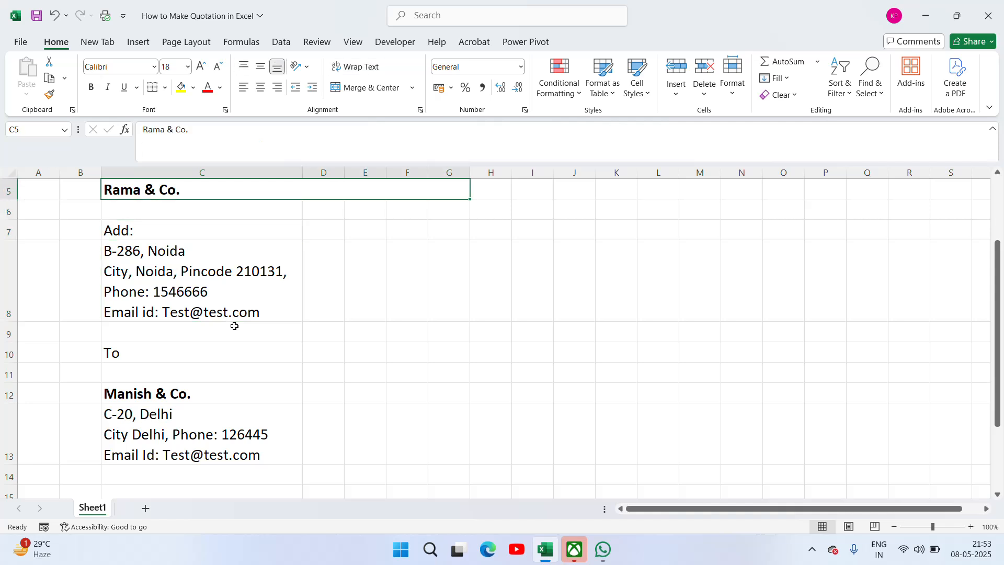
key(Down)
key(Down)
key(Up)
key(Right)
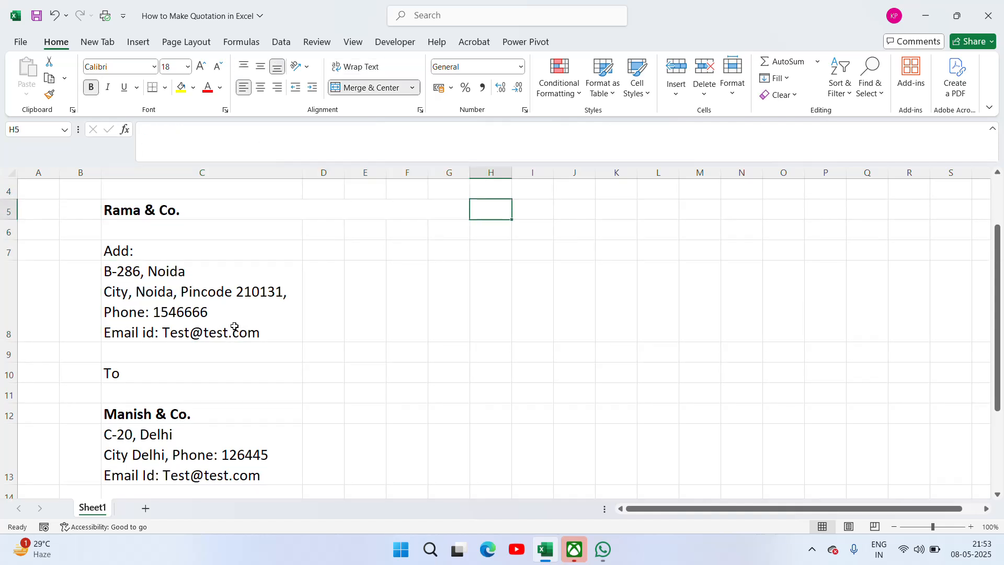
key(Left)
key(Up)
key(Up)
key(Down)
key(Down)
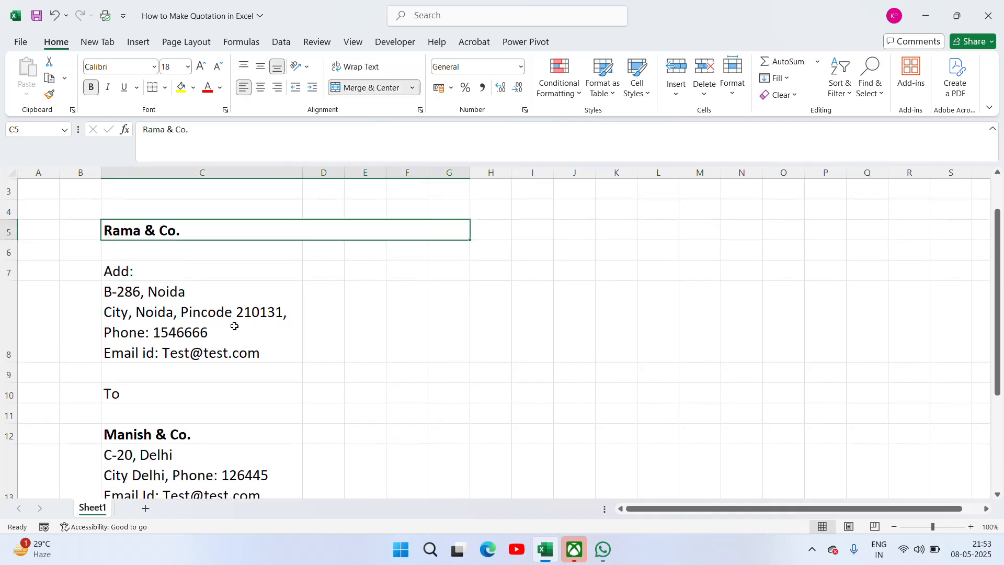
Enter the label "Date:" in cell G7, in the same row as "Add:"
key(Right)
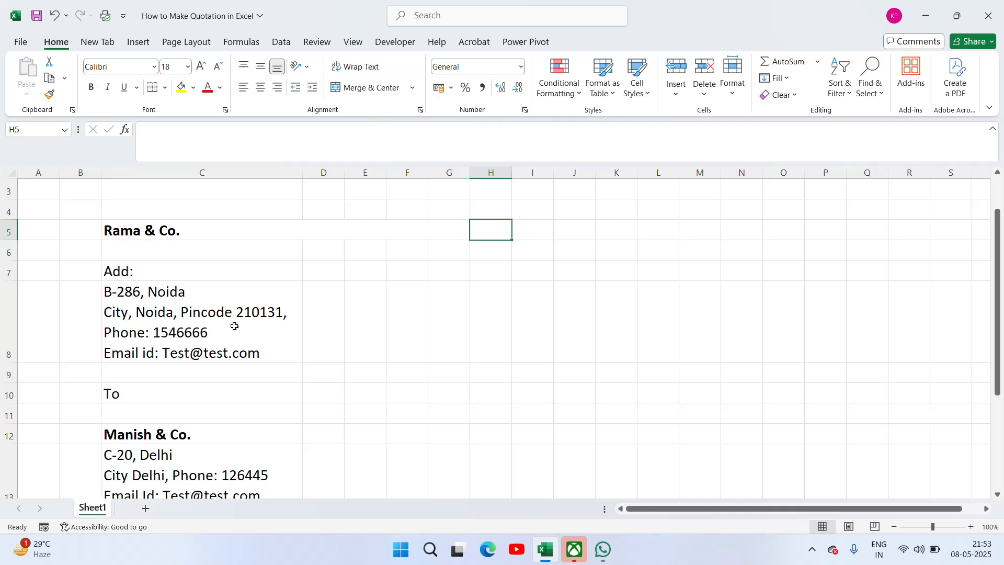
key(Right)
key(Right)
key(Left)
key(Left)
key(Left)
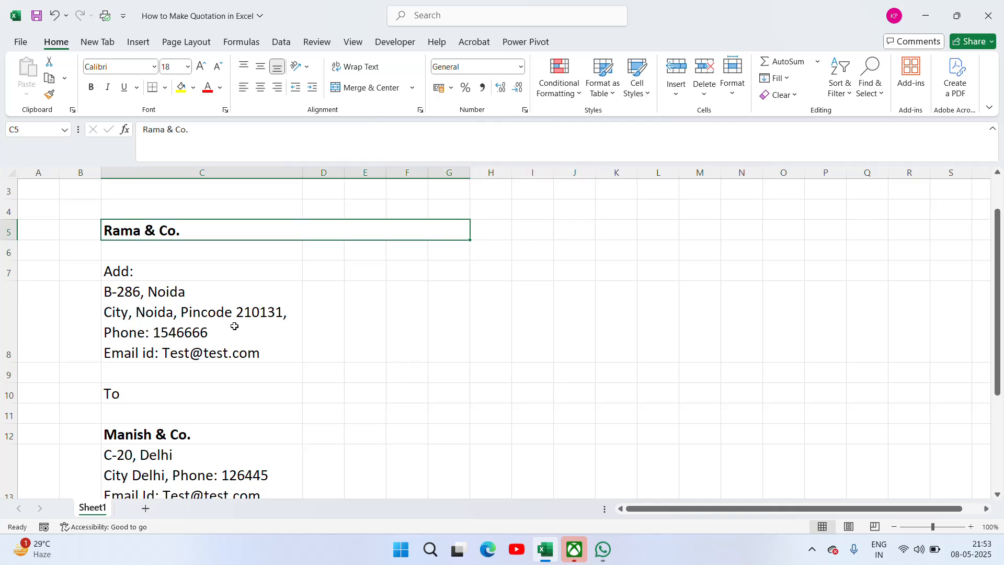
key(Down)
key(Down)
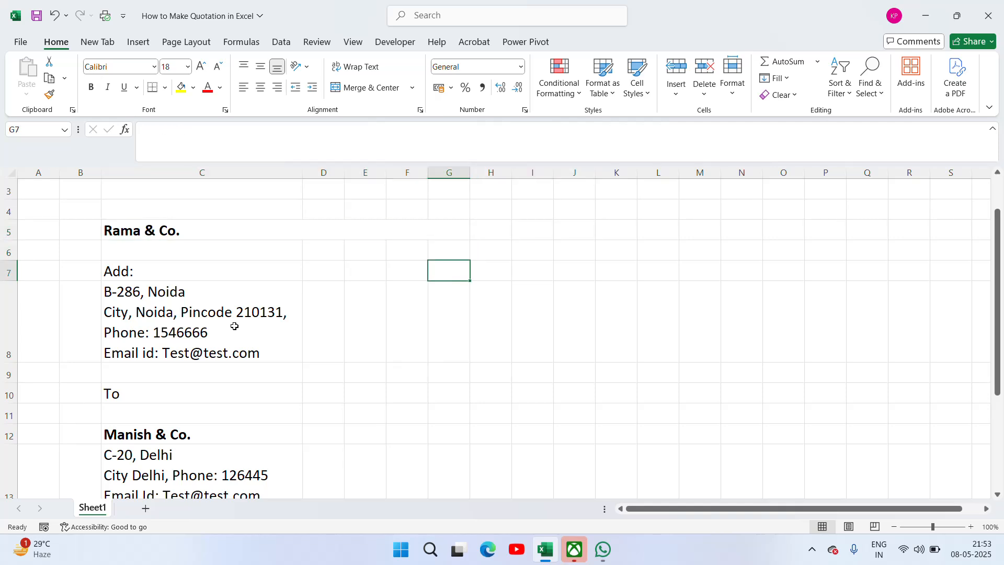
text(Date:)
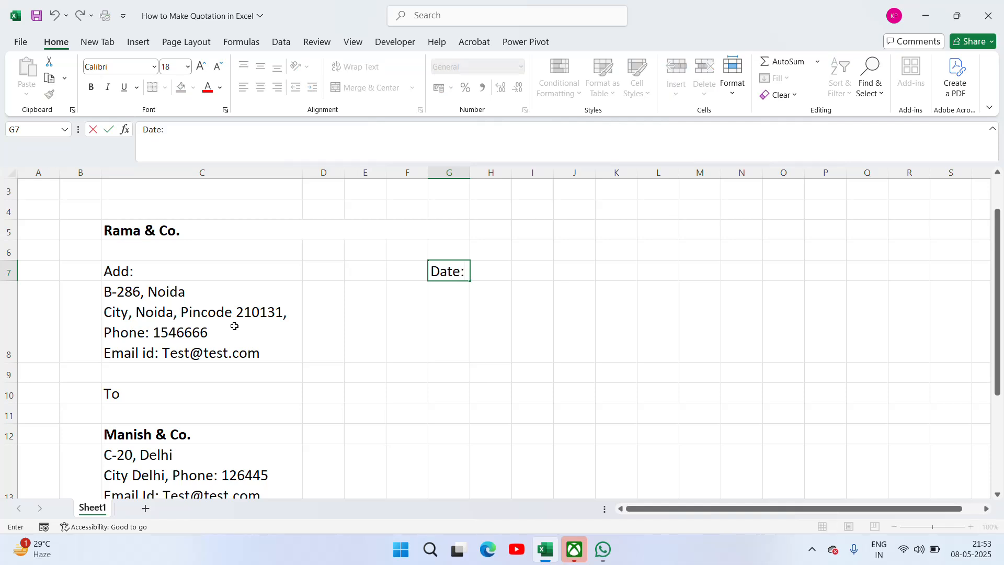
key(Return)
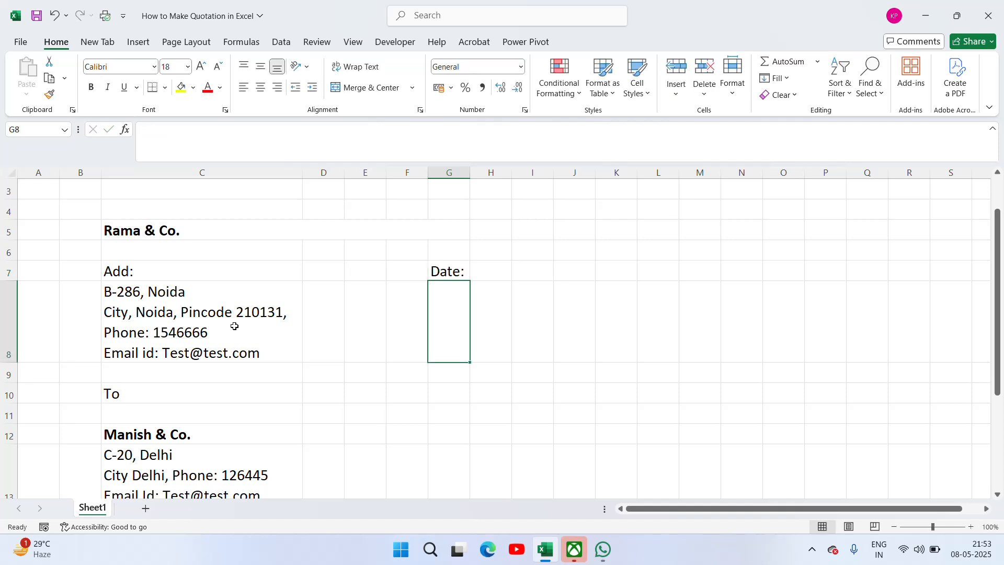
Enter the labels "Quatation No:" in G8 and "Qtn Expiry Date" in G9, below the date label
text(Q)
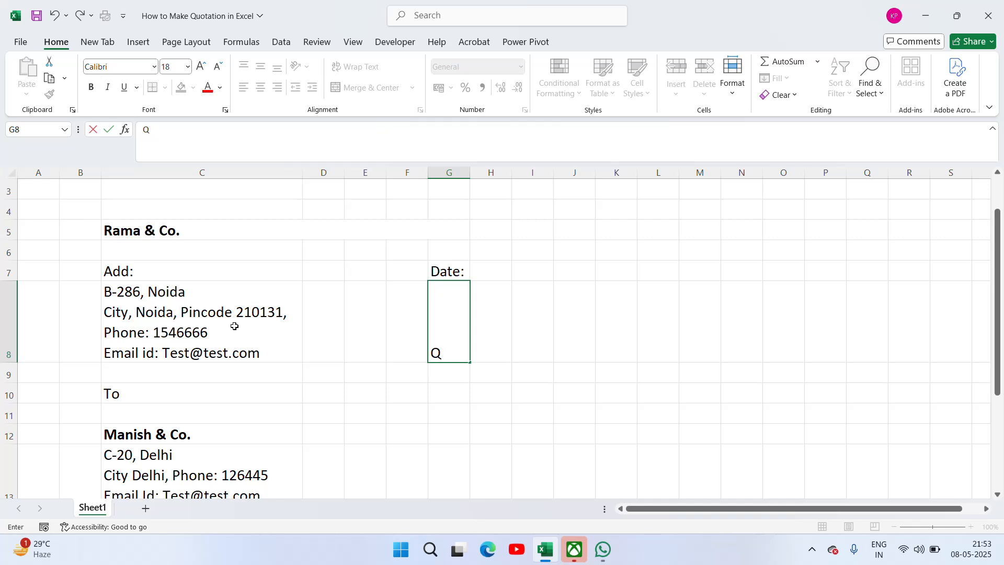
text(uatatio)
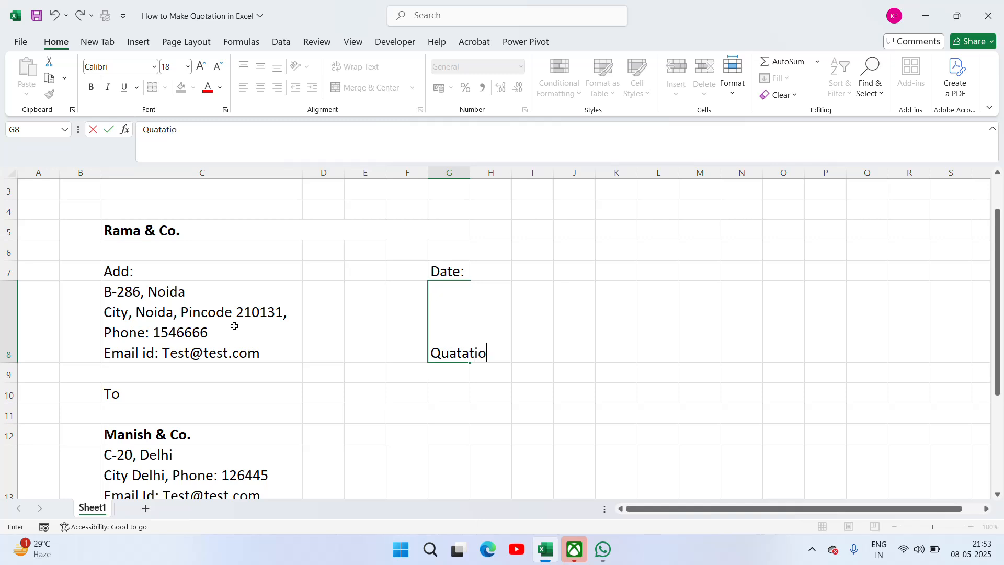
text(n No:)
key(Return)
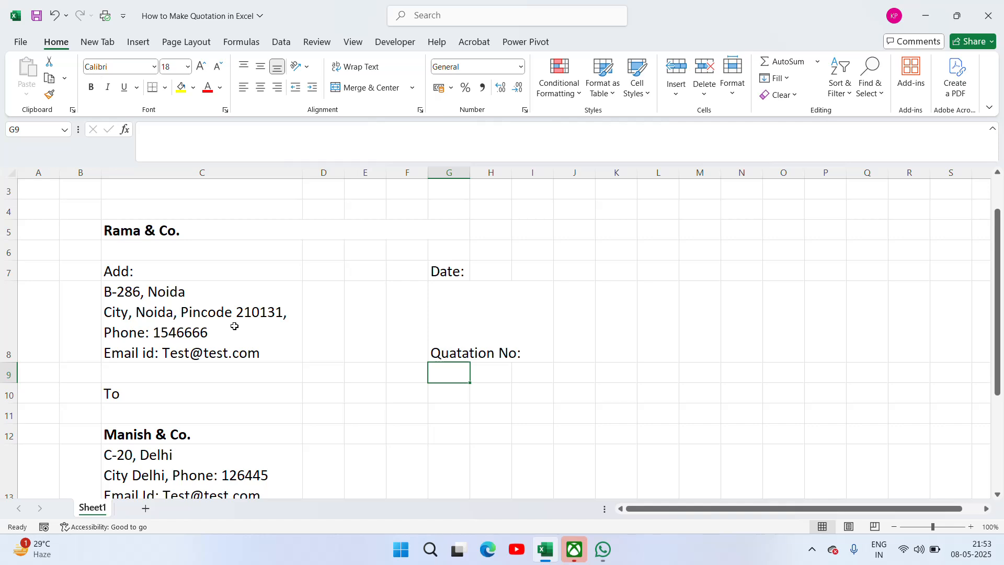
text(Qt)
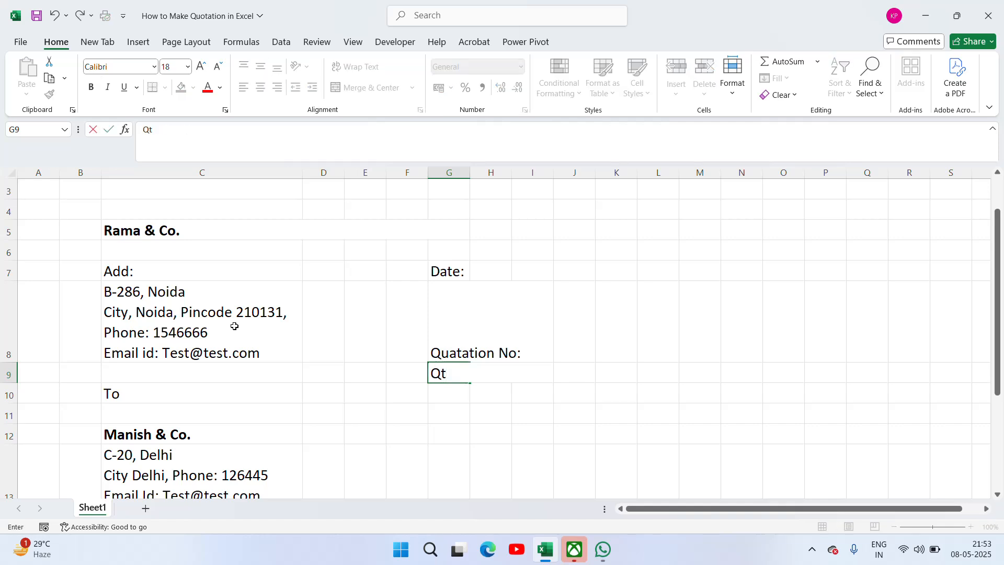
text(n Expiry Date)
key(Return)
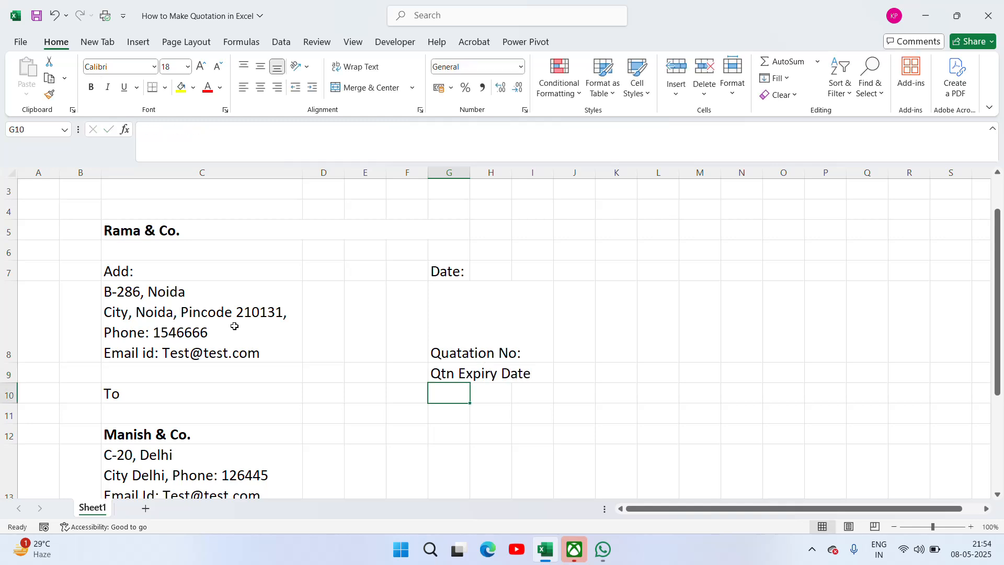
Widen column C slightly, then try a smaller height for row 8 and undo it
key(Up)
key(Up)
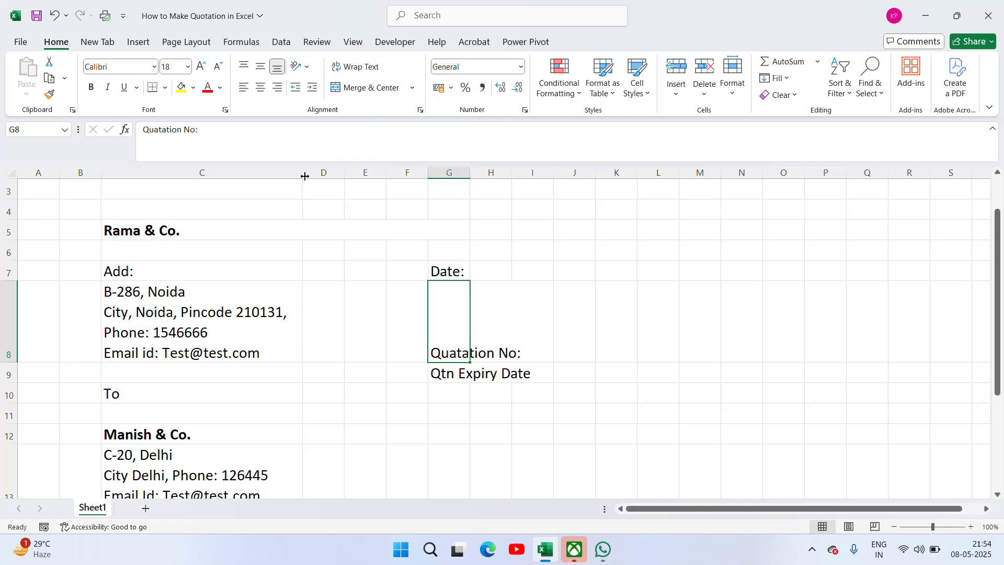
drag(302, 173, 327, 173)
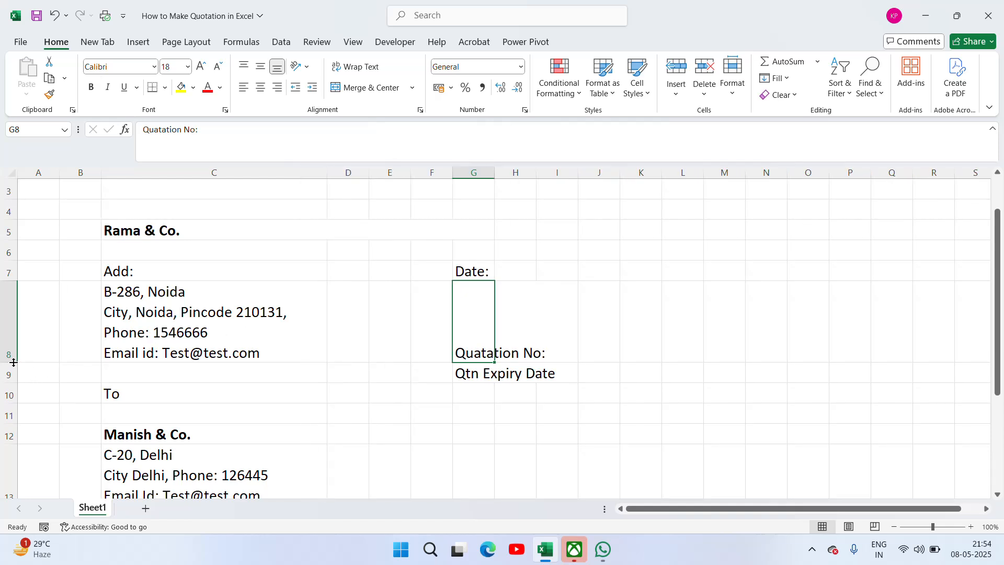
drag(15, 362, 18, 342)
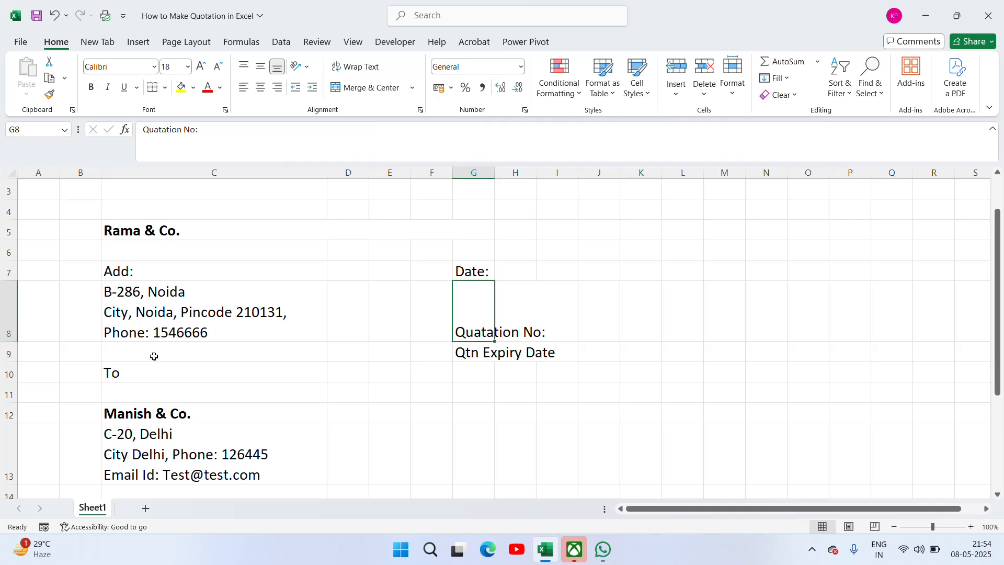
key(ctrl+z)
Make the labels in G7:G9 bold and auto-fit column G to their width
click(478, 271)
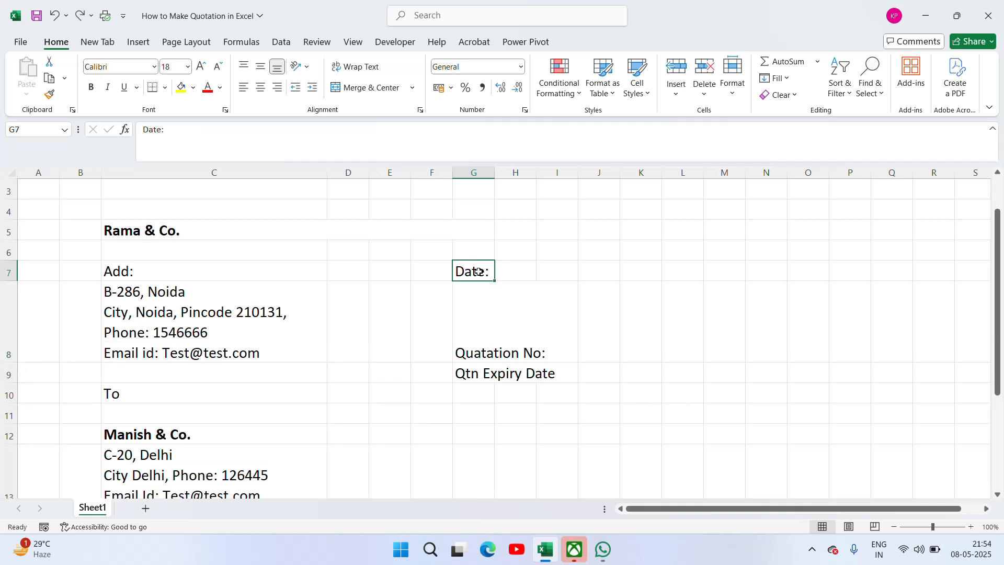
key(Down)
click(478, 271)
key(shift+Down)
key(shift+Down)
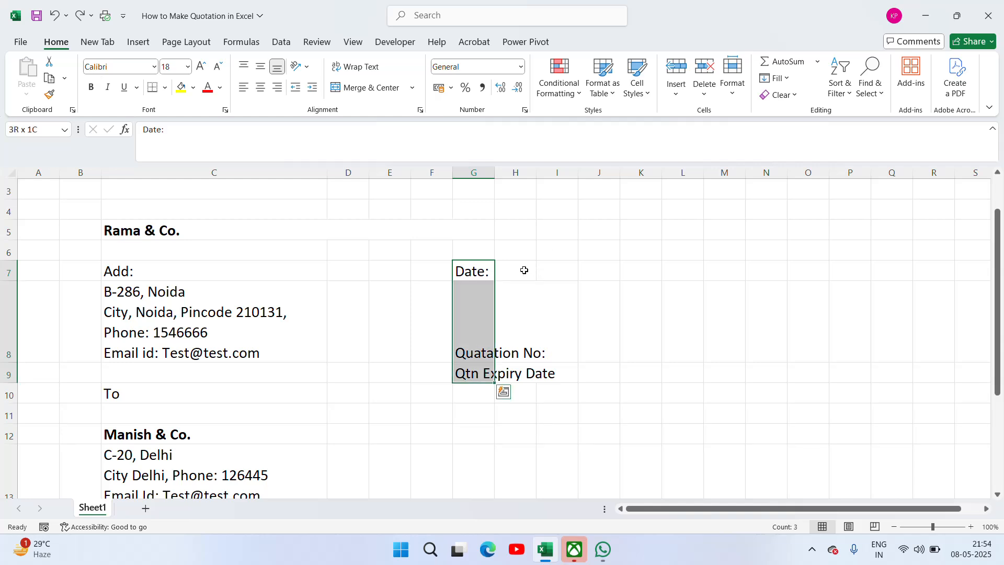
key(ctrl+b)
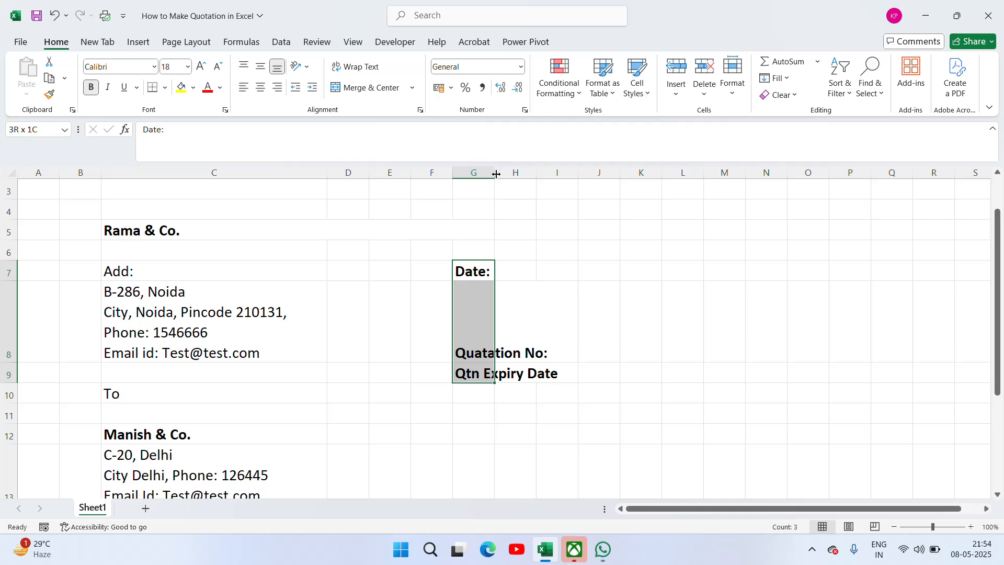
double_click(495, 172)
click(580, 270)
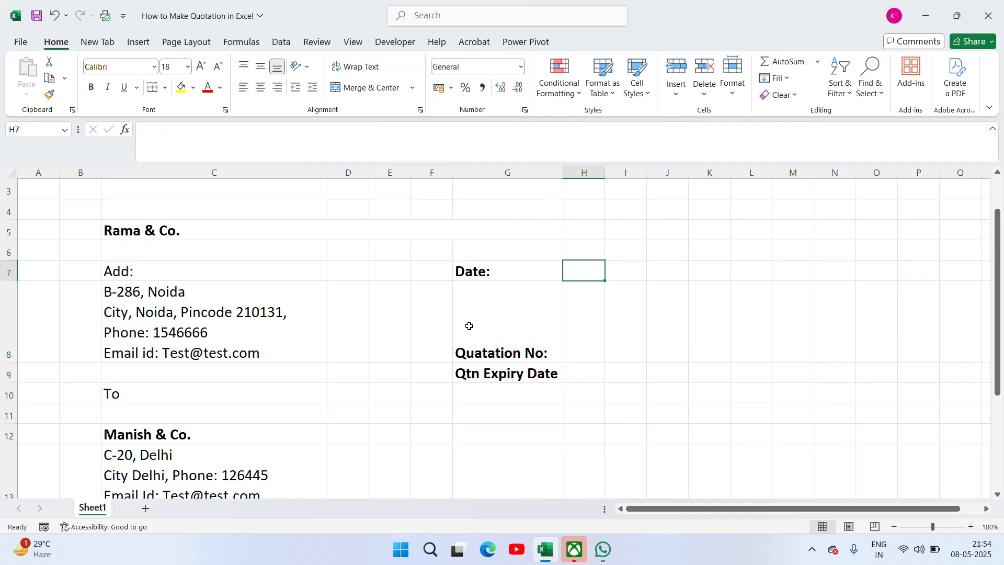
Top-align the "Quatation No:" and "Qtn Expiry Date" labels in G8:G9
click(511, 311)
key(shift+Down)
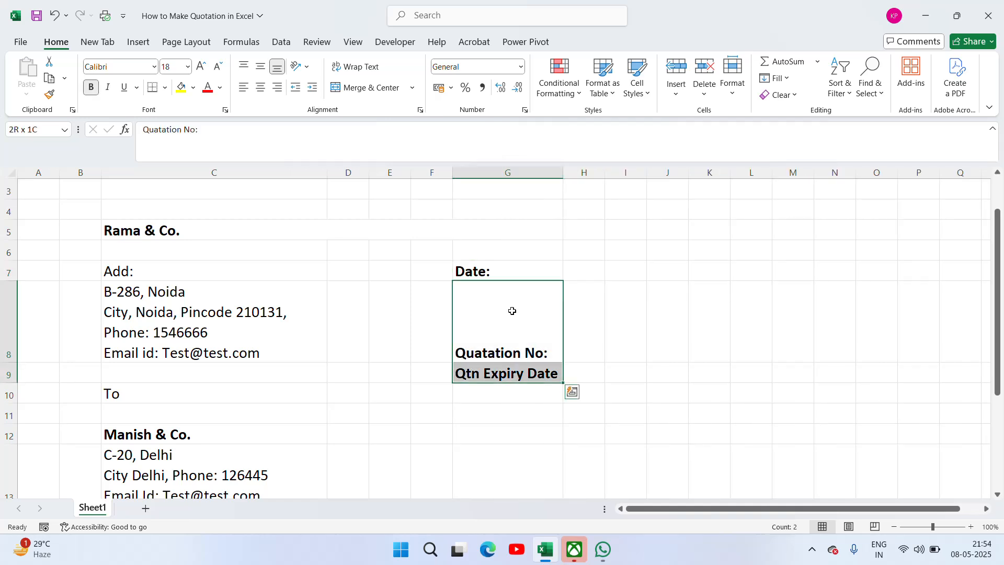
click(243, 67)
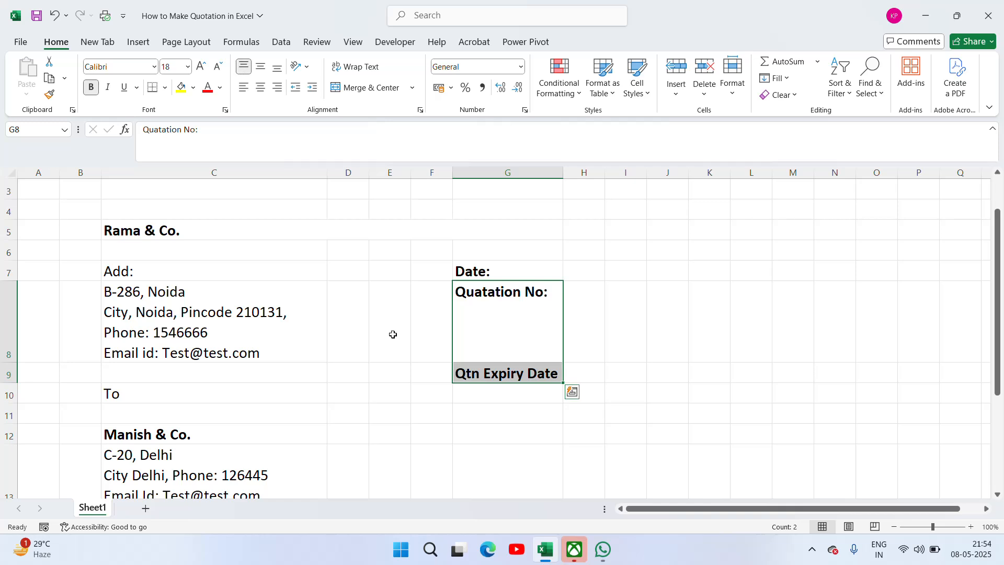
click(528, 317)
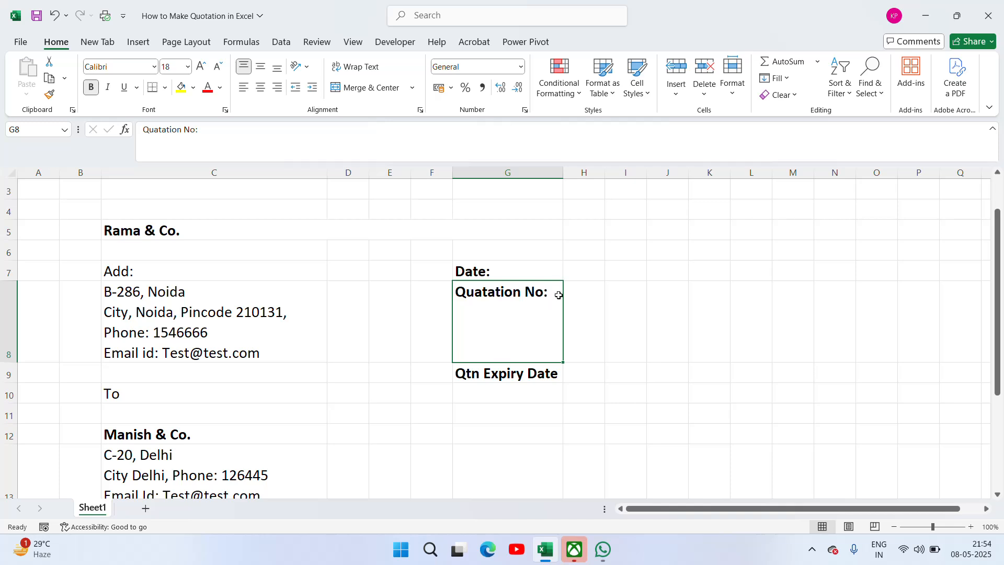
Enter the date 08-05-2025 in H7 and the quotation number 155 in H8
click(576, 276)
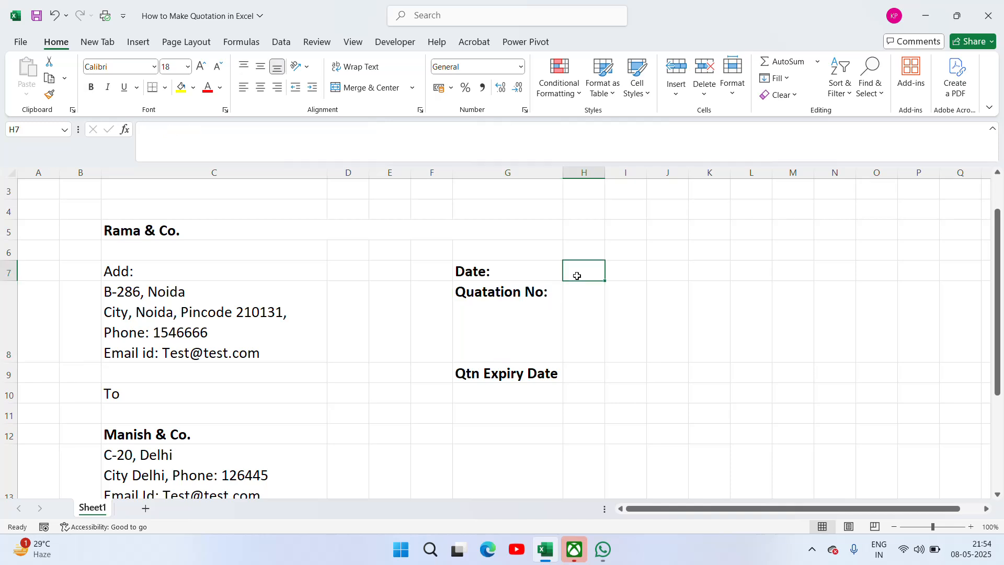
text(08)
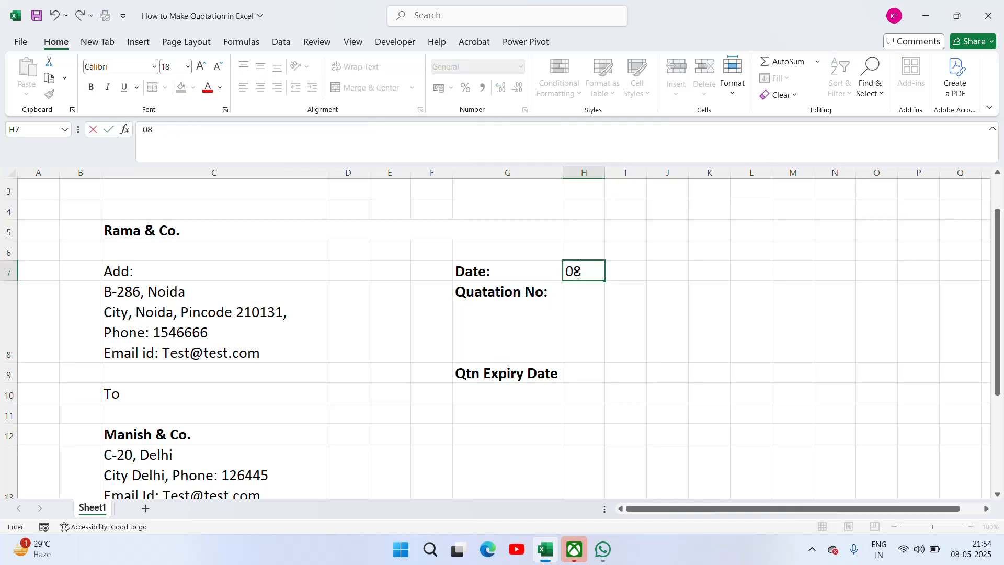
text(-05-2025)
key(Return)
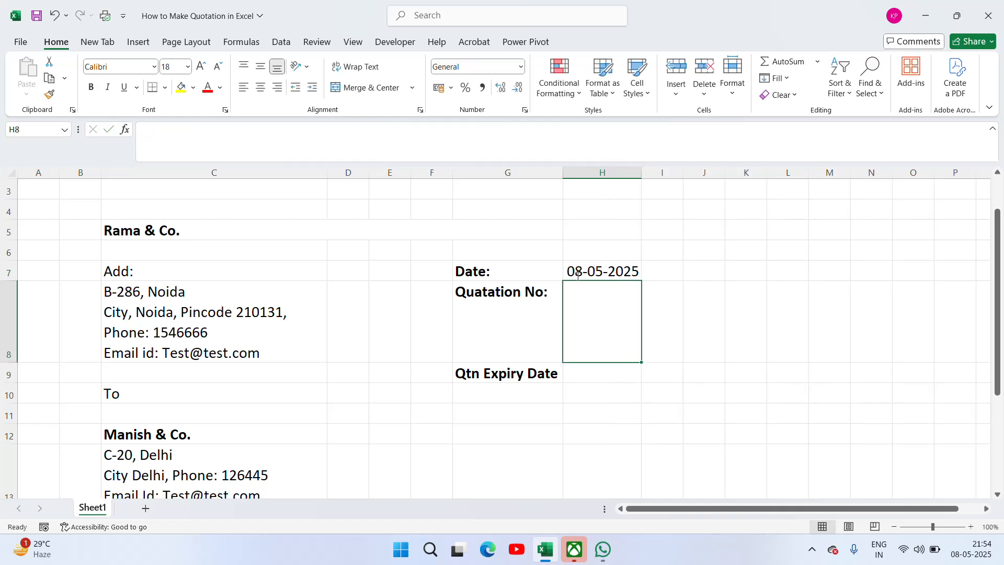
text(155)
key(Return)
Enter the quotation expiry date 12-05-2025 in H9
text(55)
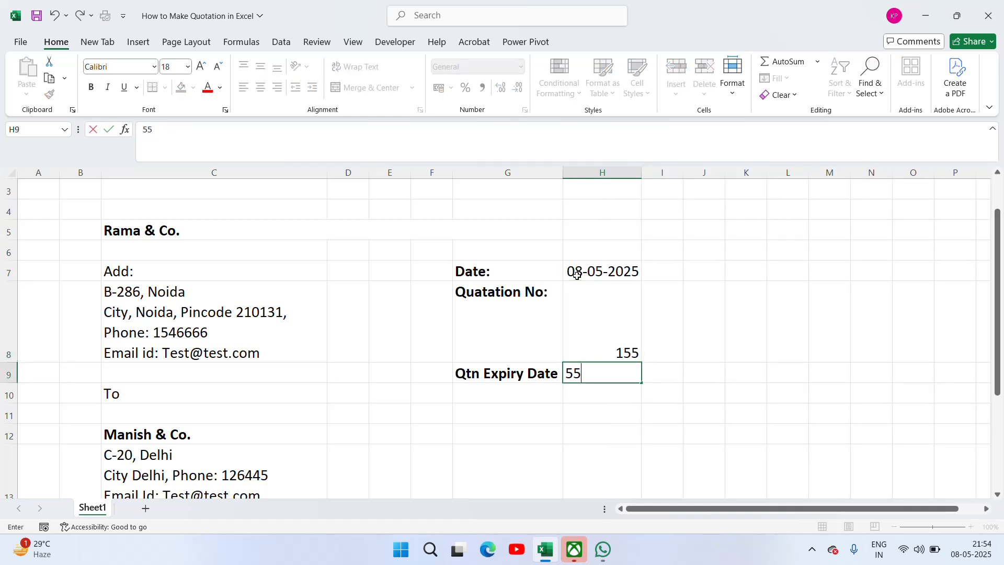
key(Escape)
key(Down)
key(Up)
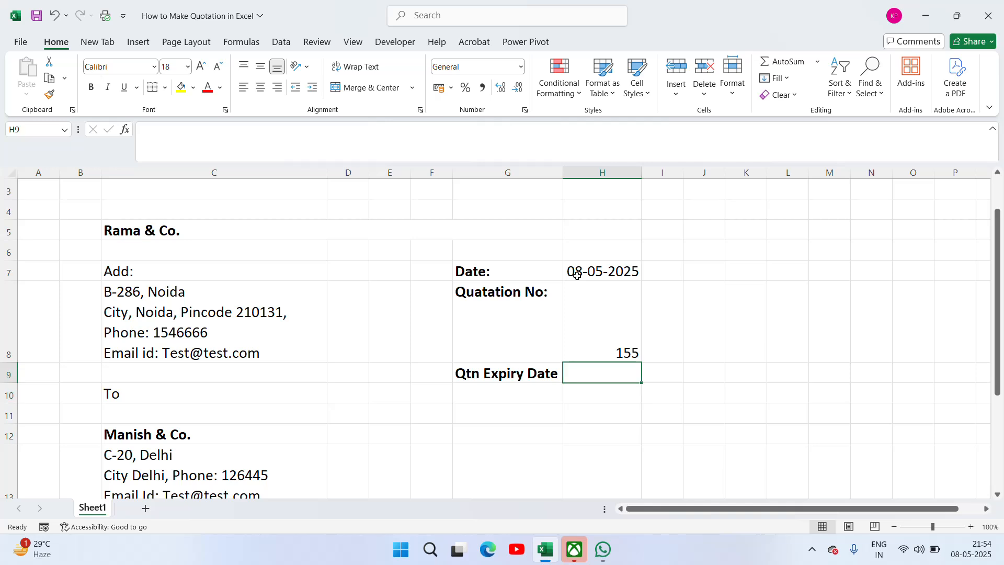
text(12)
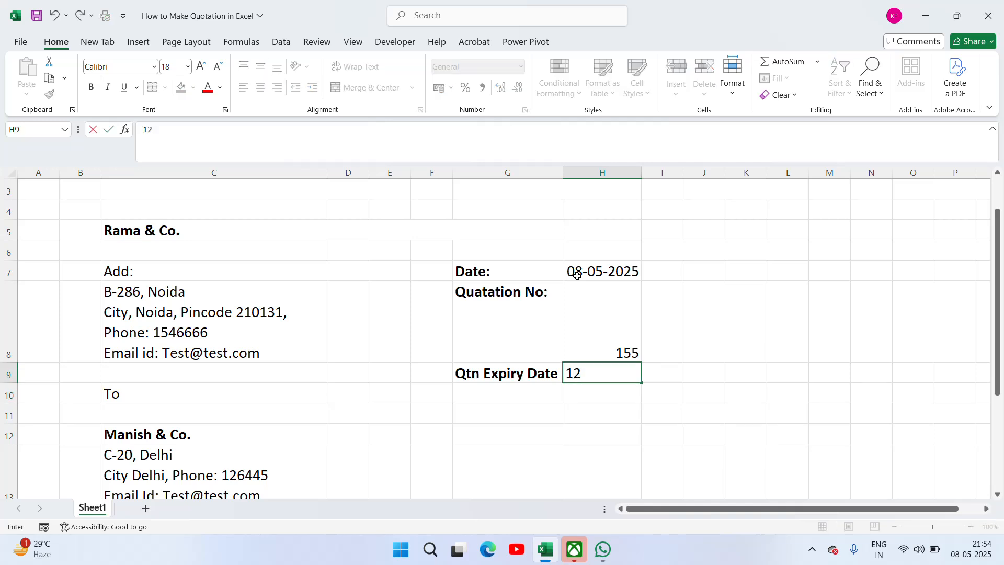
text(-05-2025)
key(Up)
key(Up)
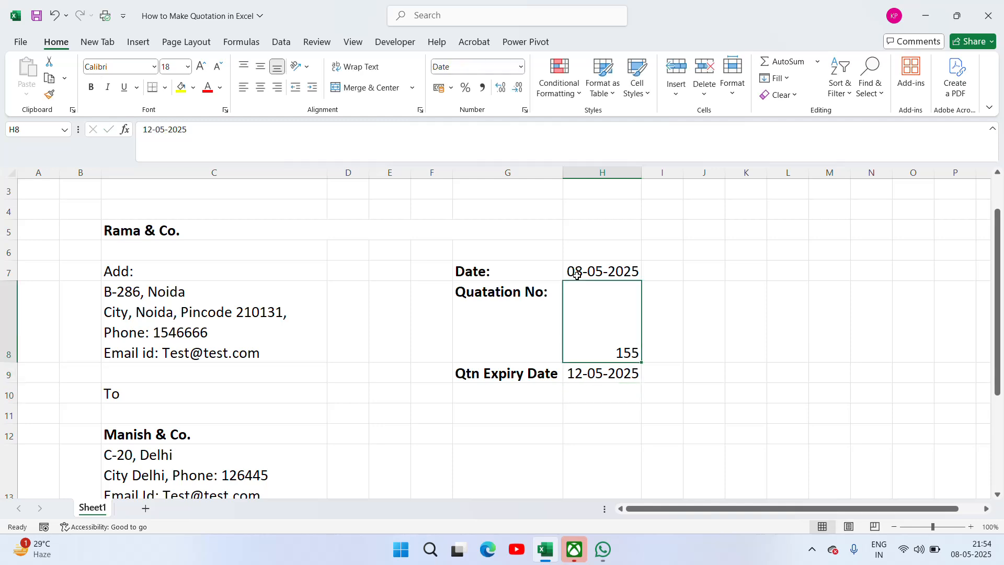
key(Left)
key(Right)
key(Left)
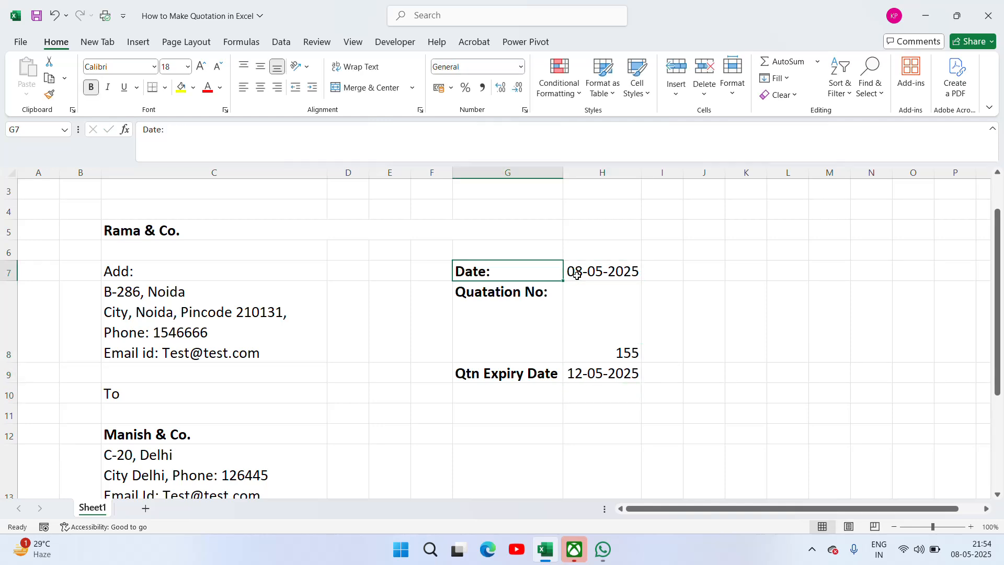
key(Down)
key(Down)
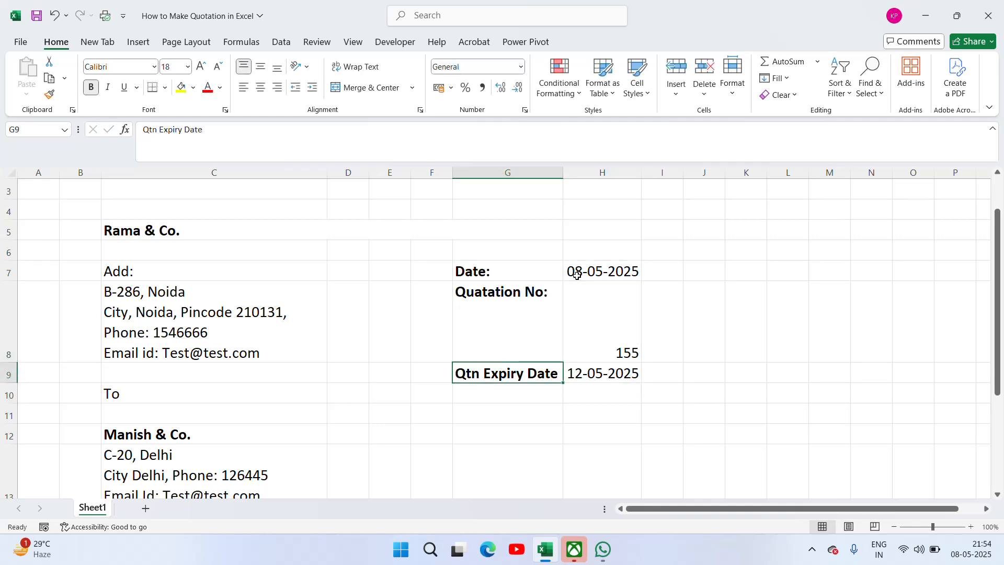
Unmerge the "Rama & Co." heading in row 5, and merge and center it across C5:D5 only
key(Up)
key(Up)
key(Up)
key(Up)
key(Up)
key(Down)
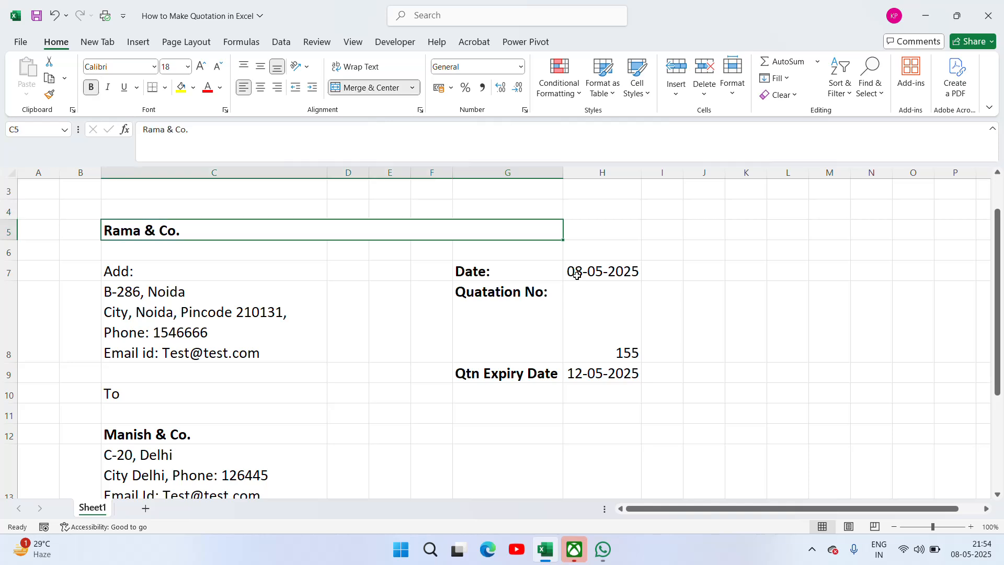
key(Right)
key(Left)
click(372, 87)
click(159, 233)
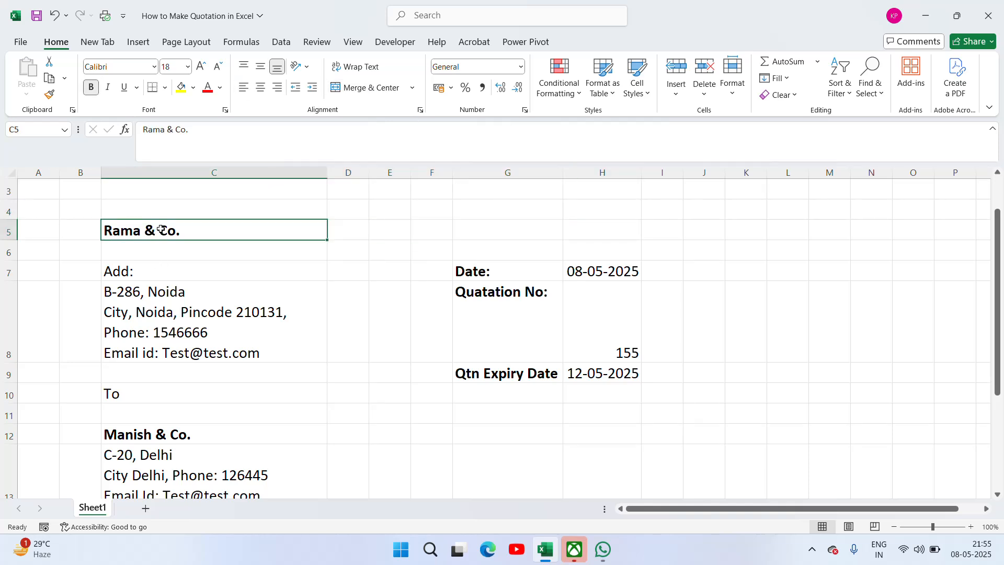
shift+click(351, 230)
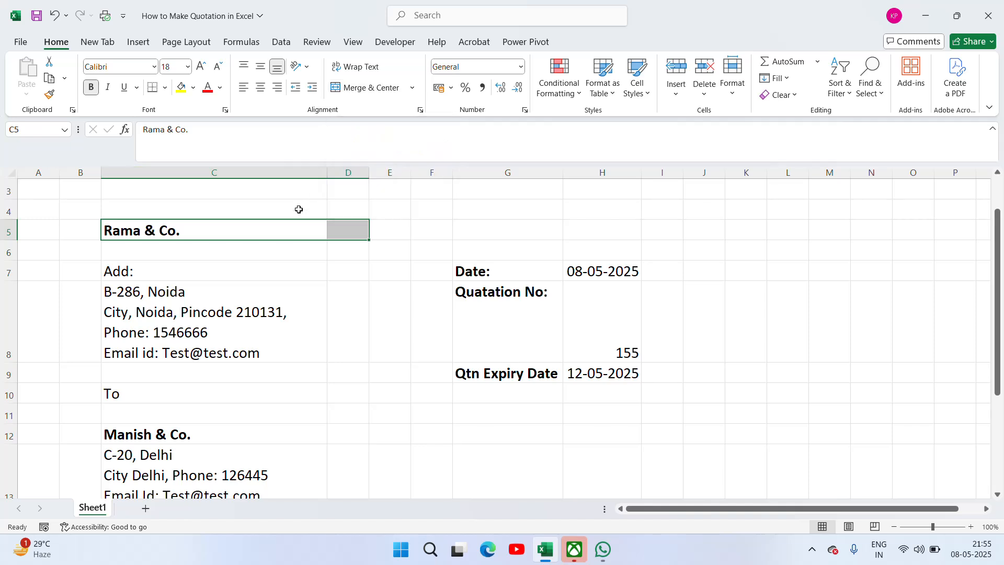
click(375, 97)
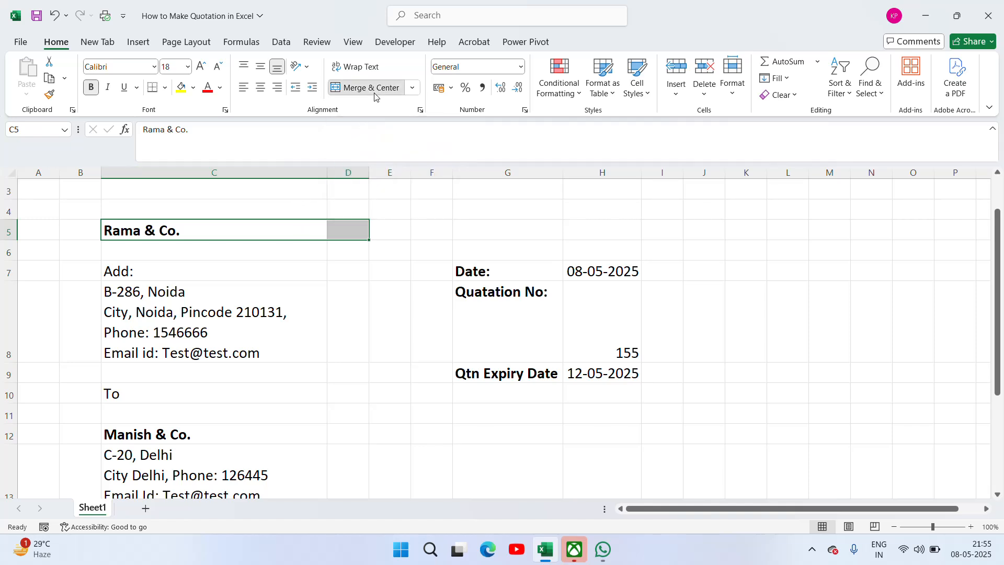
Enter the title "QUOTATION" in cell G5, in the same row as the company name
click(508, 232)
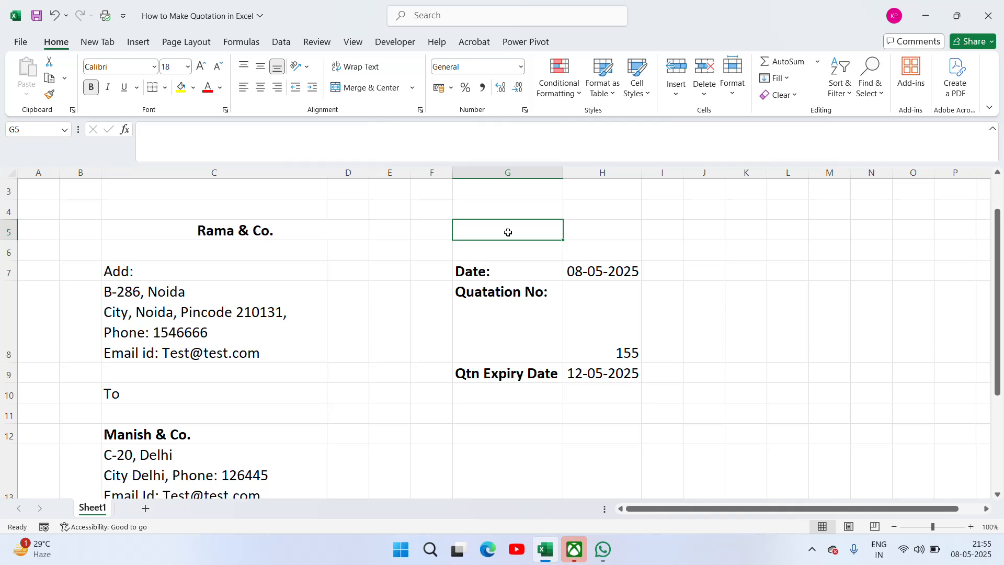
text(QUO)
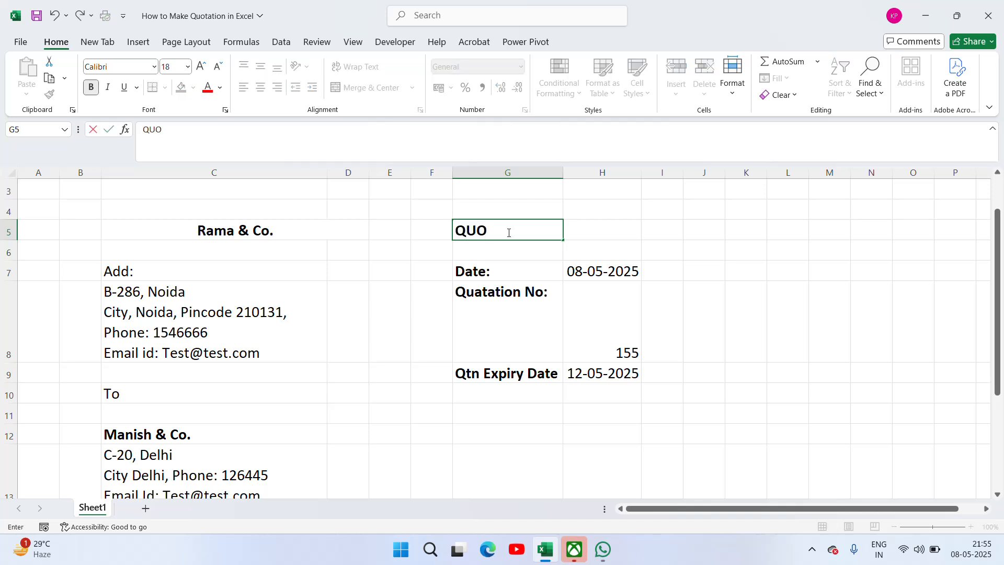
text(ysy:)
key(BackSpace)
key(BackSpace)
key(BackSpace)
key(BackSpace)
key(BackSpace)
text(OTATION)
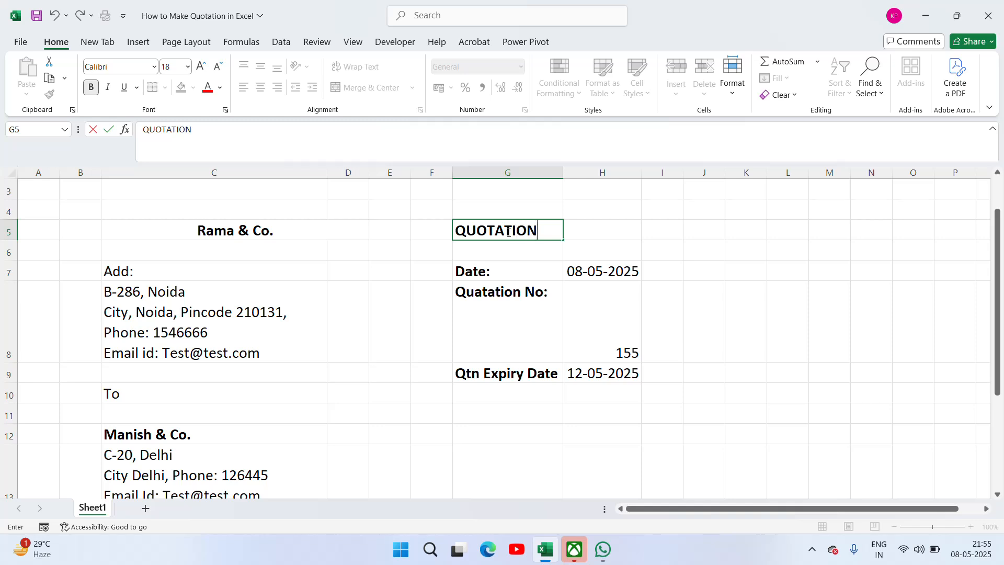
key(Return)
Merge and center the QUOTATION title across E5:H5
click(508, 232)
key(Left)
key(Left)
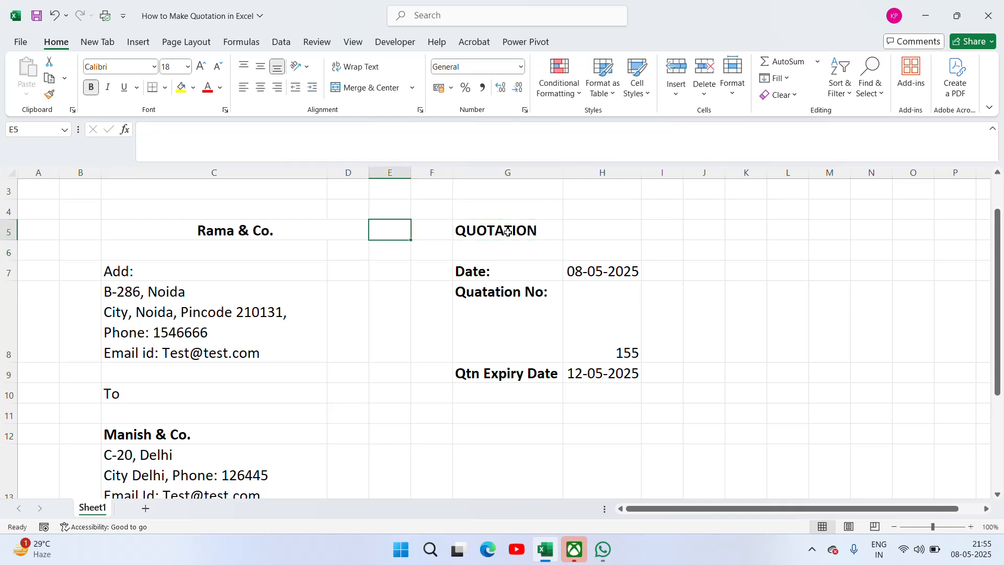
key(shift+Right)
key(shift+Right)
key(shift+Right)
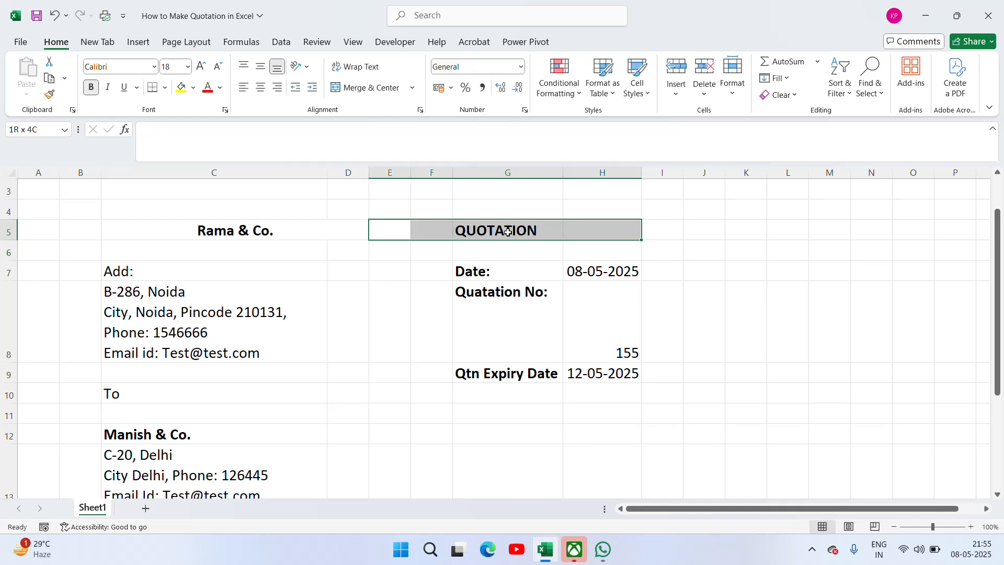
click(366, 93)
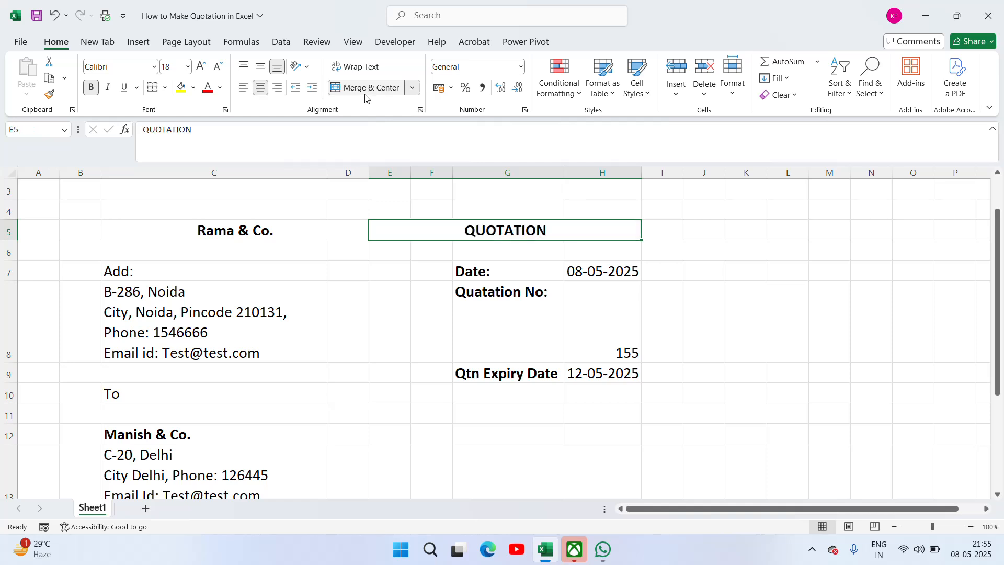
Enlarge the QUOTATION title to font size 28
click(174, 67)
text(24)
key(Return)
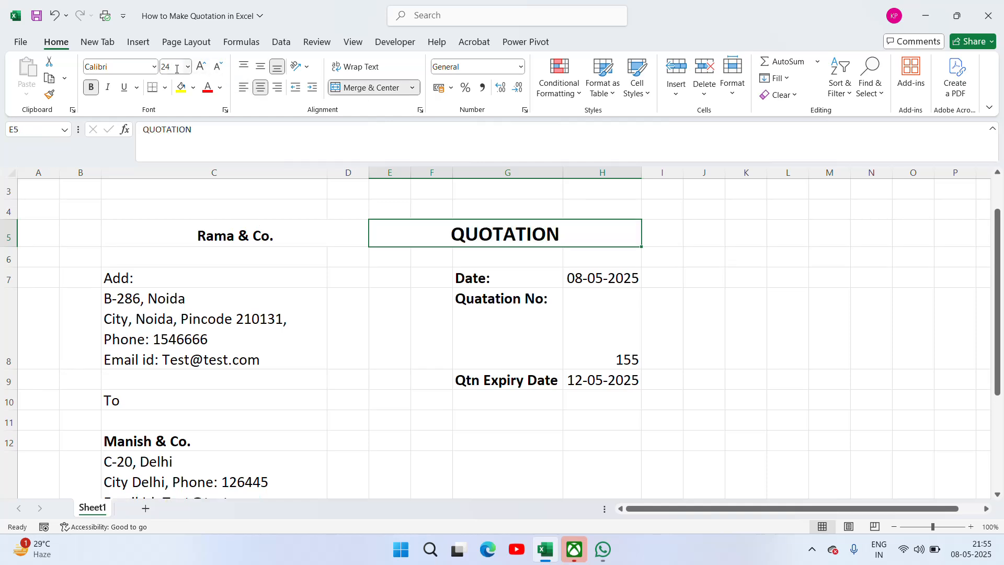
click(174, 65)
text(28)
key(Return)
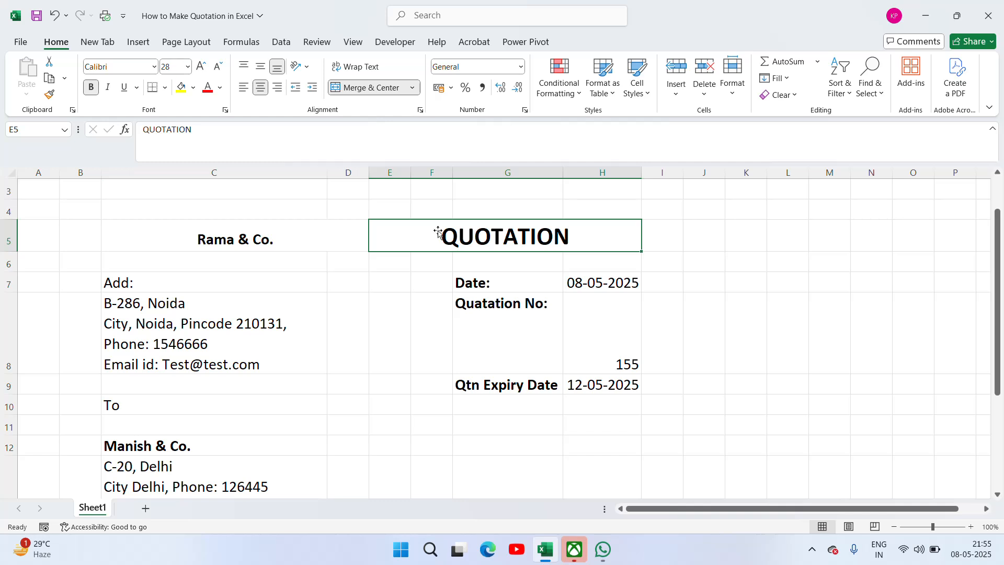
click(791, 252)
Apply an outside border around the whole quotation header block, C5:H13
click(203, 255)
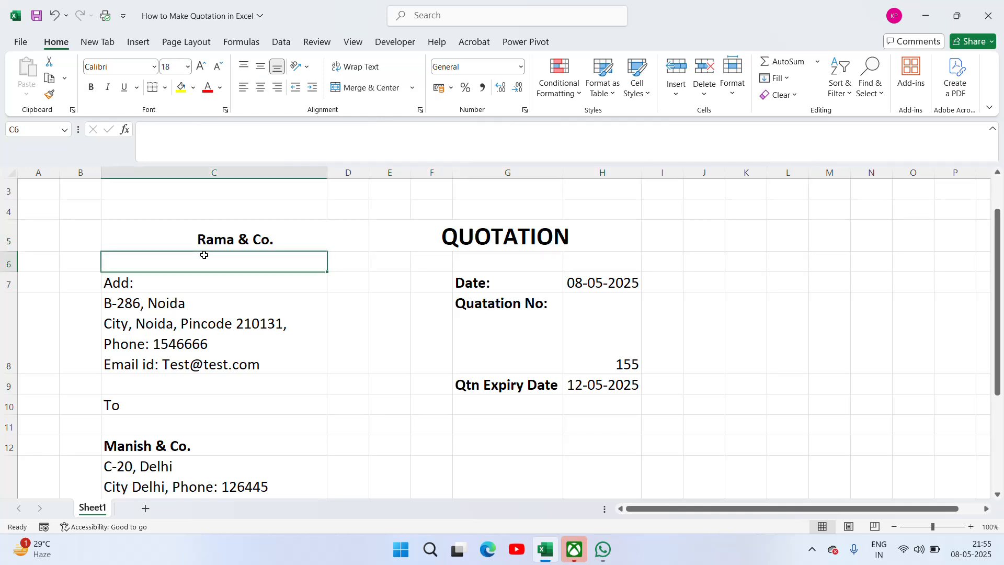
click(242, 226)
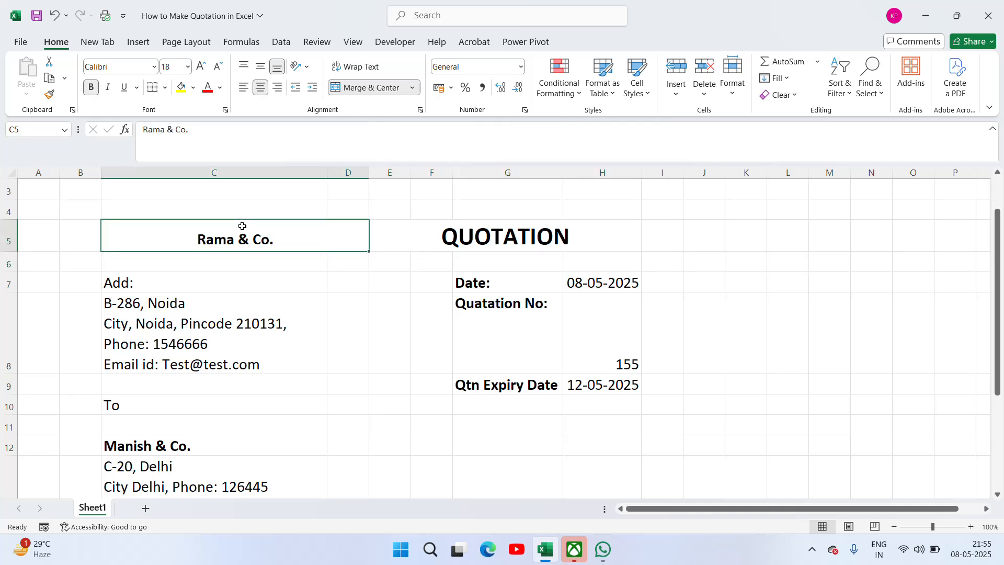
key(shift+Right)
key(shift+Right)
key(shift+Left)
key(shift+Down)
key(shift+Down)
key(shift+Down)
key(shift+Down)
key(shift+Down)
key(shift+Down)
key(shift+Down)
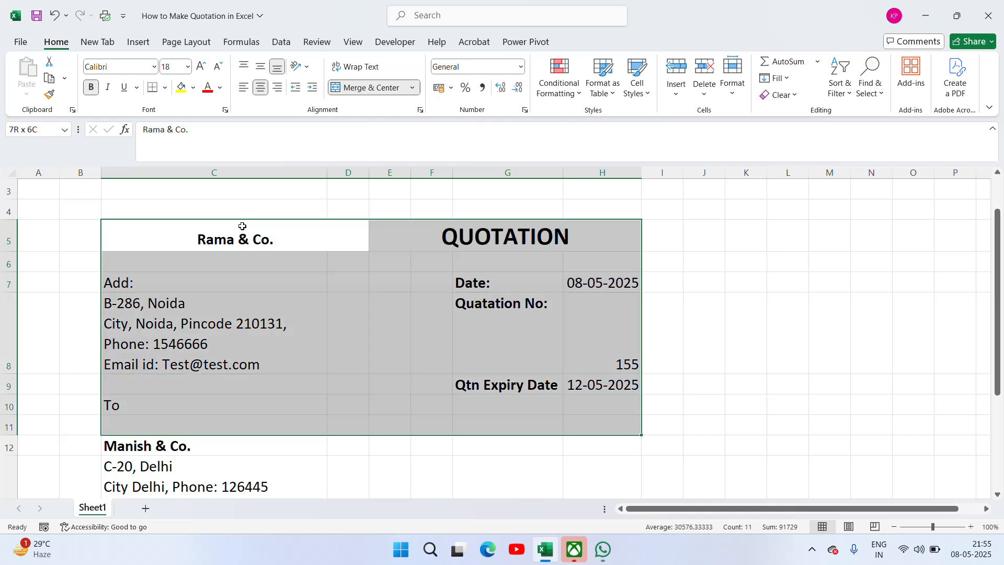
key(shift+Down)
key(shift+Down)
scroll(242, 225, down, 3)
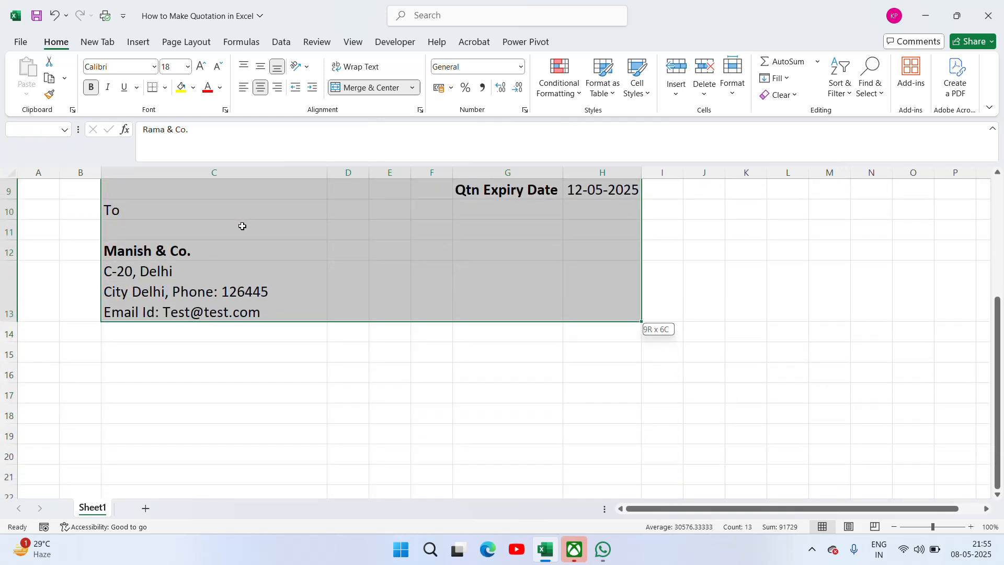
click(164, 92)
click(168, 238)
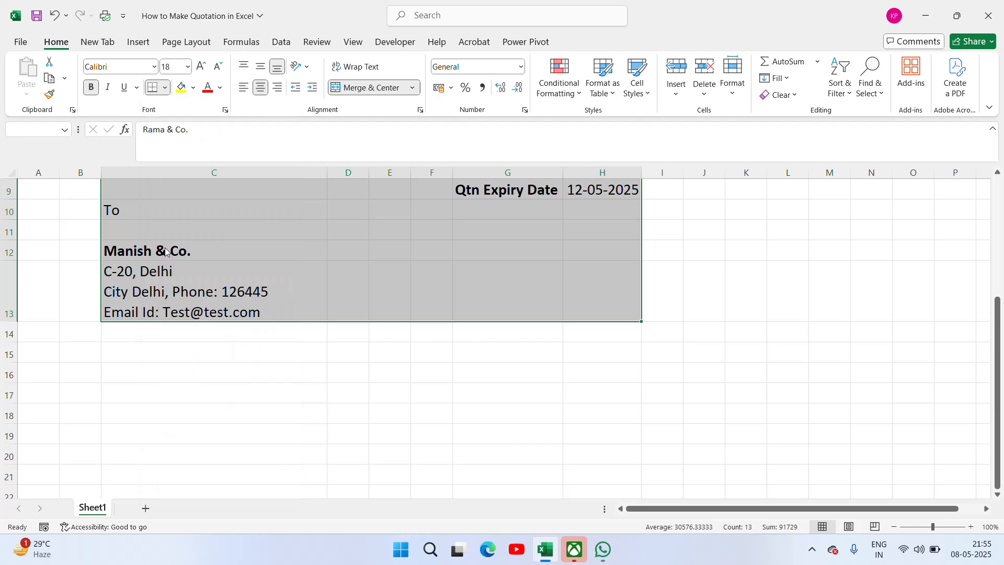
Apply a thick outside border around the sender's company name and address block, C5:D9
scroll(183, 314, up, 3)
click(214, 335)
key(Up)
key(Up)
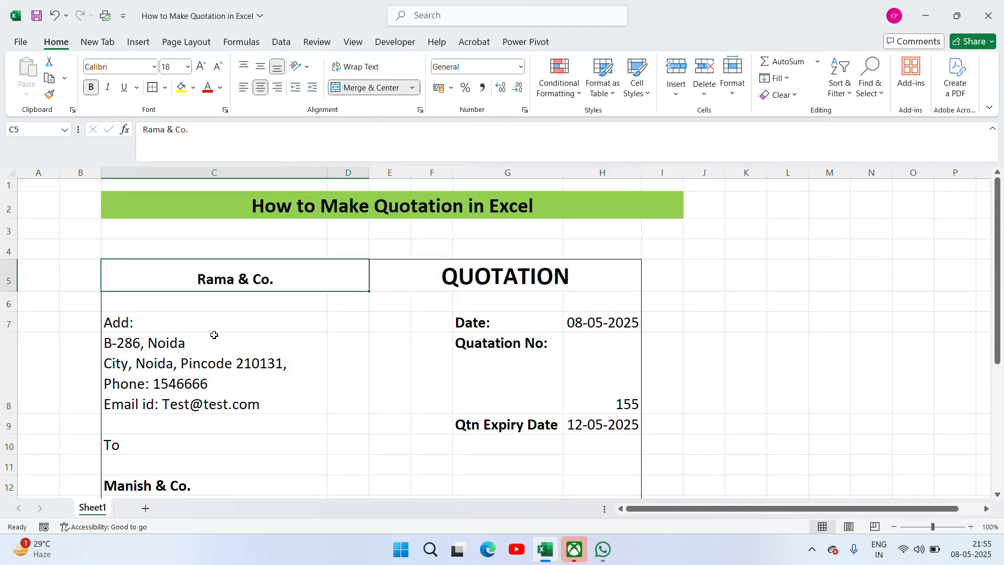
key(Down)
key(Down)
key(Up)
key(Up)
key(shift+Down)
key(shift+Down)
key(shift+Down)
key(shift+Down)
key(shift+Up)
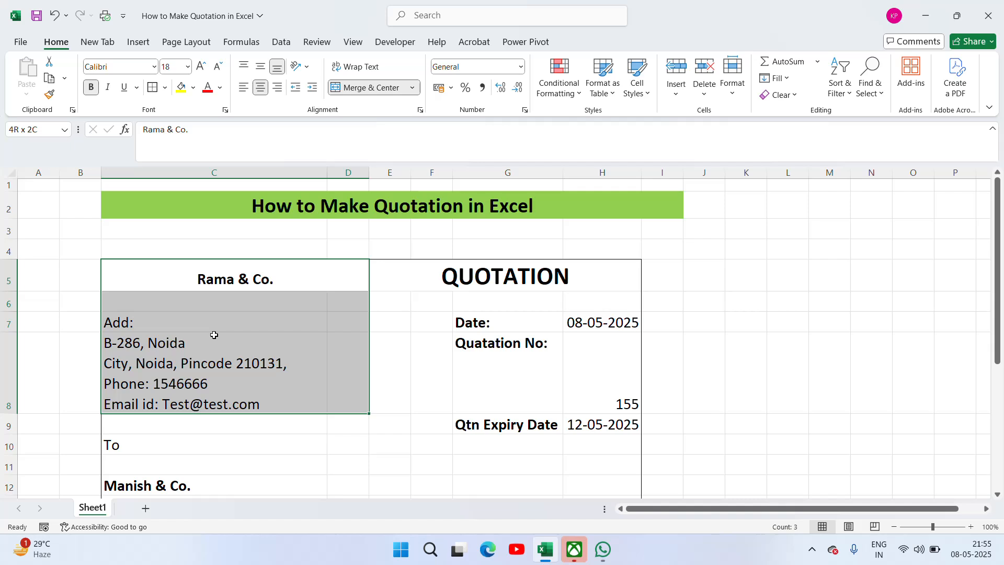
key(shift+Down)
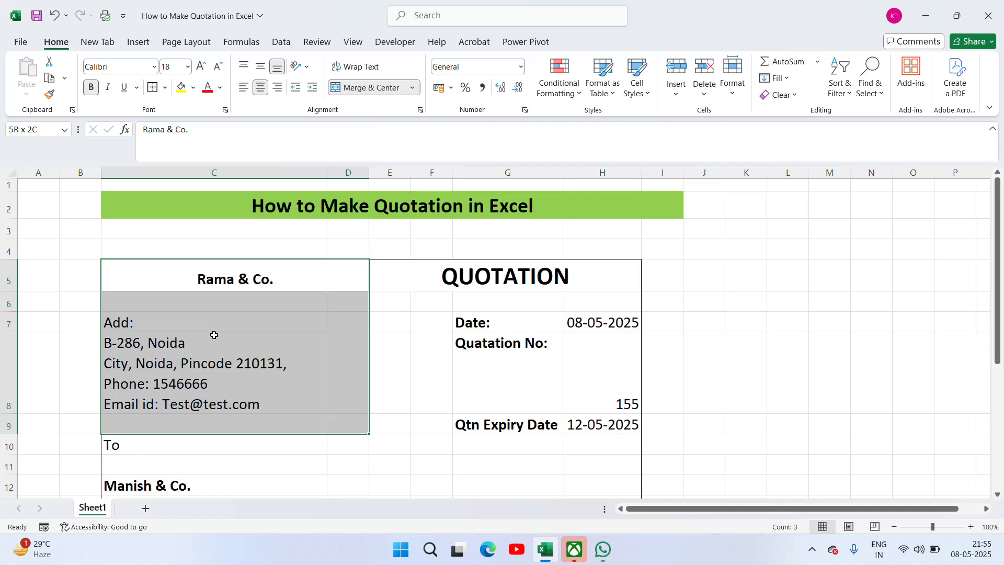
click(165, 87)
click(162, 258)
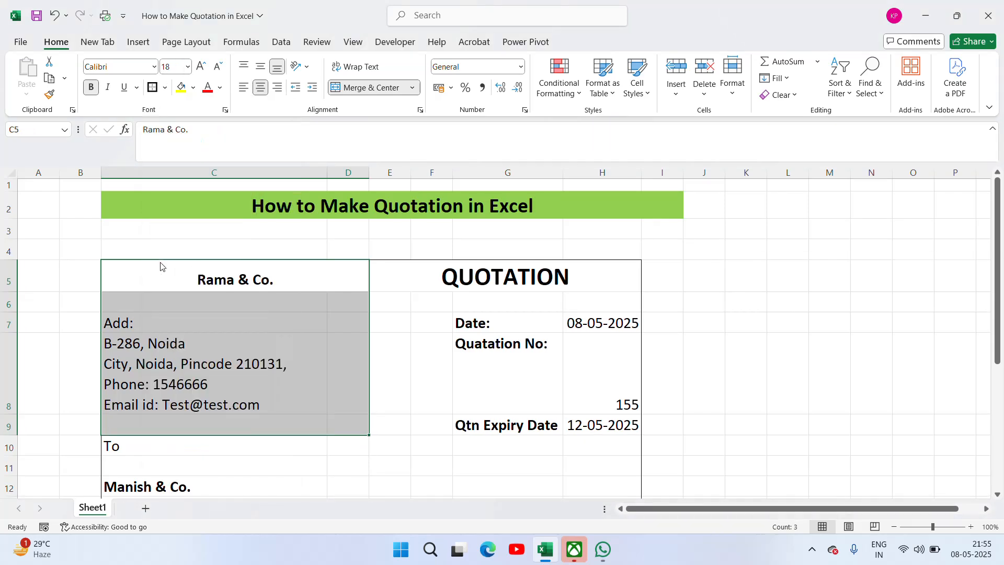
Apply a thick outside border around the QUOTATION title and date details block, E5:H9
click(423, 279)
key(shift+Down)
key(shift+Down)
key(shift+Down)
key(shift+Down)
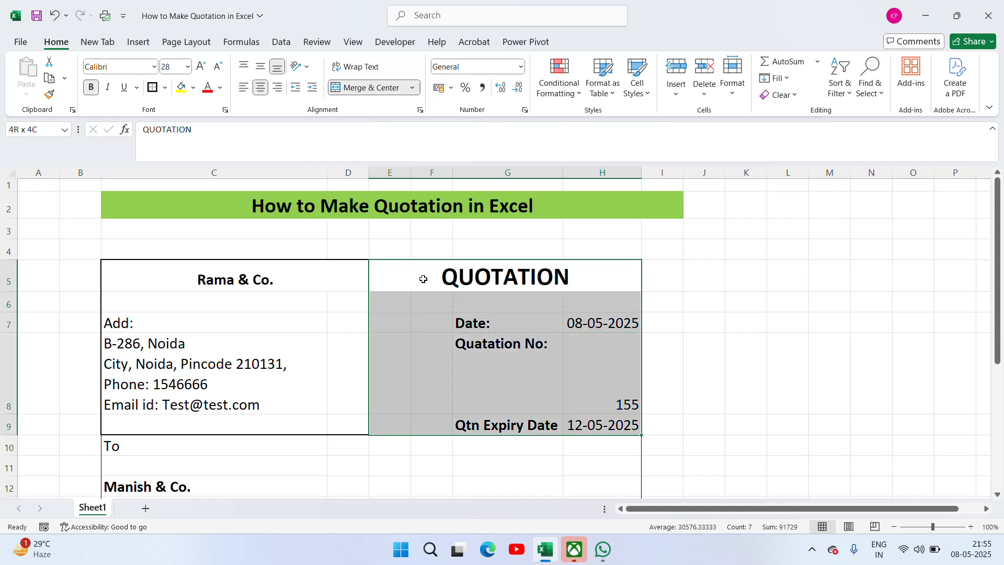
key(shift+Down)
key(shift+Up)
click(491, 287)
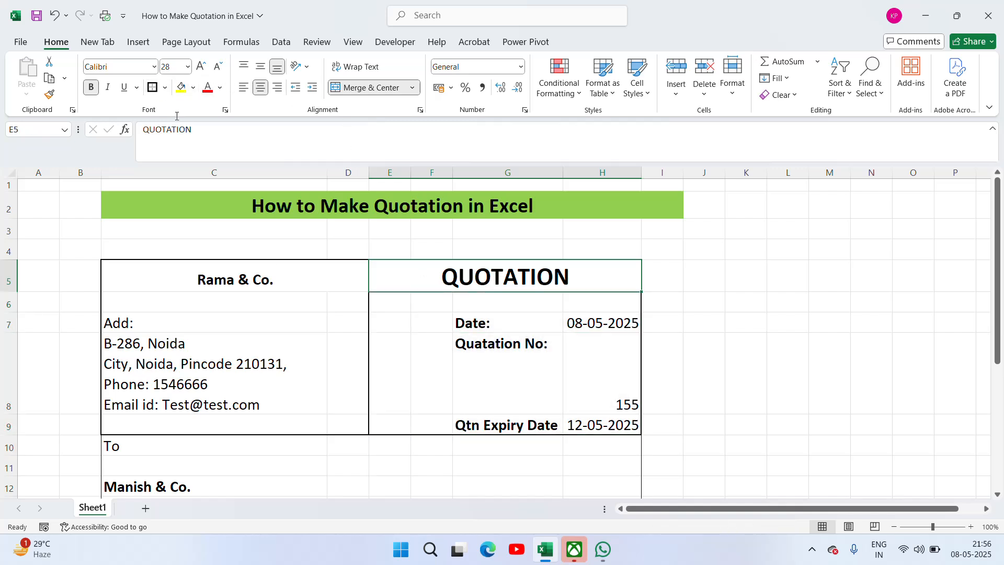
Apply a thick outside border around the merged Rama & Co. company name cell, C5:D5
click(235, 281)
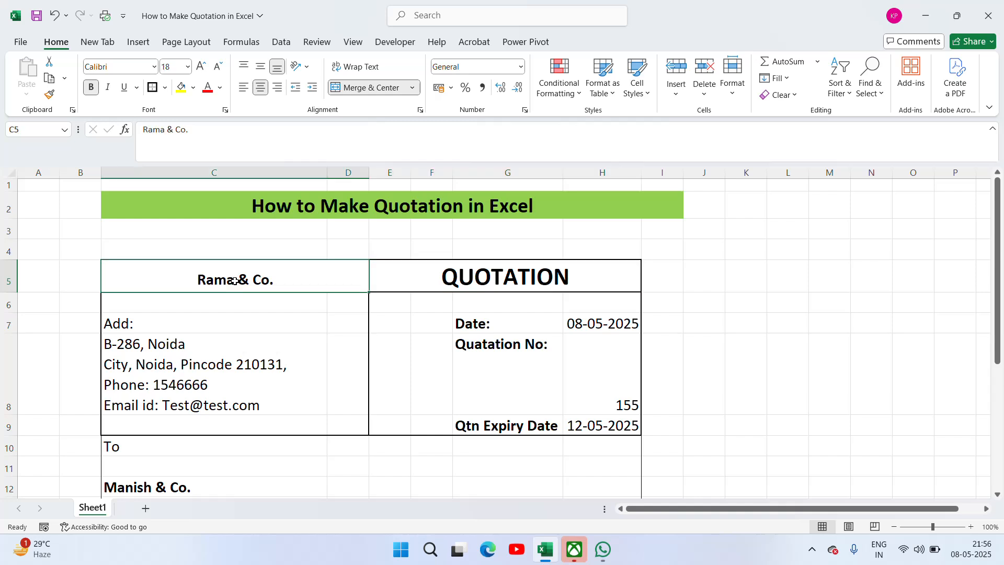
click(219, 299)
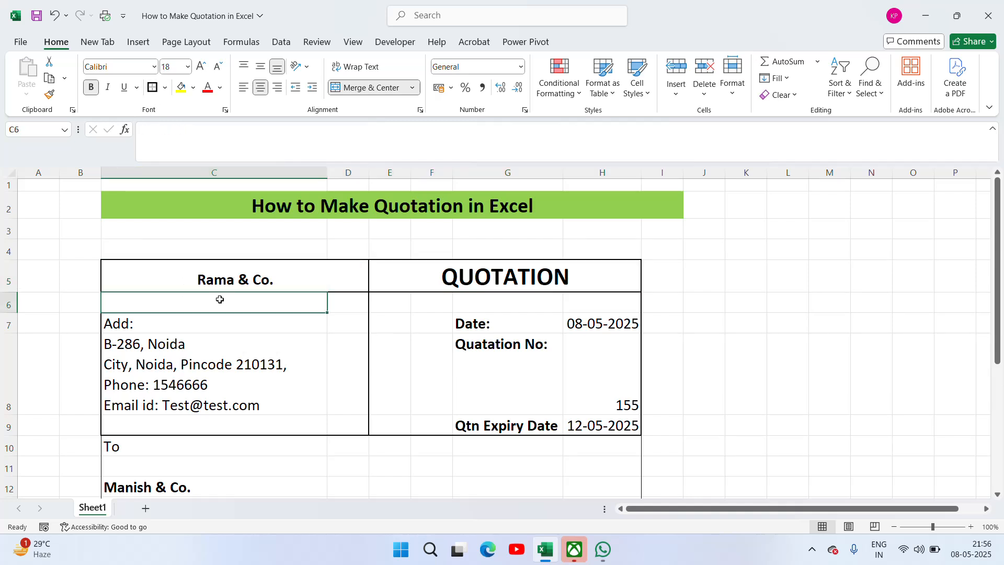
Merge and center the Date: label across E7:G7 in the quotation details block
key(Up)
key(Right)
key(Down)
key(Down)
key(Down)
key(Down)
key(Down)
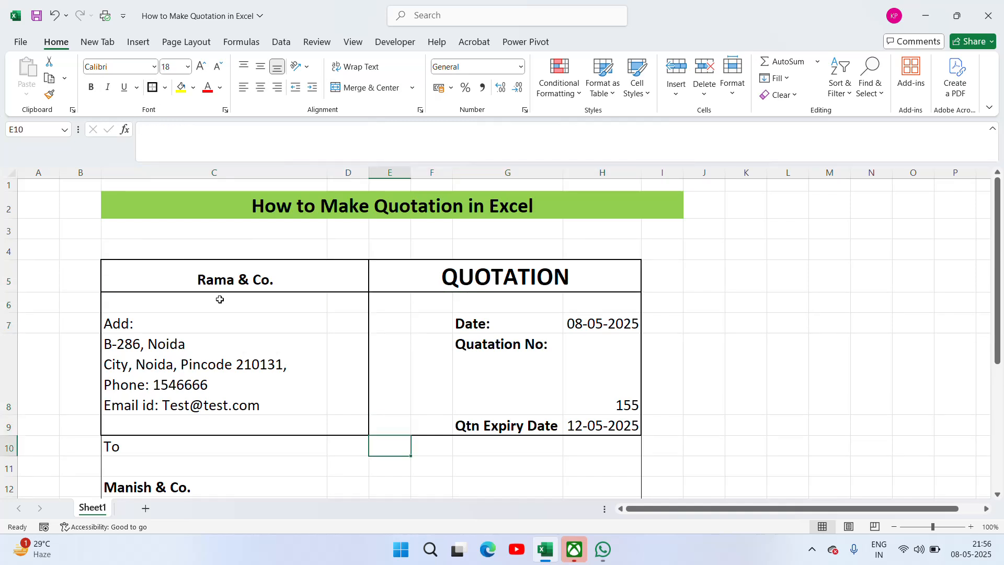
key(Up)
key(Up)
key(Up)
key(Right)
key(Left)
key(shift+Right)
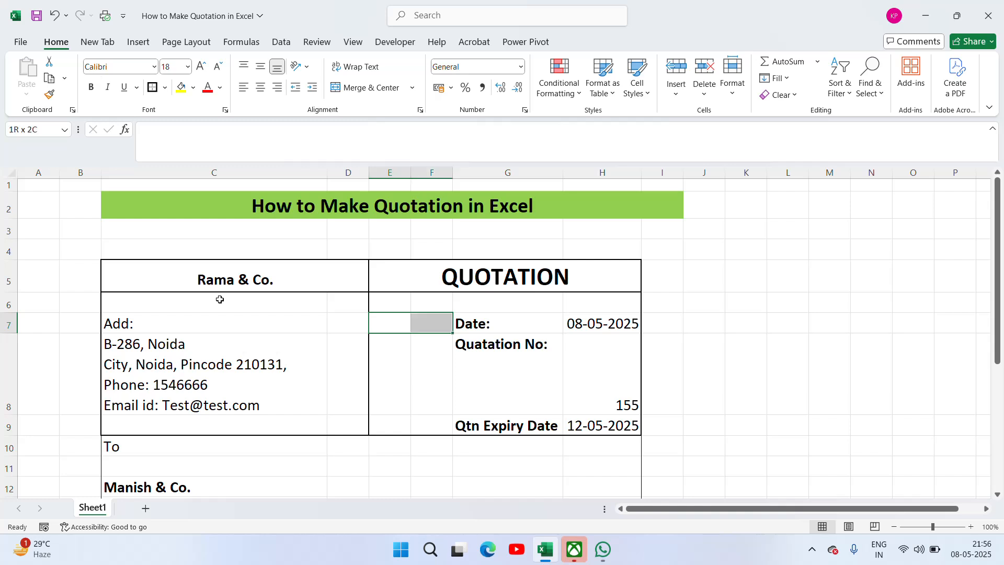
key(shift+Right)
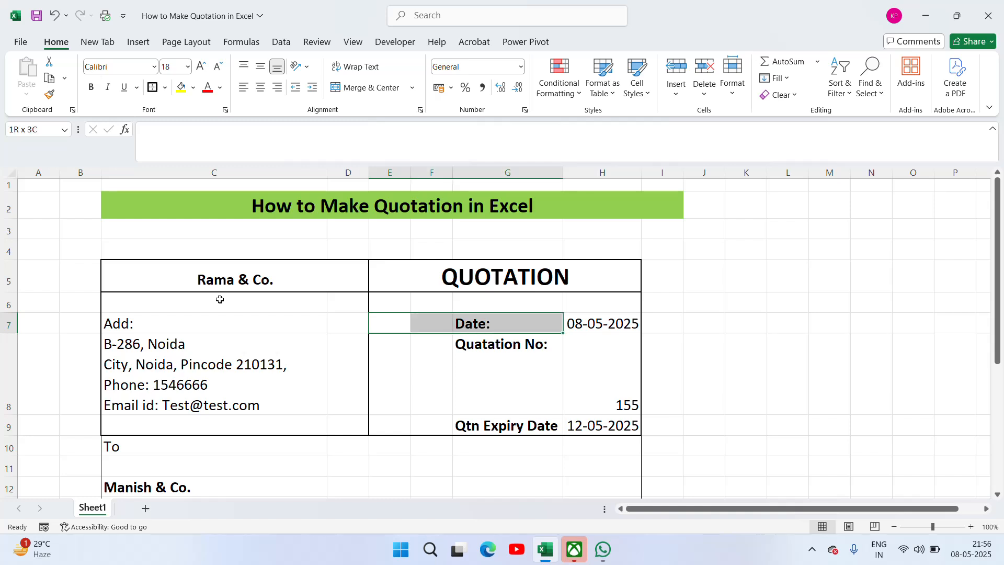
click(366, 92)
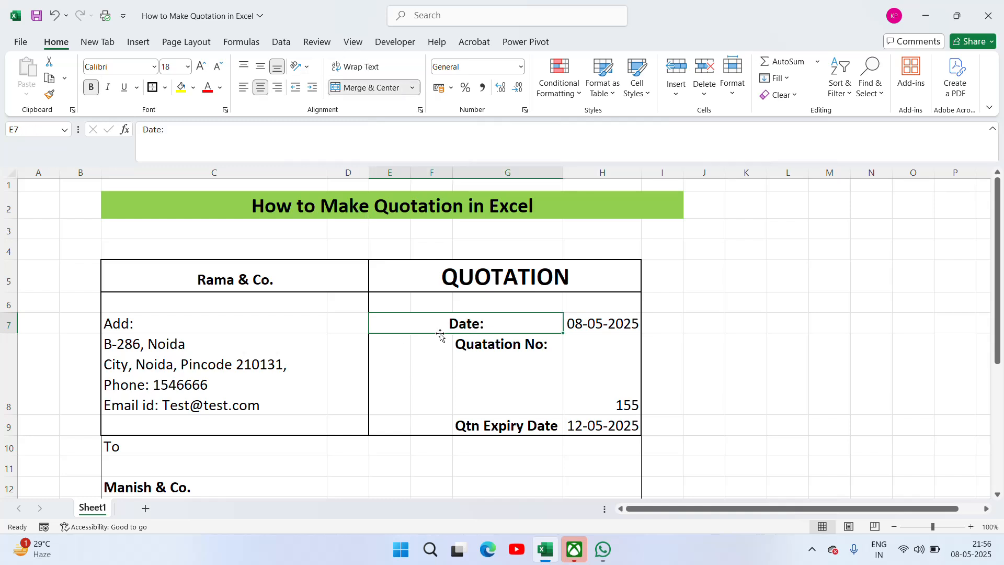
Merge and center the quotation number label across E8:G8
key(Down)
key(shift+Right)
key(shift+Right)
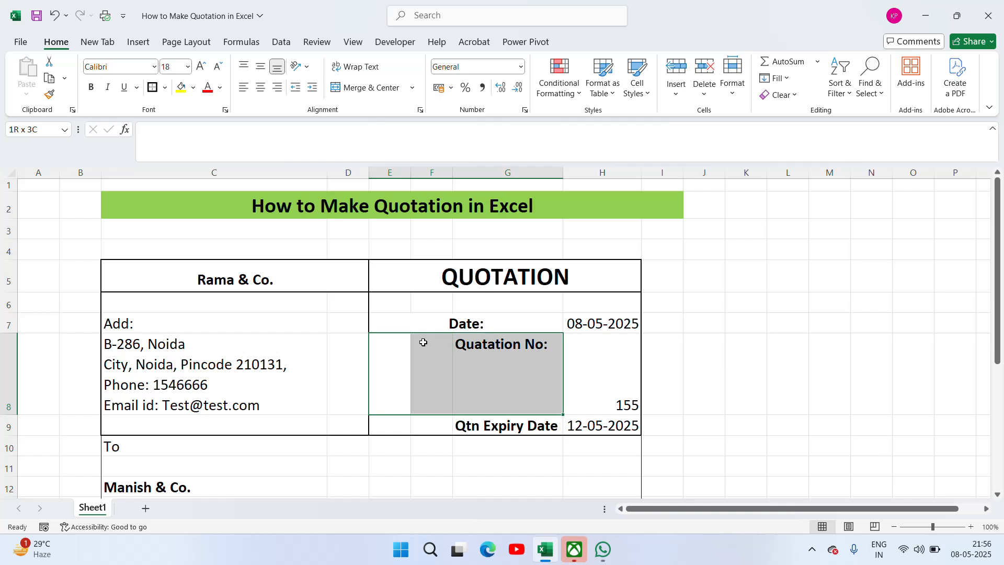
click(362, 89)
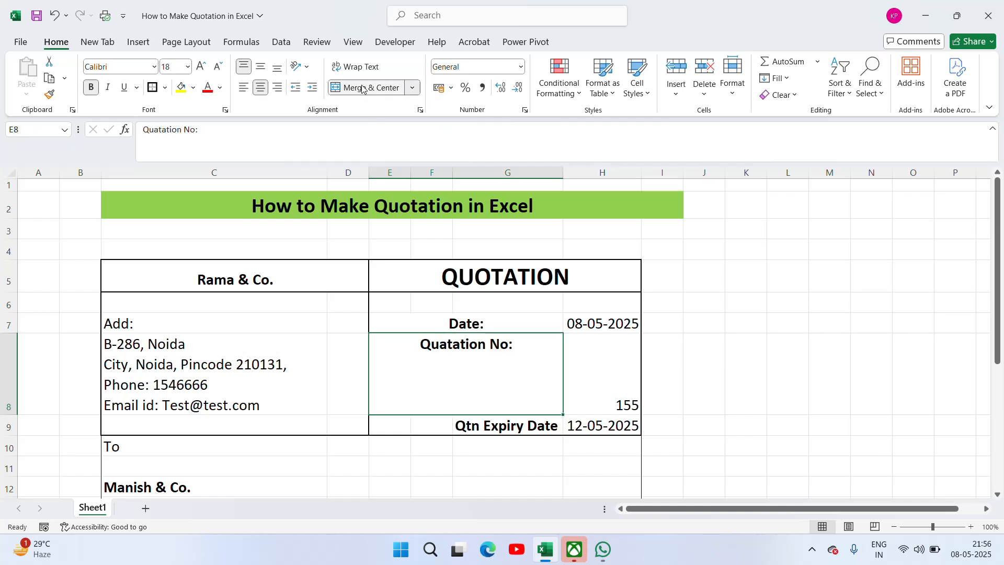
Merge and center the Qtn Expiry Date label across E9:G9
key(Left)
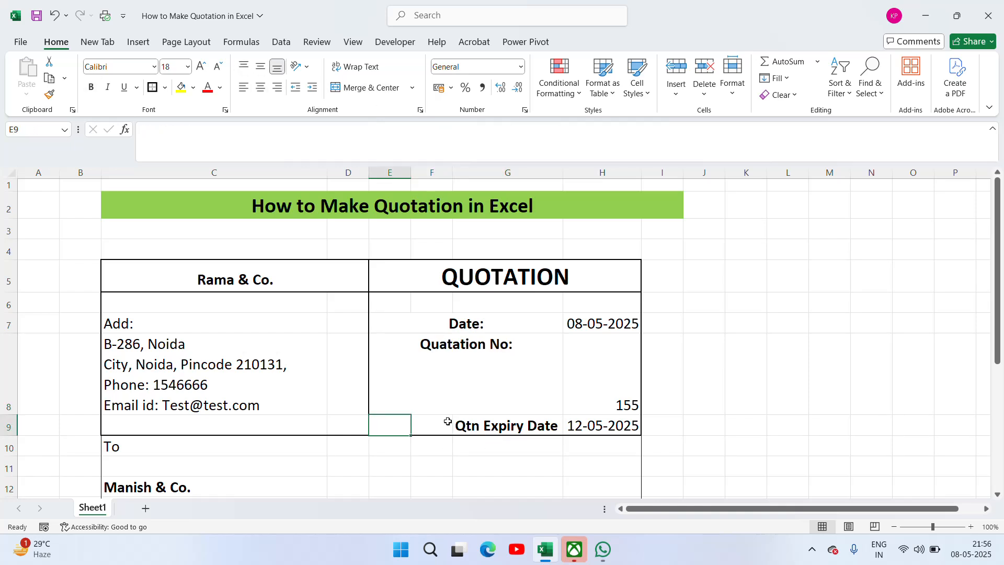
key(shift+Right)
key(shift+Right)
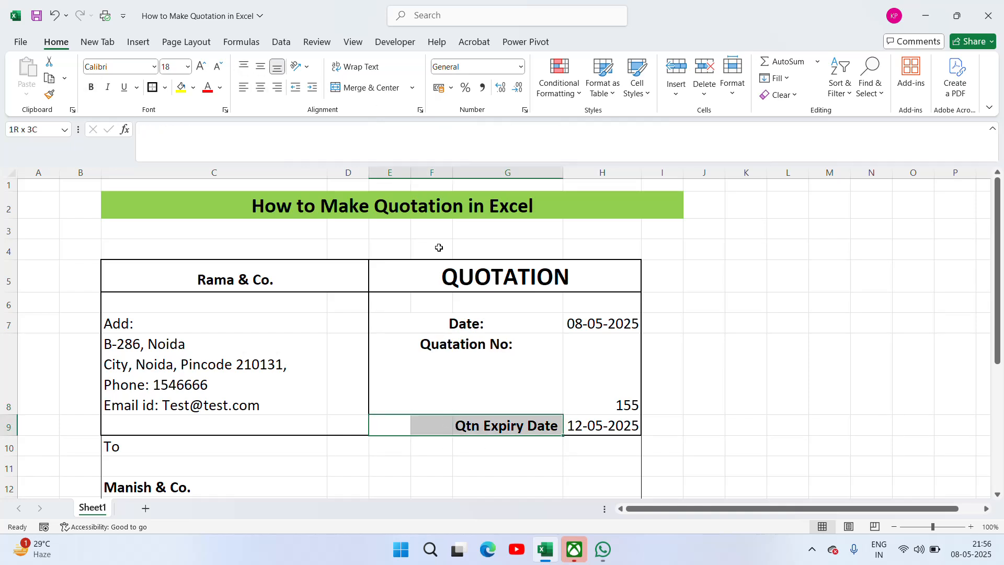
click(369, 88)
click(440, 370)
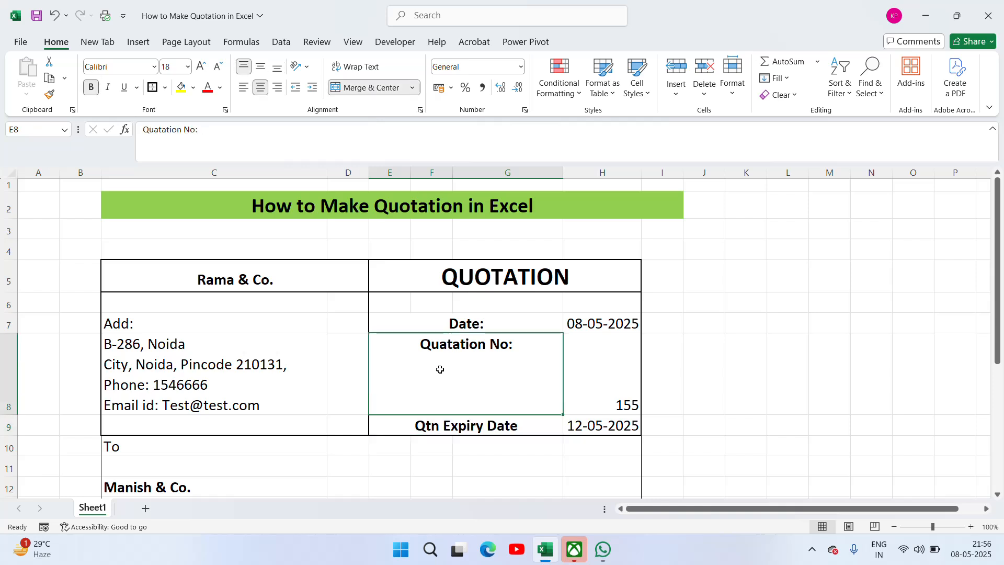
Widen column C slightly to give the sender's address lines more room
click(142, 313)
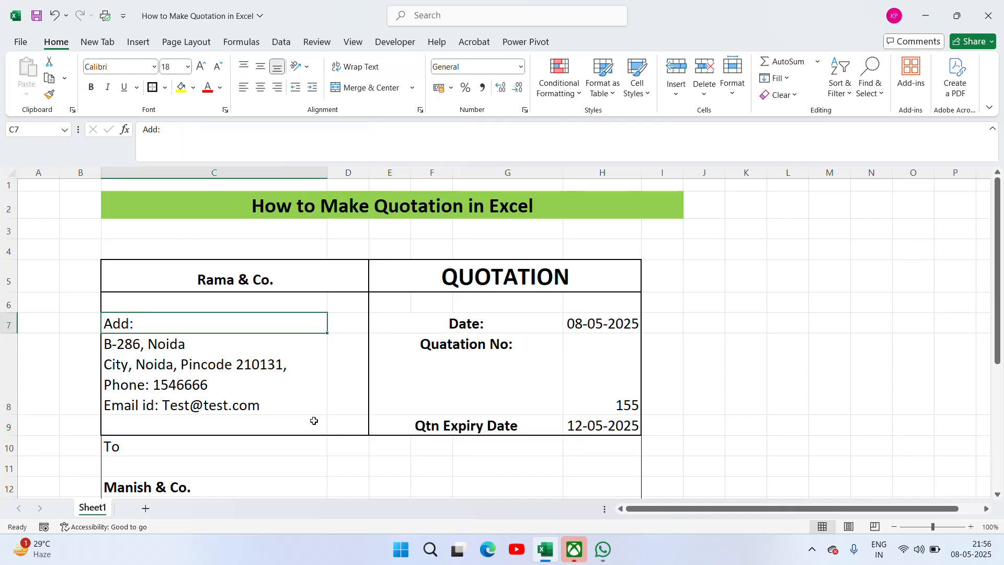
click(211, 387)
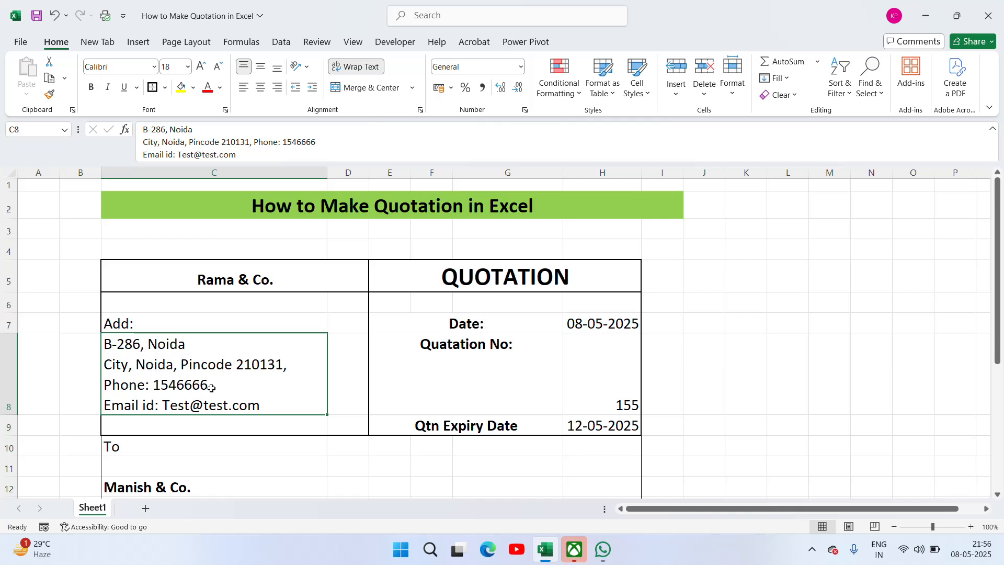
drag(325, 167, 339, 166)
Merge and center D6:D9 beside the sender's address and give it a thick outside border
click(361, 359)
key(Up)
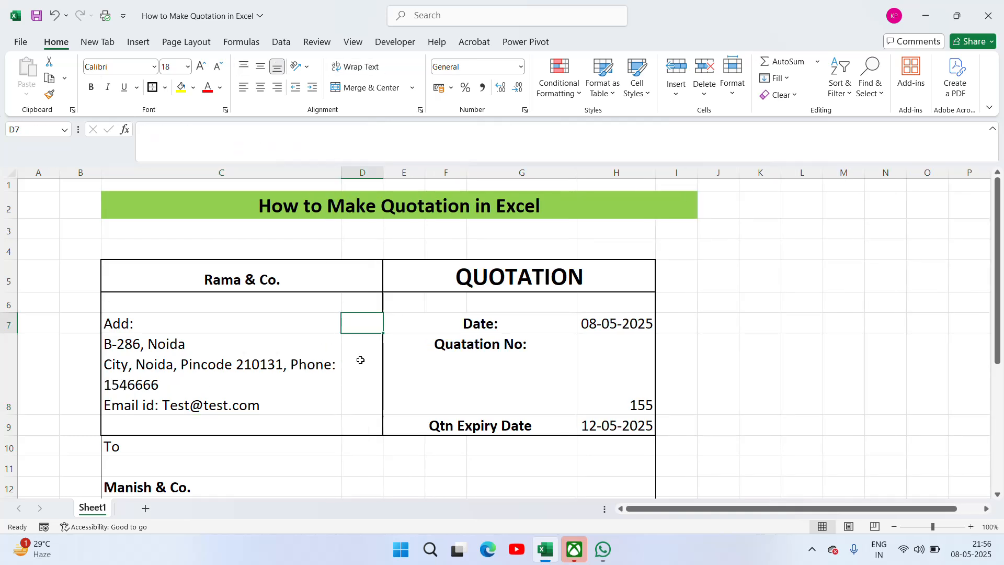
key(Up)
key(shift+Down)
key(shift+Down)
key(shift+Down)
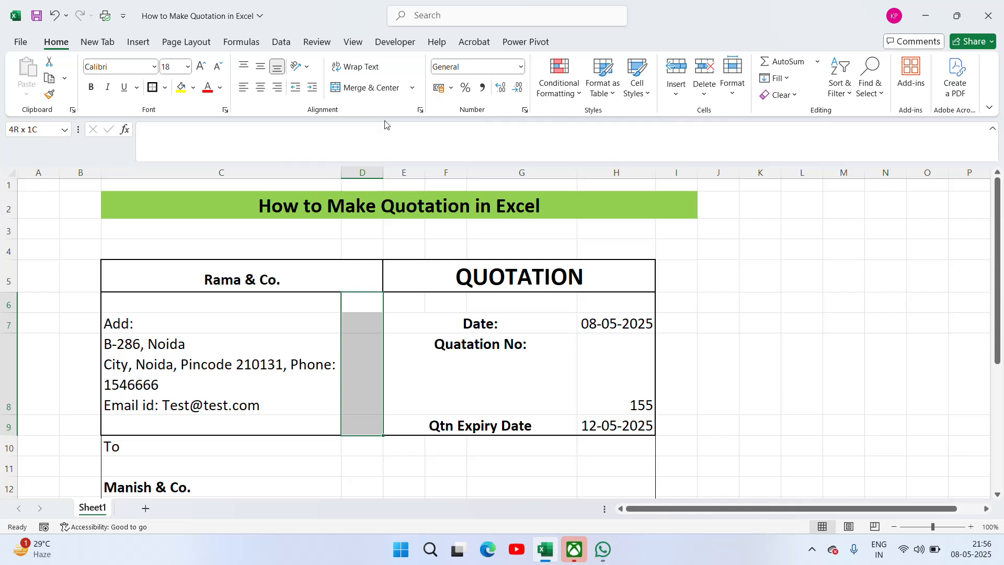
click(366, 90)
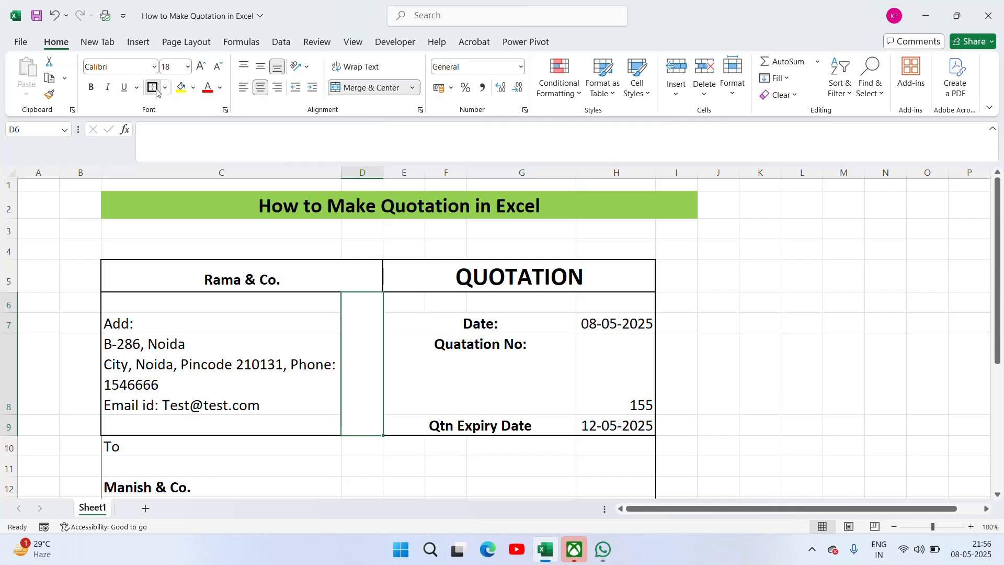
click(800, 325)
Make the Add: label in C7 bold
key(Left)
key(Left)
key(Left)
key(Left)
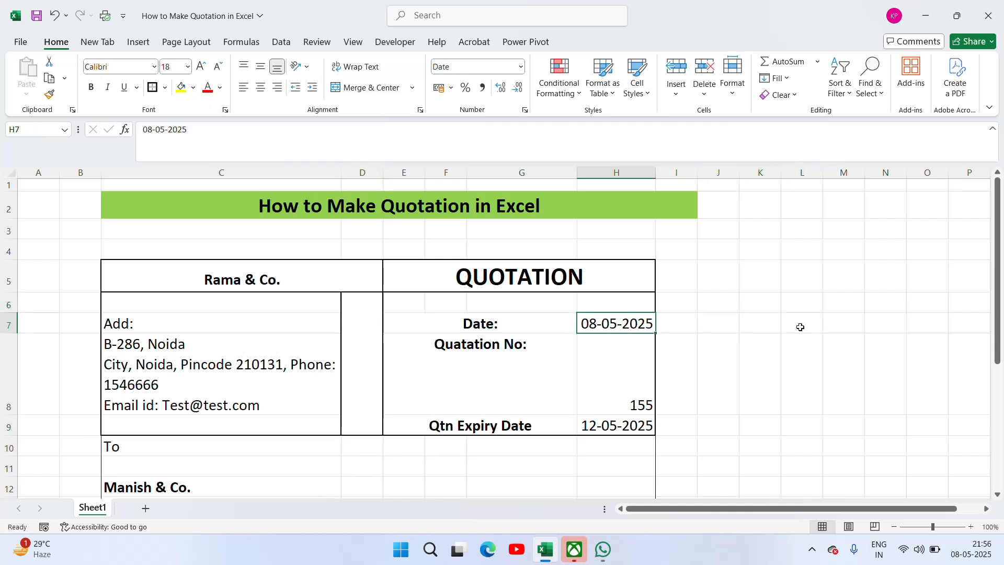
key(Left)
key(Left)
key(Left)
key(Up)
key(Down)
key(Down)
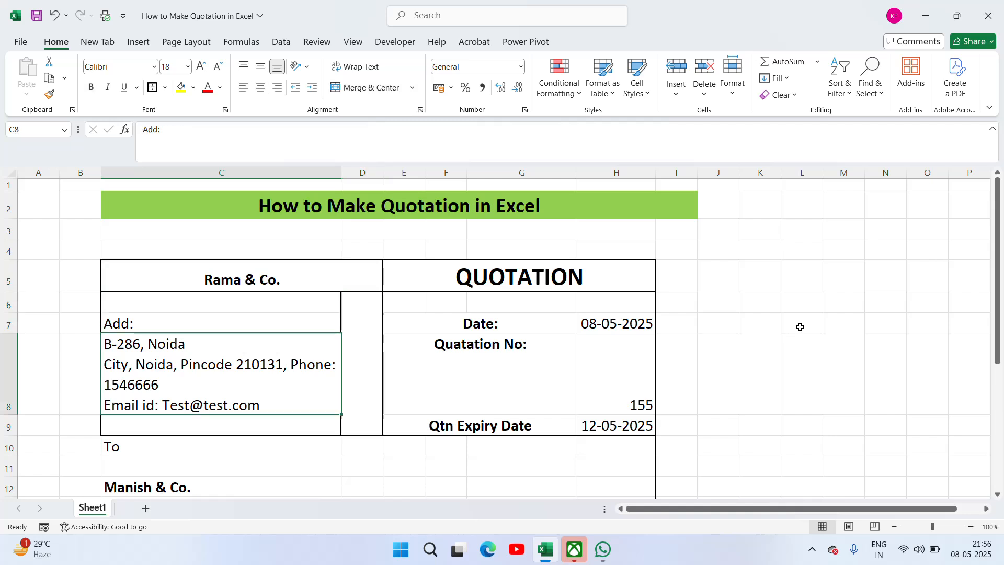
key(ctrl+b)
key(Down)
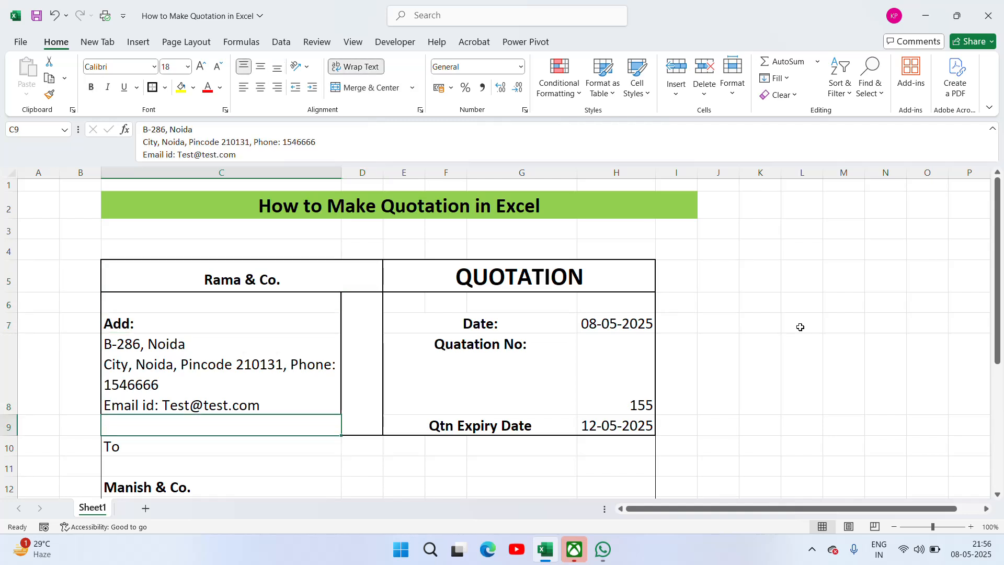
Make the To label in C10 bold
key(Down)
key(Down)
key(Down)
key(Down)
key(Up)
key(Up)
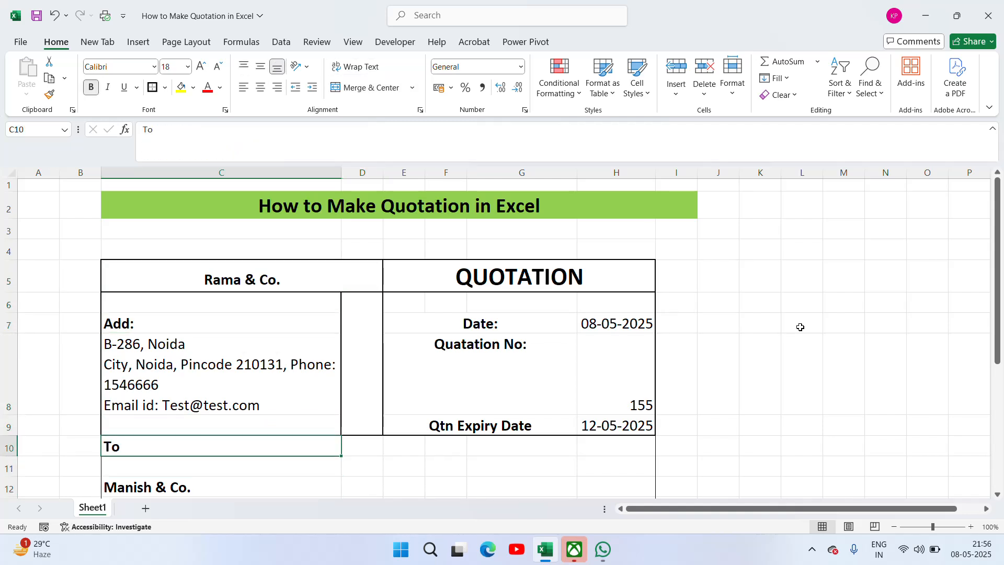
Insert a blank row above the To row to separate the sender and recipient sections
key(Down)
key(Down)
key(Down)
key(Down)
key(Up)
key(Up)
key(Up)
key(Up)
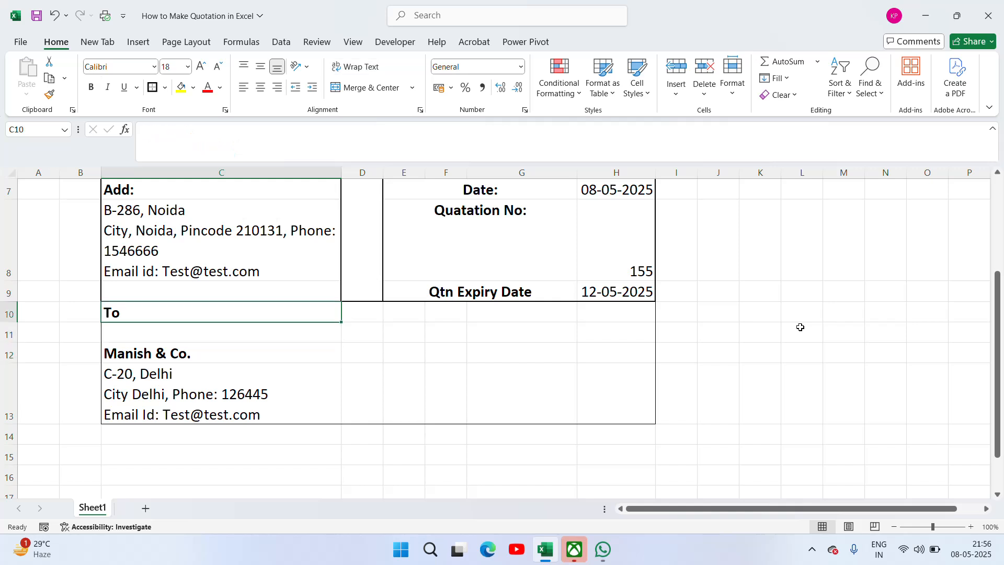
key(shift+space)
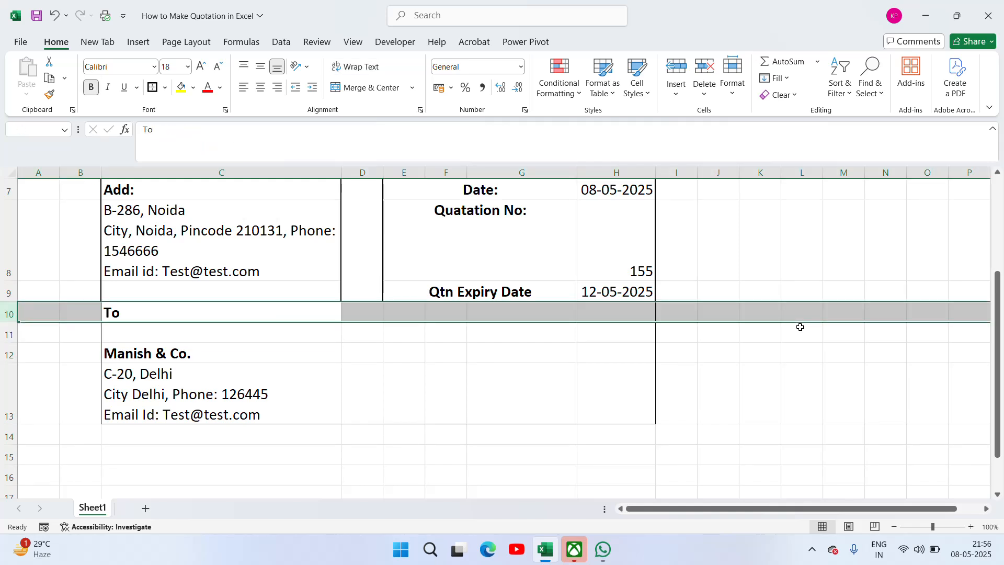
key(ctrl+shift+equal)
Merge and center the blank separator row across C10:H10 and apply a thick outside border to it
key(shift+Right)
key(shift+Right)
key(shift+Right)
key(shift+Right)
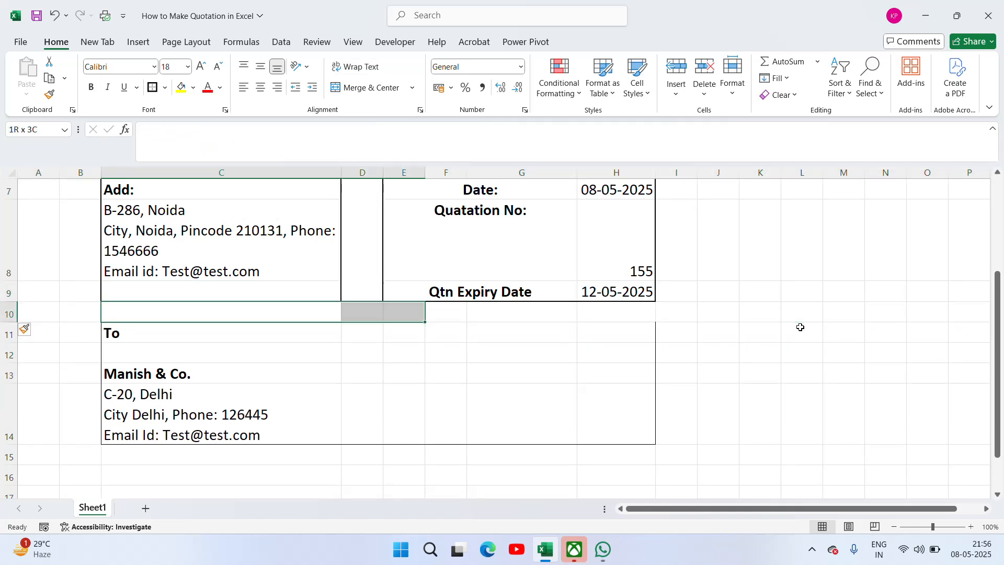
key(shift+Right)
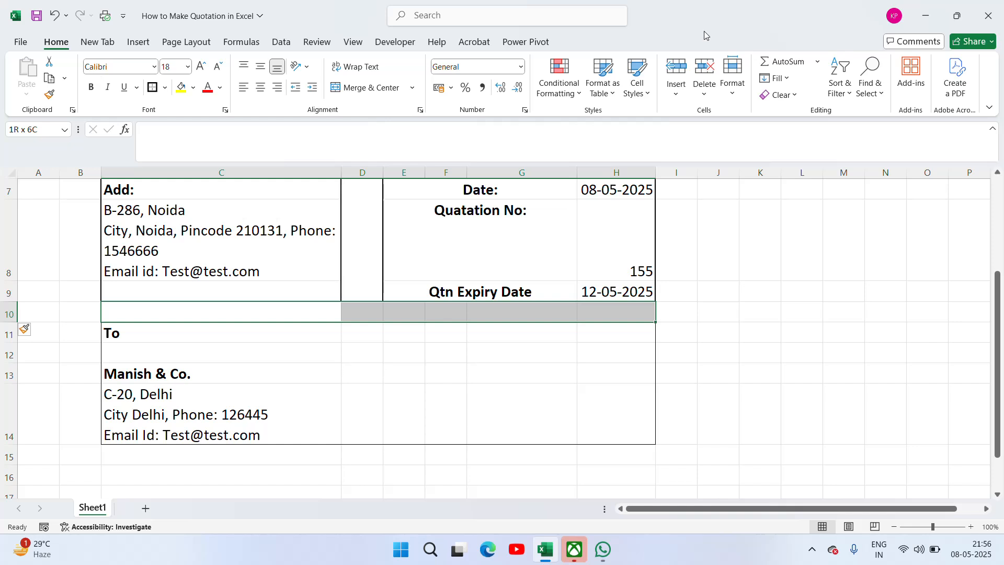
click(366, 87)
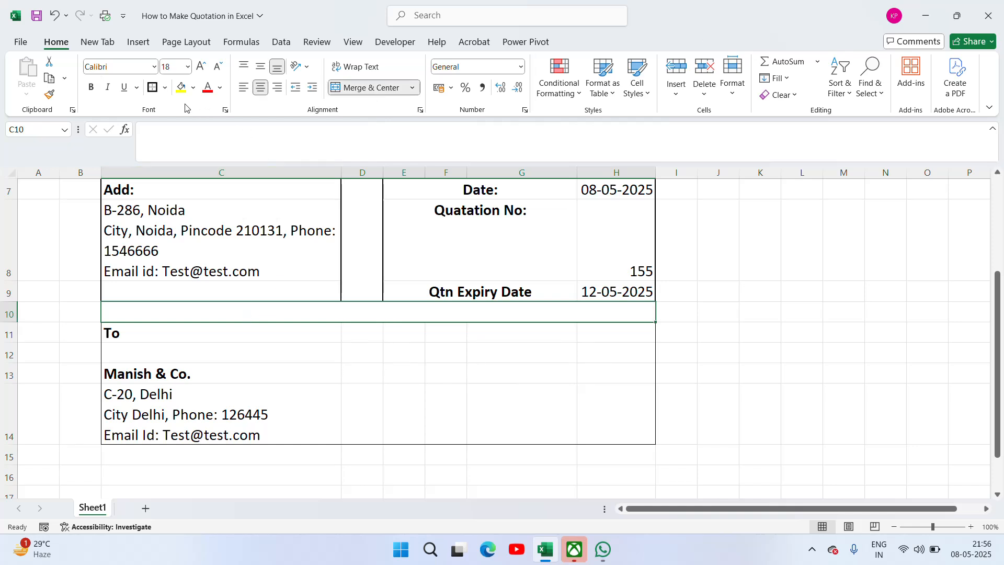
Apply a thick outside border around the recipient's company name and address block, C13:C14
click(154, 366)
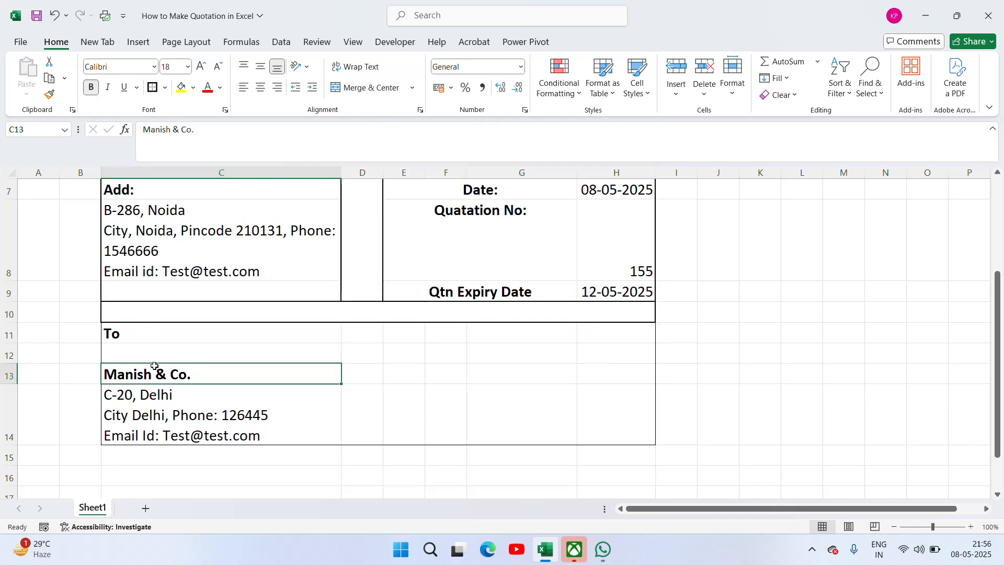
key(shift+Down)
key(shift+Down)
key(shift+Up)
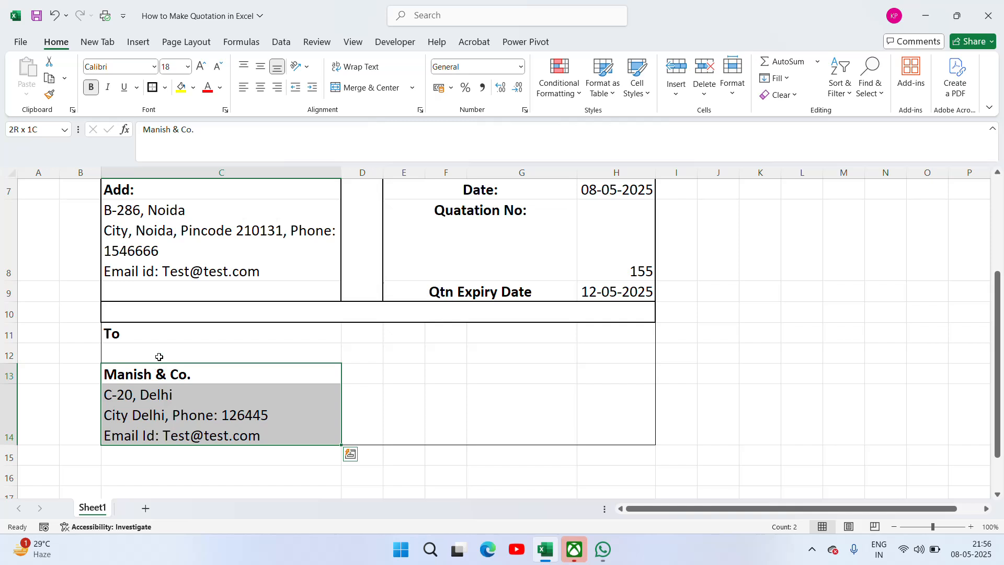
click(154, 90)
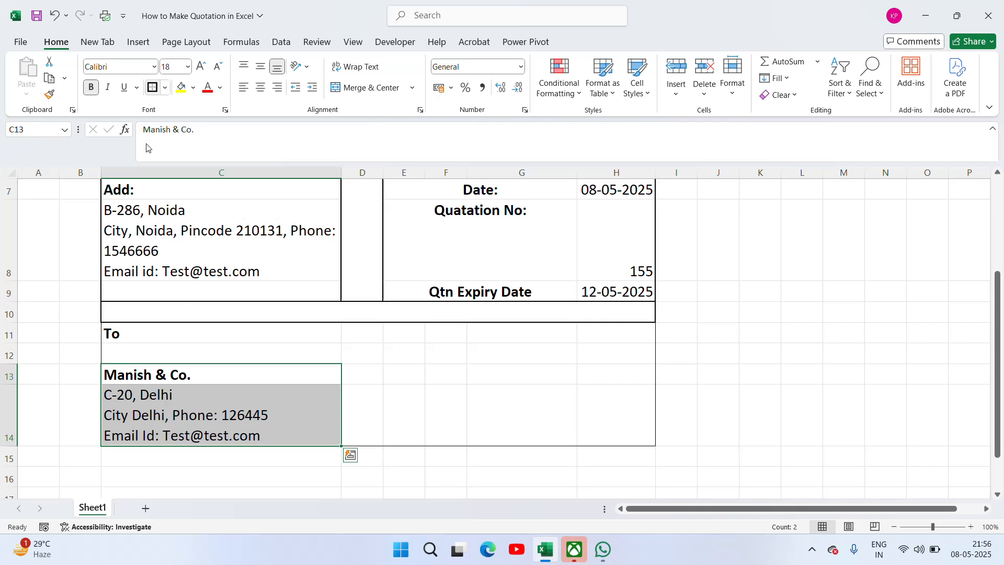
Merge and center the empty area E13:H14 beside the recipient block and apply a thick outside border to it
click(397, 377)
key(shift+Down)
key(shift+Right)
key(shift+Right)
key(shift+Right)
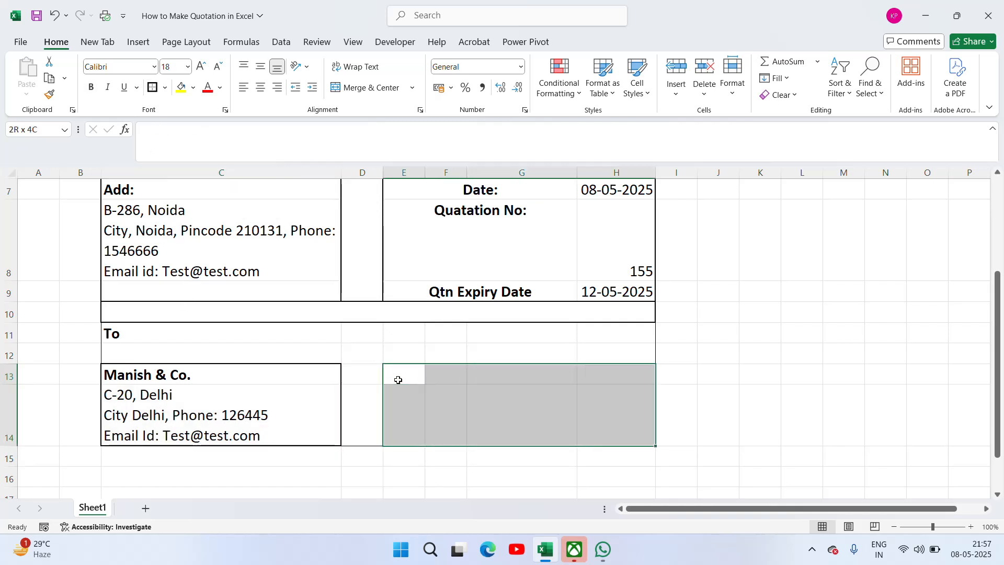
click(366, 88)
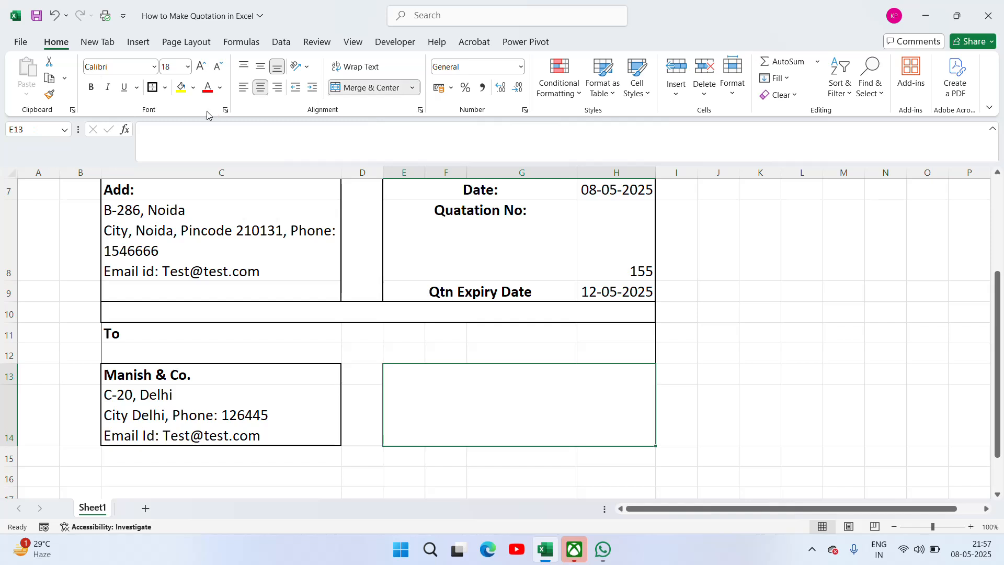
click(751, 303)
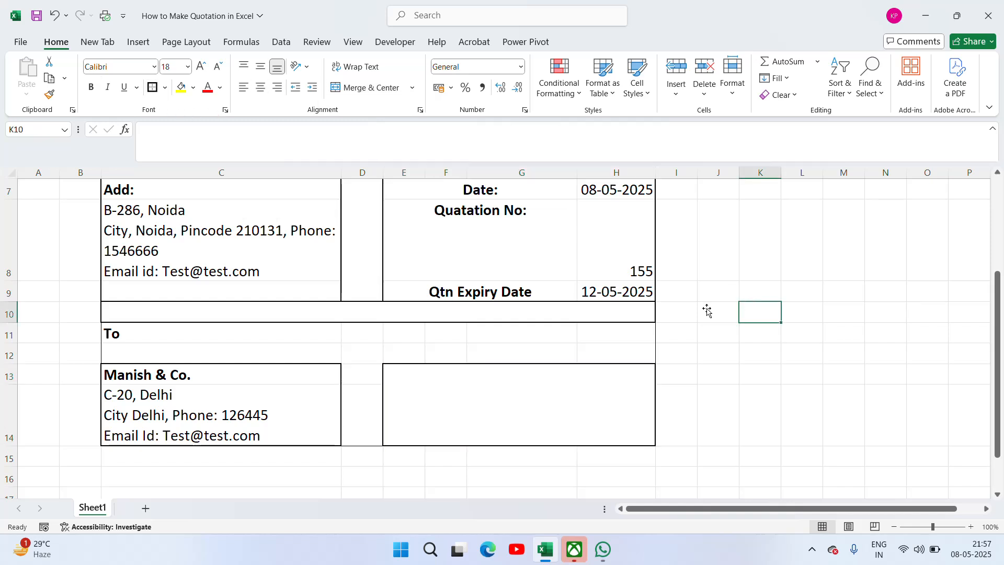
Enter the column header S.No. in cell C16, leaving row 15 blank below the recipient block
click(332, 337)
key(Down)
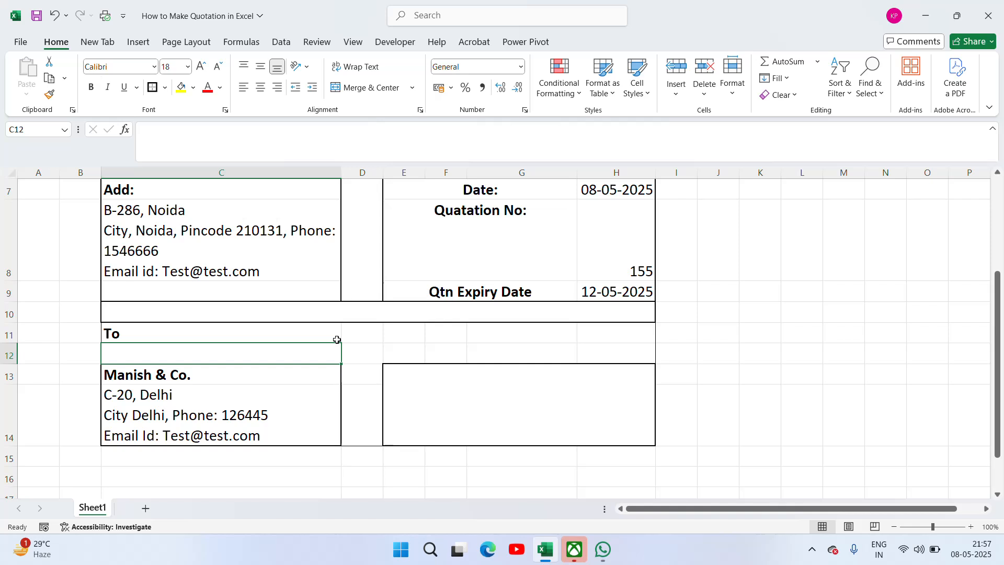
key(Down)
key(Down)
key(Down)
key(Down)
key(Down)
key(Up)
key(Up)
key(Up)
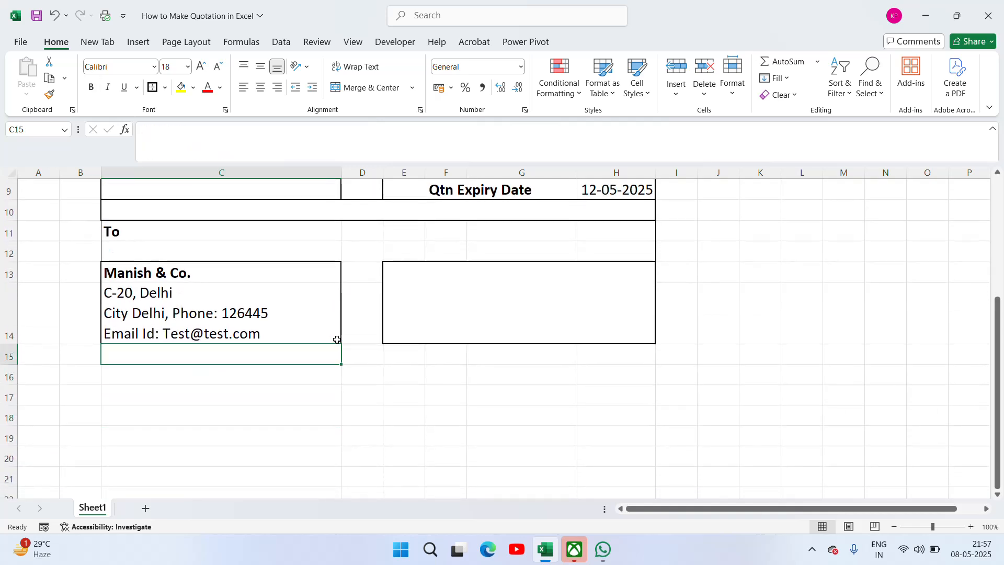
key(Down)
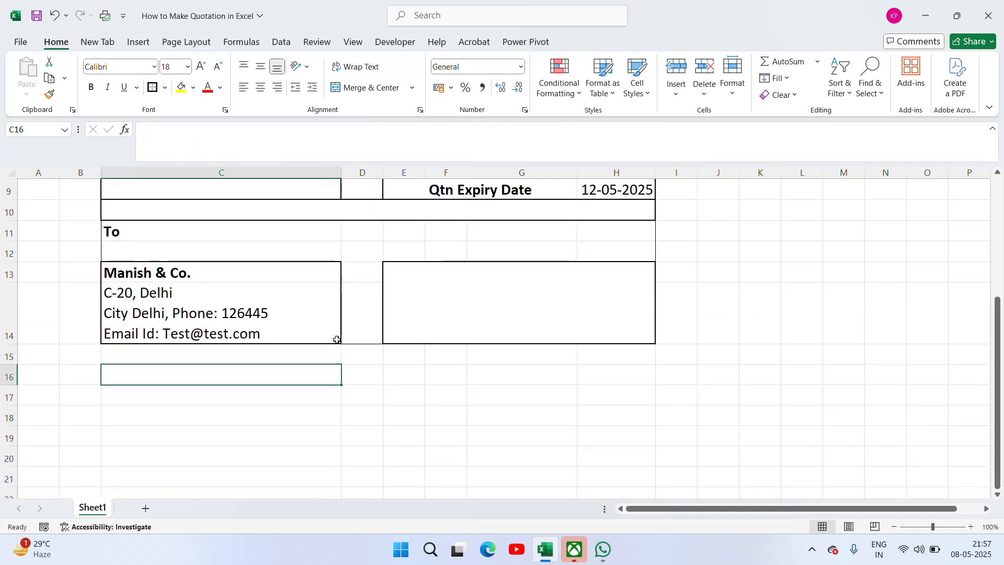
text(S/)
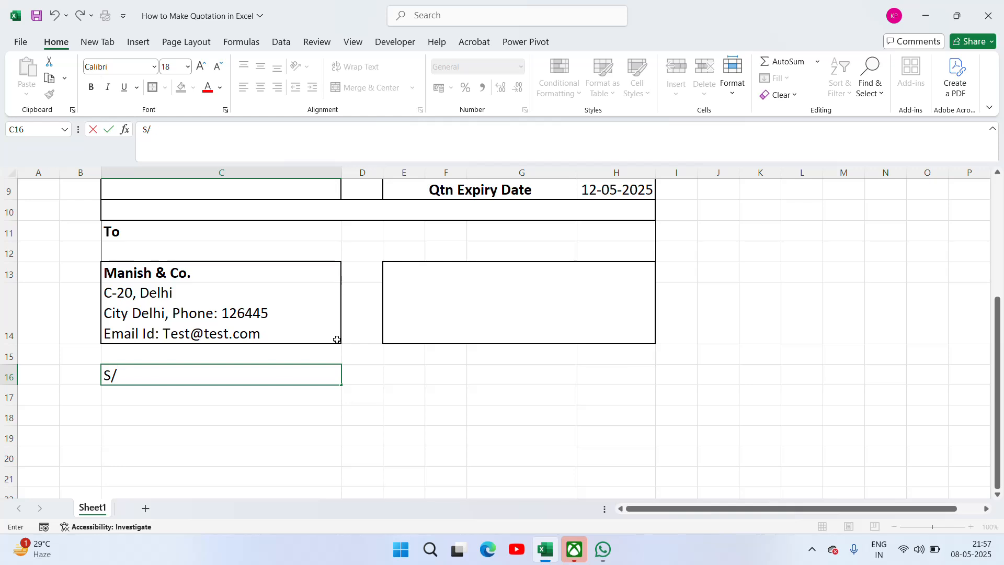
text(No)
key(BackSpace)
key(BackSpace)
key(BackSpace)
text(.No.)
key(Return)
Add the column headers Items, Price and Qty in cells D16, E16 and F16
key(Up)
key(Right)
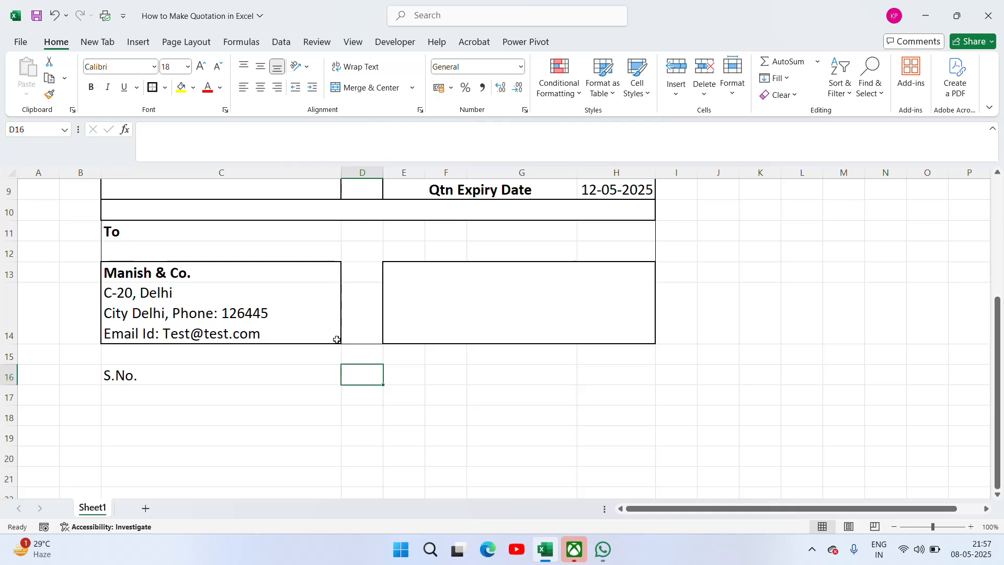
text(Items)
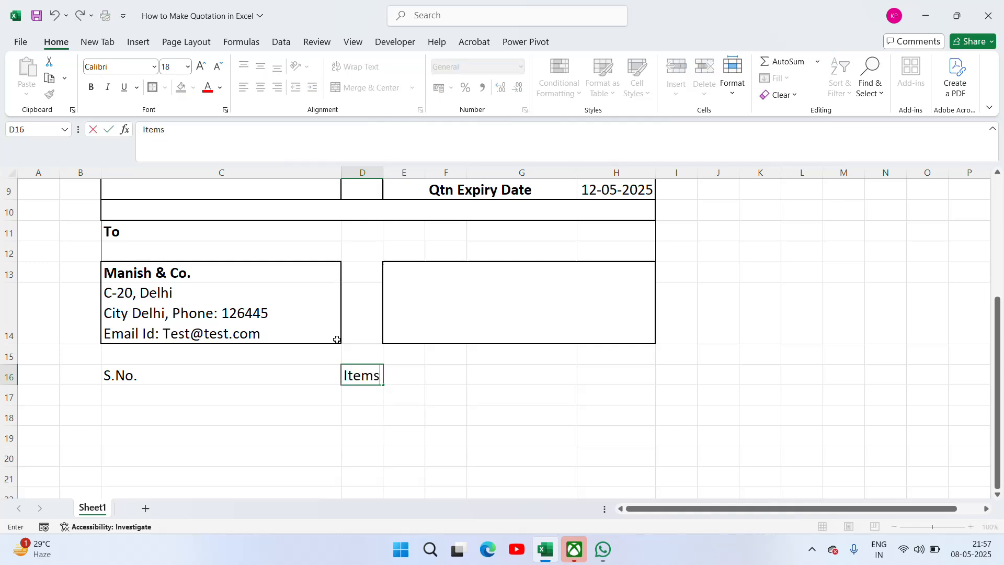
key(Tab)
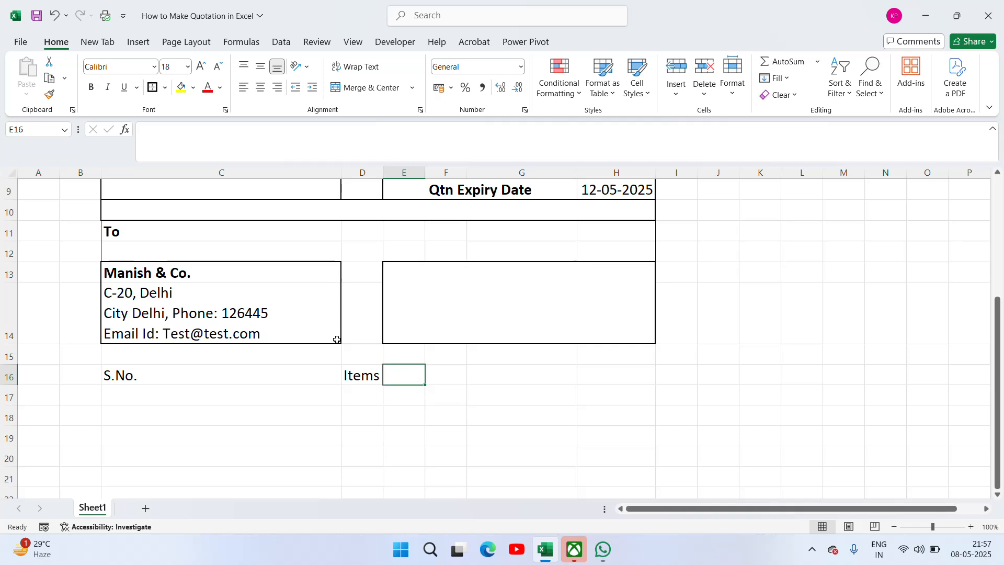
text(Price)
key(Tab)
text(Q)
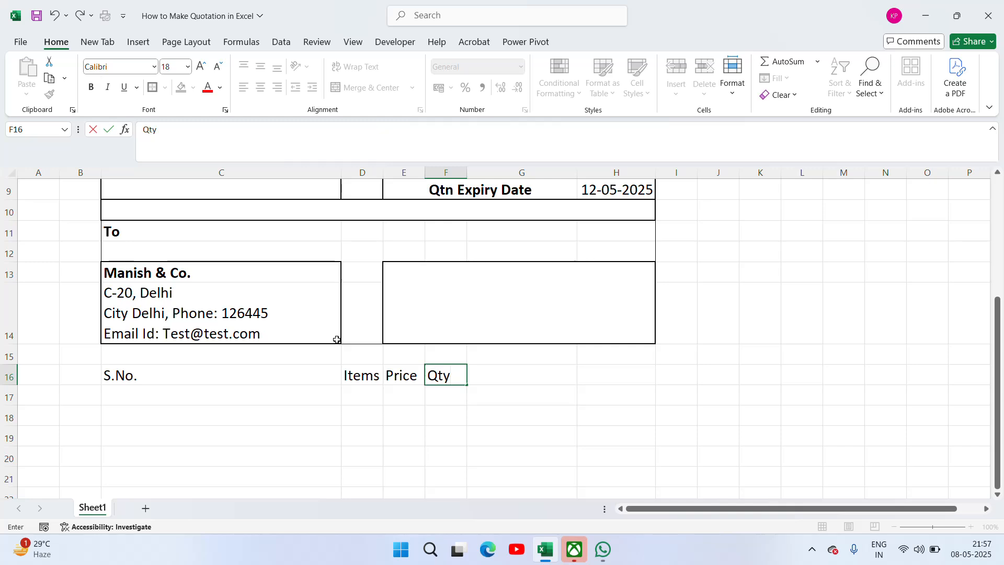
text(ty)
key(Return)
Enter the column header Amount in cell G16, beside the Qty header
key(Up)
key(Right)
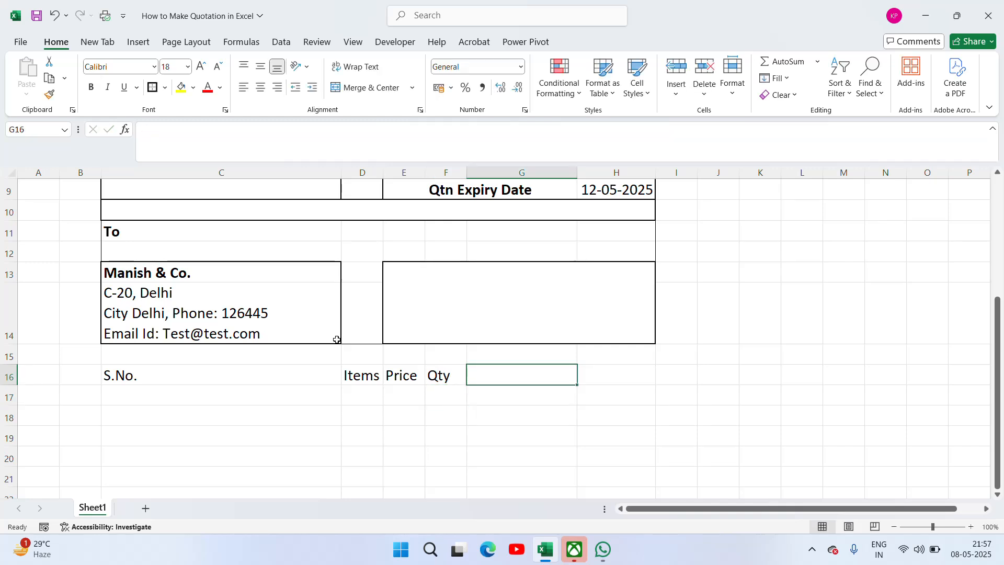
key(Right)
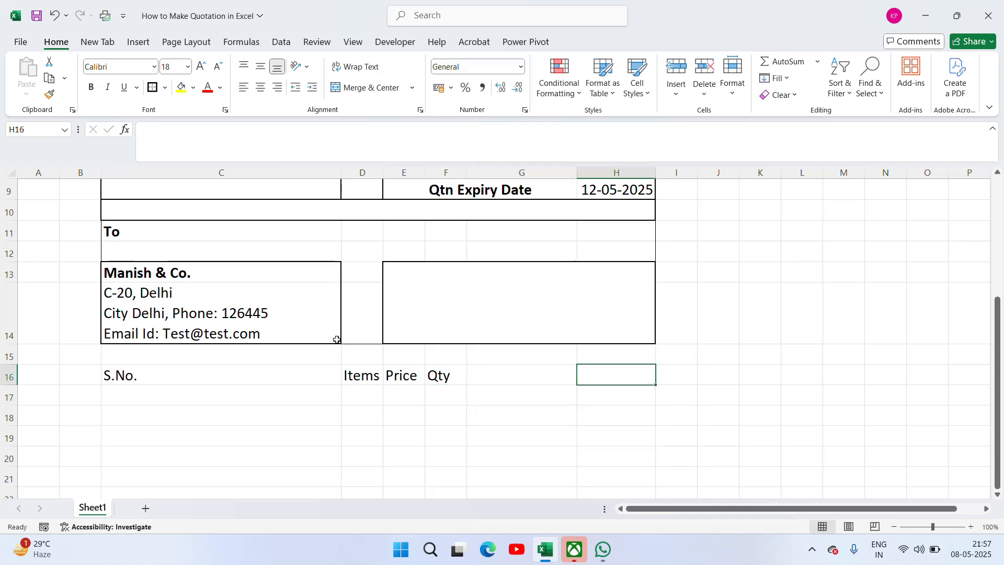
key(Left)
key(Left)
key(Left)
key(Right)
key(Right)
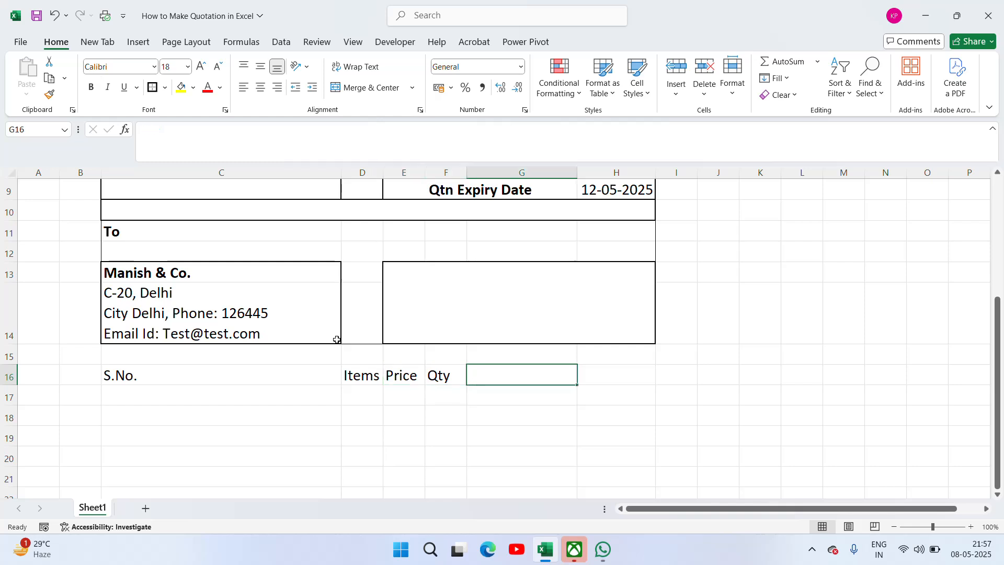
text(Amo)
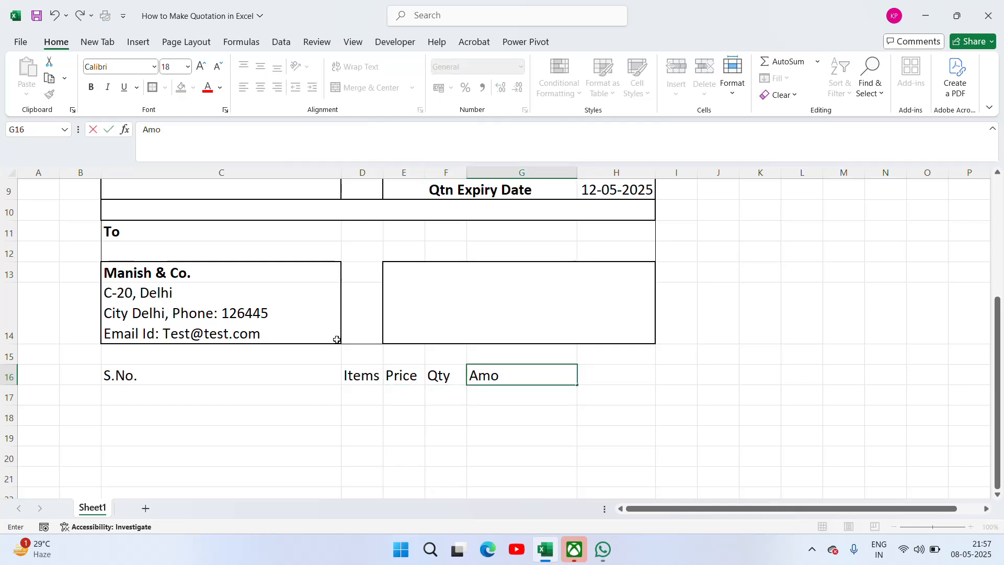
text(unt)
key(Return)
Number the item rows 1 to 5 in C17:C21 by entering 1 and 2 and filling the series down
key(Left)
key(Left)
key(Left)
key(Left)
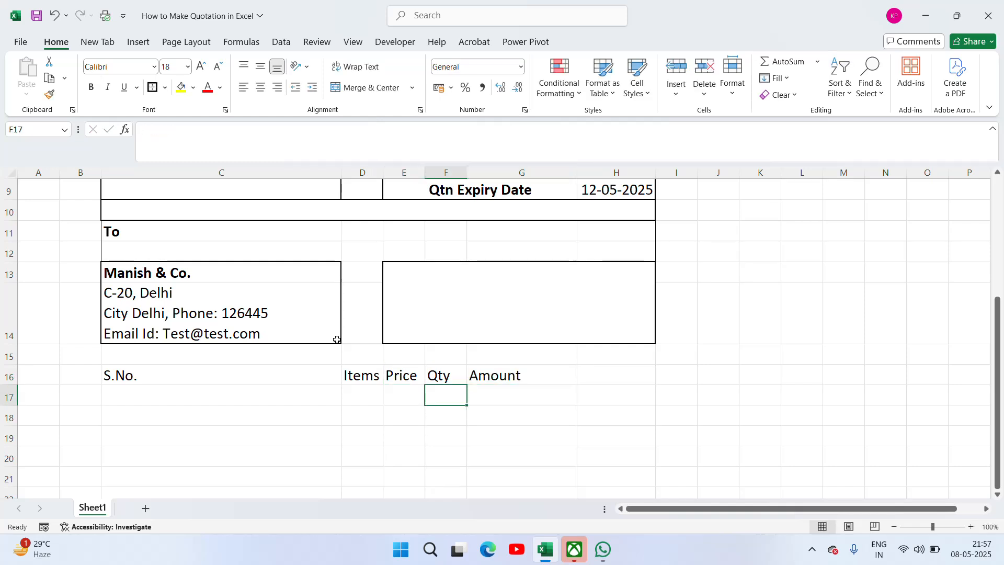
text(1)
key(Return)
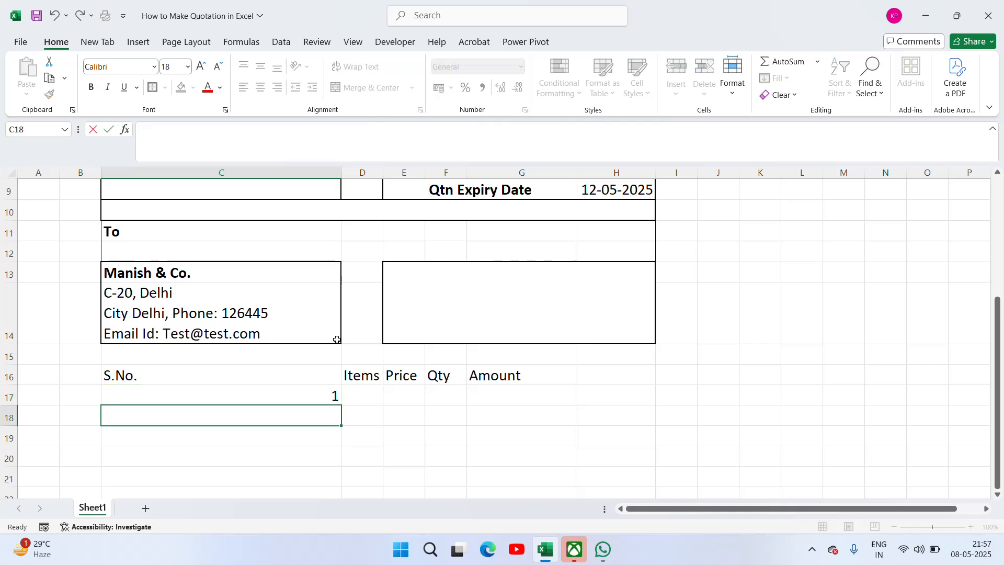
text(2)
key(Return)
key(Up)
key(Up)
key(shift+Down)
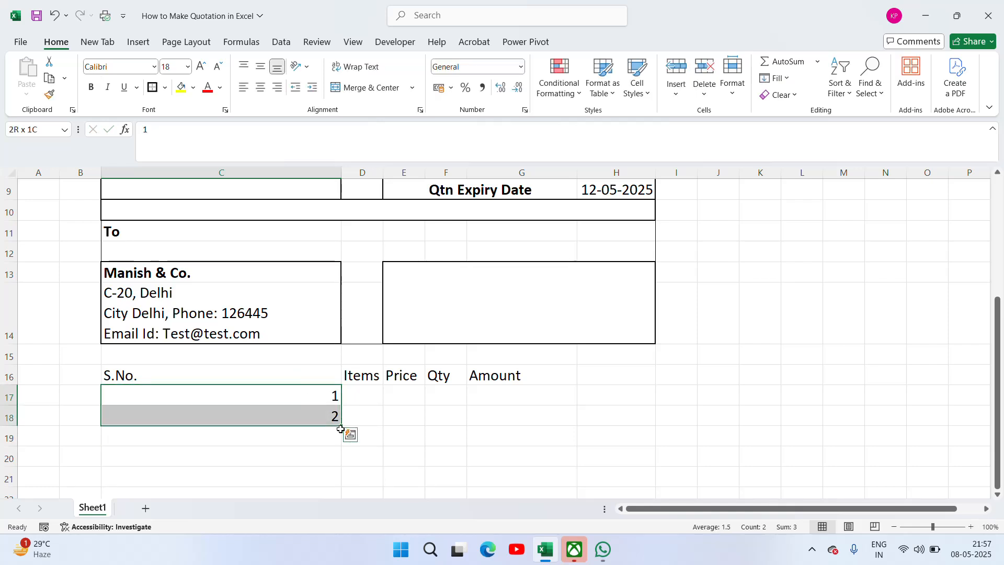
drag(340, 426, 339, 480)
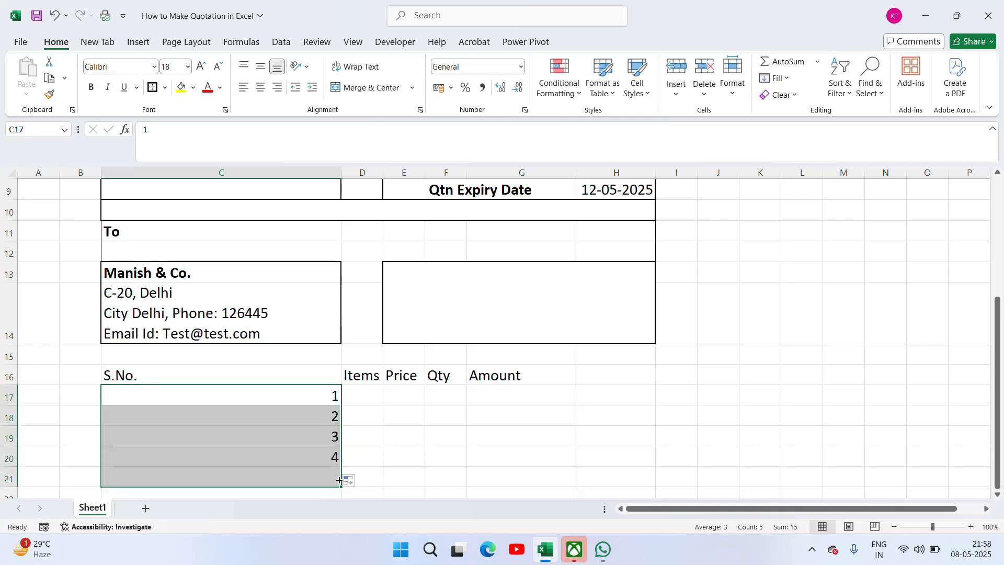
List the first three items, LED, LCD and TV, in cells D17 to D19
click(369, 397)
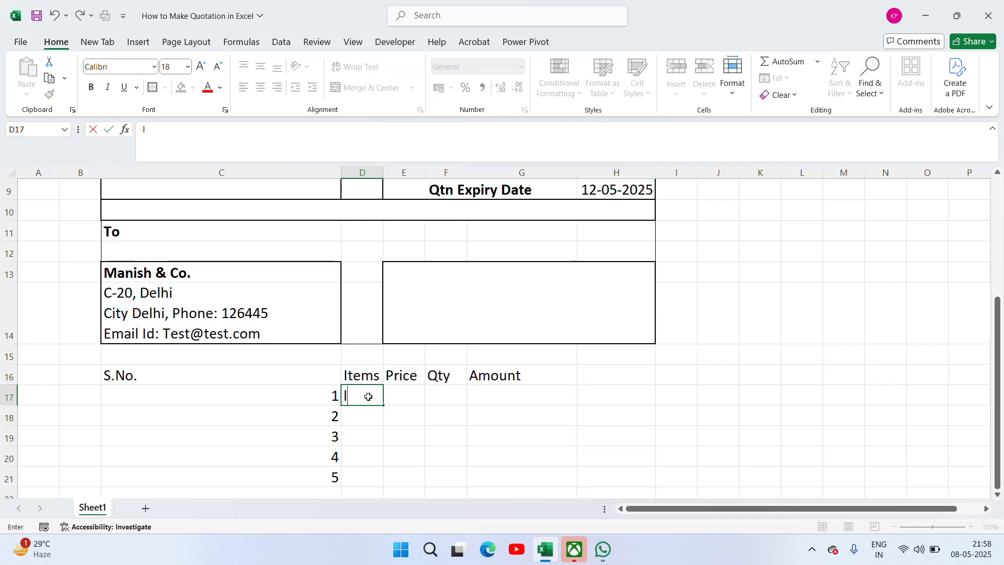
text(LED)
key(Return)
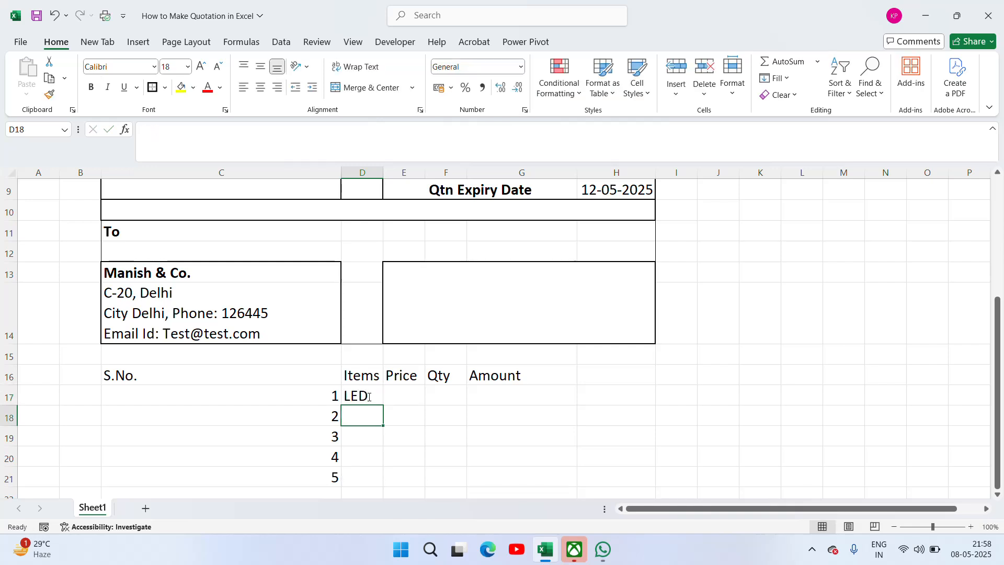
text(LCD)
key(Return)
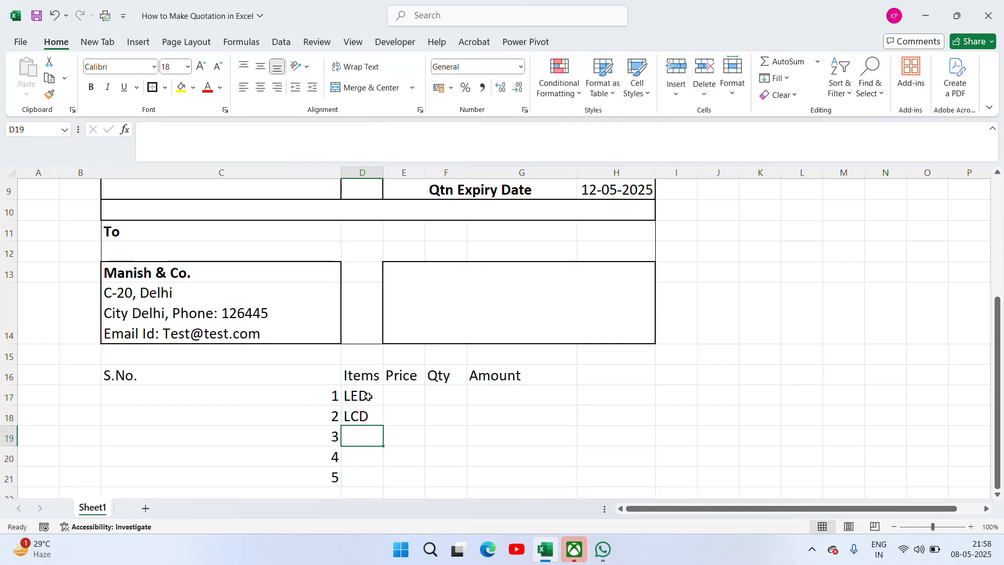
text(TV)
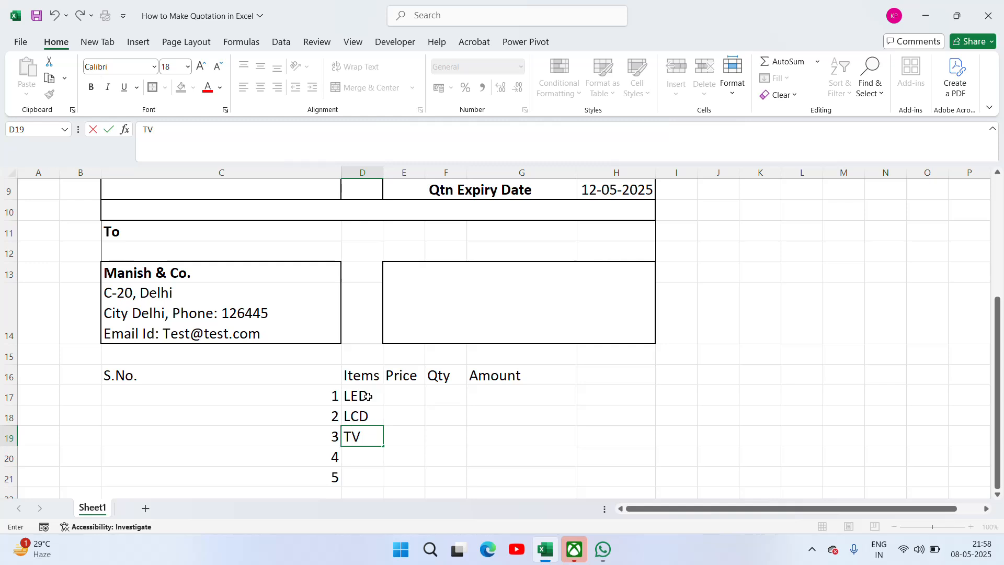
key(Return)
Add the items Cooler and Mixer Grinder in cells D20 and D21
text(Cooler)
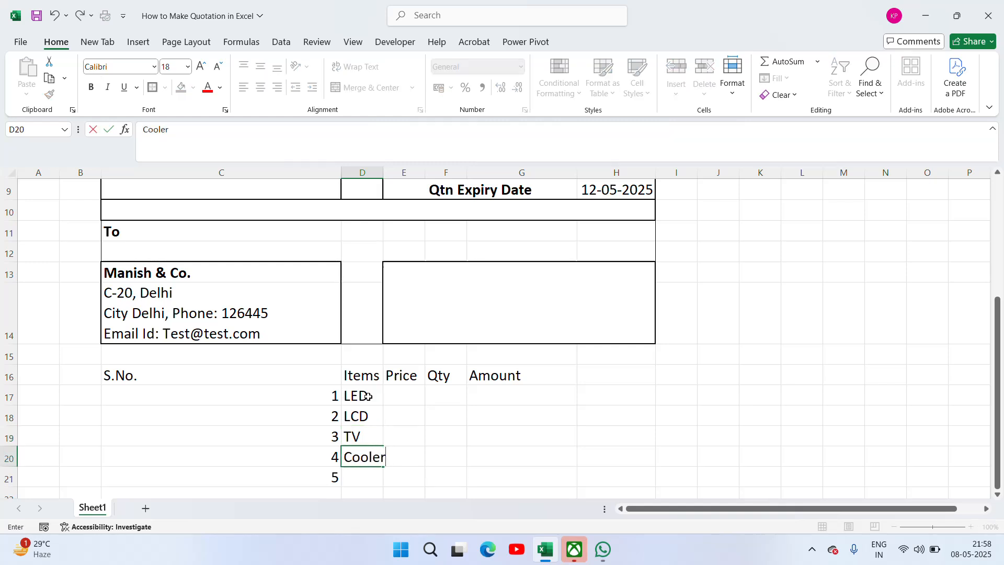
key(Return)
text(mixer)
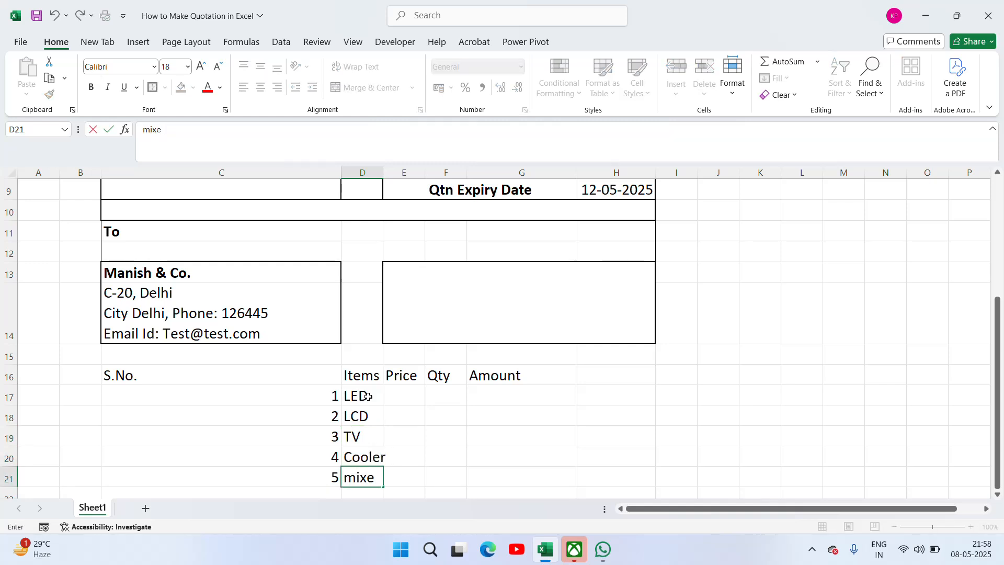
key(BackSpace)
key(BackSpace)
key(BackSpace)
key(BackSpace)
key(BackSpace)
text(Mixer Grinder)
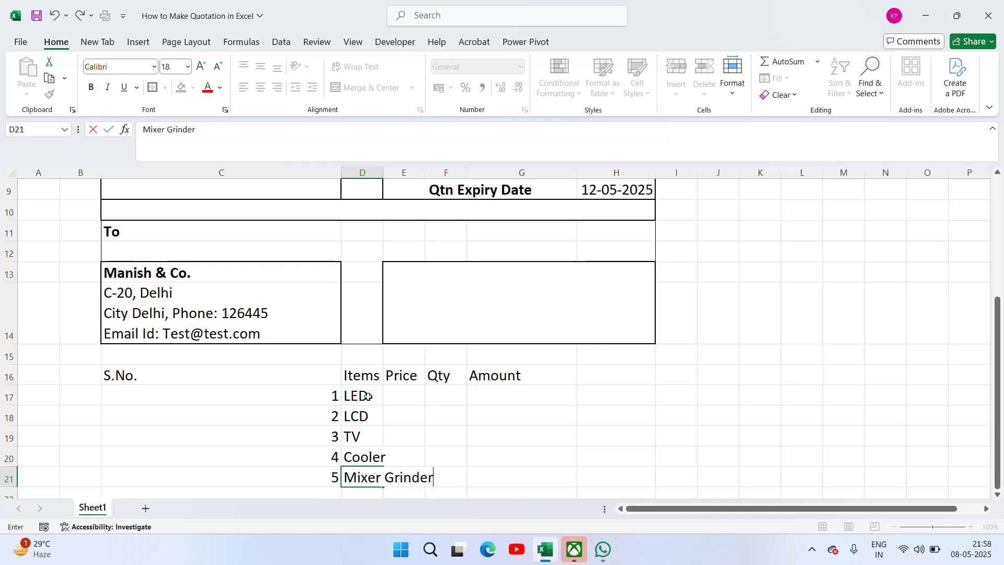
key(Return)
Enter the formula =RANDBETWEEN(15000,20000) in E17 as the price of the LED
key(Up)
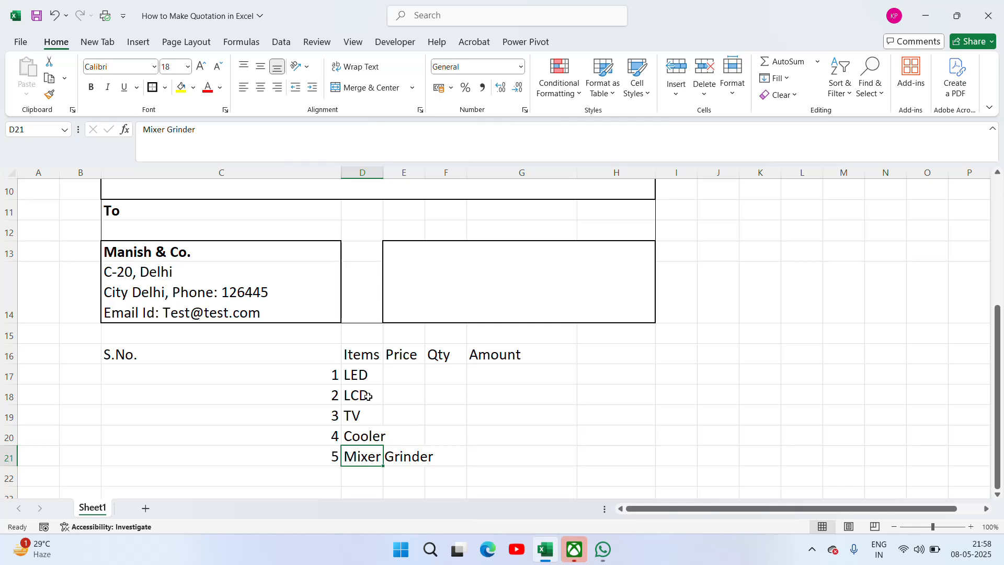
key(Up)
key(Up)
key(Up)
key(Up)
key(Right)
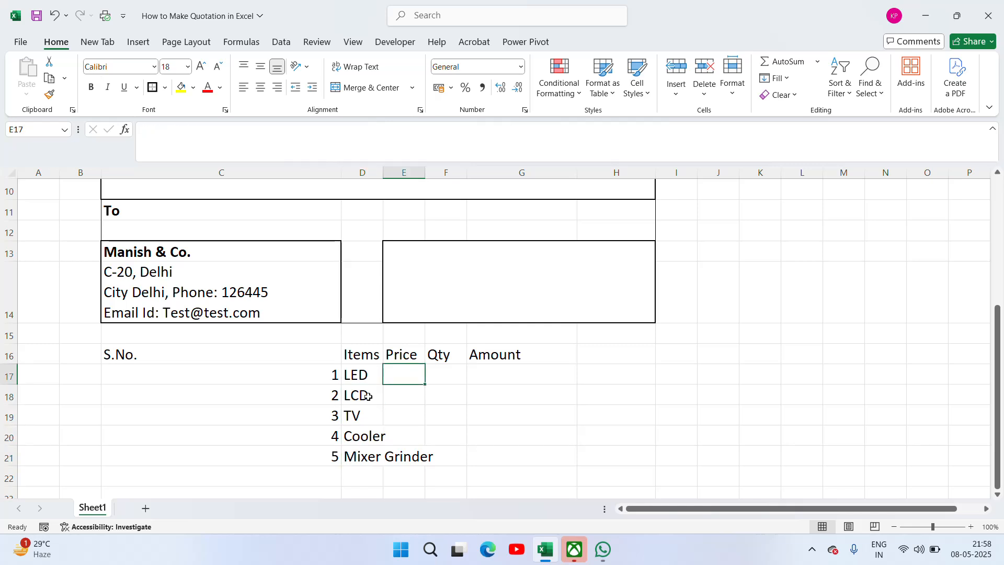
text(=rand)
key(Down)
key(Down)
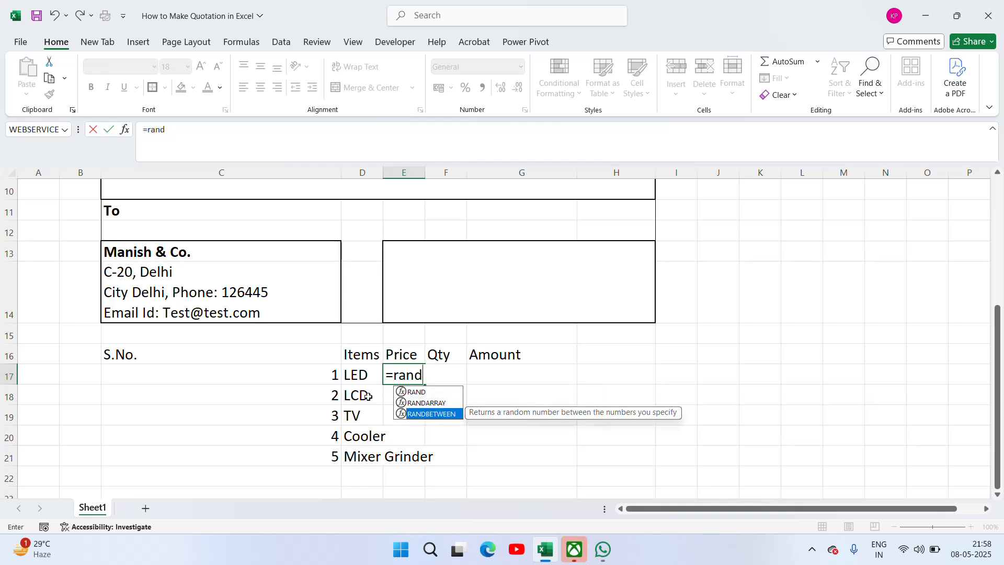
key(Tab)
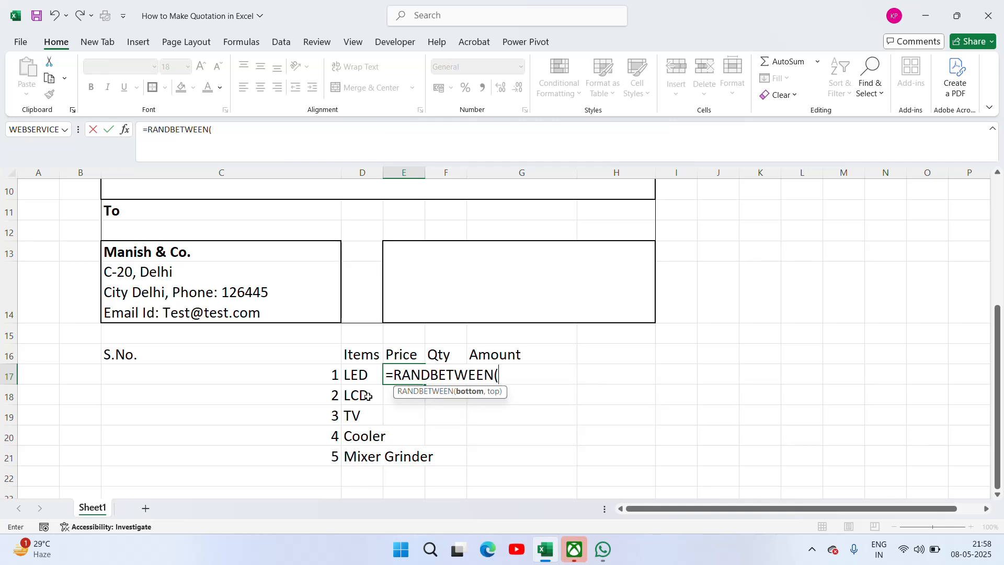
text(15000)
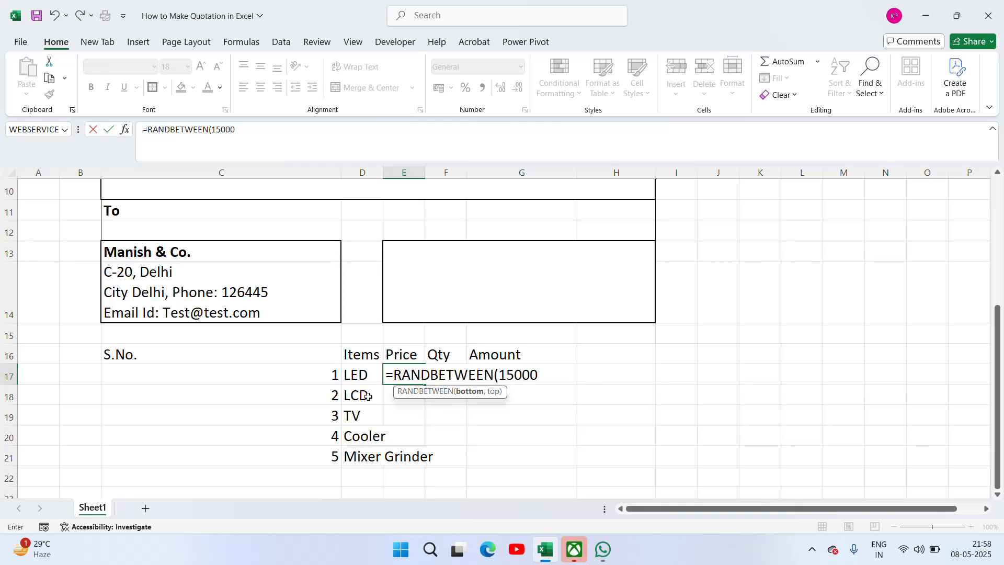
text(,20000))
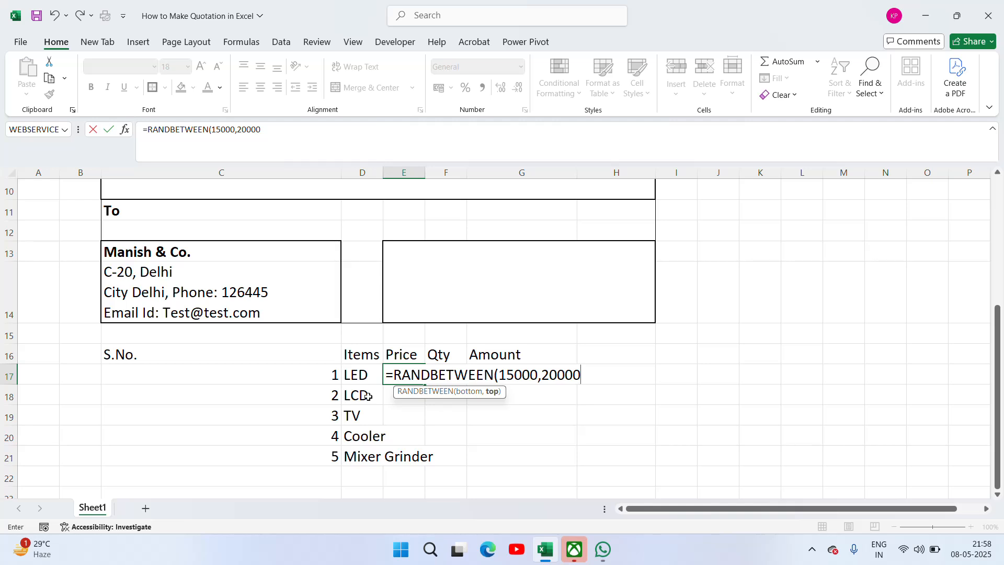
key(ctrl+Return)
Copy the random price formula down to E21 and convert the prices in E17:E21 to fixed values
key(ctrl+c)
key(shift+Down)
key(shift+Down)
key(shift+Down)
key(shift+Down)
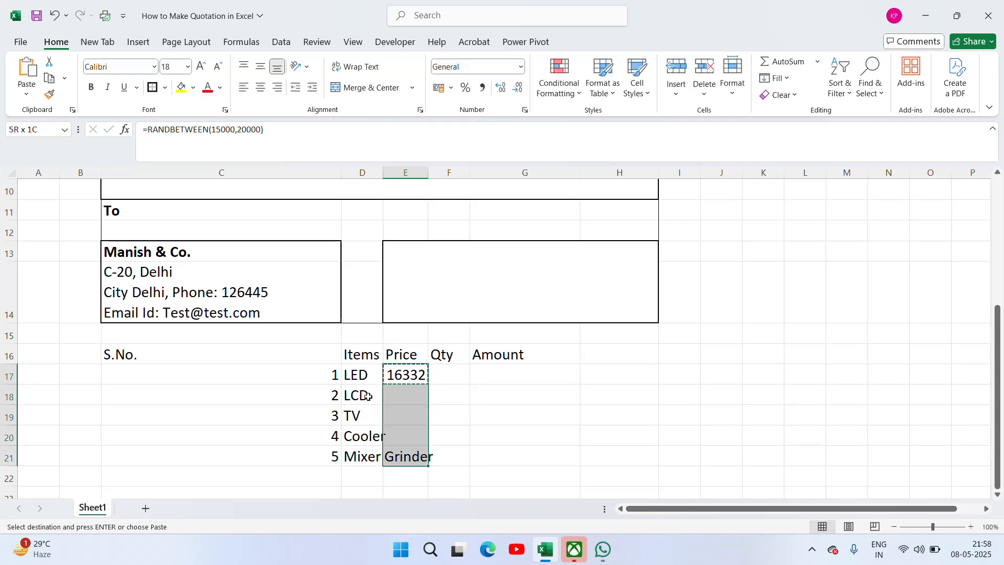
key(ctrl+v)
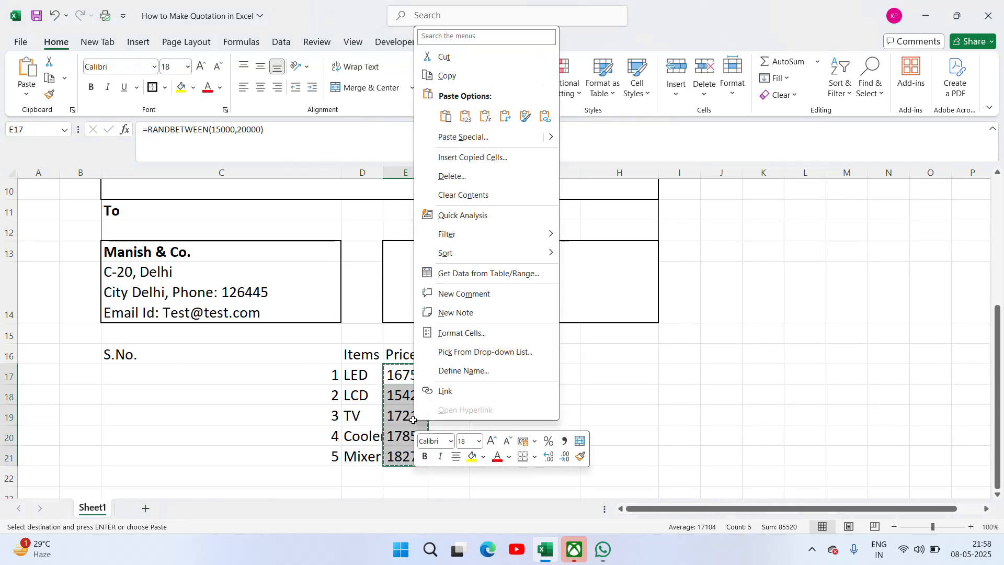
right_click(413, 423)
click(466, 115)
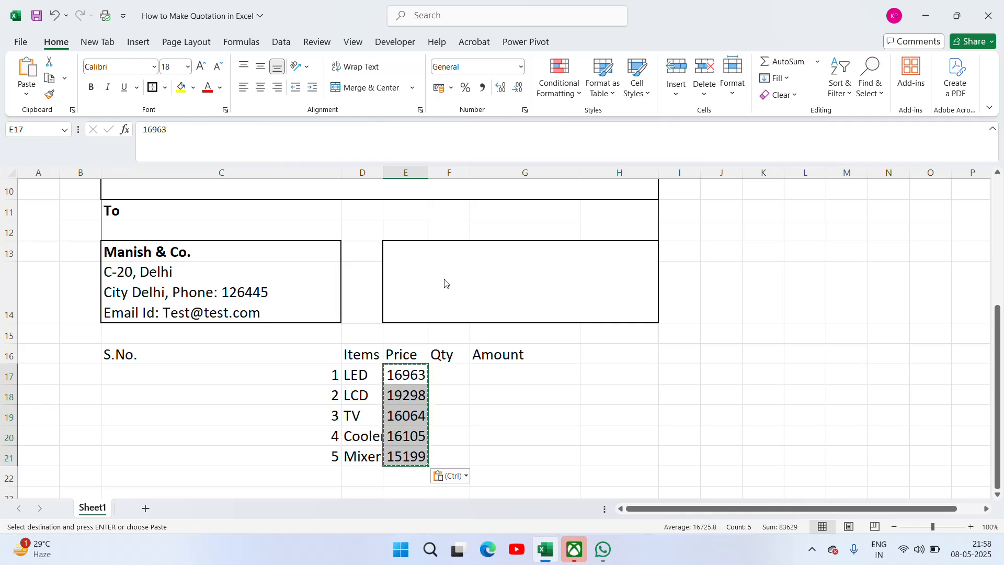
Enter the quantities 2, 3, 4, 5 and 2 for the five items in F17:F21
click(461, 370)
key(Escape)
text(2)
key(Return)
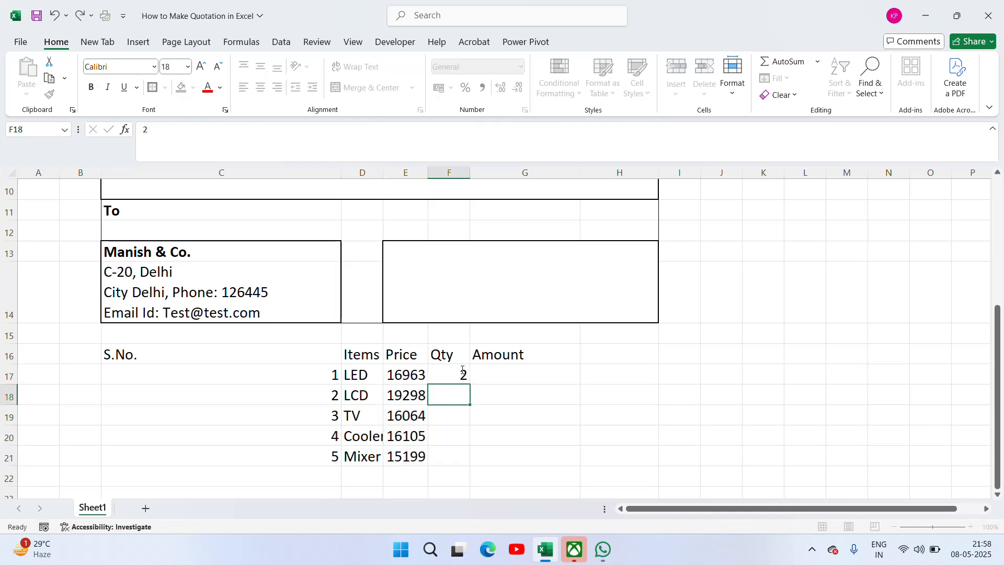
text(3)
key(Return)
text(4)
key(Return)
text(5)
key(Return)
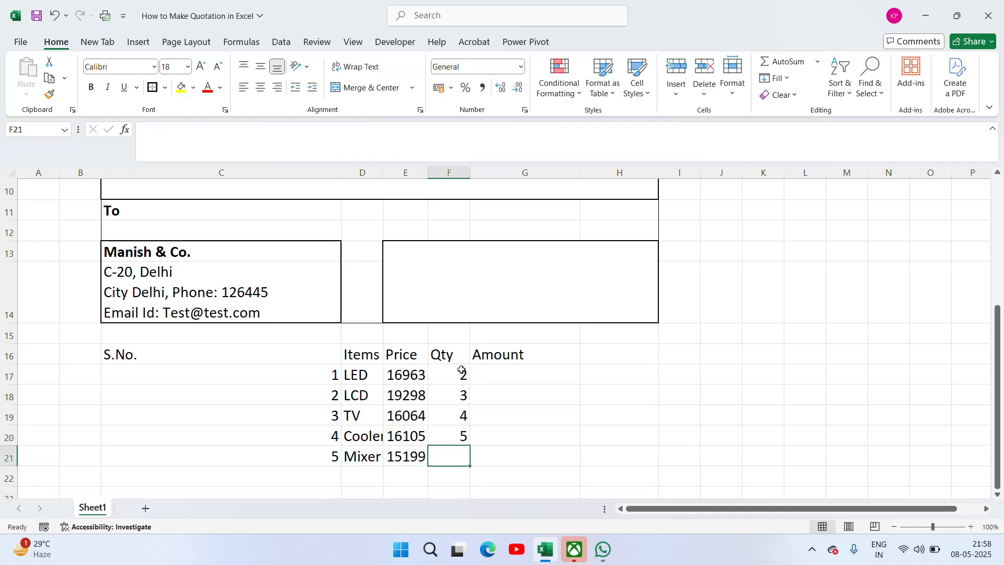
text(2)
key(Return)
key(Up)
key(Up)
key(Up)
key(Up)
key(Up)
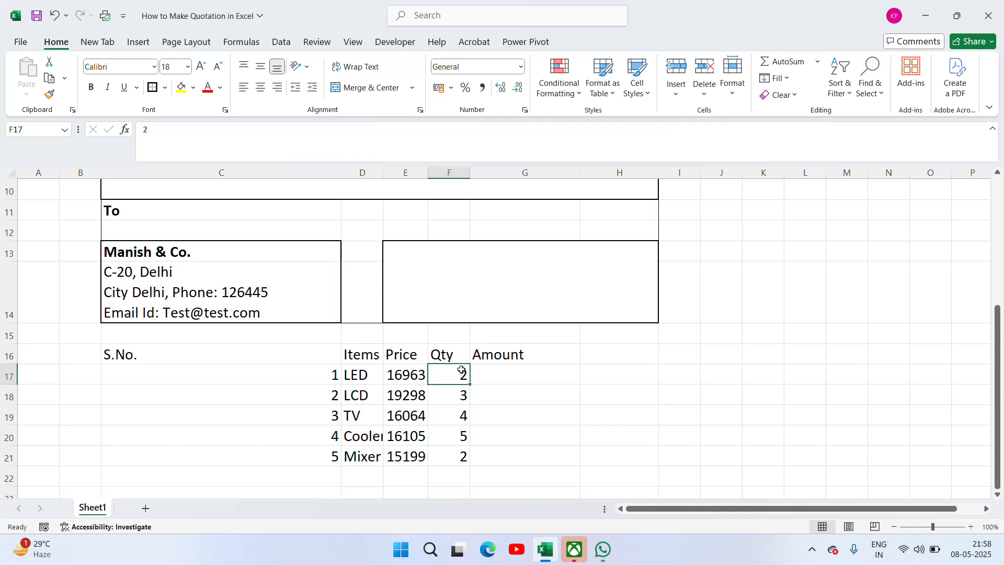
Enter the formula =E17*F17 in G17 as the amount of the LED
key(Right)
text(=)
key(Left)
key(Left)
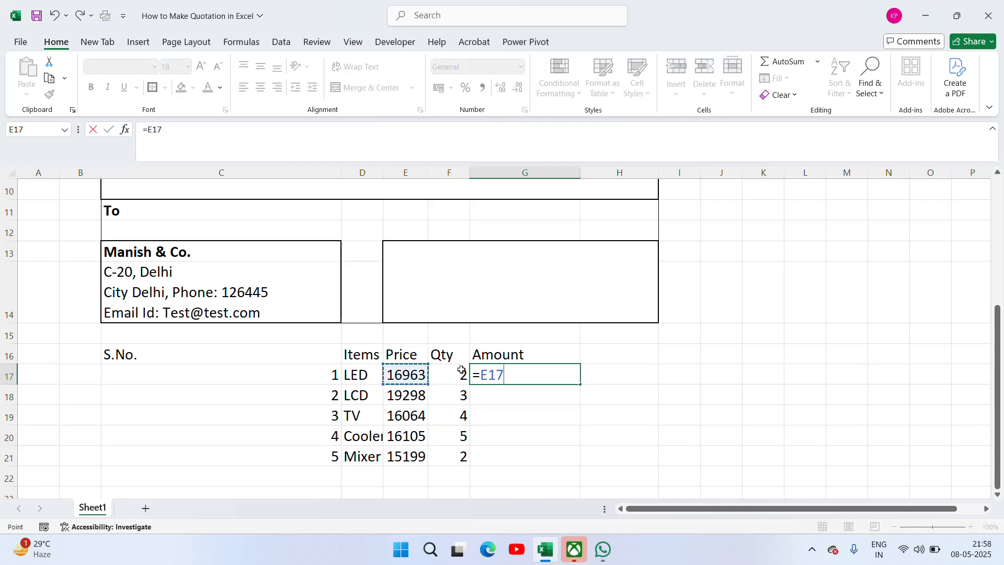
text(*)
key(Left)
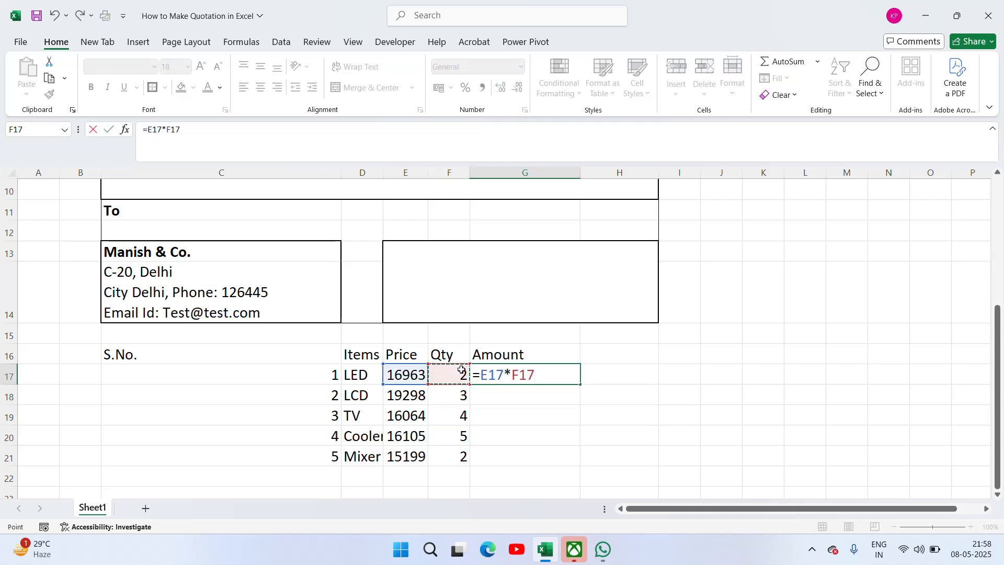
key(Return)
Copy the amount formula from G17 down to G21
key(Up)
key(ctrl+c)
key(shift+Down)
key(shift+Down)
key(shift+Down)
key(shift+Down)
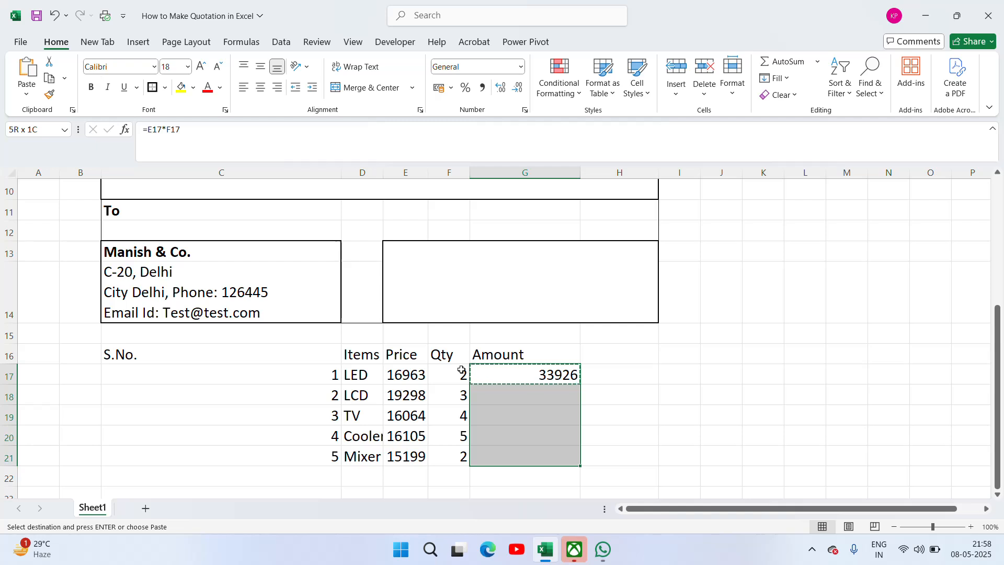
key(ctrl+v)
key(Escape)
key(Left)
key(Left)
key(Left)
key(Left)
key(Up)
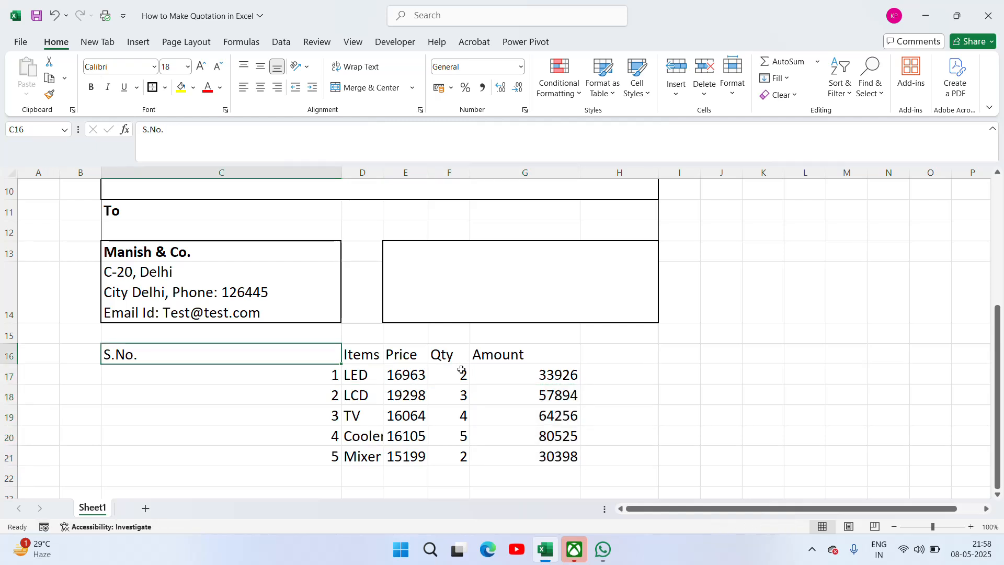
key(Right)
key(Left)
key(Right)
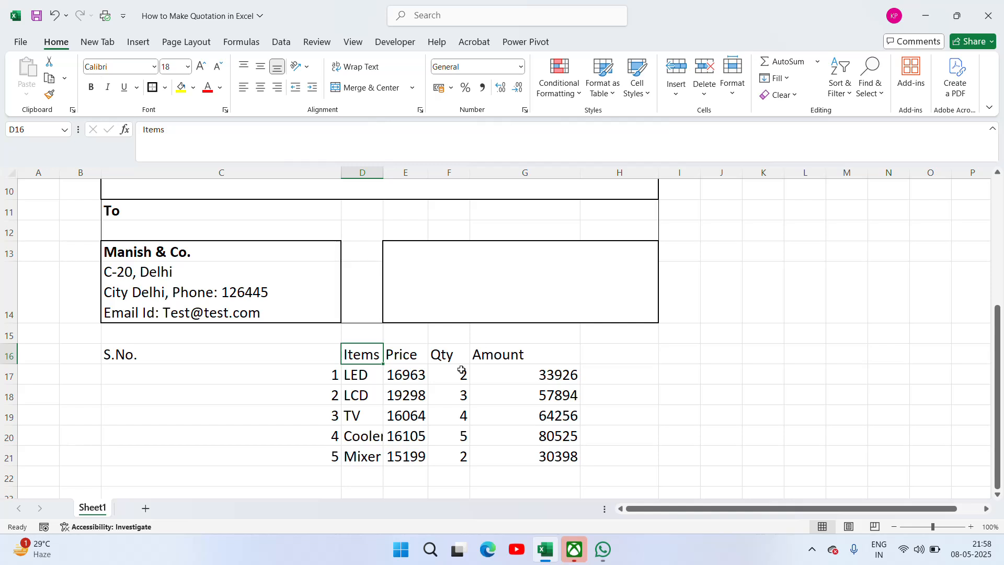
key(Left)
key(Right)
key(Left)
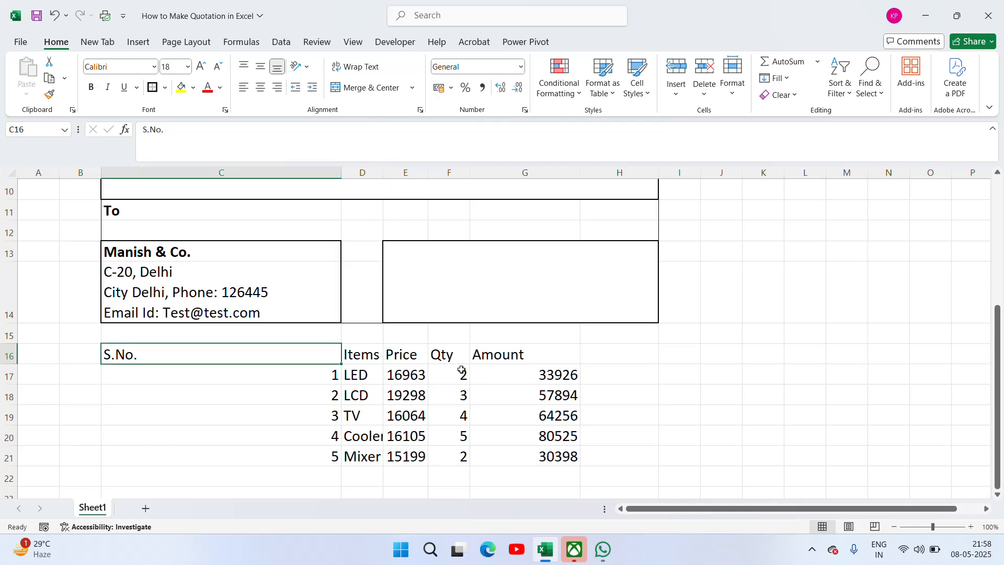
key(Right)
key(Down)
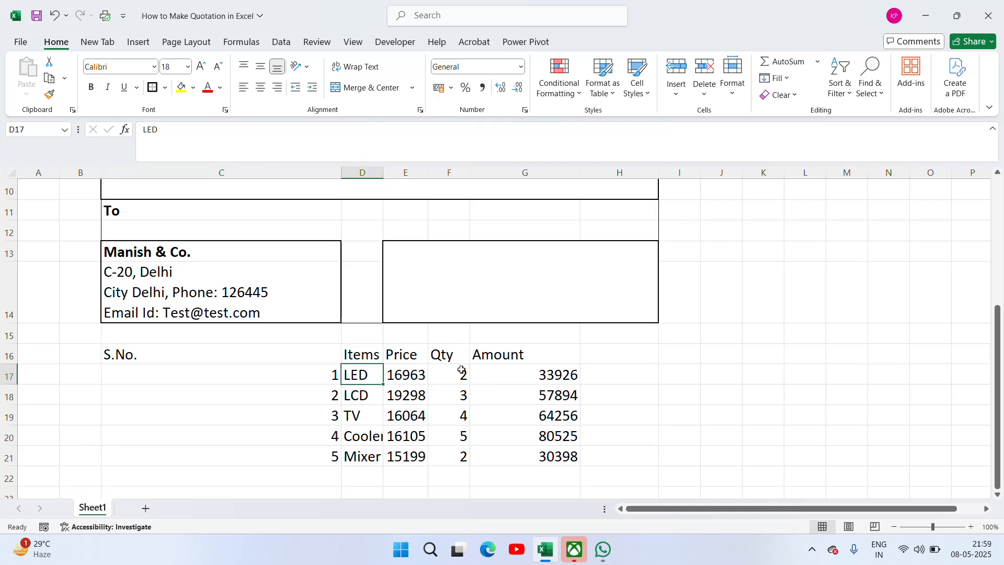
Try to paste a copy of the Items to Amount block D16:G21 at C16, and undo the paste
key(Up)
key(ctrl+shift+Down)
key(ctrl+shift+Right)
key(ctrl+c)
key(Left)
key(Left)
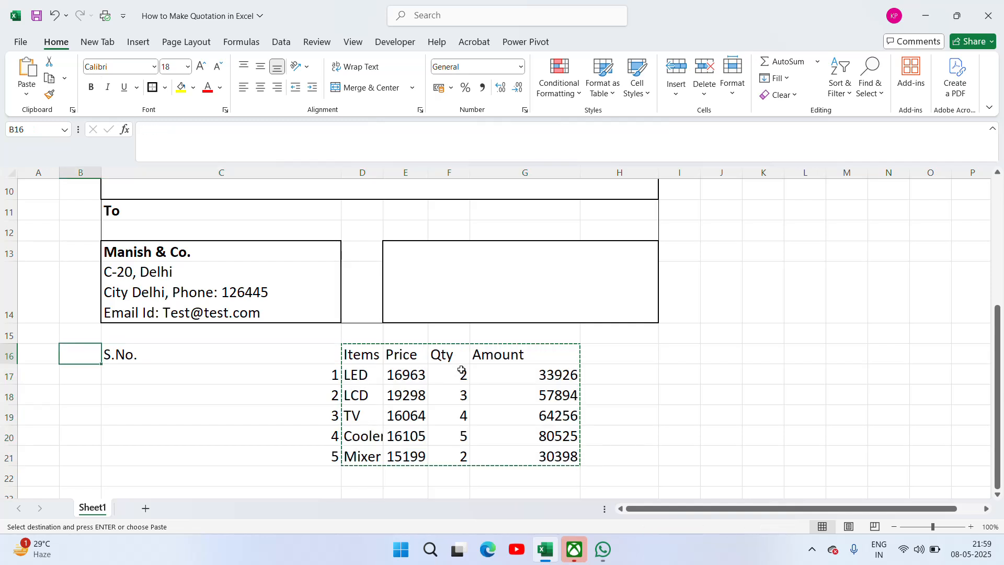
key(Right)
key(ctrl+v)
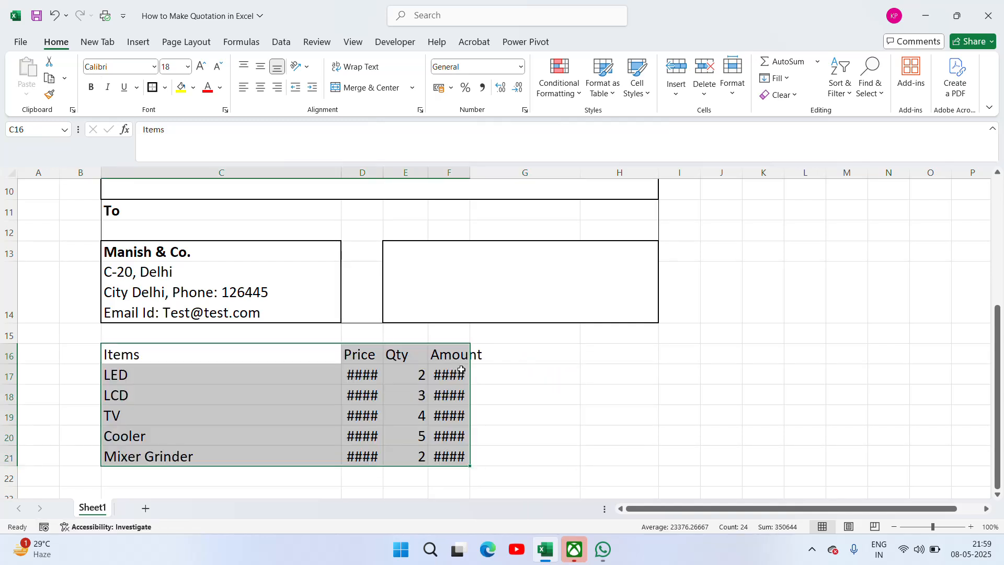
key(ctrl+z)
key(Escape)
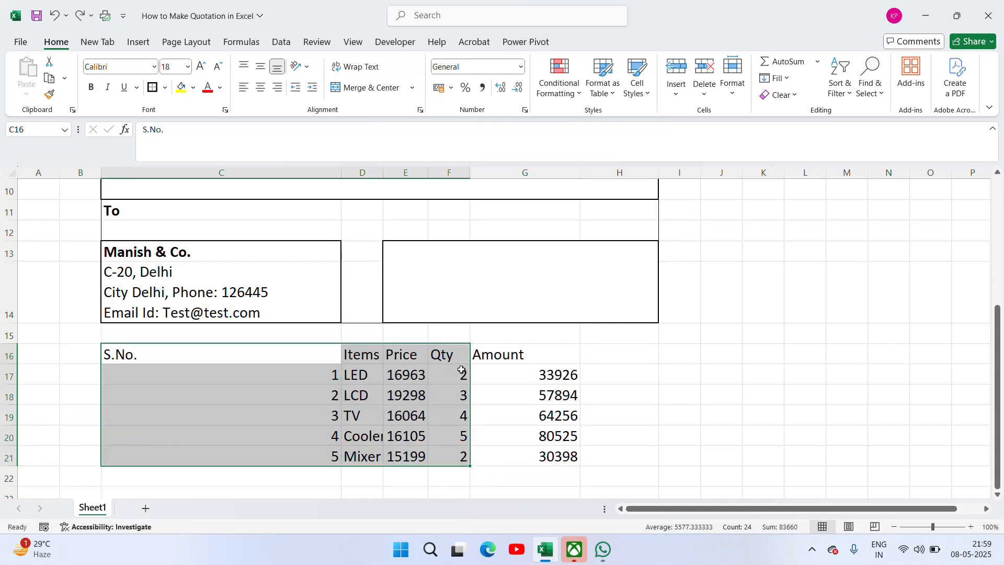
key(Right)
key(Right)
key(Right)
key(Left)
key(Left)
key(Left)
key(Right)
key(Right)
key(Right)
key(Right)
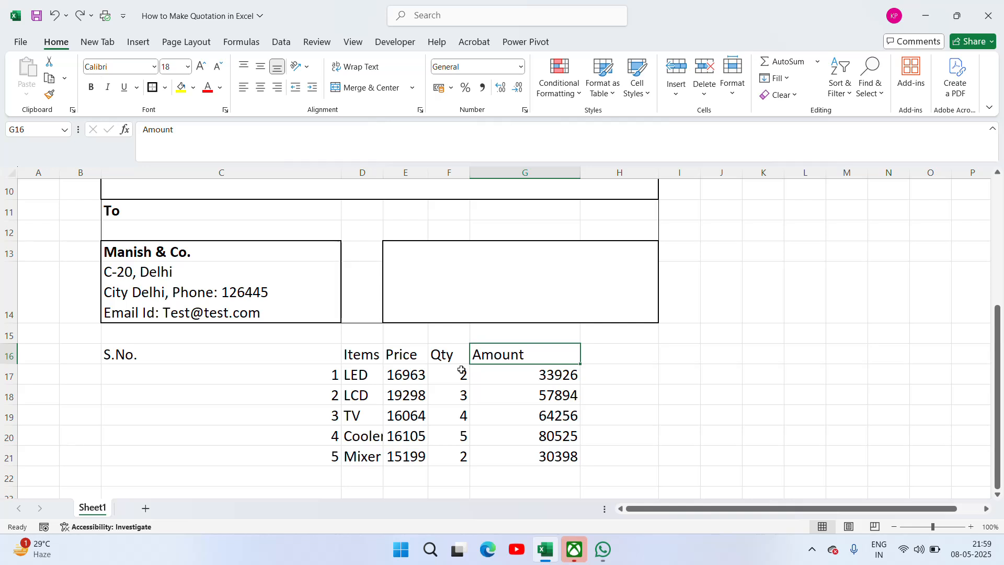
key(Down)
key(Down)
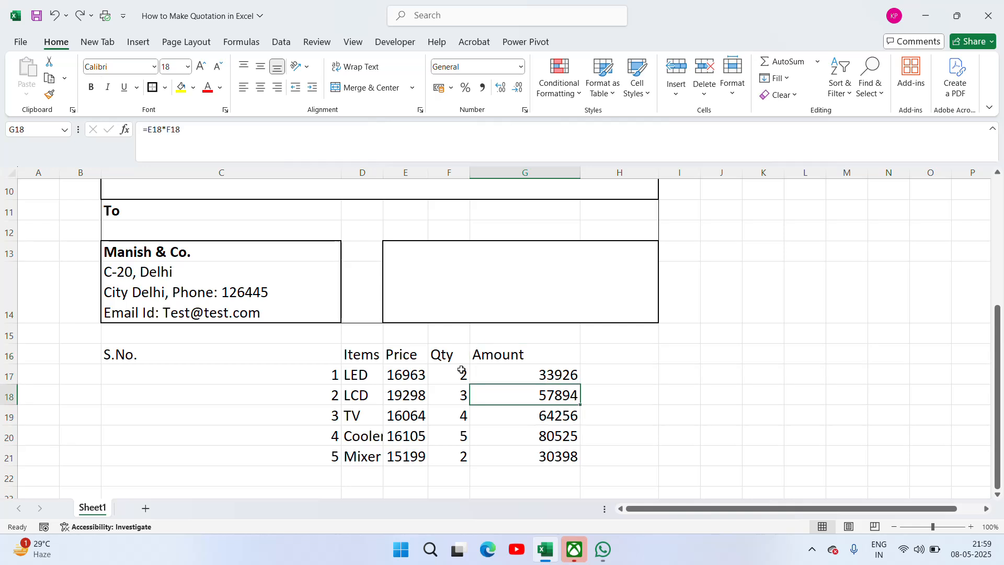
key(Up)
key(Up)
key(Up)
key(Left)
key(Left)
key(Down)
key(Down)
key(Down)
key(Down)
key(Down)
key(Down)
key(Down)
key(Down)
key(Down)
key(Down)
key(Down)
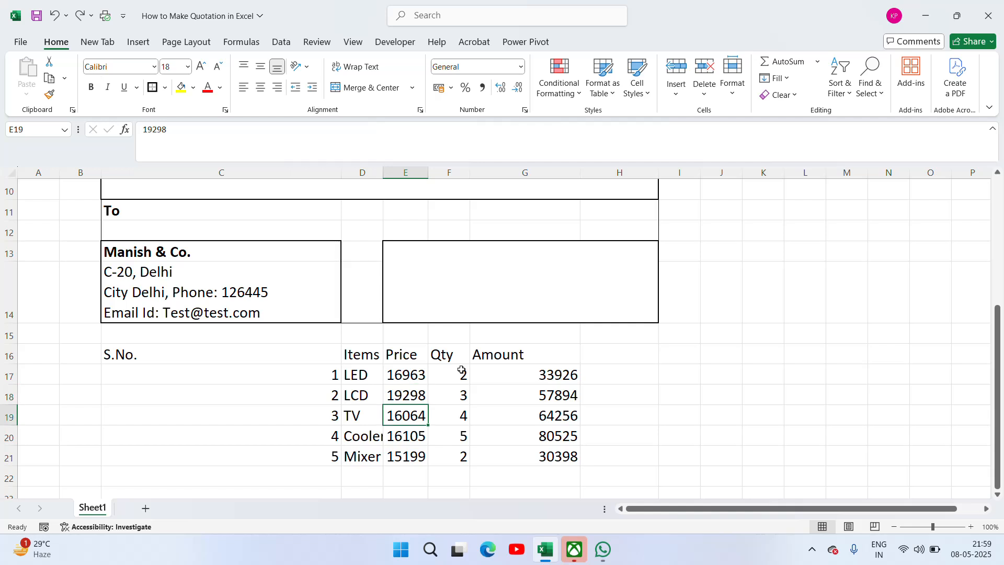
key(Up)
key(Up)
key(Up)
key(Up)
key(Up)
key(Up)
key(Up)
key(Up)
key(Up)
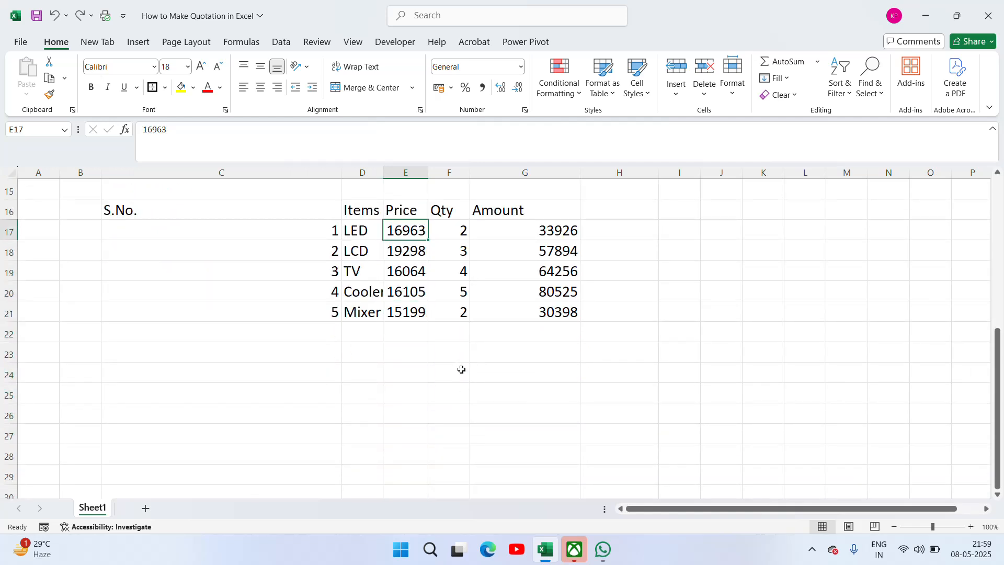
Enter the label SUBTOTAL in E23 below the items table
key(Down)
key(Down)
key(Down)
key(Down)
key(Down)
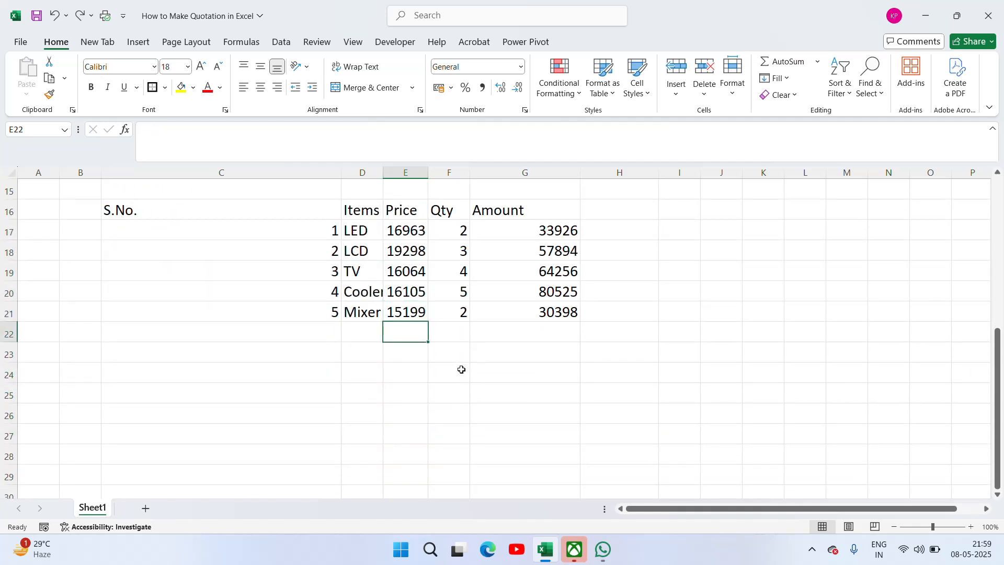
key(Down)
key(Left)
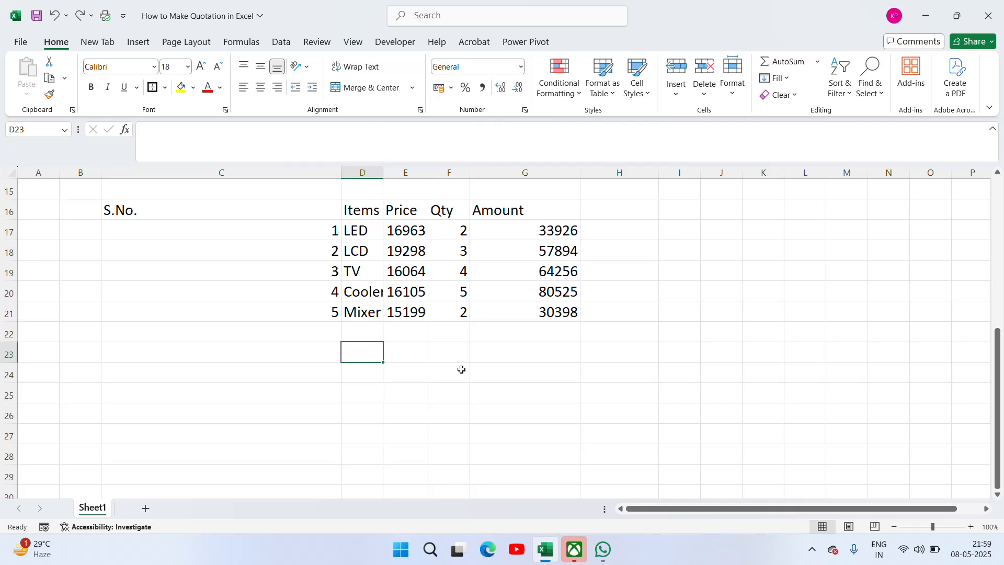
key(Left)
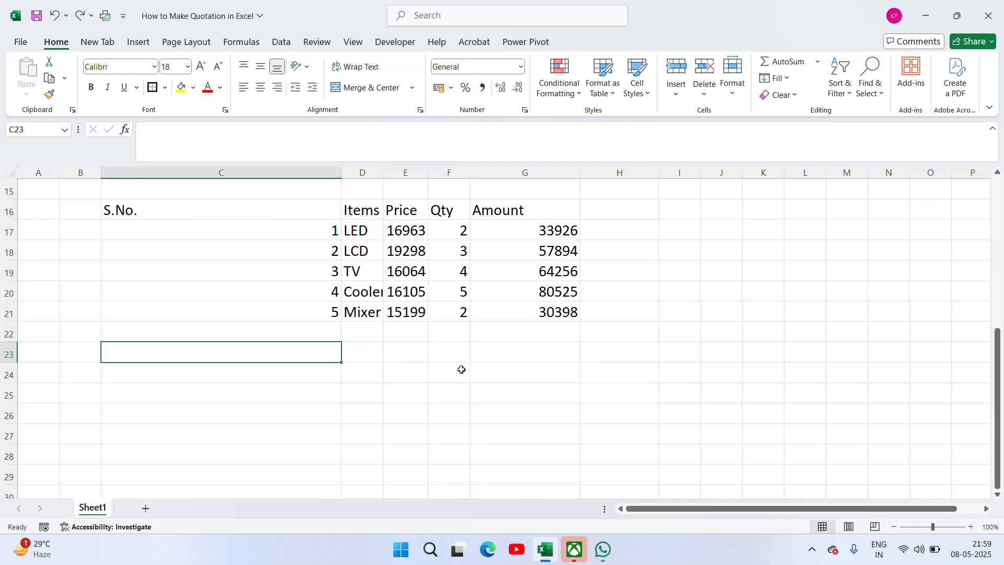
key(Right)
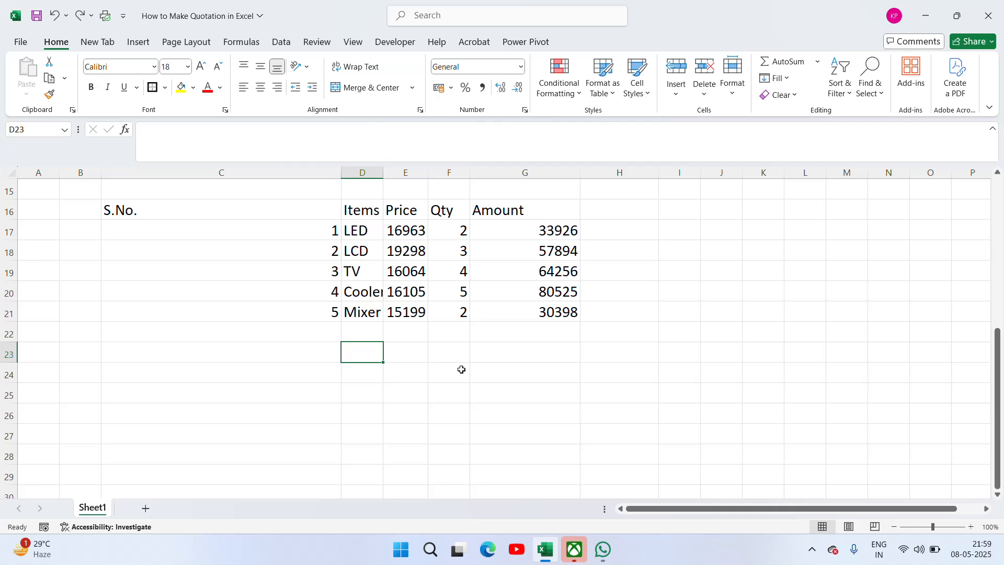
key(Right)
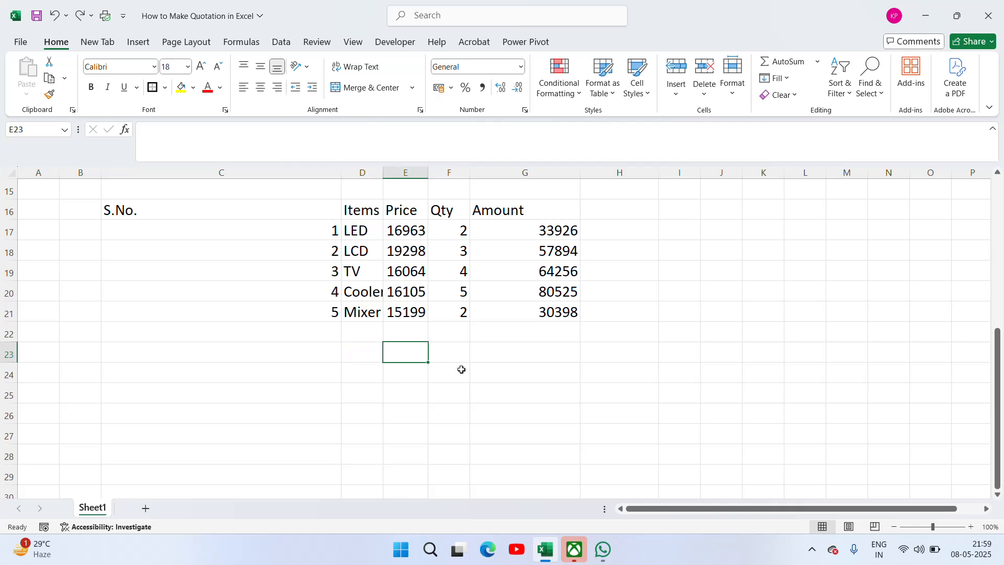
key(Left)
text(S)
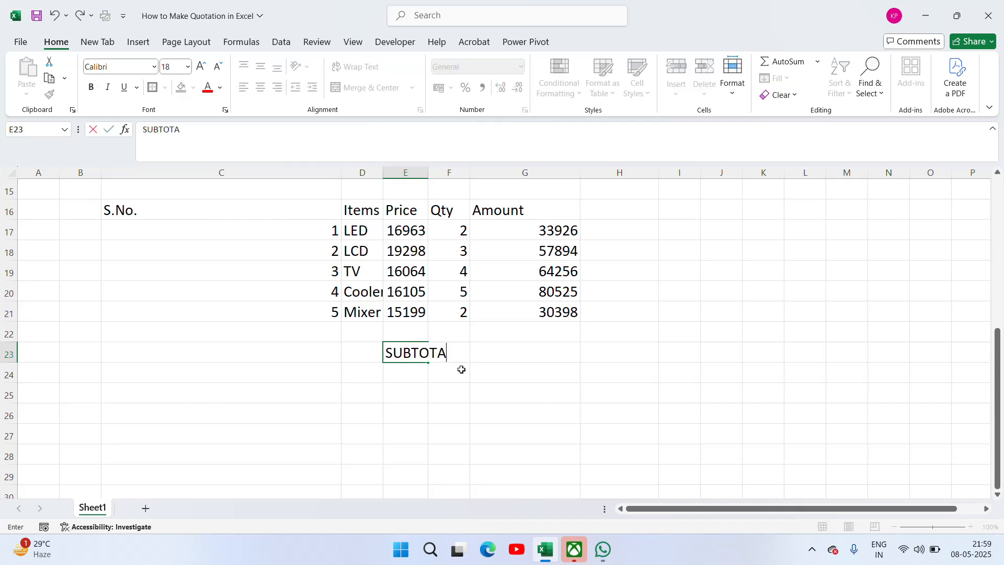
key(Tab)
Enter the formula =SUM(G17:G21) in G23 as the subtotal of the amounts
key(Tab)
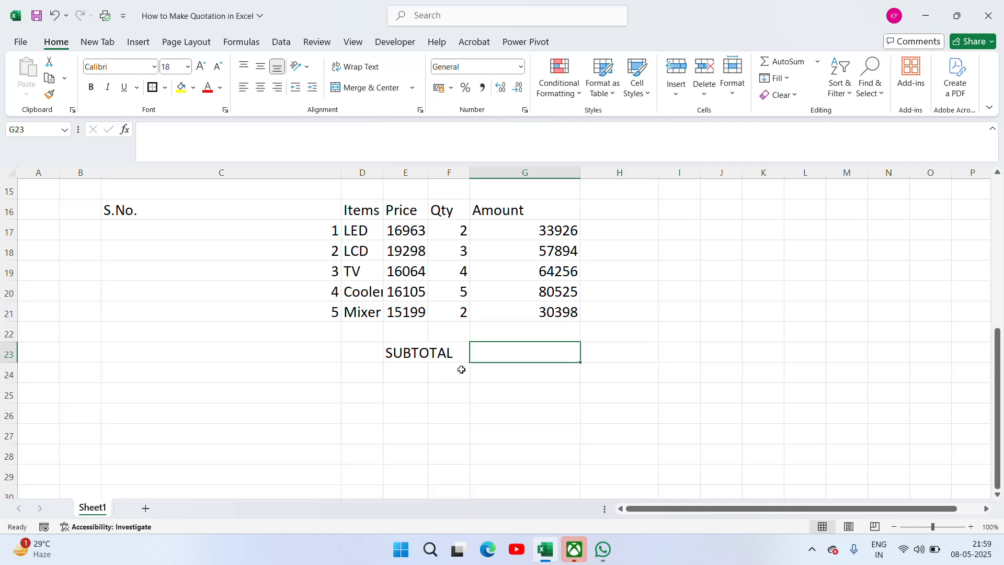
text(=sum()
key(Up)
key(Up)
key(Up)
key(Up)
key(Up)
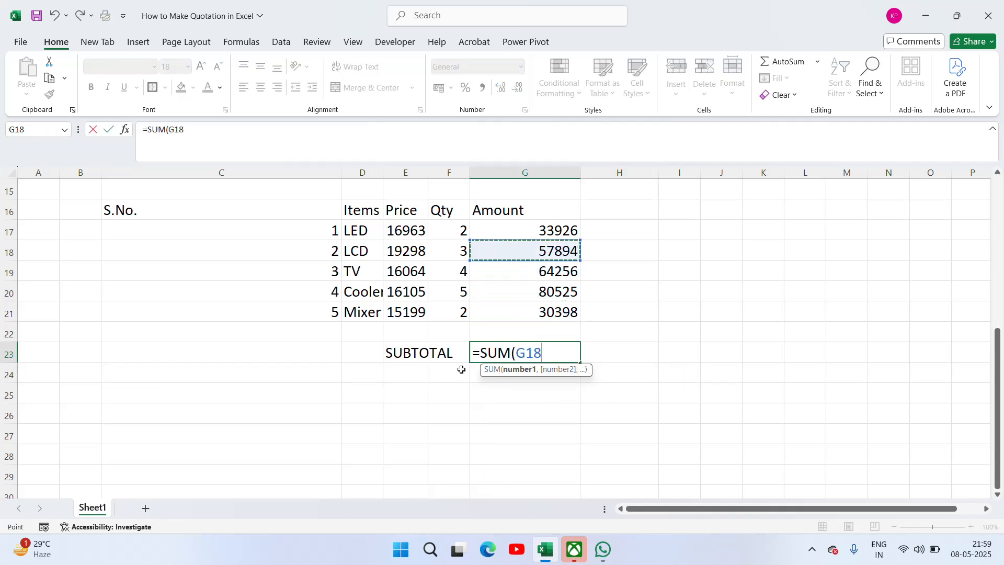
key(shift+Up)
key(shift+Down)
key(shift+Down)
key(shift+Down)
key(Return)
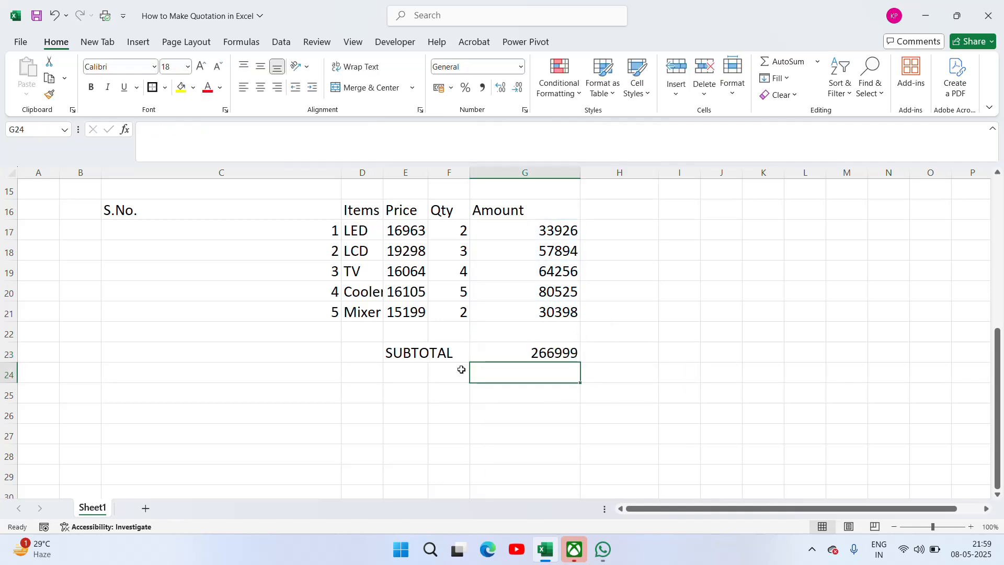
key(Up)
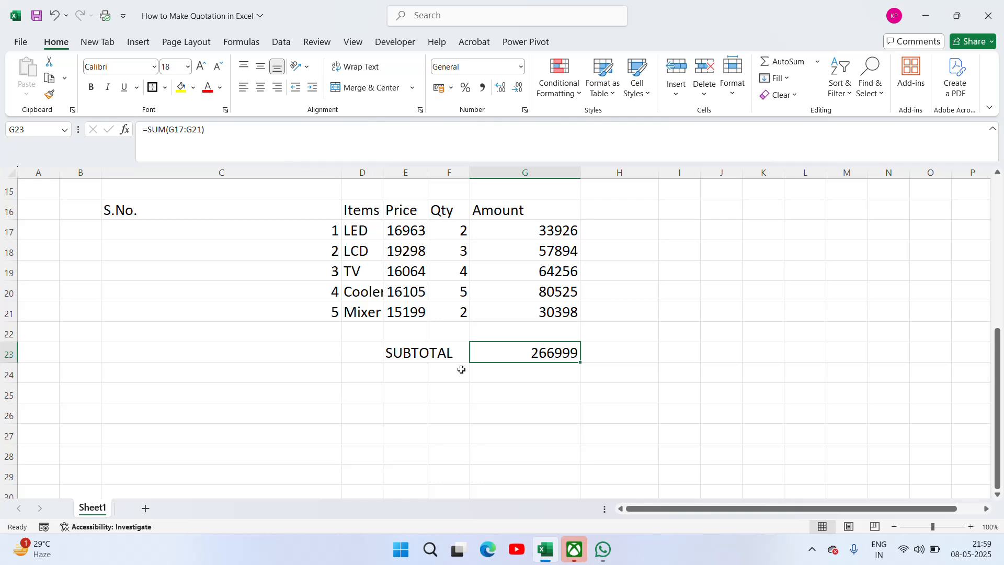
Enter the label TAX 10% in E24 below the subtotal label
click(461, 369)
key(Left)
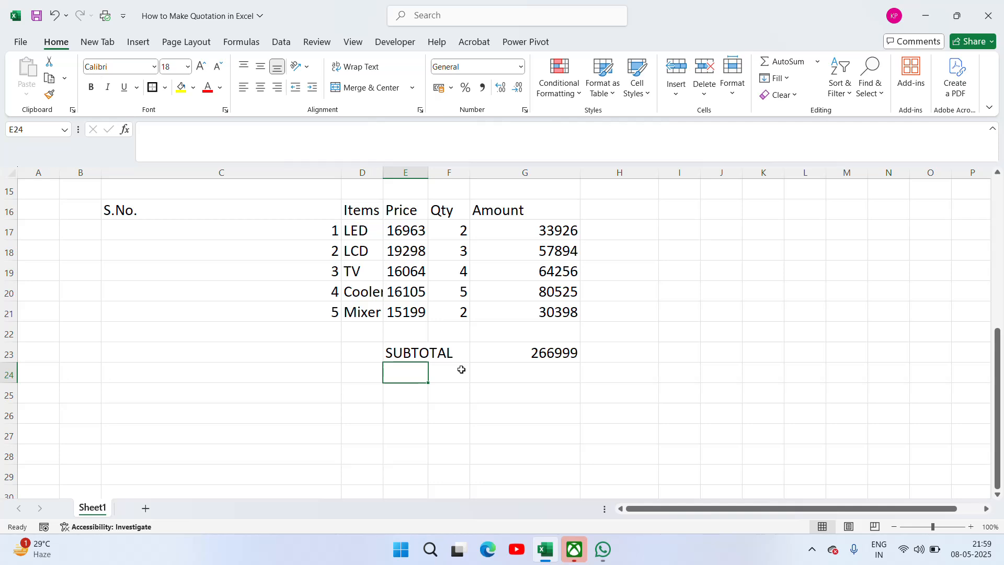
text(TAX 10)
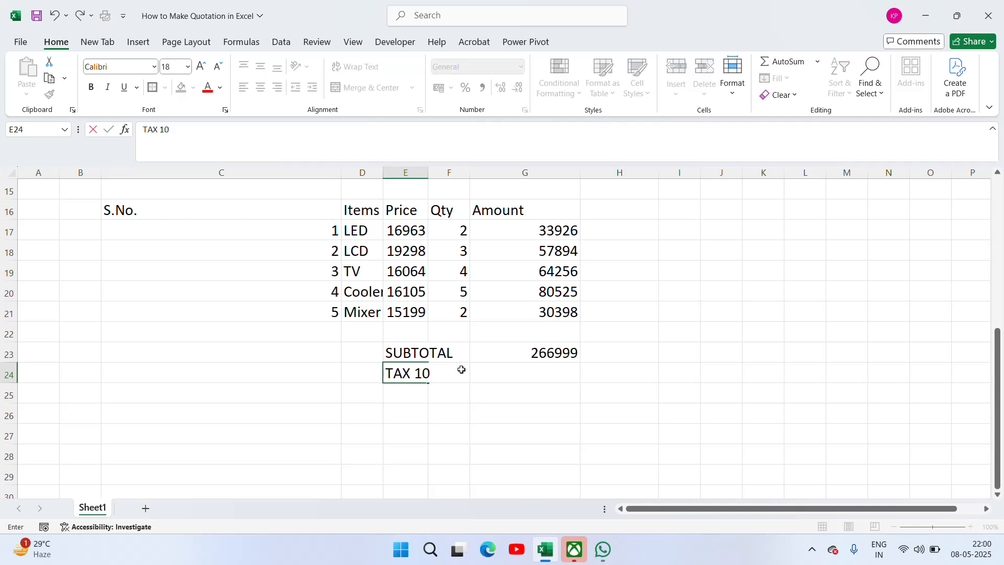
key(Tab)
Enter the formula =G23*10% in G24 as the tax on the subtotal
key(Tab)
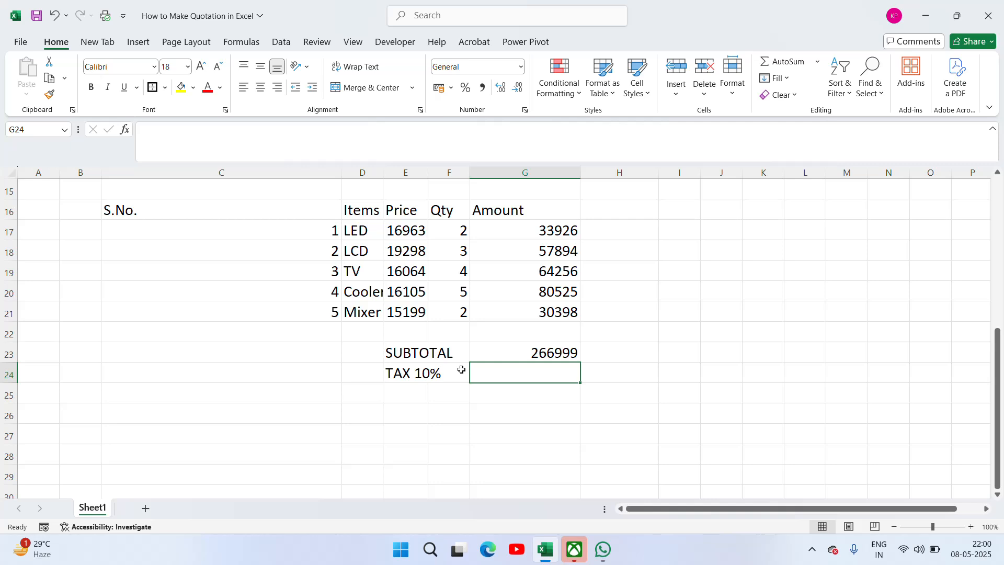
text(=)
key(Up)
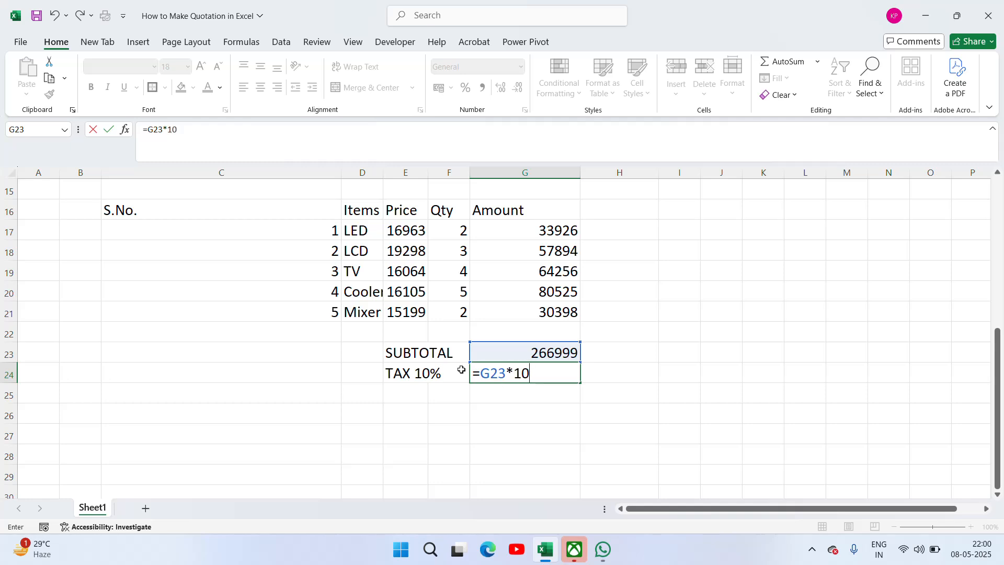
key(Return)
key(Up)
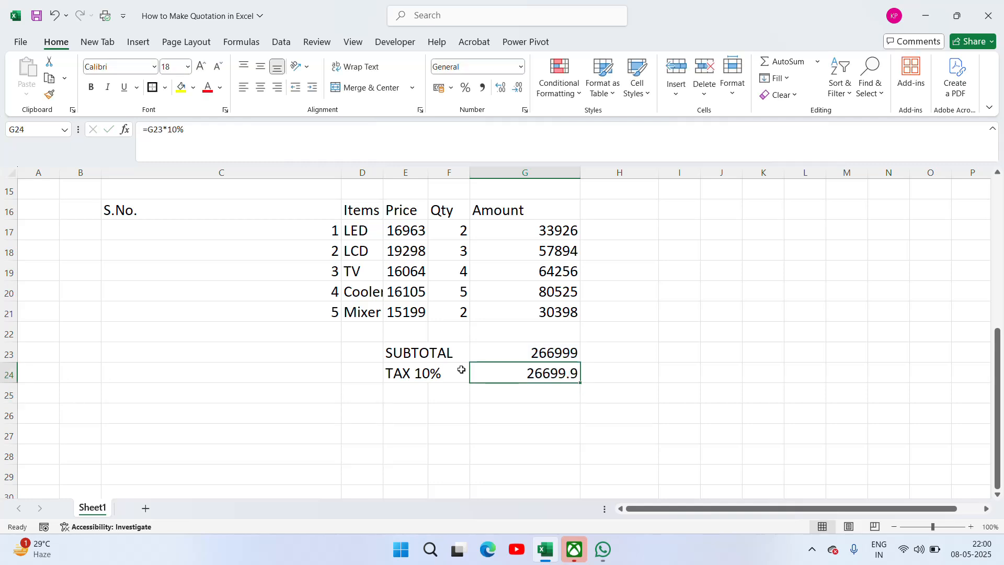
Enter the label Grand Total in E25 below the tax label
key(Down)
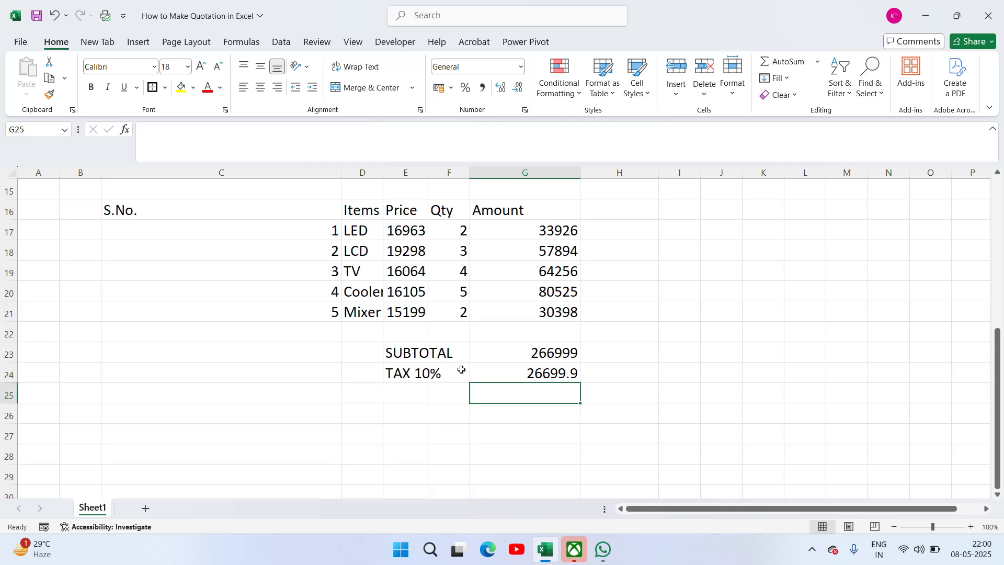
key(Down)
key(Up)
key(Left)
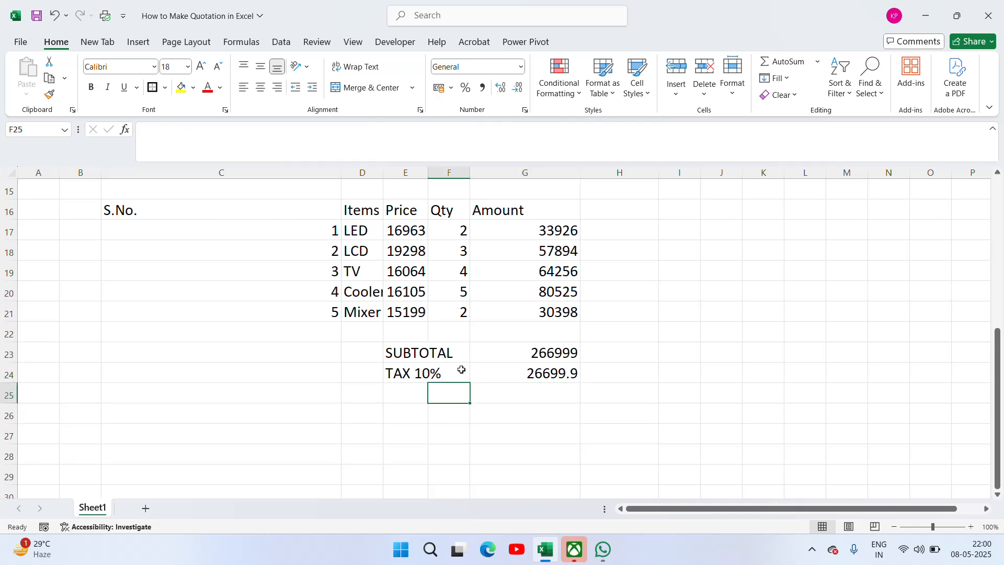
key(Left)
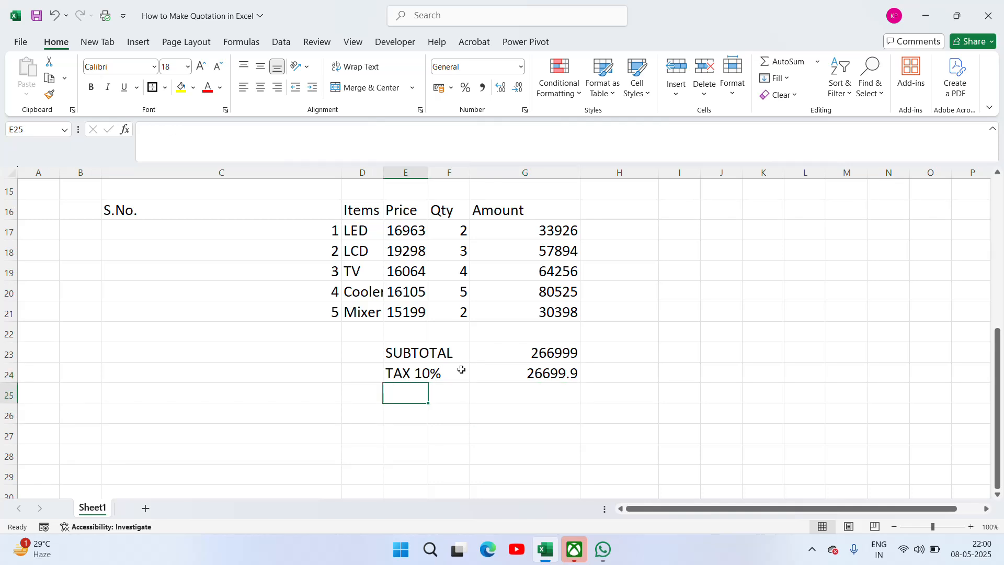
key(Up)
key(Up)
key(Down)
key(Down)
key(Down)
key(Up)
text(Gra)
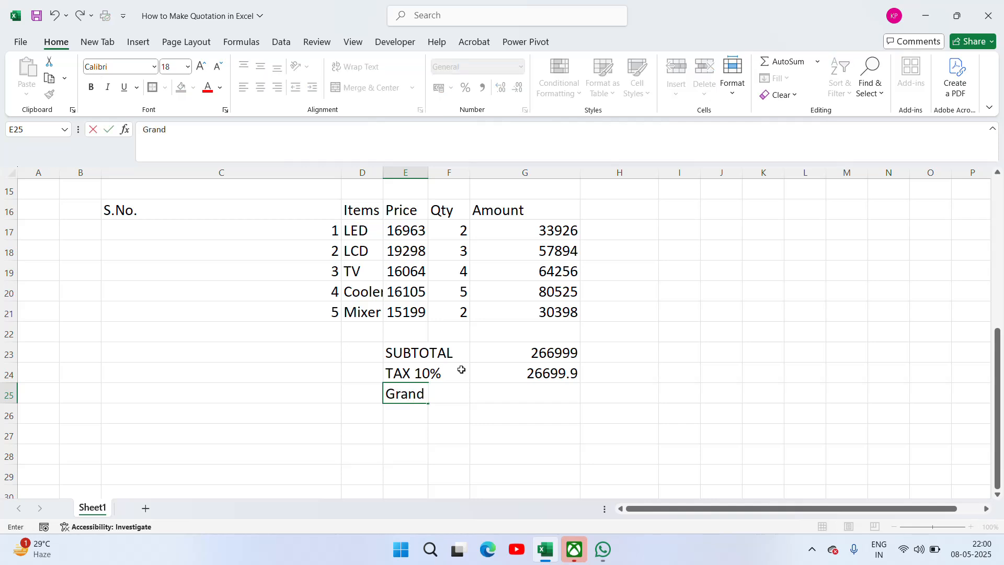
text(nd Total)
key(Return)
Enter the formula =SUM(G23:G24) in G25 as the grand total of subtotal and tax
key(Up)
key(Right)
key(Right)
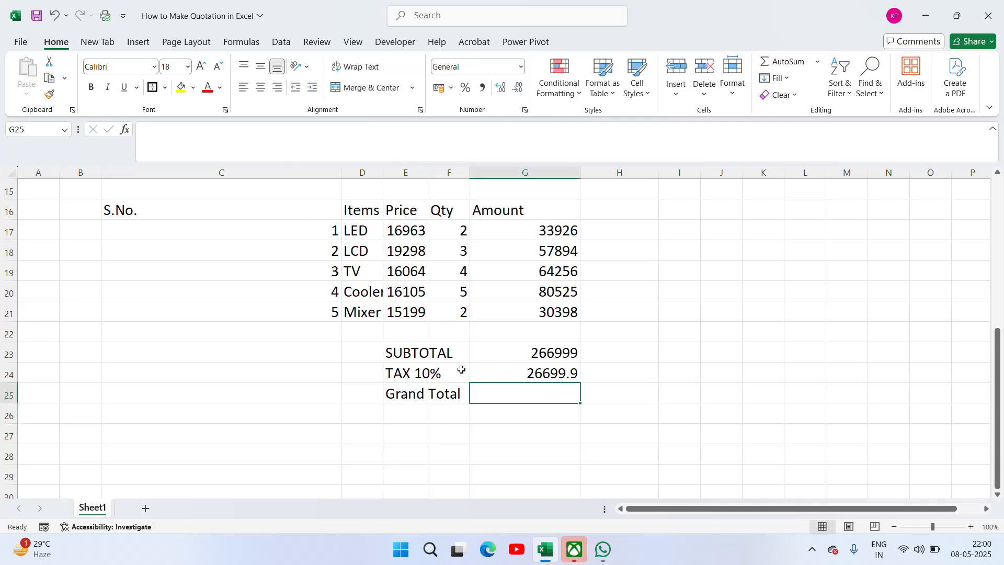
text(=sum)
key(Tab)
key(Up)
key(Up)
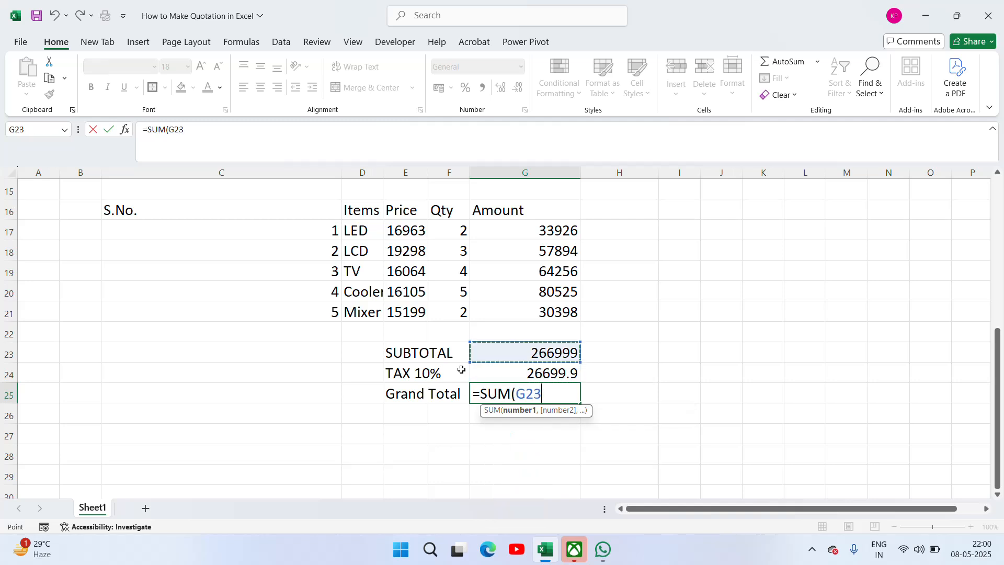
key(shift+Down)
key(ctrl+Return)
key(Up)
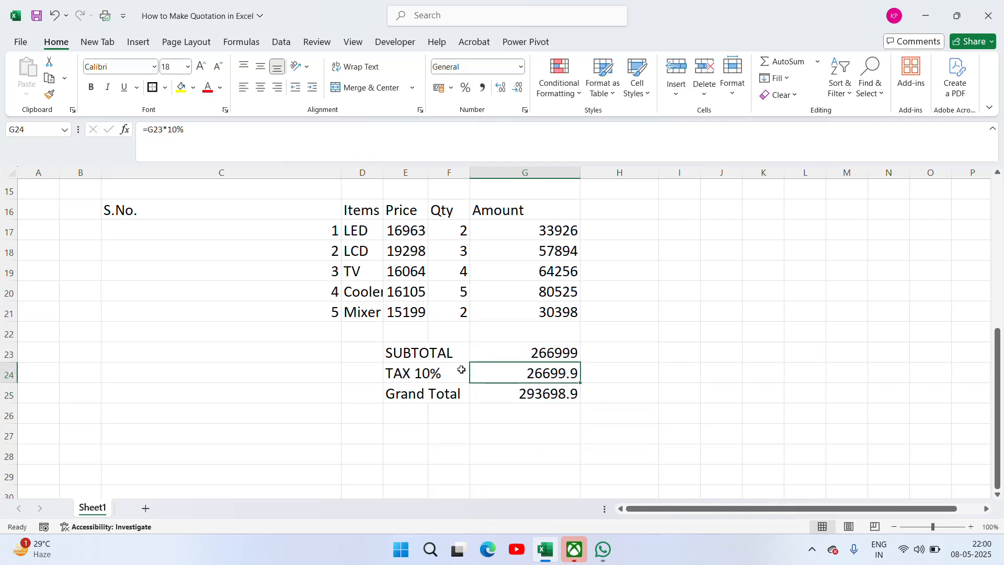
key(Down)
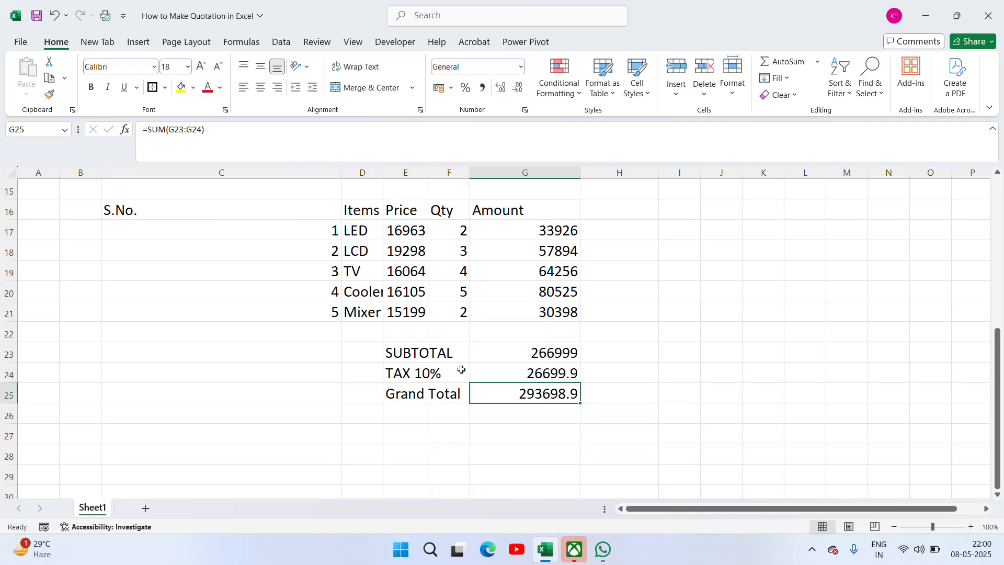
Look over the quotation from the items table up to the sender and recipient details
key(Left)
key(Left)
key(Left)
key(Left)
key(Up)
key(Up)
key(Up)
key(Up)
key(Up)
key(Up)
key(Up)
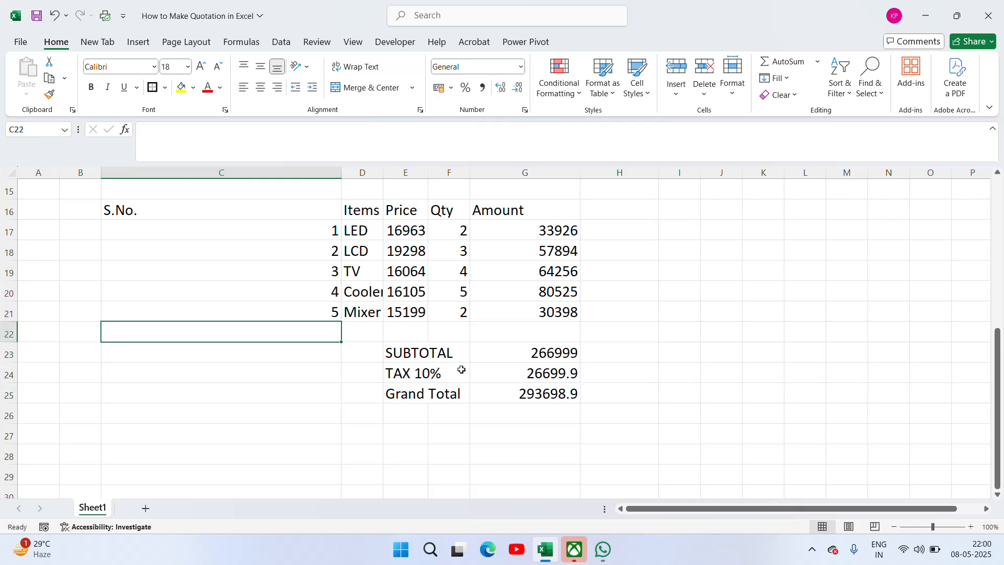
key(Up)
key(Up)
key(Up)
key(Up)
key(Up)
key(Up)
key(Up)
key(Up)
key(Up)
key(Up)
key(Up)
key(Up)
key(Up)
key(Up)
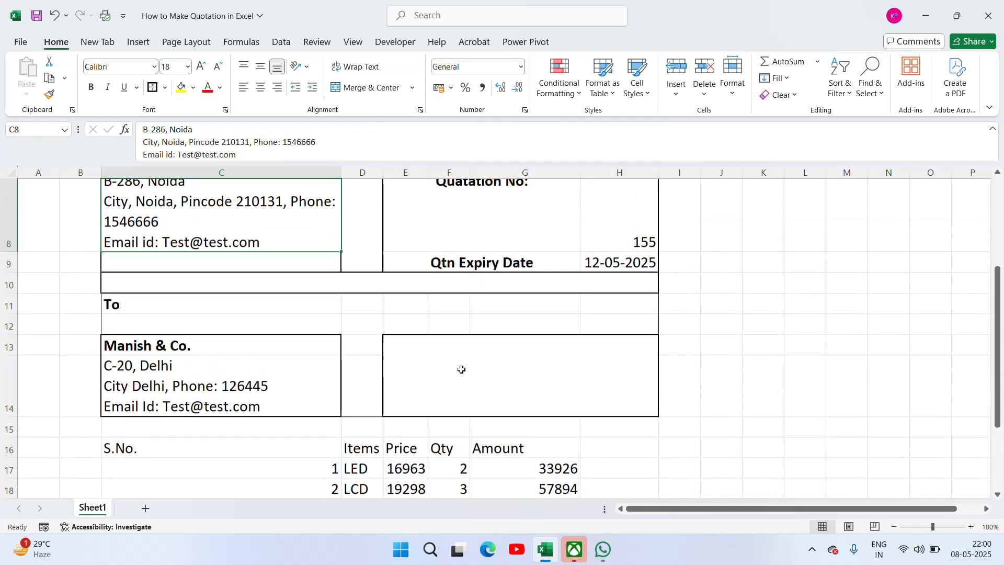
key(Down)
key(Down)
key(Down)
key(Down)
key(Down)
key(Down)
key(Down)
key(Down)
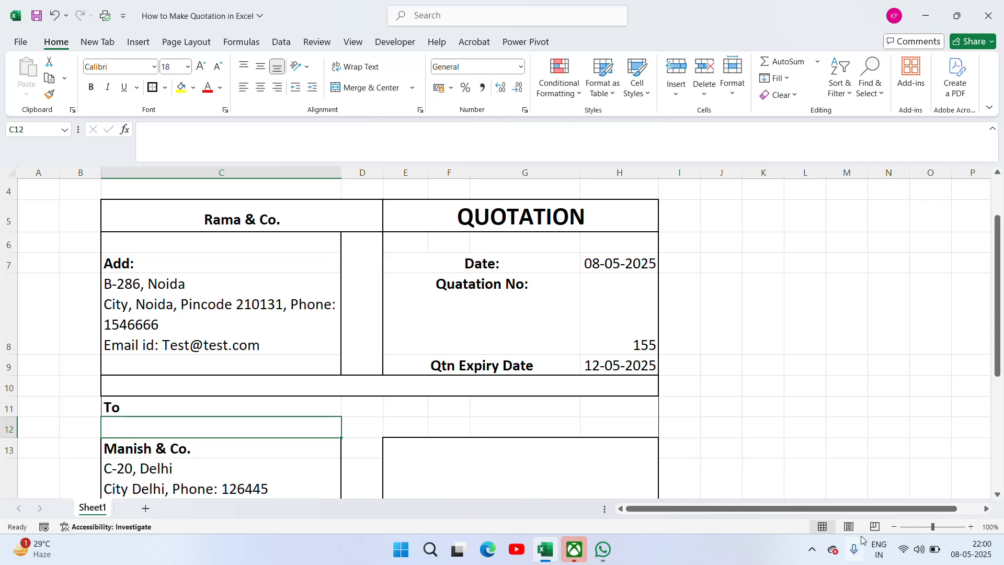
Set the sheet zoom to 75% and autofit column H to its date entries
click(924, 528)
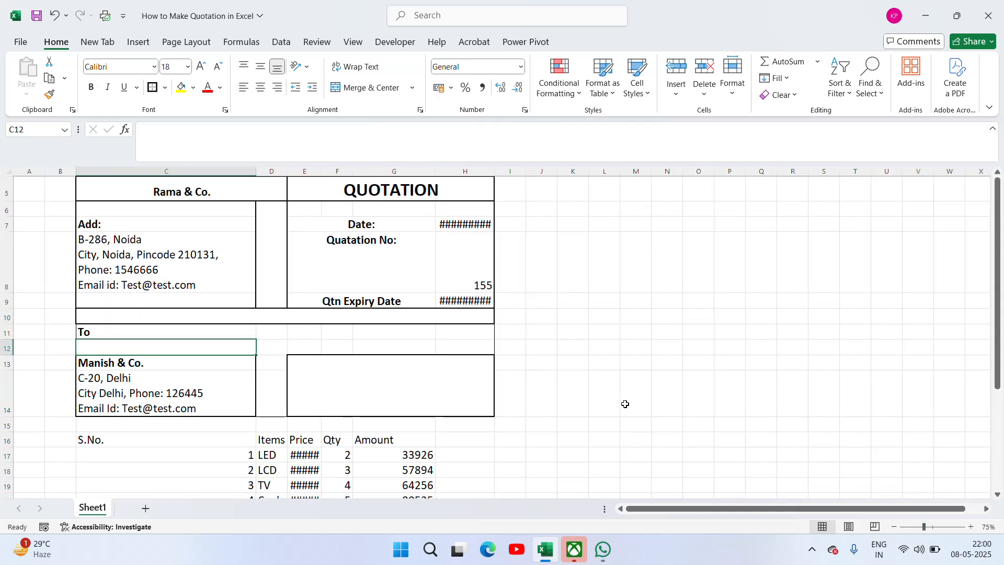
click(546, 348)
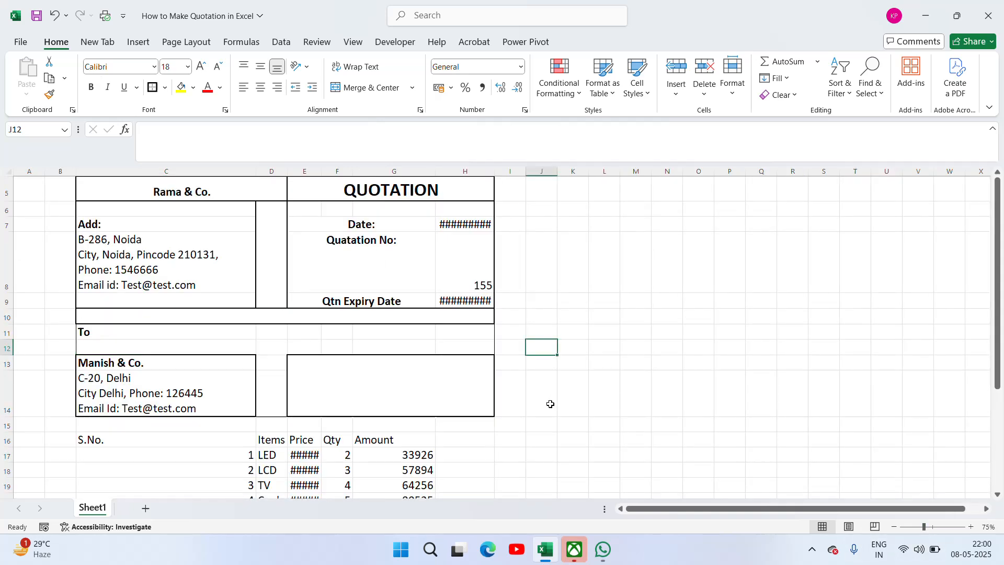
double_click(494, 175)
Delete the empty row 3 between the green title banner and the quotation block
scroll(416, 323, up, 2)
click(417, 322)
key(Left)
key(Left)
key(Left)
key(Down)
key(Down)
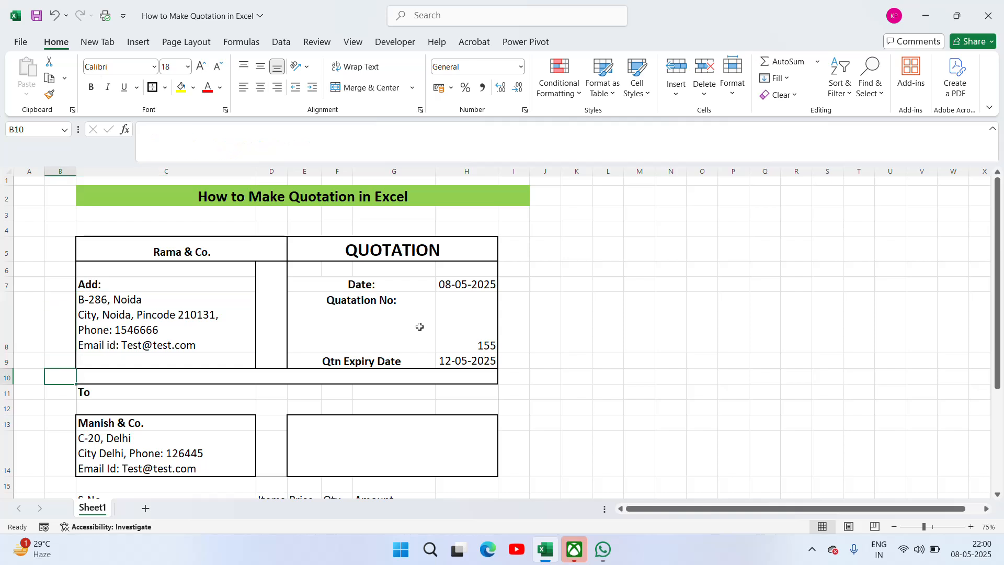
key(Up)
key(Up)
key(Up)
key(Up)
key(Up)
key(Up)
key(Up)
key(shift+space)
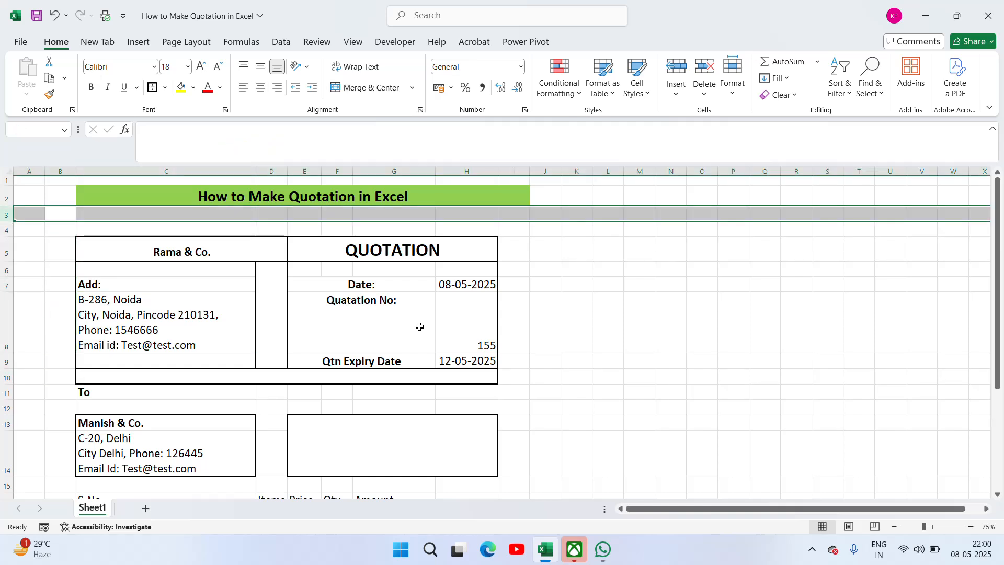
key(ctrl+minus)
Examine the layout of the items table and the recipient section above it, ending at the S.No. header
key(Down)
key(Down)
key(Down)
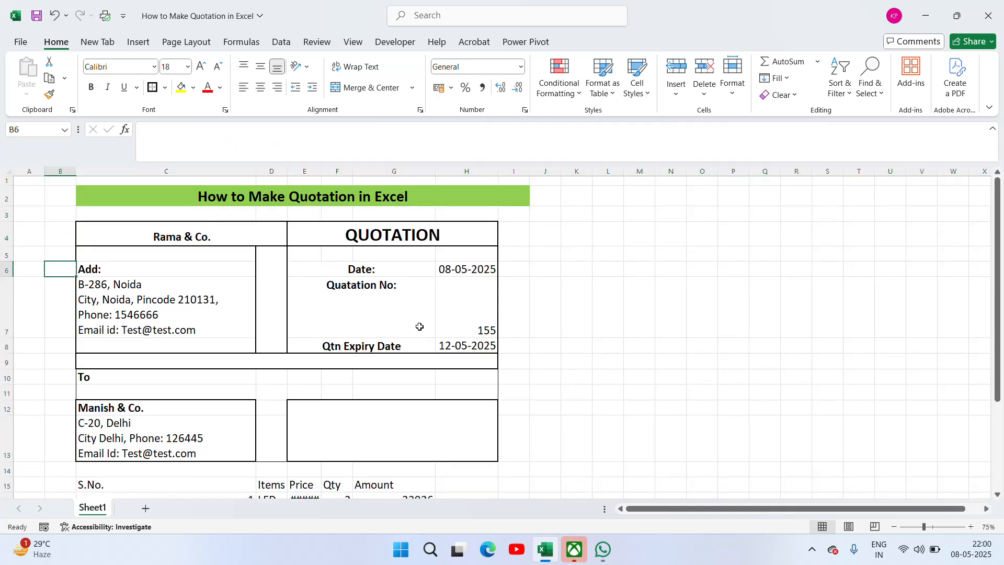
key(Right)
key(Right)
key(Down)
key(Down)
key(Down)
key(Down)
key(Down)
key(Down)
key(Down)
key(Down)
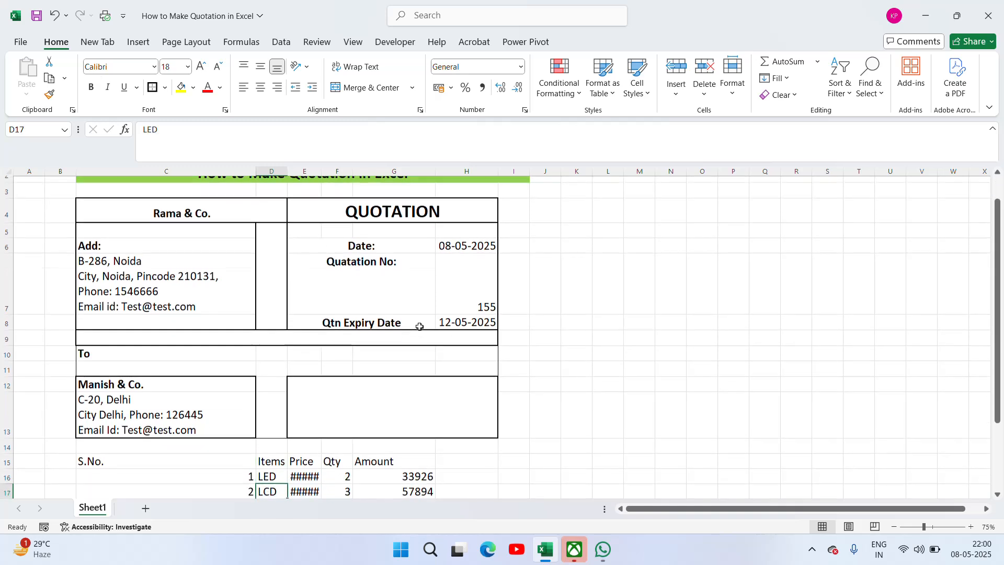
key(Down)
key(Down)
key(Down)
key(Down)
key(Up)
key(Up)
key(Up)
key(Up)
key(Up)
key(Up)
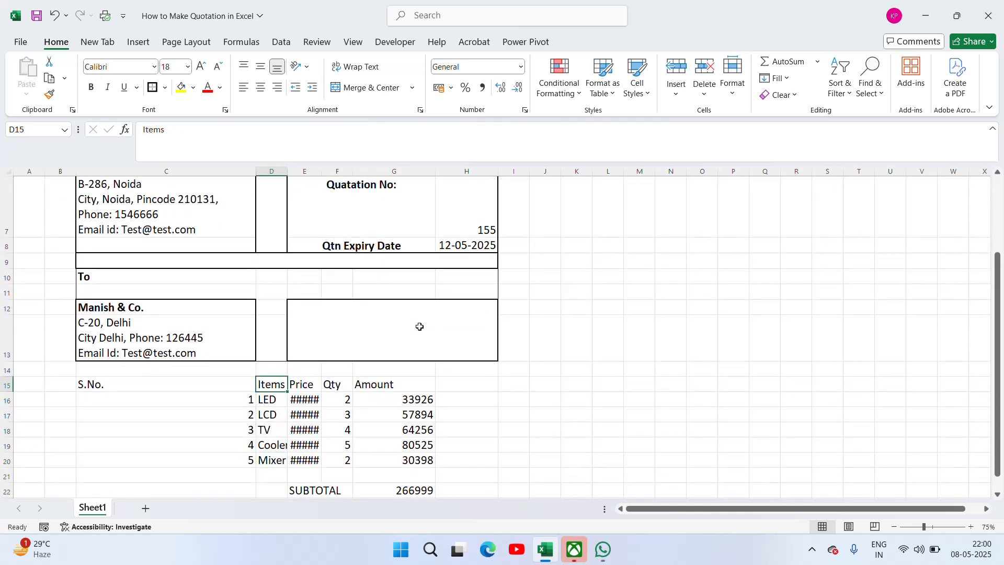
key(Up)
key(Up)
key(Up)
key(Left)
key(Left)
key(Right)
key(Down)
key(Down)
key(Down)
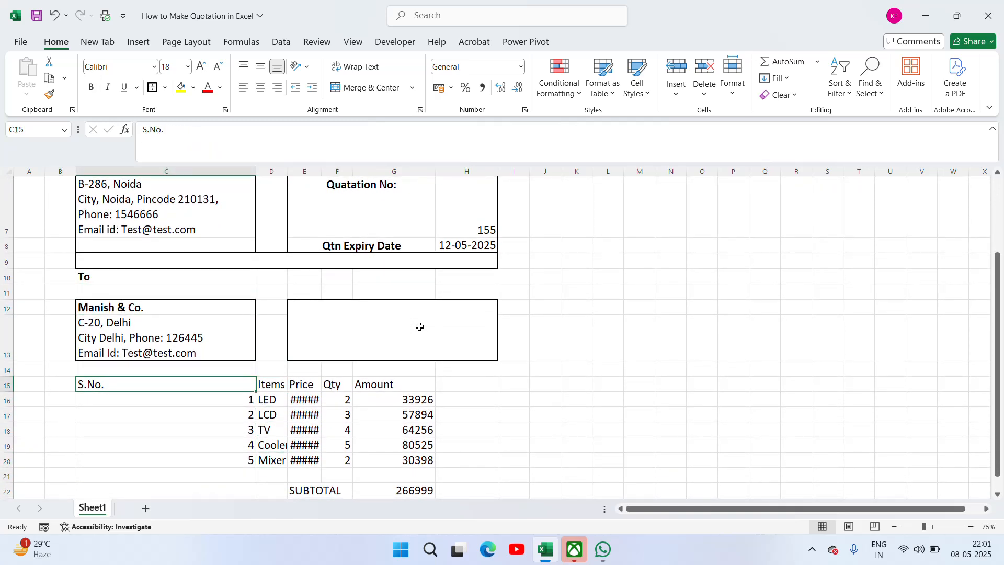
Widen column E so that the item prices fit in their cells
key(Right)
key(Right)
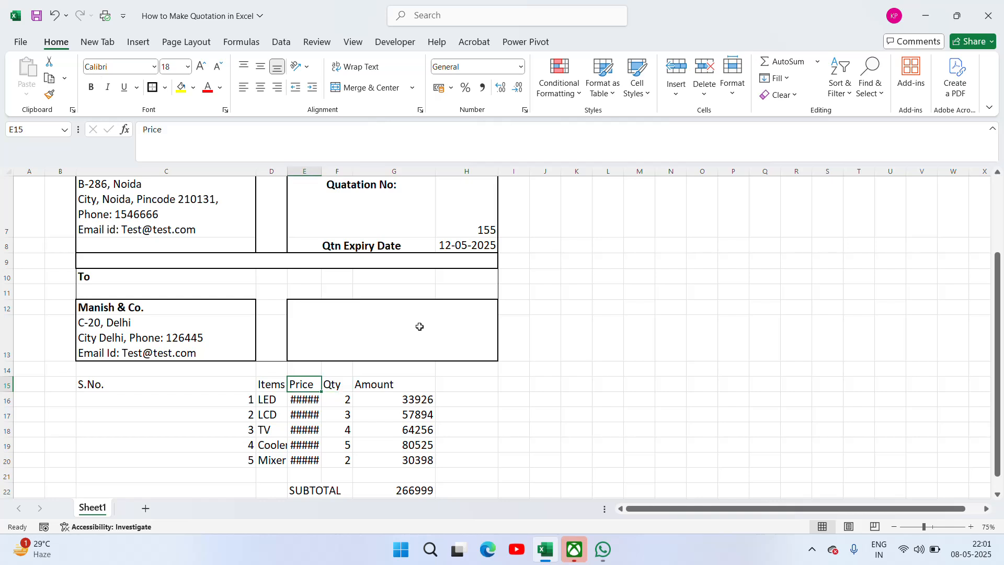
drag(322, 170, 350, 170)
Merge and center the Amount header across G15:H15
click(436, 382)
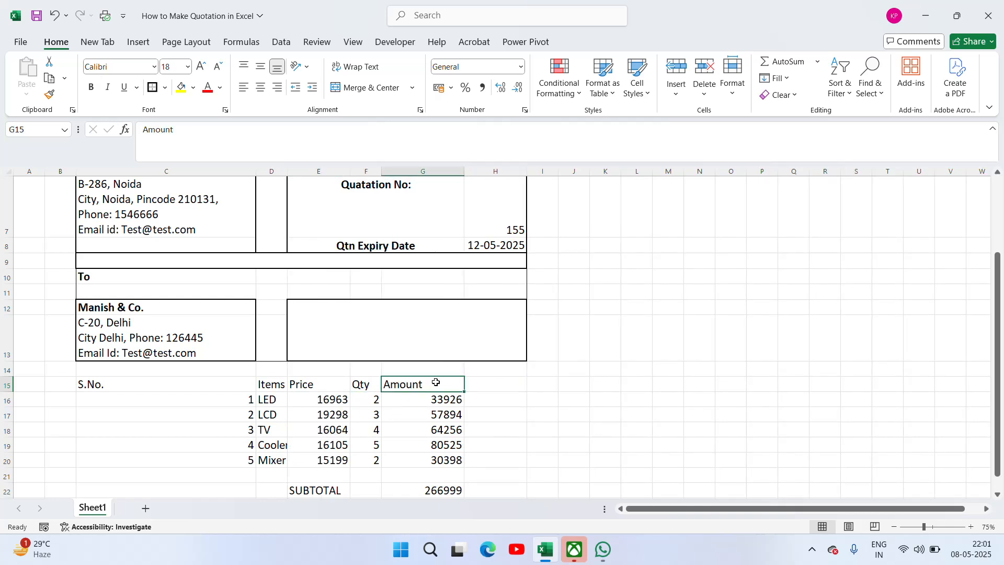
key(shift+Right)
key(shift+Right)
key(shift+Left)
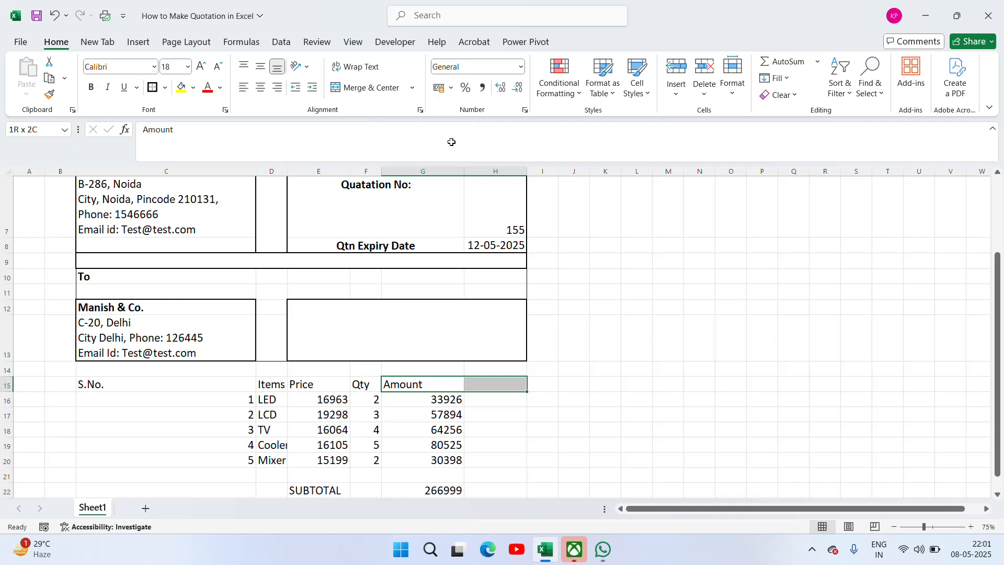
click(372, 87)
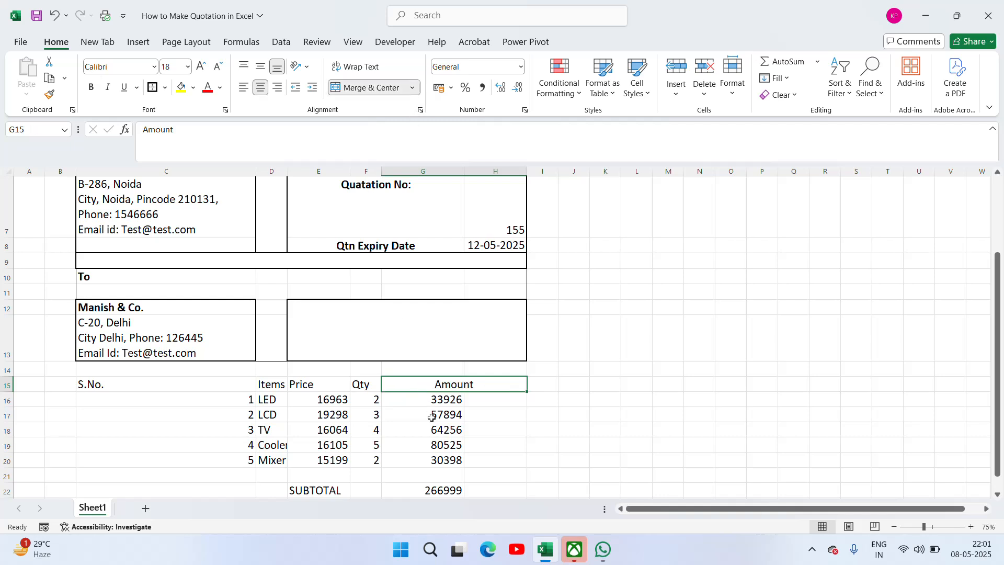
Merge and center each item amount across columns G and H, separately for each row from 16 to 20
click(444, 401)
key(shift+Right)
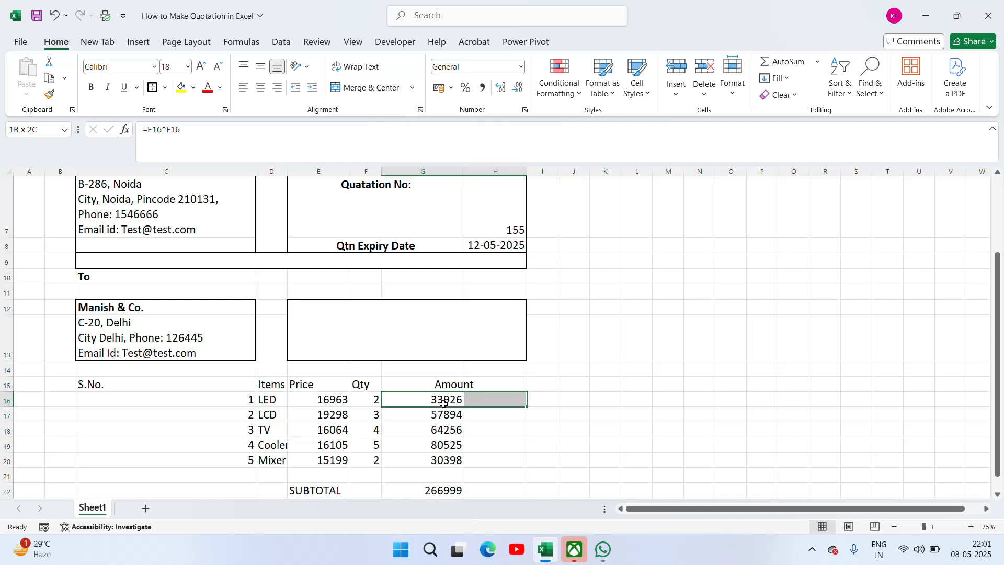
click(374, 88)
click(441, 416)
key(shift+Right)
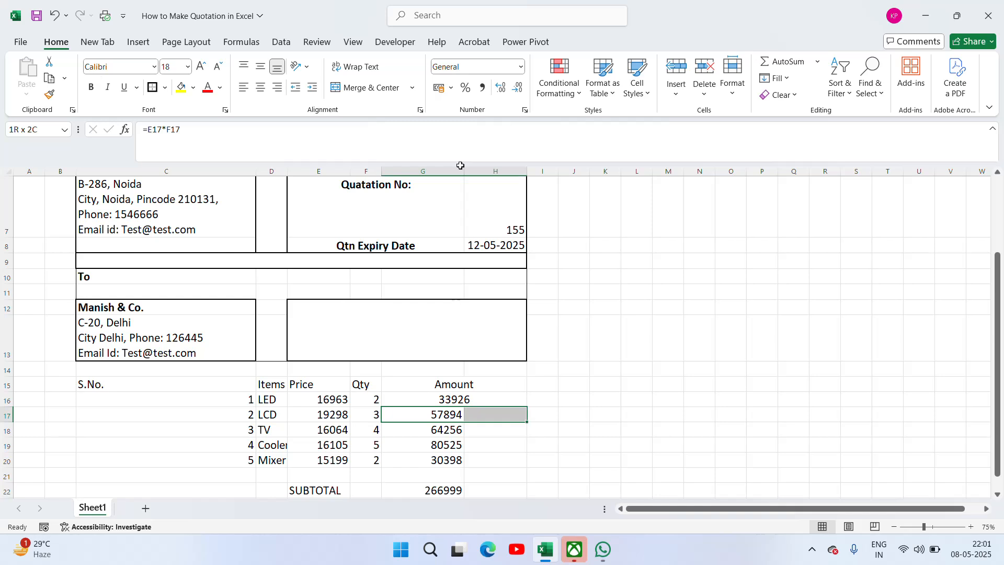
click(373, 87)
click(436, 427)
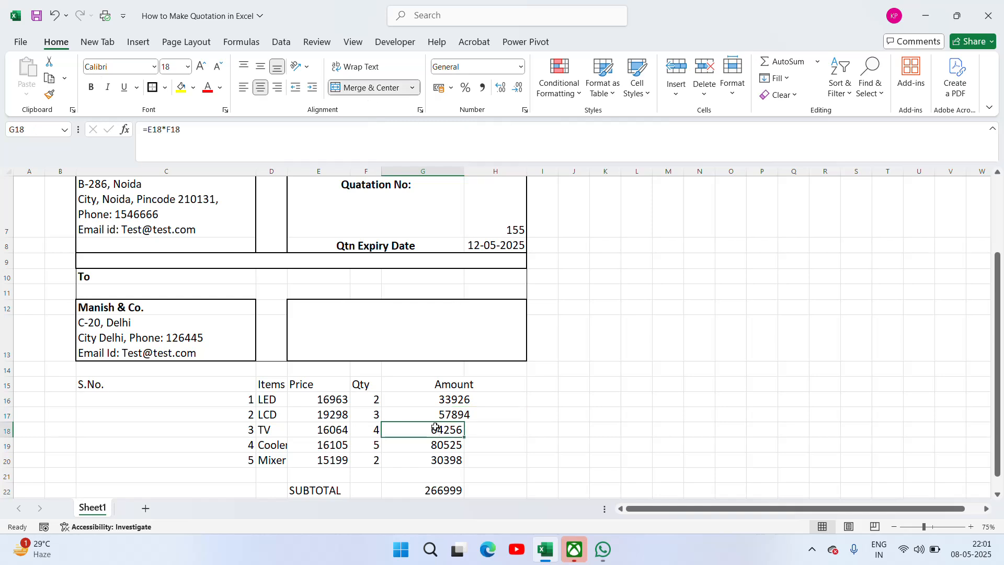
key(shift+Right)
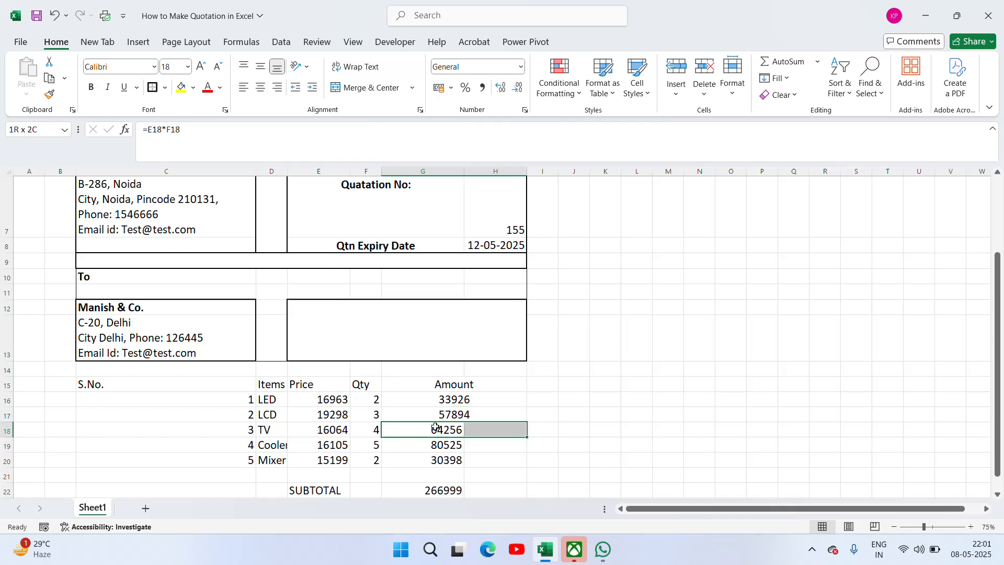
click(374, 88)
click(452, 443)
key(shift+Right)
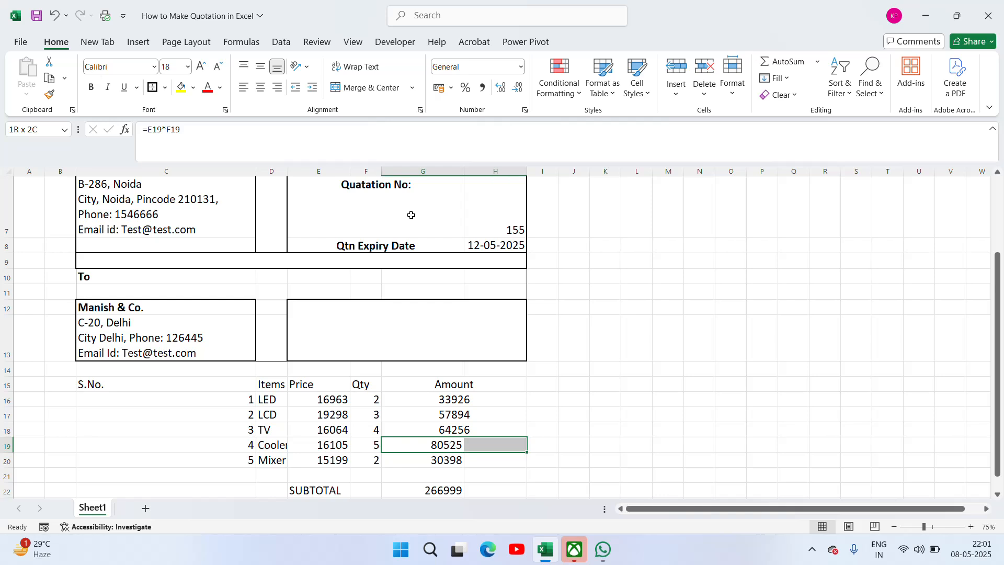
click(372, 87)
click(449, 458)
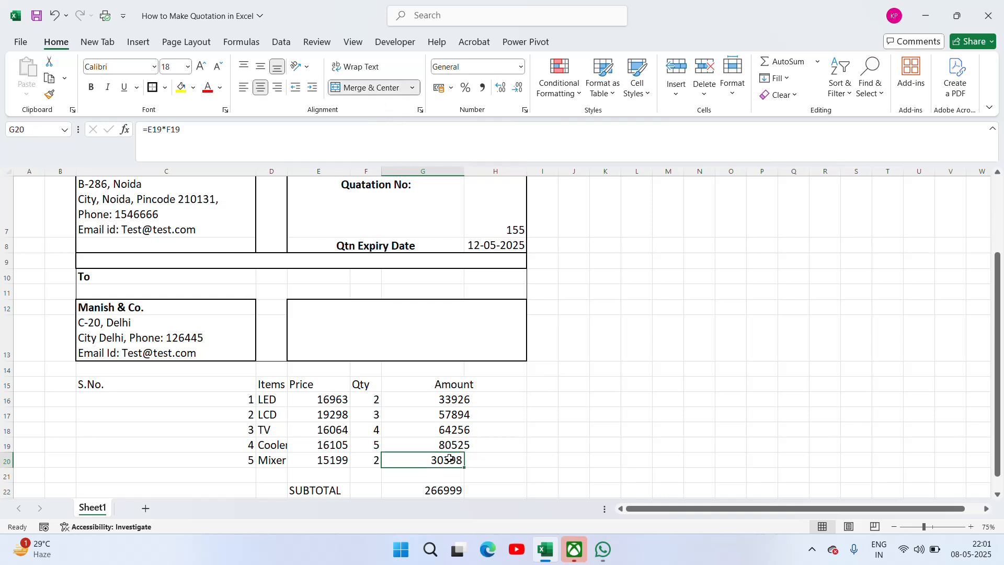
key(shift+Right)
click(382, 93)
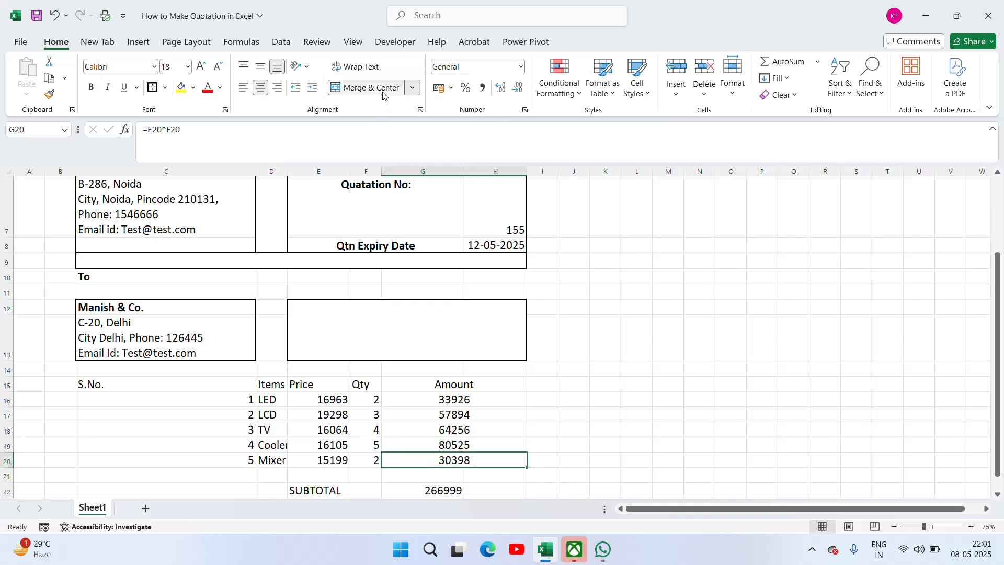
Merge and center the SUBTOTAL, TAX 10% and Grand Total amounts across columns G and H, separately for rows 22 to 24
click(604, 430)
key(Down)
key(Down)
key(Down)
key(Down)
key(Down)
key(Down)
key(Down)
key(Down)
key(Down)
key(Down)
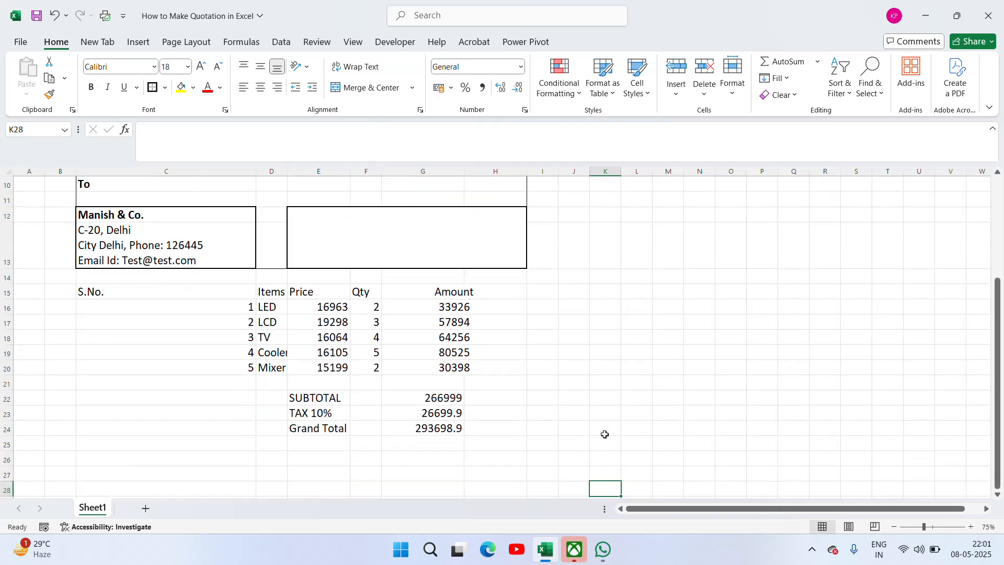
click(432, 399)
key(shift+Right)
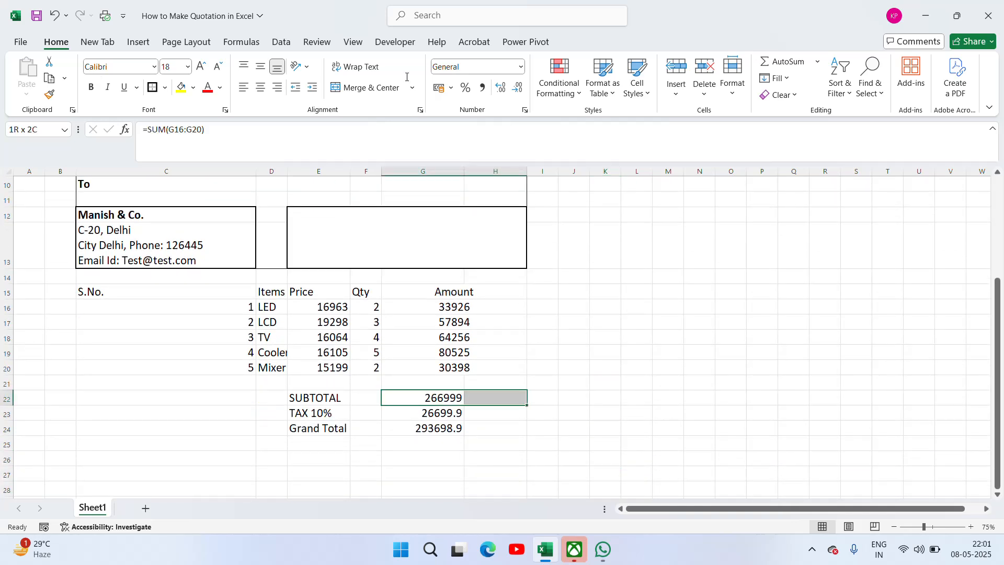
click(370, 87)
drag(426, 427, 435, 416)
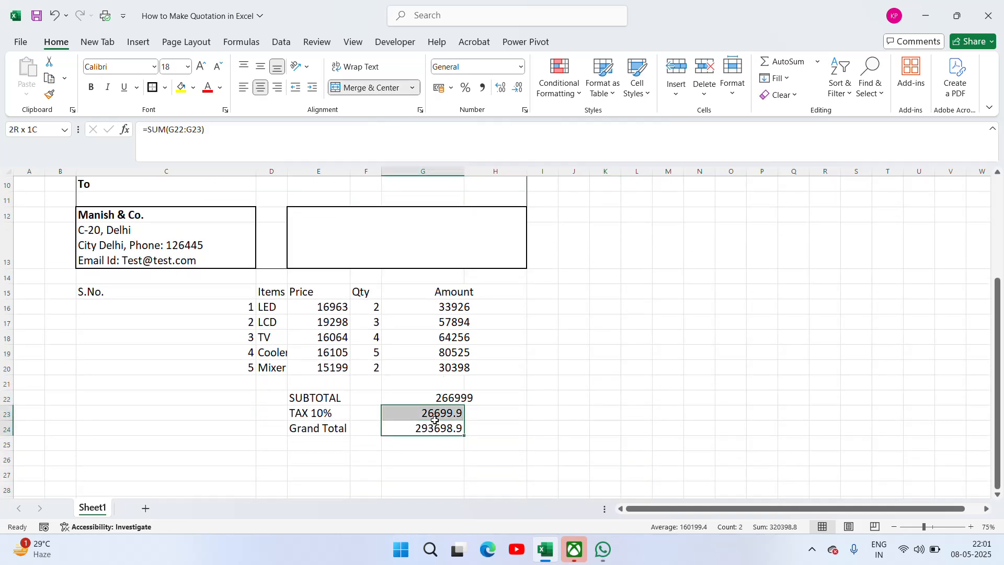
click(435, 417)
key(shift+Right)
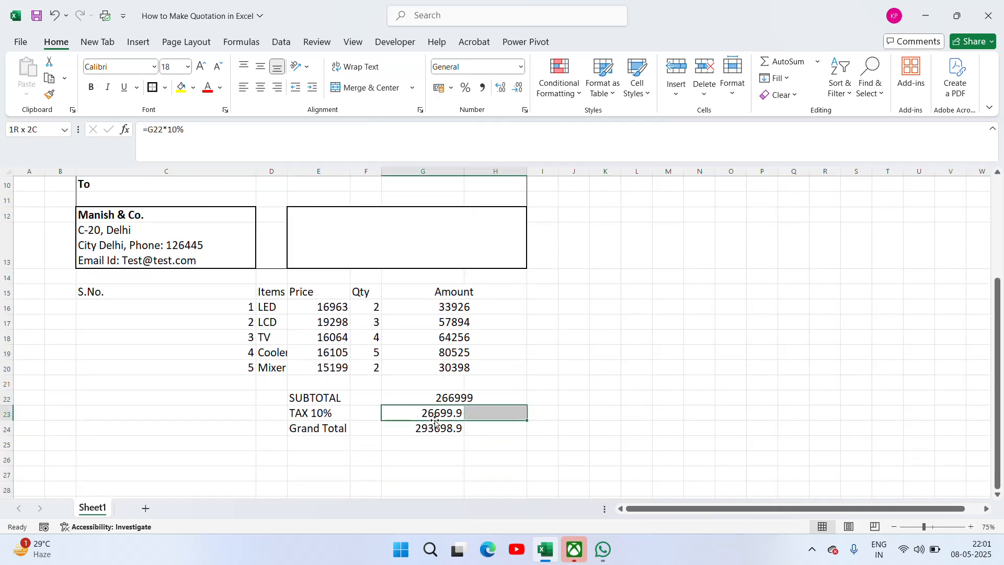
click(370, 87)
click(433, 428)
key(shift+Right)
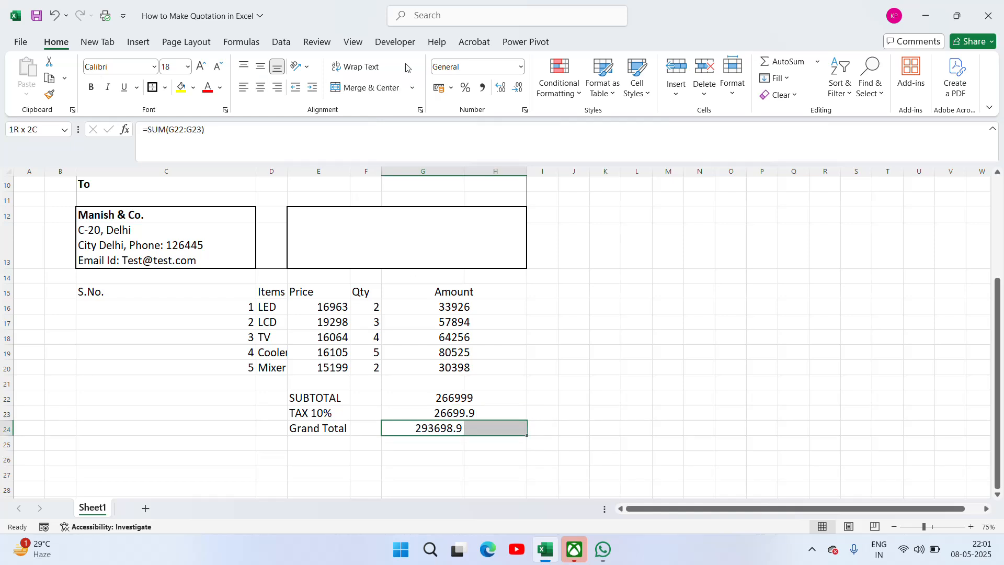
click(371, 88)
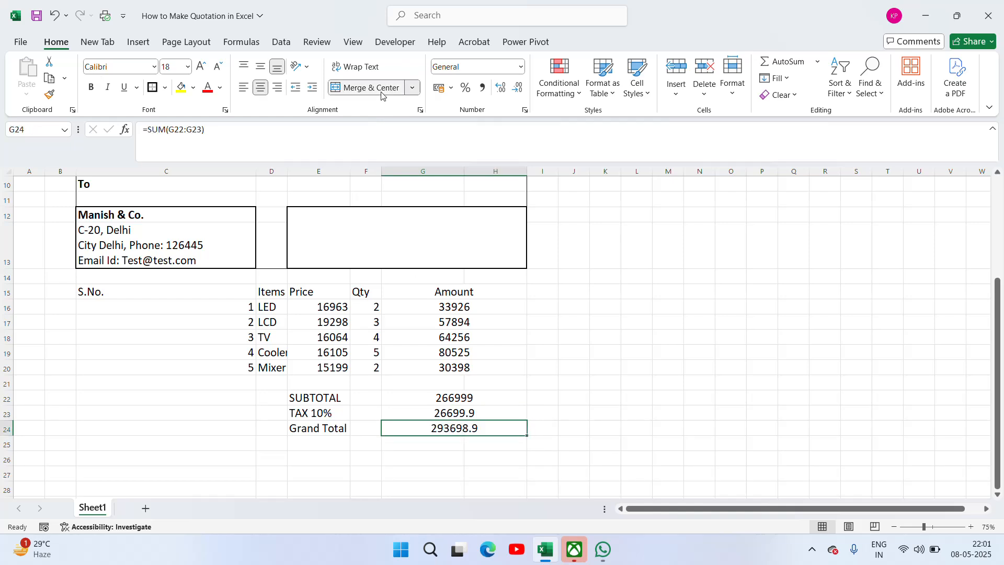
Remove the centered horizontal alignment from the whole quotation range C4:H24
click(244, 356)
key(Up)
key(Up)
key(Up)
key(Up)
key(Up)
key(Up)
key(Up)
key(Up)
key(Up)
key(Up)
key(Up)
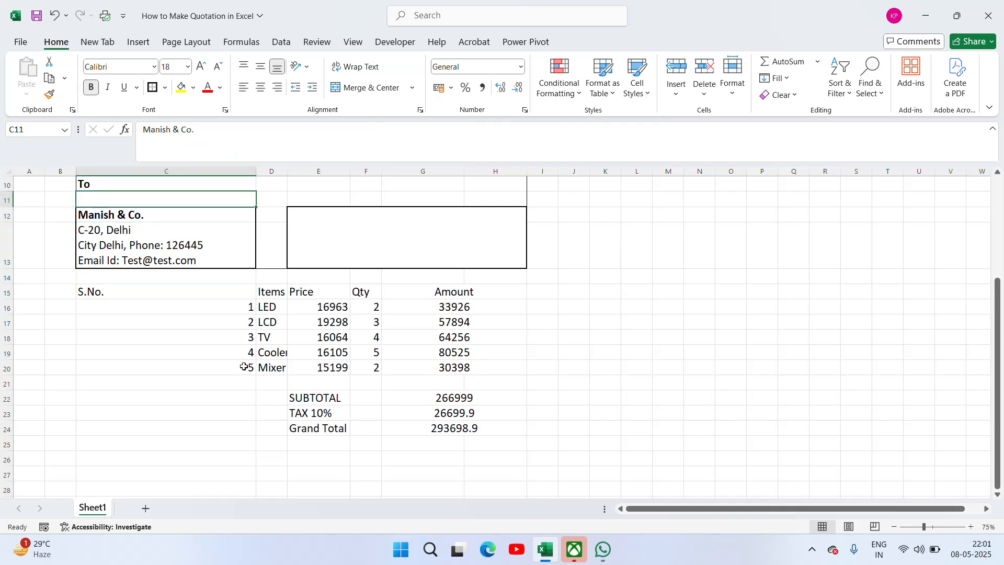
key(Up)
key(Up)
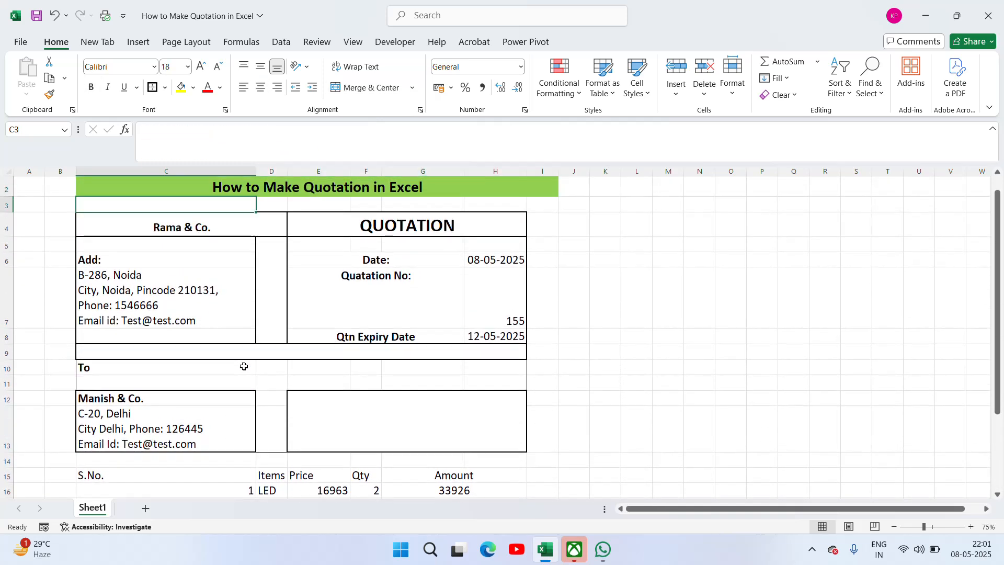
key(shift+Right)
key(shift+Down)
key(shift+Down)
key(shift+Down)
key(shift+Down)
key(shift+Down)
key(shift+Down)
key(shift+Down)
key(shift+Down)
key(shift+Down)
key(shift+Down)
key(shift+Down)
key(shift+Down)
key(shift+Down)
key(shift+Down)
key(shift+Down)
key(shift+Down)
key(shift+Down)
key(shift+Down)
key(shift+Down)
key(shift+Down)
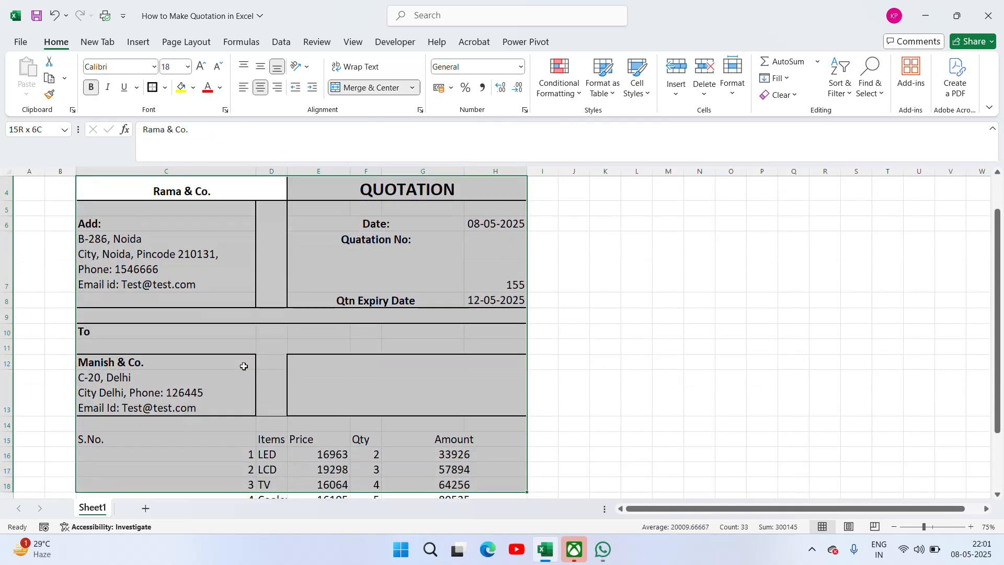
key(shift+Up)
key(shift+Up)
key(shift+Up)
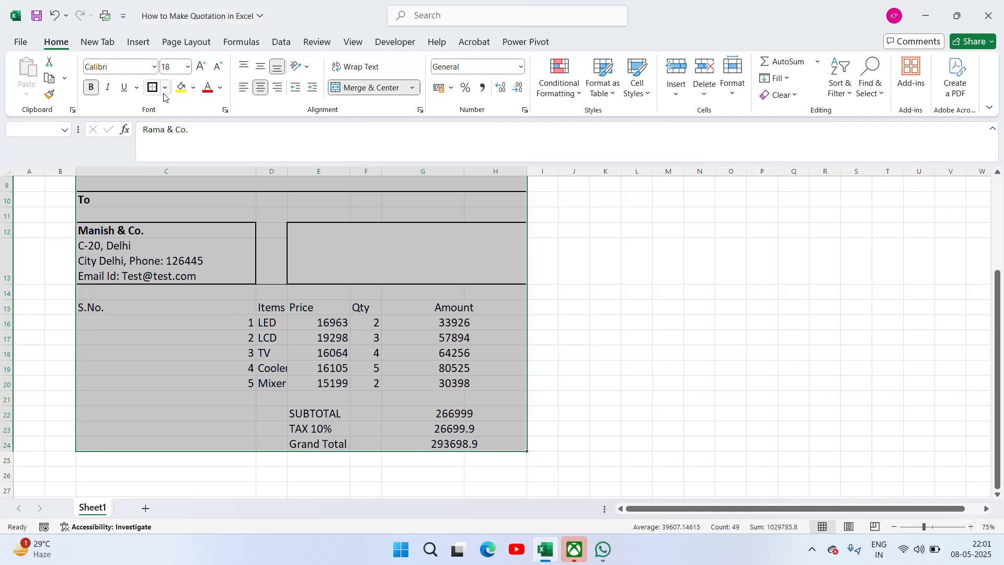
click(264, 93)
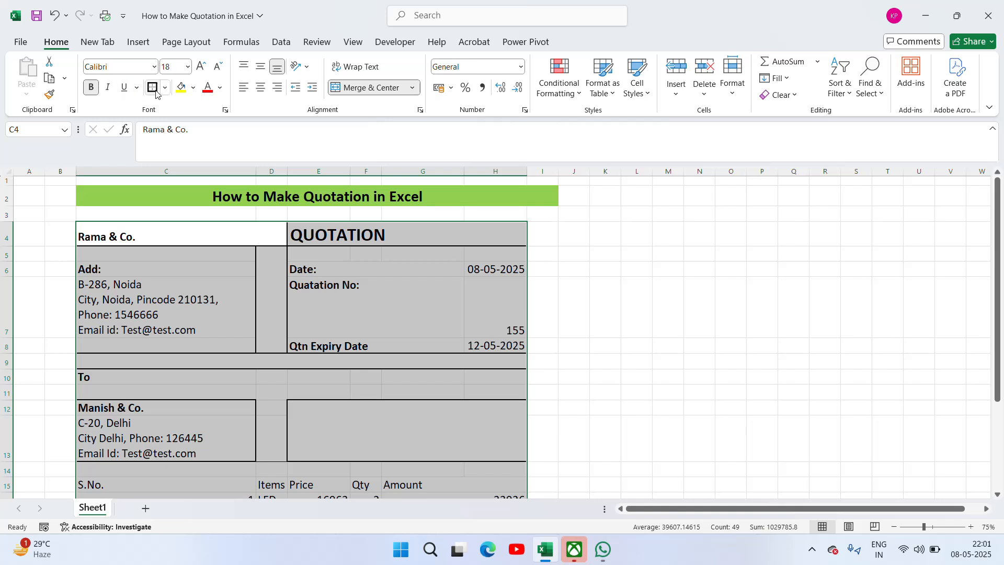
Left-align the serial numbers 1 to 5 in C16:C20
click(198, 480)
key(Down)
key(Down)
key(Down)
key(Down)
key(Down)
key(Down)
key(Down)
key(Down)
key(Down)
key(Down)
key(Up)
key(Up)
key(Up)
key(Up)
key(Up)
key(Up)
key(Up)
key(Up)
key(Up)
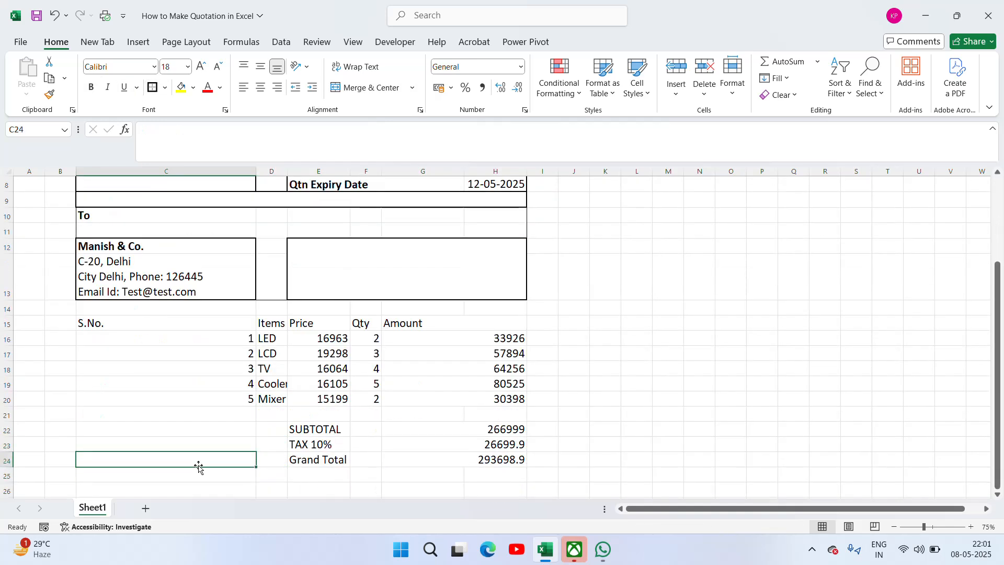
key(Up)
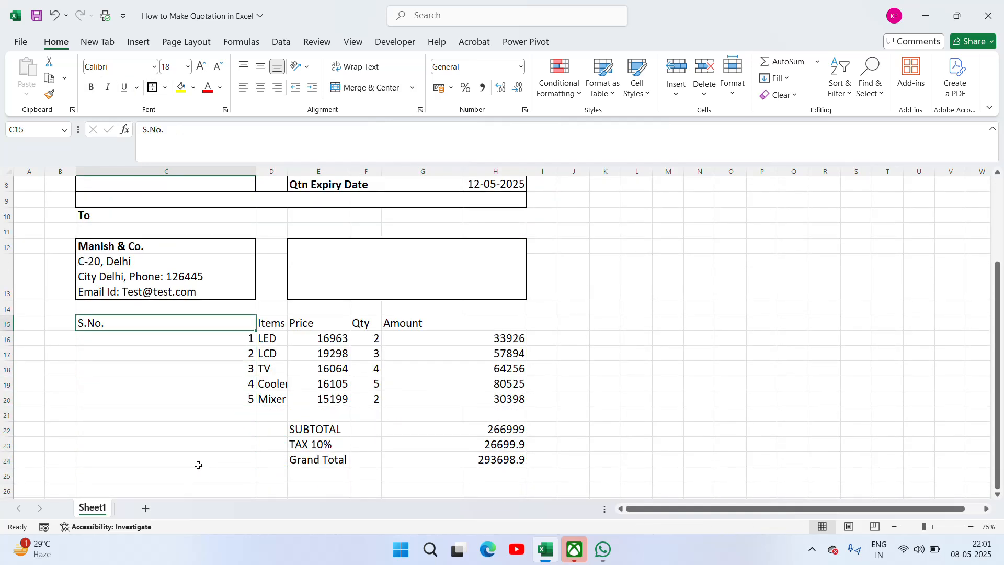
click(219, 339)
key(ctrl+shift+Down)
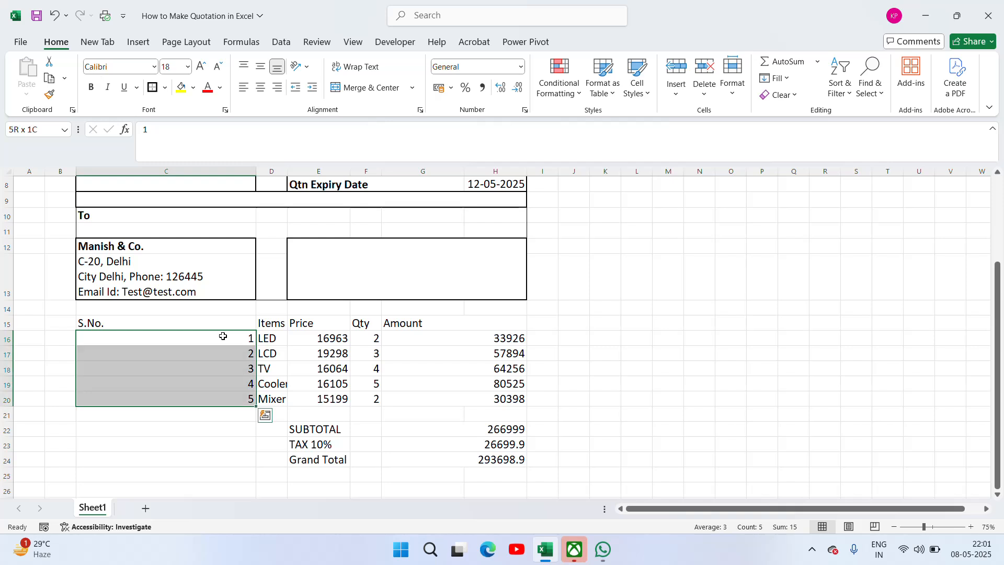
click(244, 89)
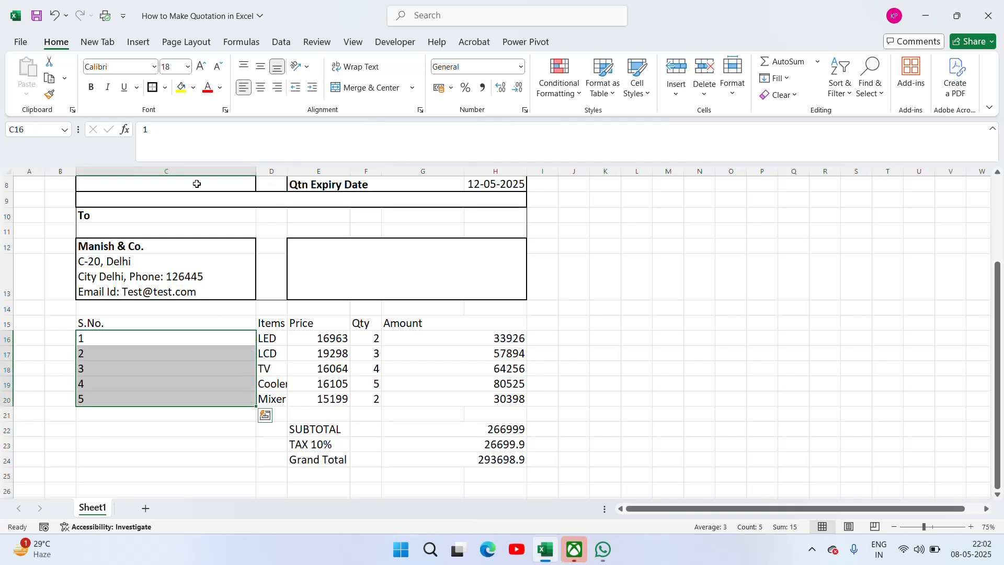
Try narrowing column C to about the width of the S.No. header, and undo the change
drag(255, 173, 122, 207)
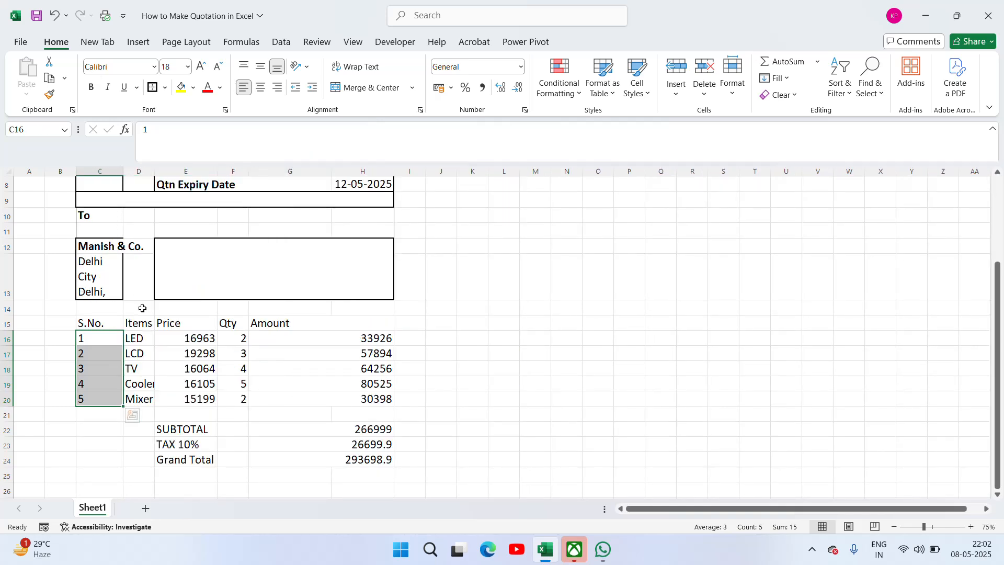
key(ctrl+z)
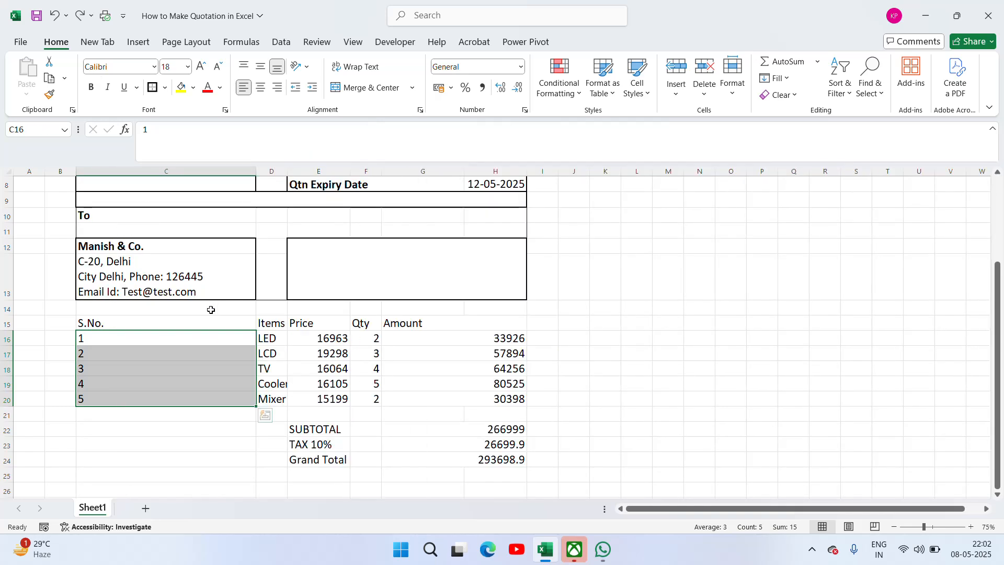
Examine the quotation layout along column C, from the company address block down through the item rows
click(219, 276)
key(Down)
key(Down)
key(Down)
key(Up)
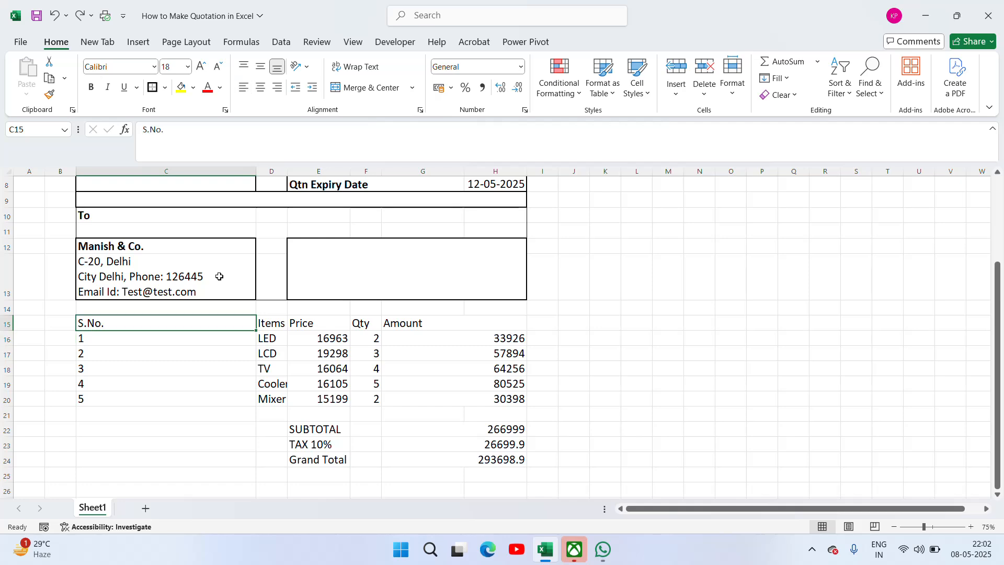
key(Up)
key(Up)
key(Up)
key(Up)
key(Up)
key(Up)
key(Up)
key(Up)
key(Up)
key(Up)
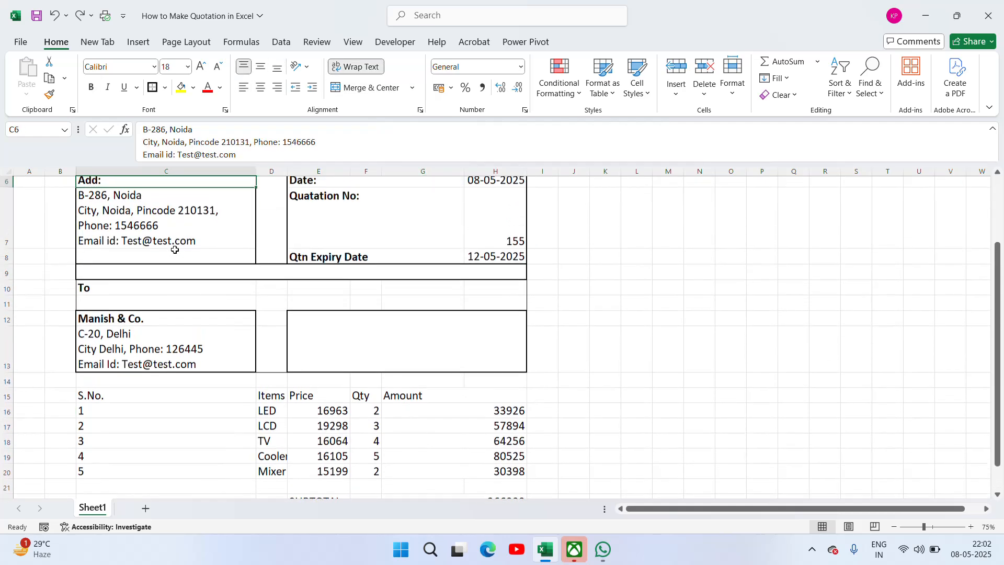
key(Down)
key(Down)
key(Down)
key(Down)
key(Down)
key(Down)
key(Down)
key(Down)
key(Down)
key(Down)
key(Down)
key(Down)
key(Down)
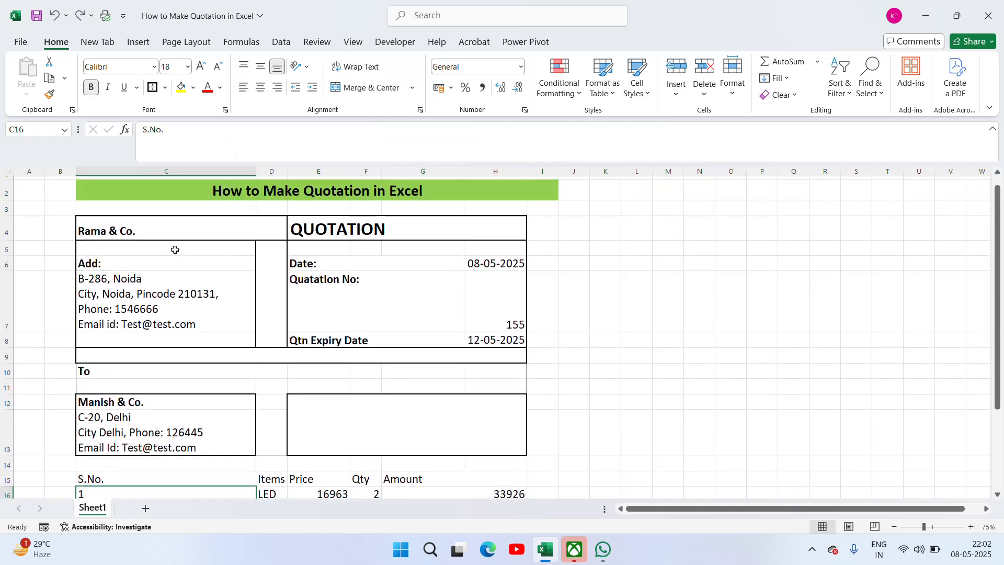
key(Down)
key(Down)
key(Down)
key(Down)
key(Down)
key(Up)
key(Up)
key(Up)
key(Up)
key(Up)
key(Up)
key(Up)
key(Up)
key(Up)
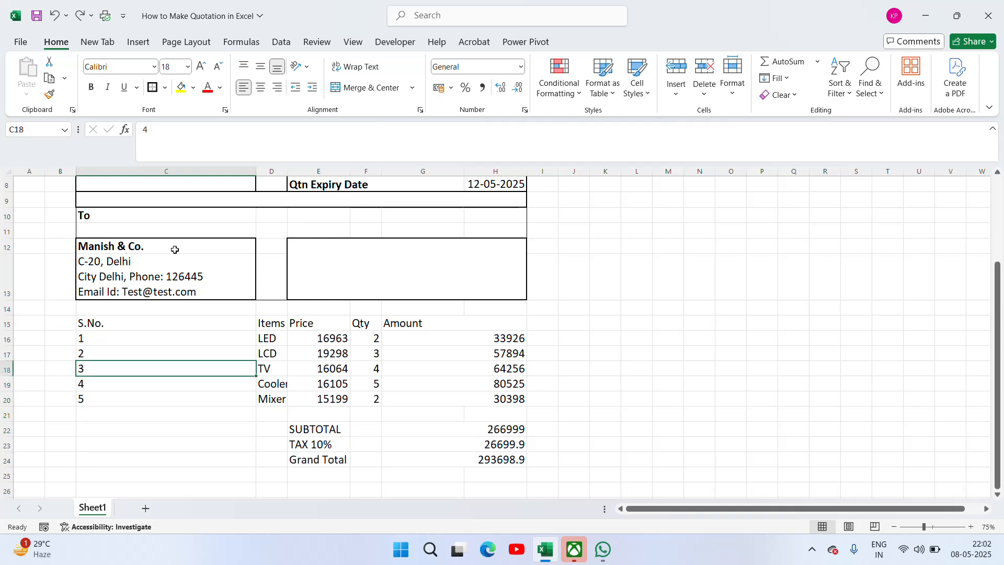
Center the item table and totals horizontally across C15:H24
key(shift+Right)
key(shift+Right)
key(shift+Right)
key(shift+Right)
key(shift+Right)
key(shift+Down)
key(shift+Down)
key(shift+Down)
key(shift+Down)
key(shift+Down)
key(shift+Down)
key(shift+Down)
key(shift+Down)
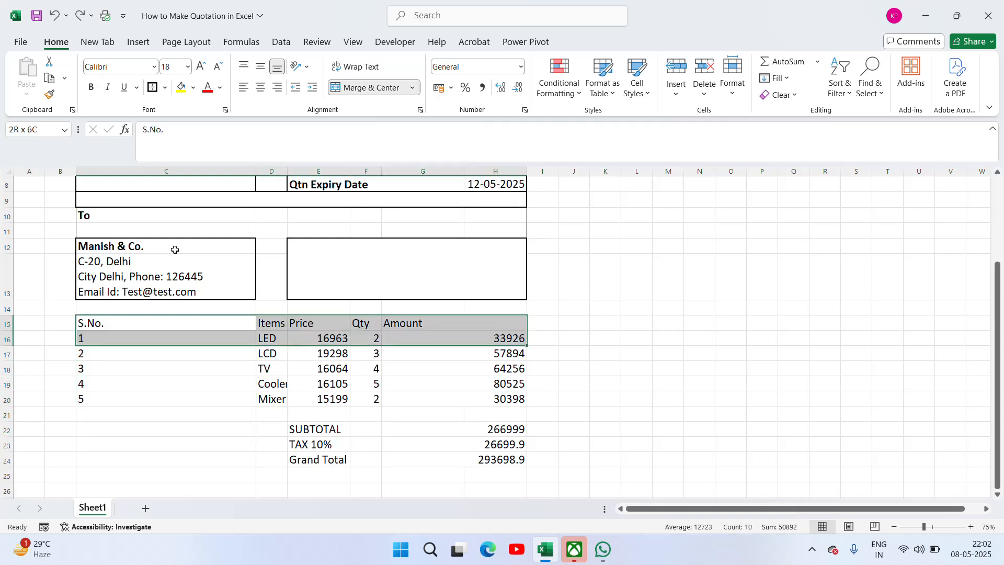
key(shift+Down)
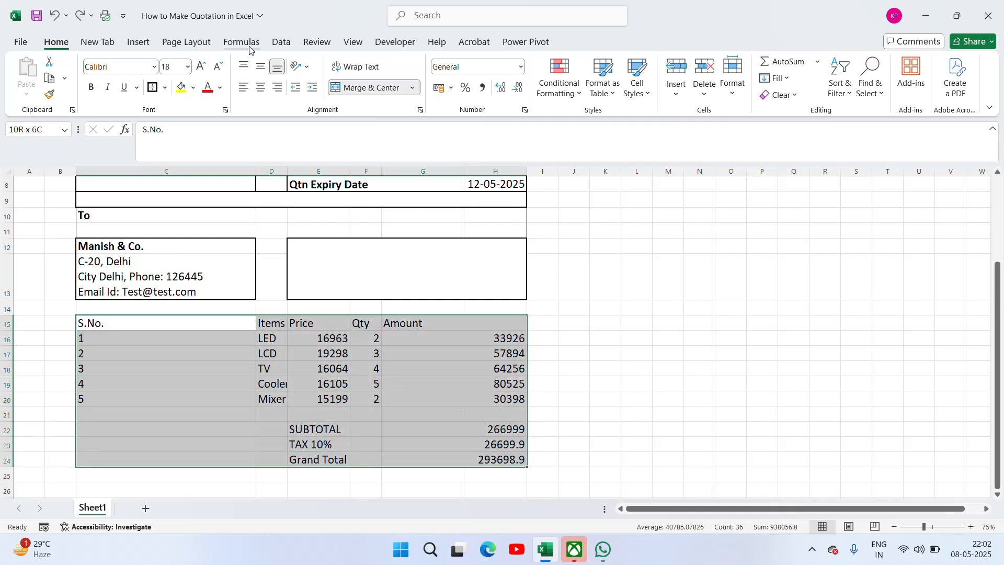
click(259, 88)
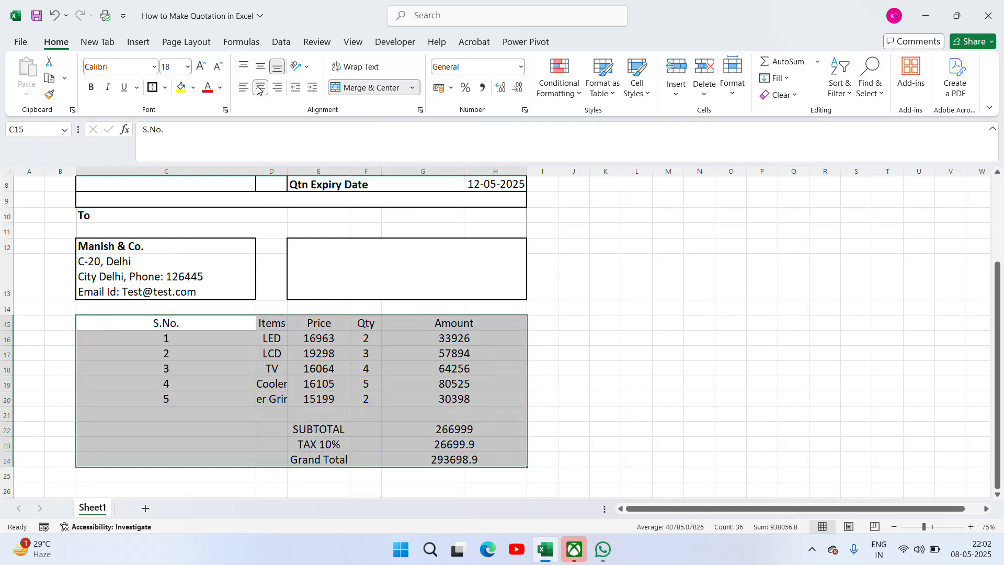
Make the item table's header row C15:H15, from S.No. to Amount, bold
click(243, 358)
key(Up)
key(Up)
key(Up)
key(Down)
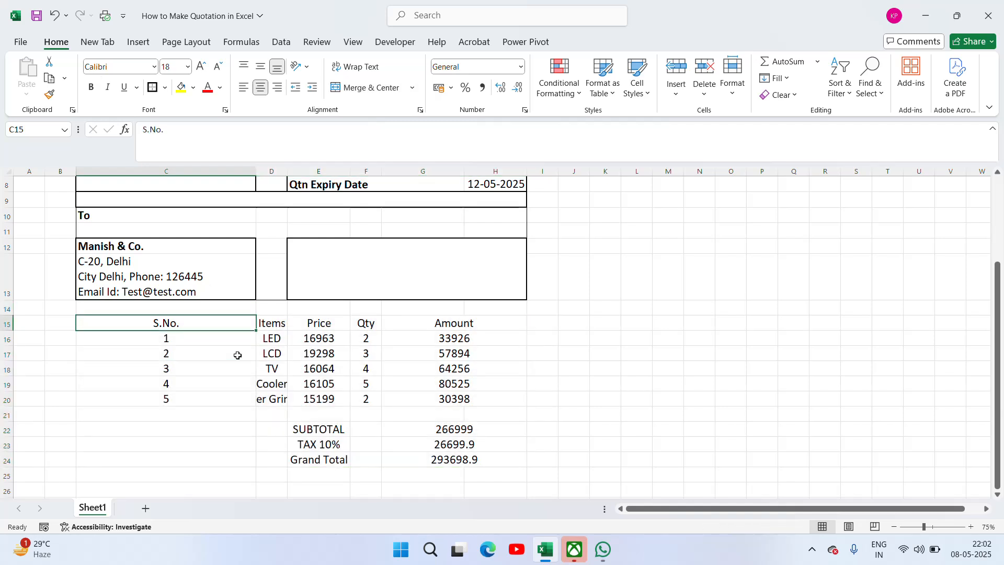
key(Up)
key(Up)
key(Down)
key(Down)
key(shift+Right)
key(shift+Right)
key(shift+Right)
key(shift+Right)
key(shift+Right)
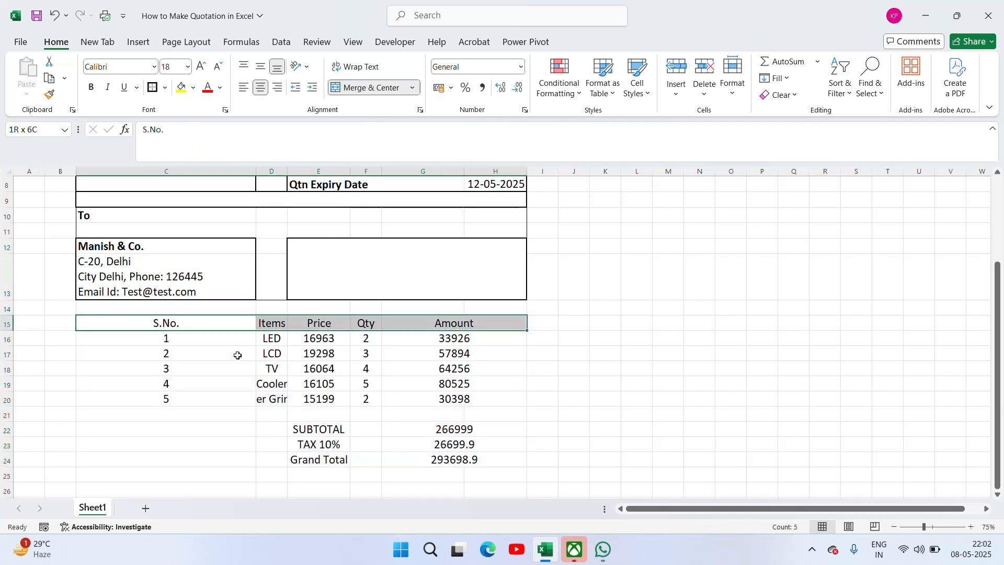
key(ctrl+b)
Apply All Borders to the item table in C15:H20
key(shift+Down)
key(shift+Down)
key(shift+Down)
key(shift+Down)
key(shift+Down)
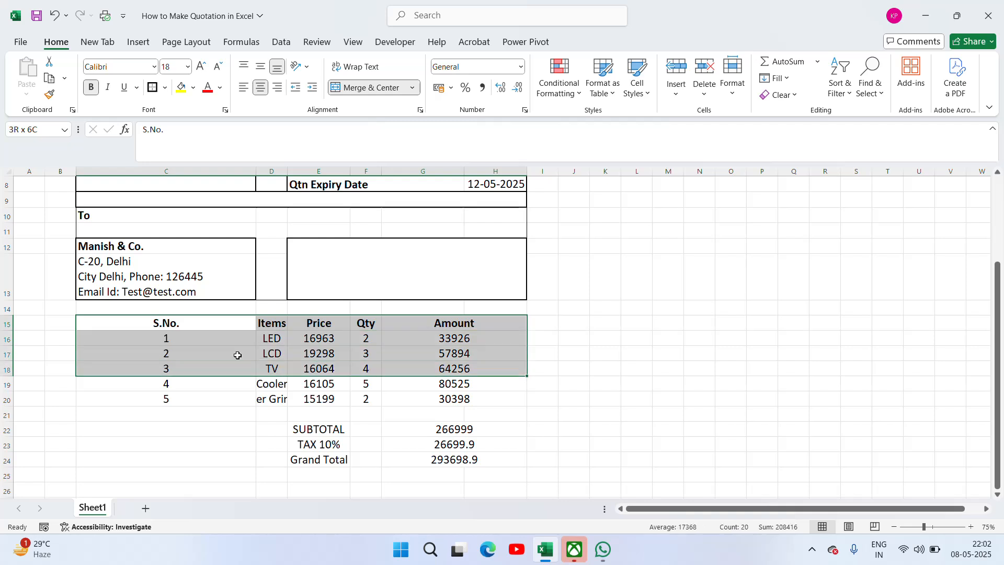
click(164, 88)
click(159, 221)
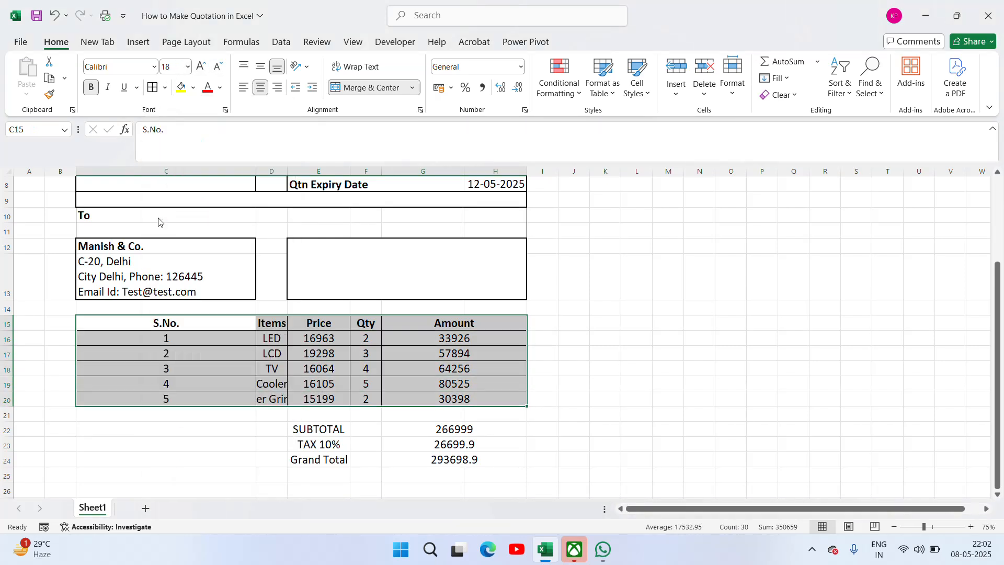
AutoFit the width of column D to its item names
double_click(288, 178)
click(312, 420)
key(Left)
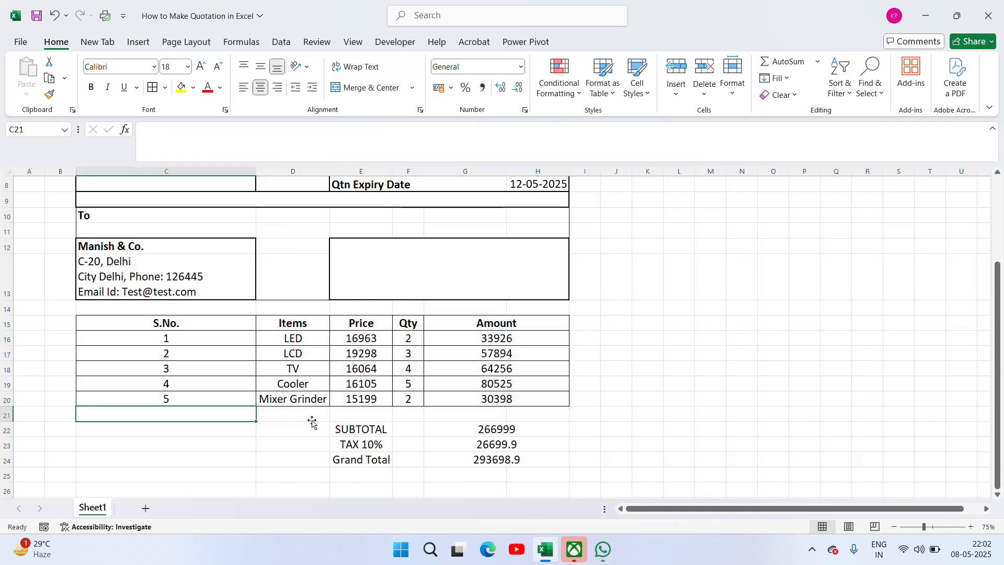
Merge and center the SUBTOTAL label across D22:F22
key(Right)
key(Left)
key(shift+Right)
key(Right)
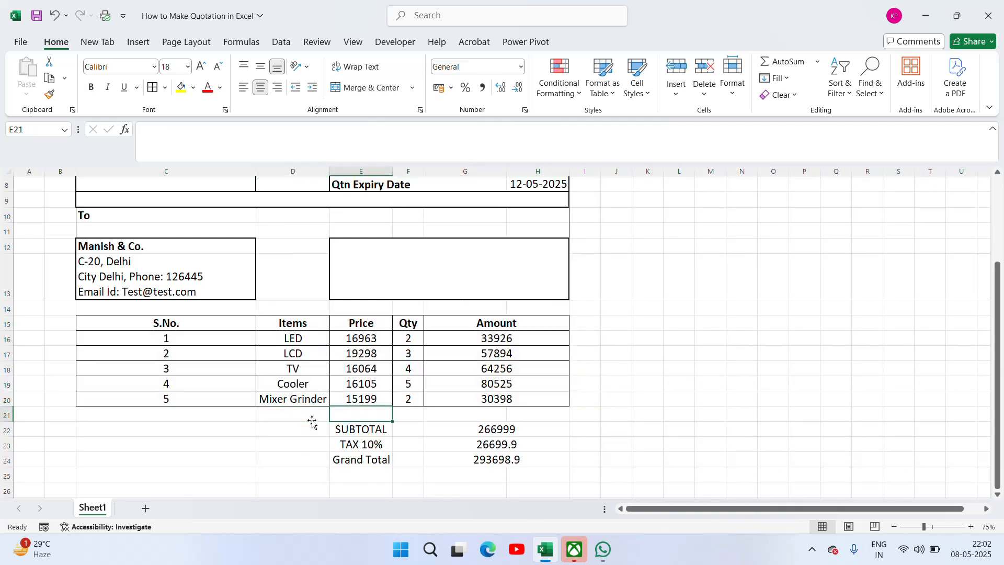
key(Down)
key(Right)
key(Left)
key(shift+Right)
key(shift+Right)
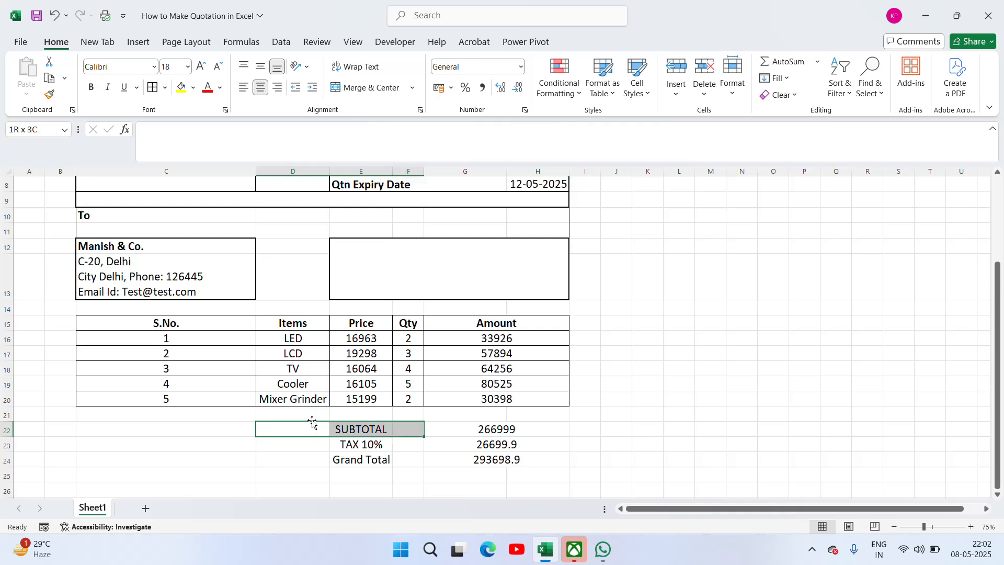
key(shift+Down)
key(shift+Down)
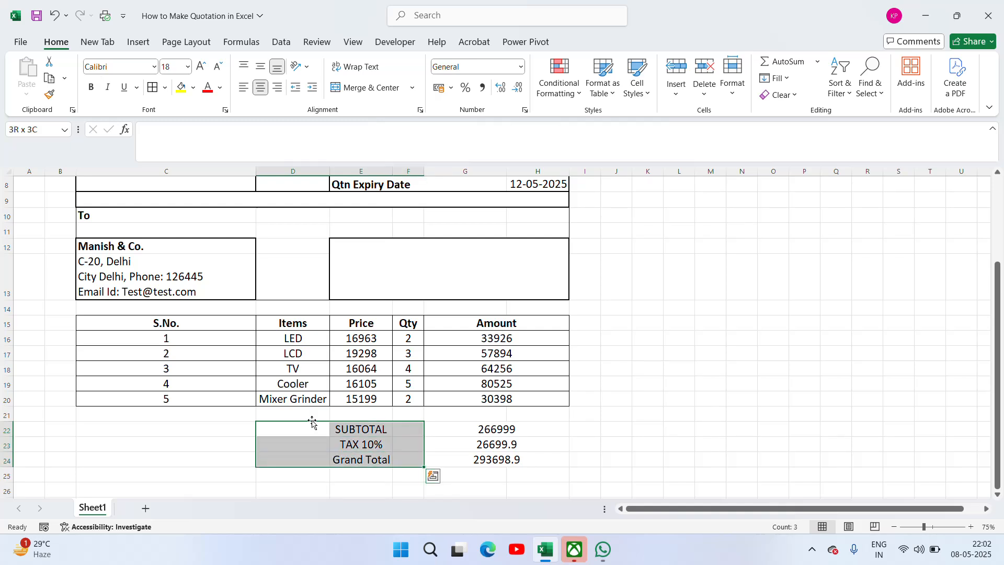
key(Down)
key(Up)
key(shift+Right)
key(shift+Right)
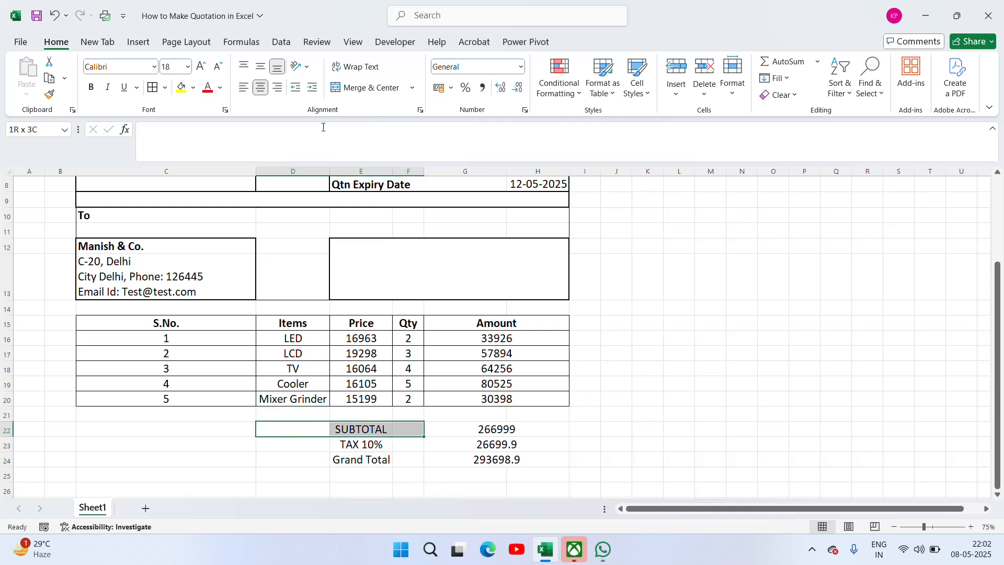
click(369, 89)
Merge and center the TAX 10% label across D23:F23 and the Grand Total label across D24:F24
click(325, 442)
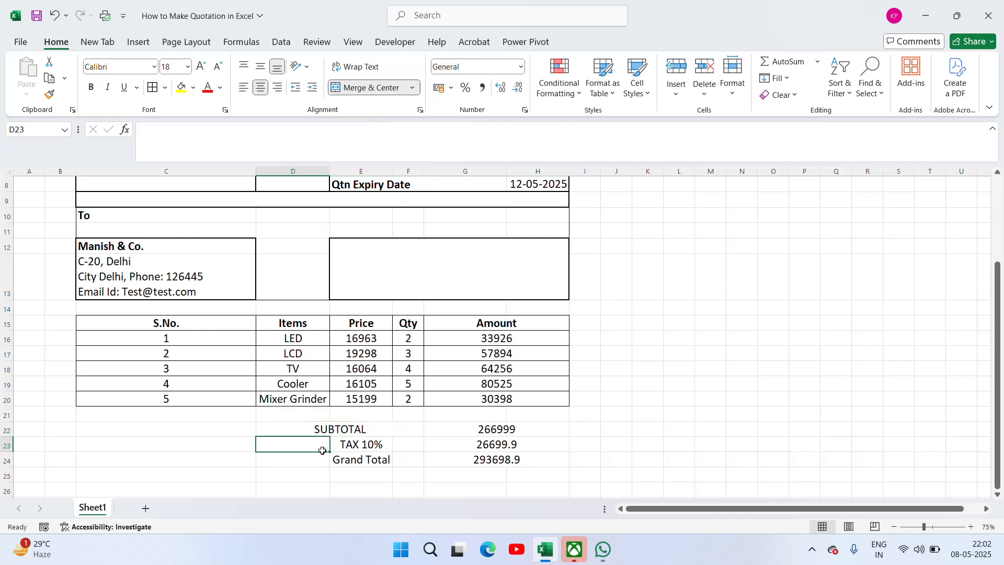
shift+click(398, 441)
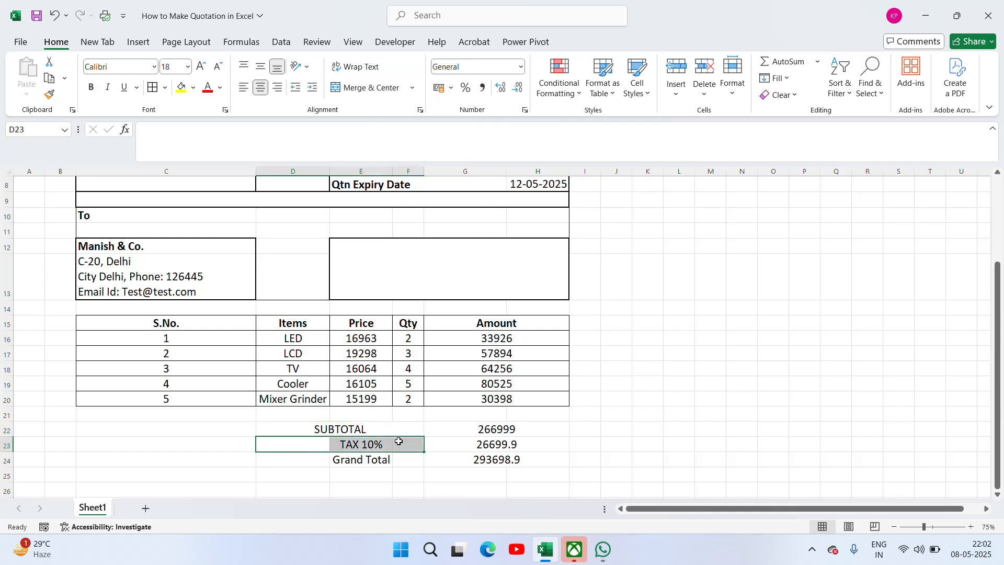
click(369, 88)
click(307, 461)
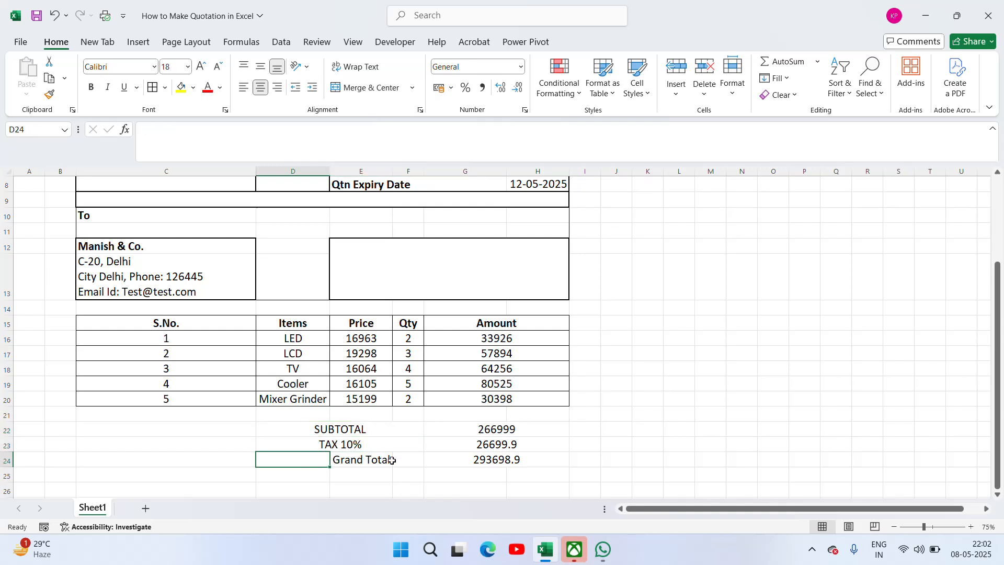
drag(391, 460, 408, 460)
click(379, 89)
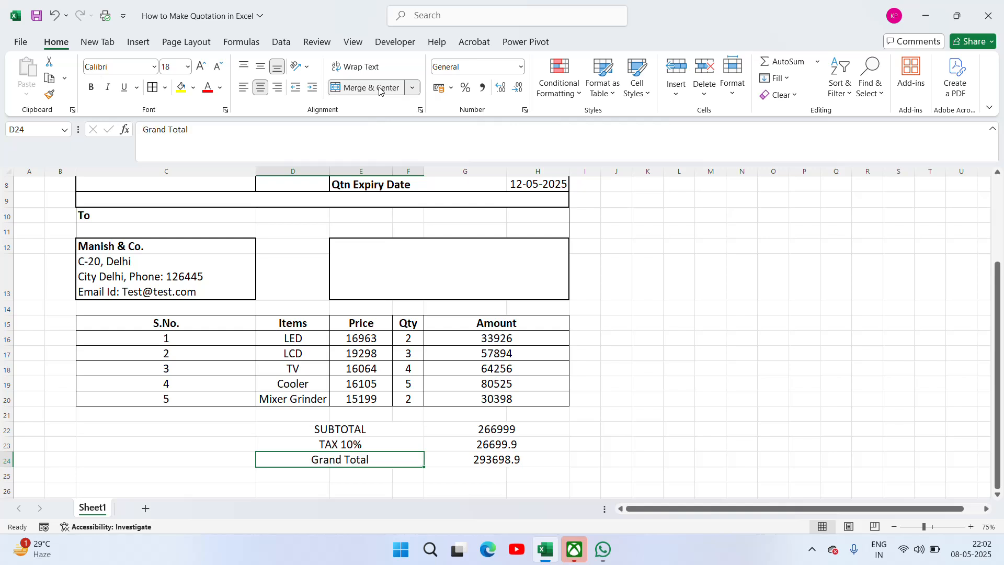
Make the SUBTOTAL, TAX 10% and Grand Total labels in D22:F24 bold
click(342, 427)
key(ctrl+shift+Down)
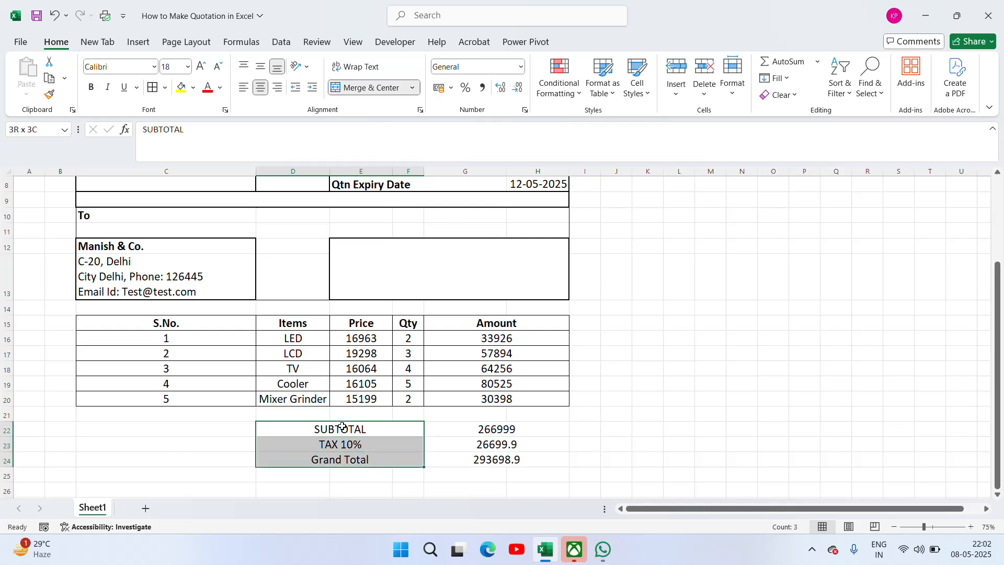
key(ctrl+b)
key(Right)
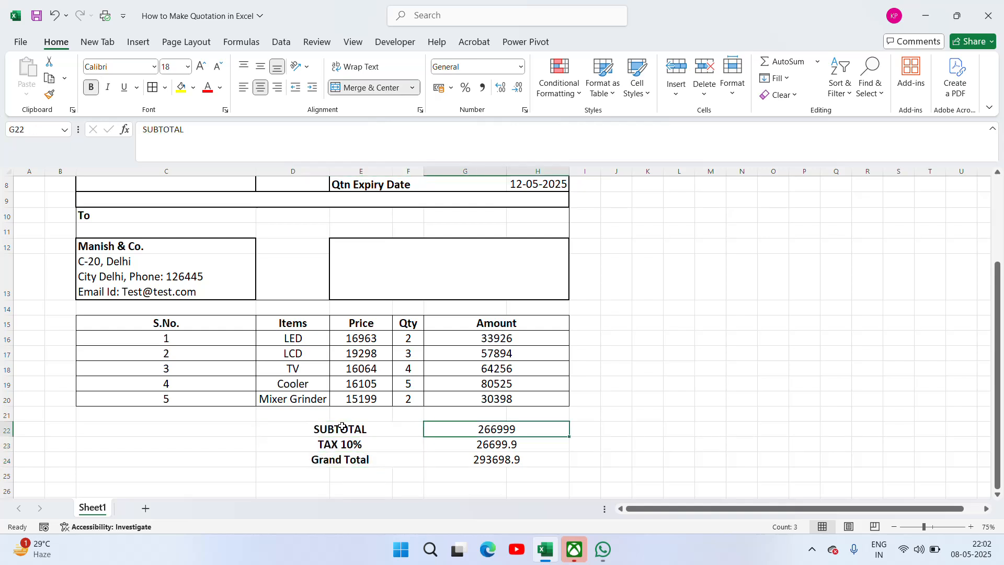
Apply Thick Outside Borders around the totals block D21:H24
key(Left)
key(Up)
key(Up)
key(Down)
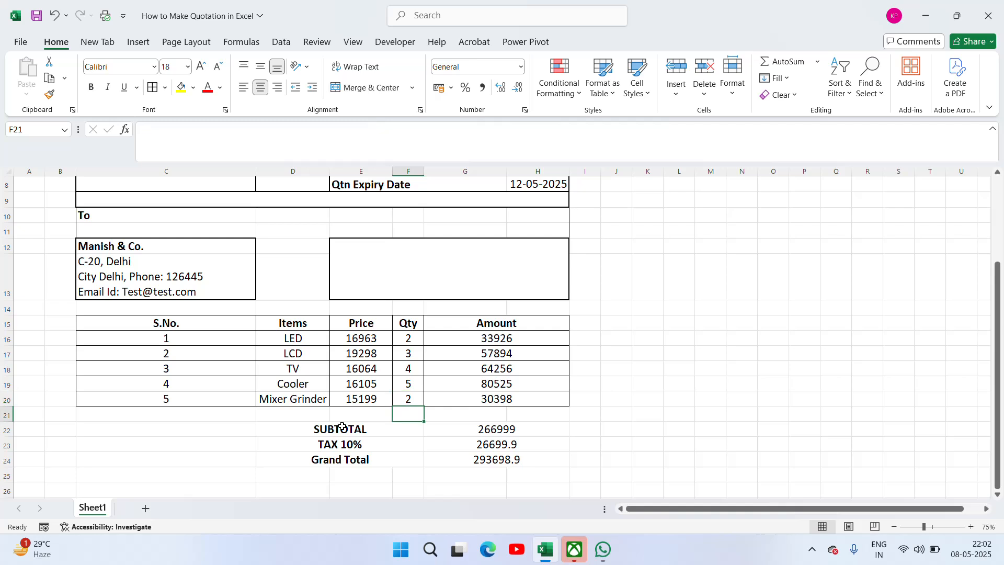
key(Left)
key(Left)
key(shift+Down)
key(shift+Right)
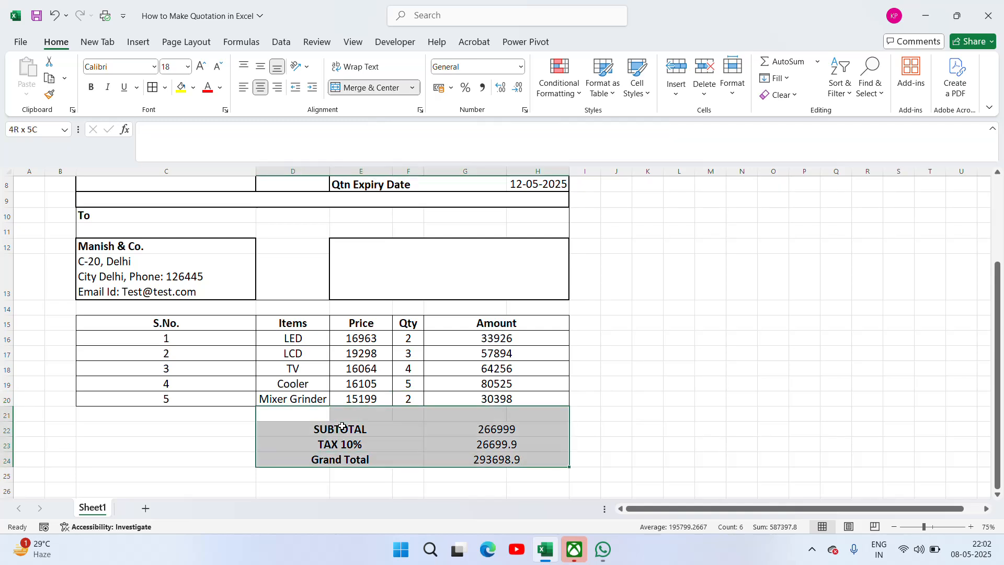
click(164, 87)
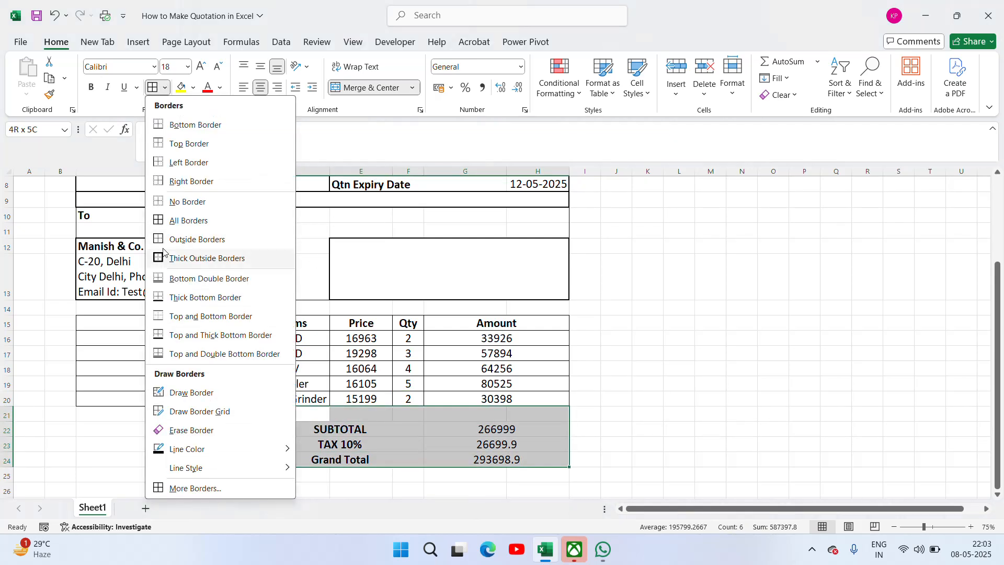
click(160, 259)
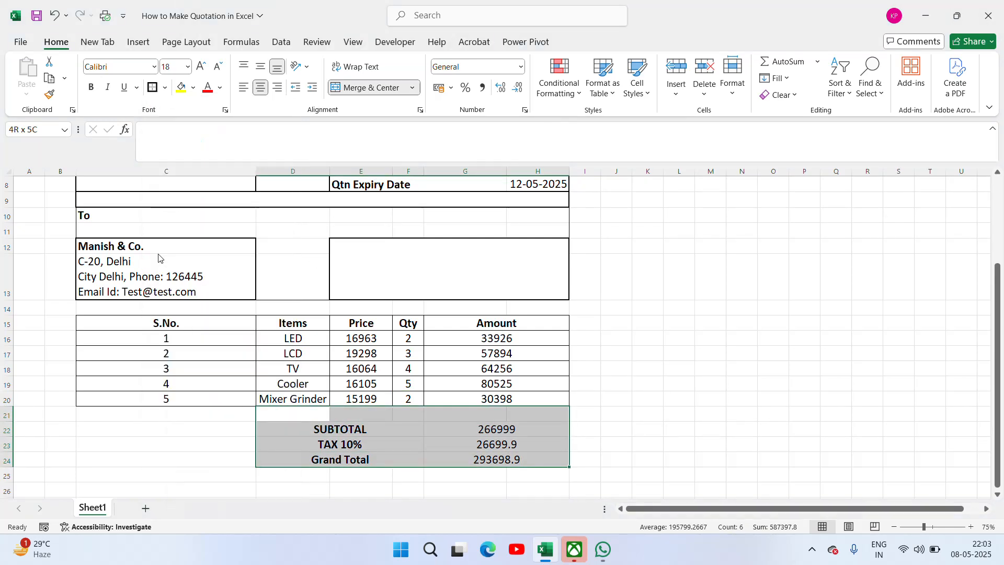
Add a thick outside border around the totals labels in D22:F24
click(317, 424)
key(shift+Down)
key(shift+Down)
key(shift+Right)
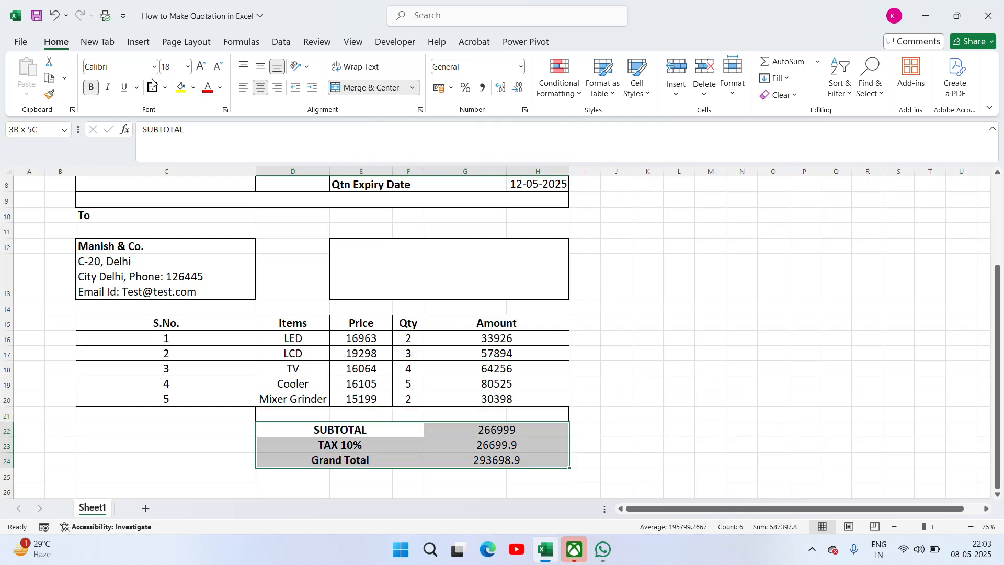
click(369, 425)
key(shift+Down)
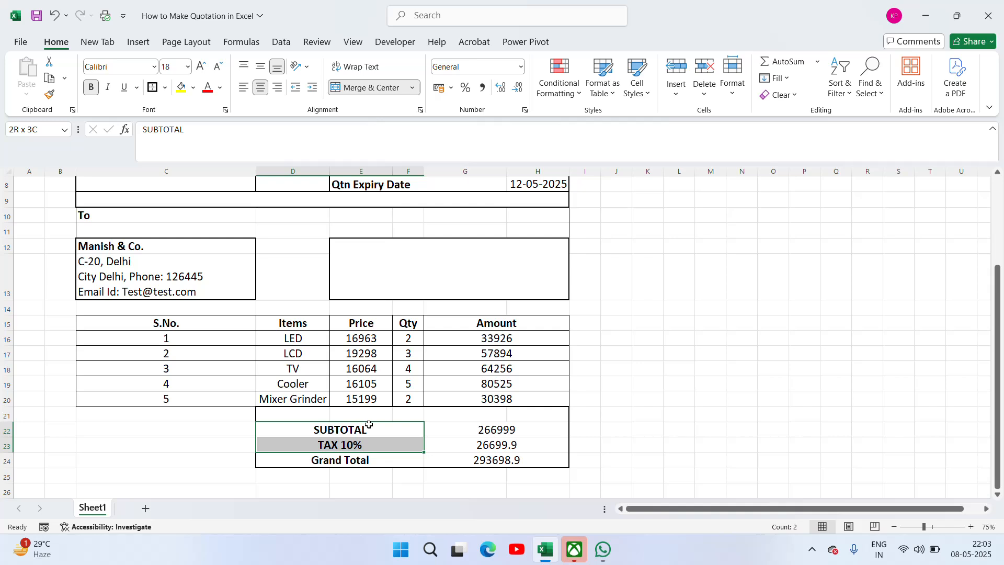
key(shift+Down)
click(153, 87)
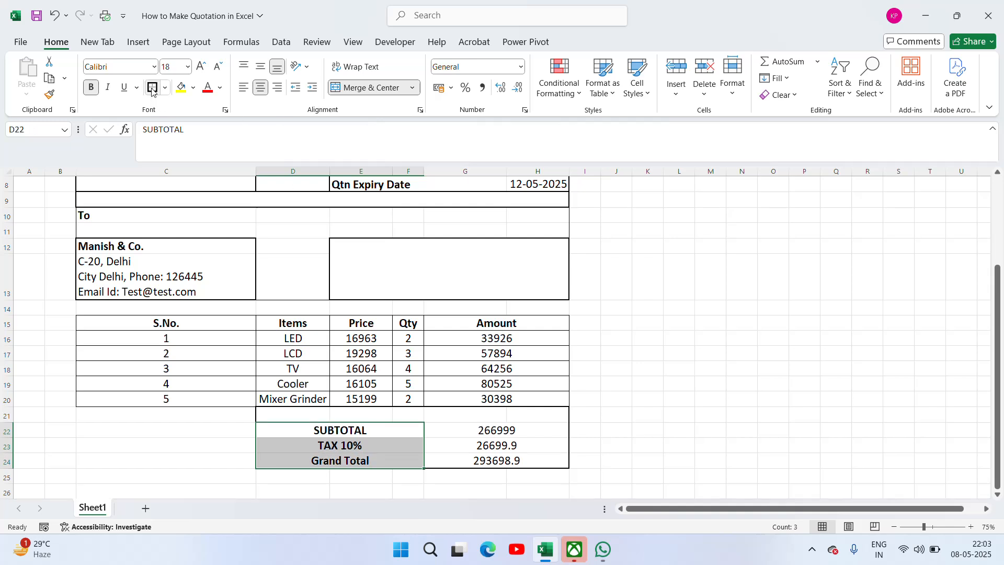
Make the subtotal, tax and grand total amounts in G22:H24 bold
click(483, 421)
key(Down)
key(shift+Down)
key(shift+Down)
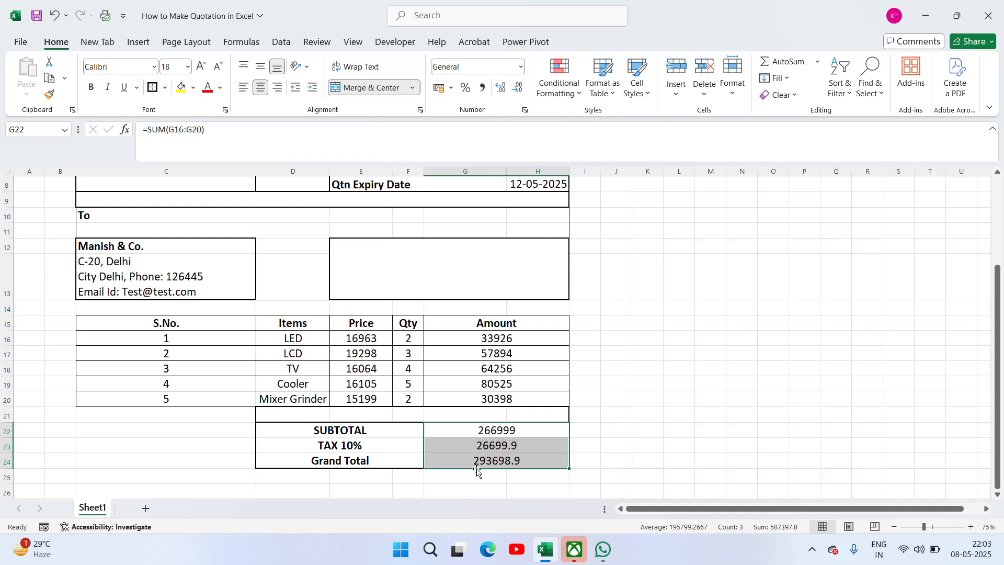
key(ctrl+b)
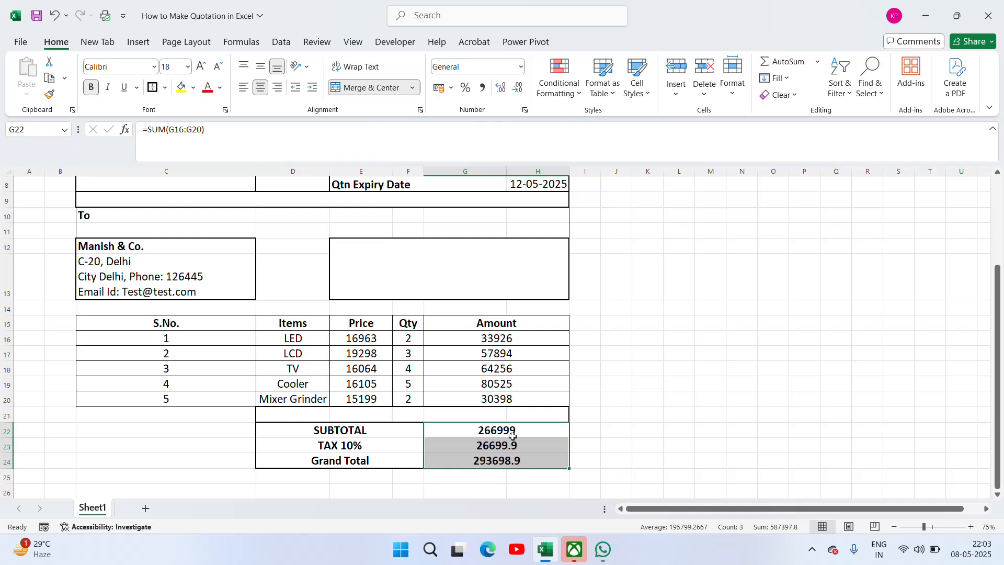
Fill the Grand Total row D24:H24 with the standard light green color
key(Down)
key(Left)
key(Down)
key(shift+Right)
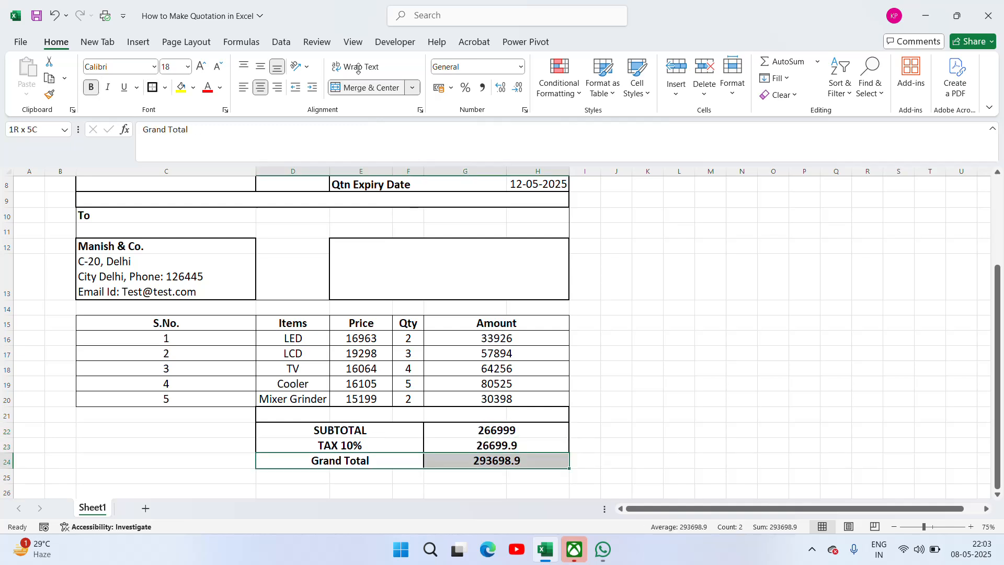
click(193, 90)
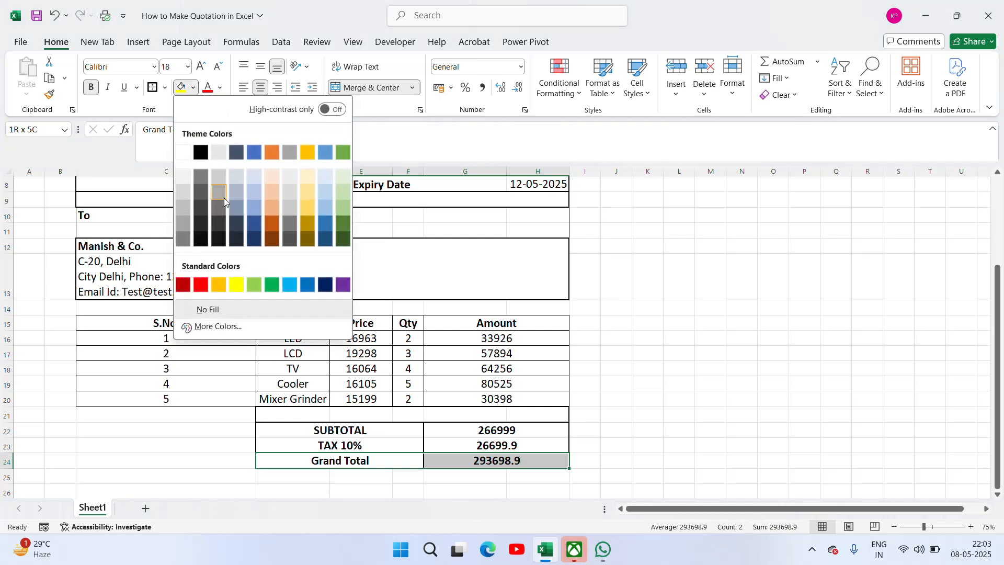
click(253, 282)
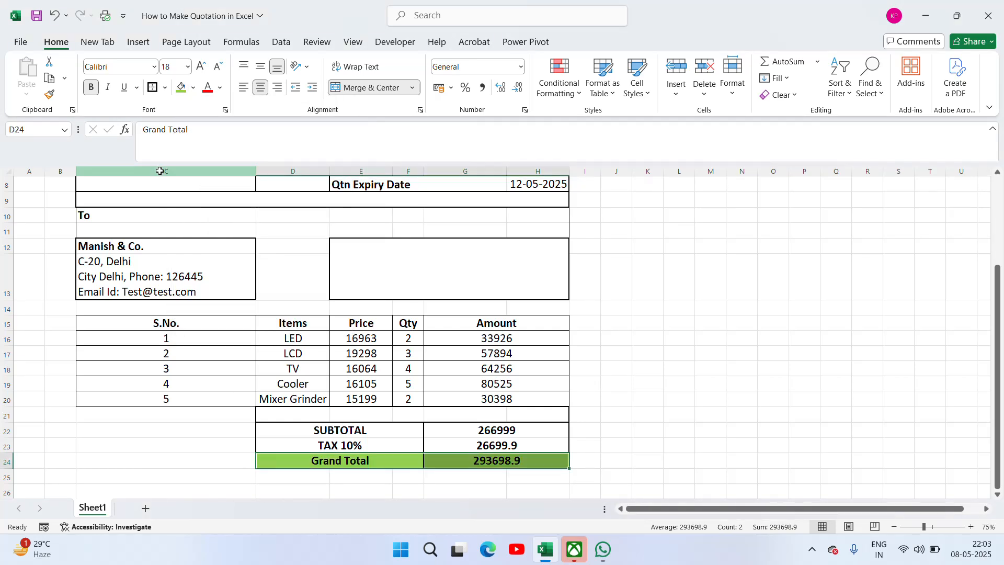
Merge the blank cells C21:C24 beside the totals into one and outline it with a thick outside border
click(137, 410)
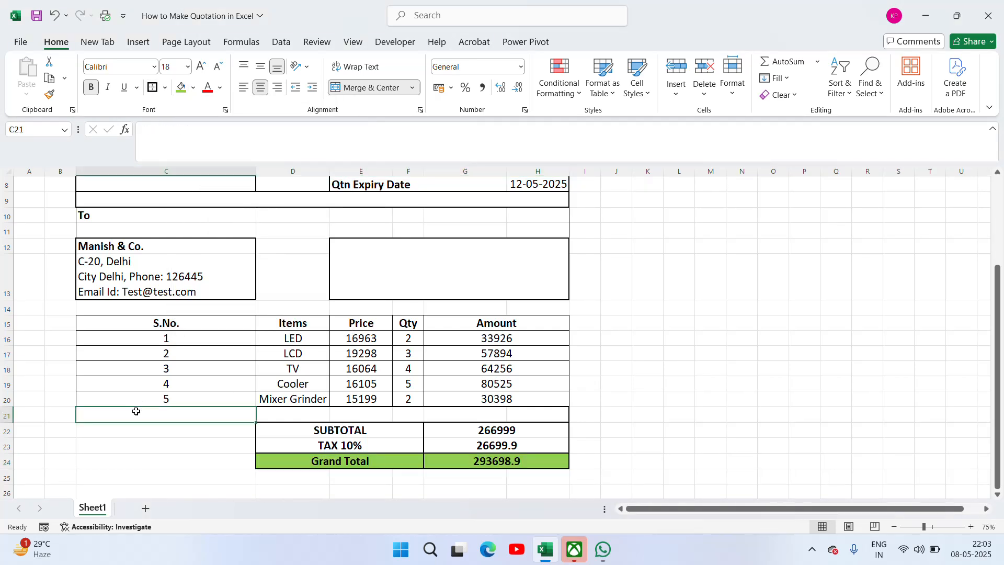
key(shift+Down)
key(shift+Down)
key(shift+Down)
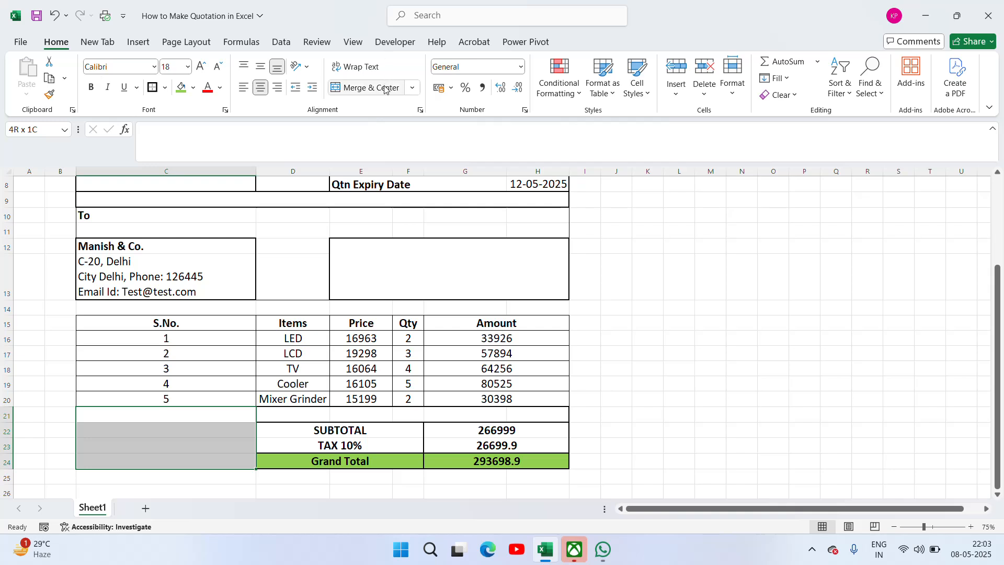
click(369, 87)
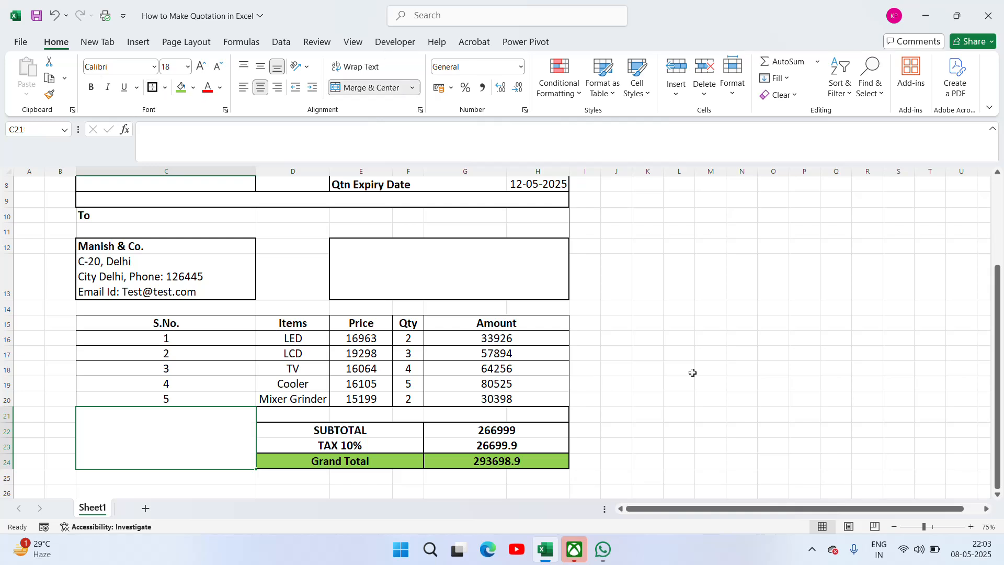
Merge the blank row C14:H14 above the item table and outline it with a thick outside border
click(696, 370)
key(Left)
key(Left)
key(Left)
key(Left)
key(Left)
key(Left)
key(Left)
key(Left)
key(Up)
key(Up)
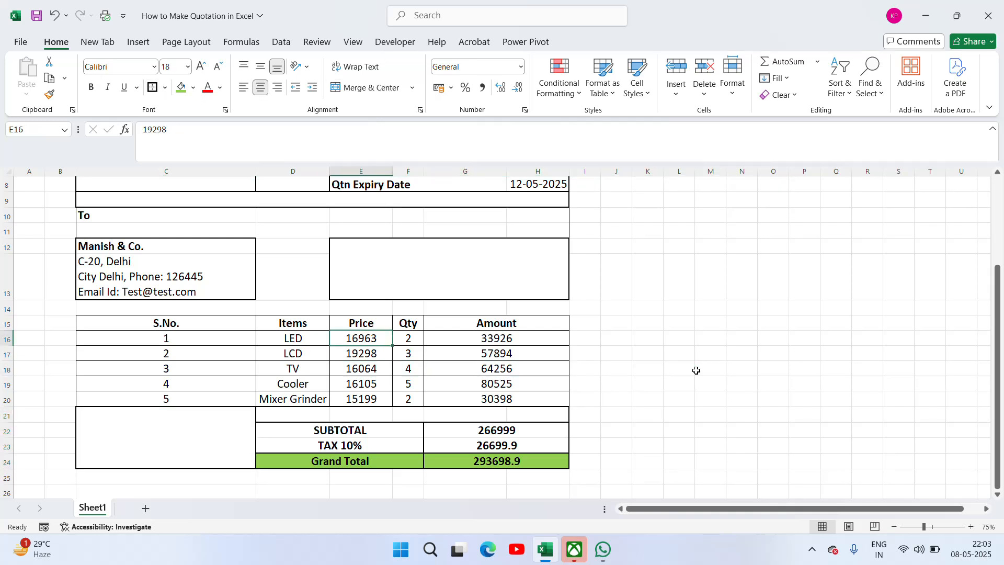
key(Up)
key(Up)
key(Up)
key(Left)
key(Left)
key(Down)
key(shift+Right)
key(shift+Right)
key(shift+Right)
key(shift+Right)
key(shift+Right)
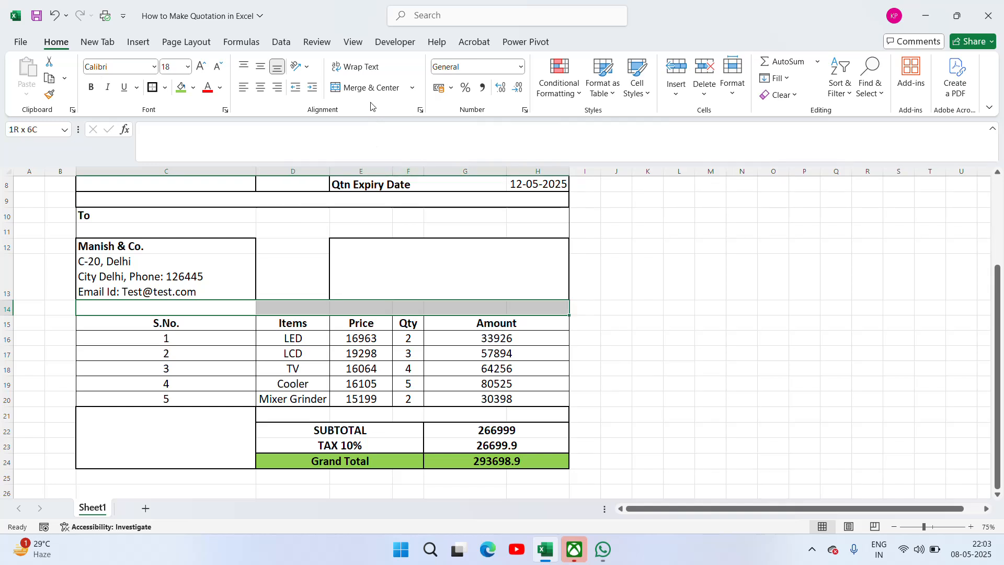
click(366, 87)
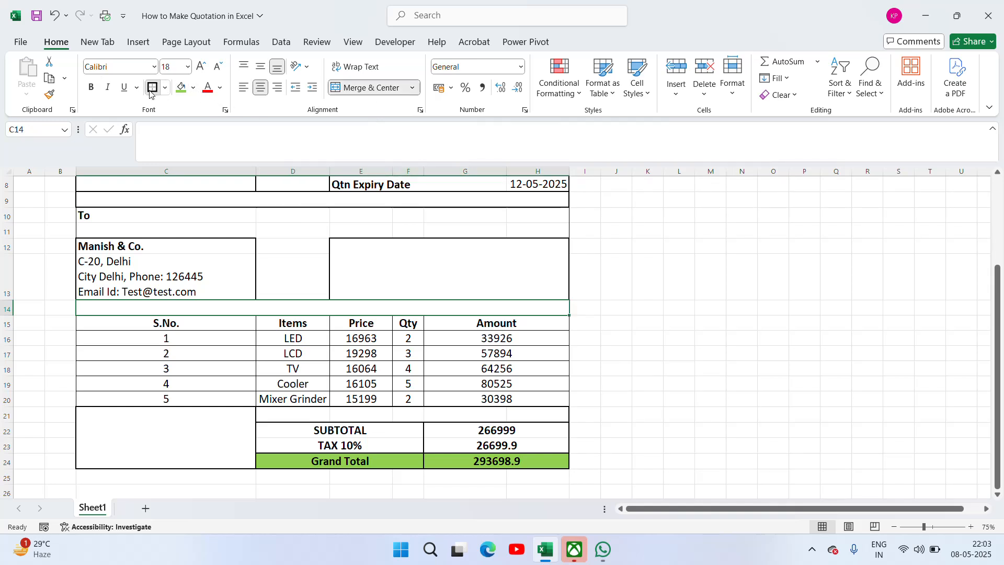
Remove all borders from the customer address block in C11:C13
click(291, 253)
key(Up)
key(Left)
key(Left)
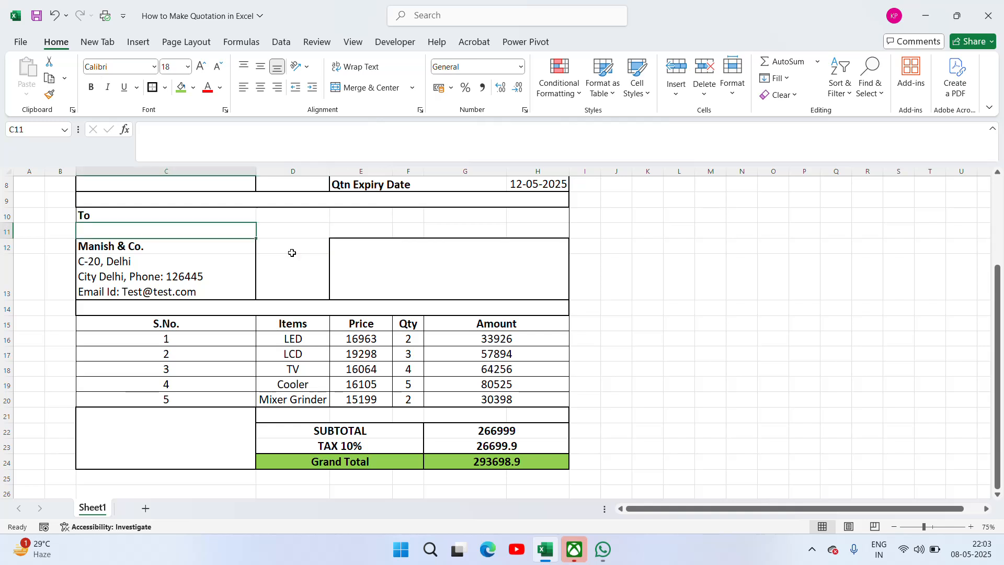
key(Up)
key(Right)
key(Down)
key(shift+Down)
key(shift+Down)
key(shift+Down)
key(shift+Up)
key(shift+Left)
key(shift+Left)
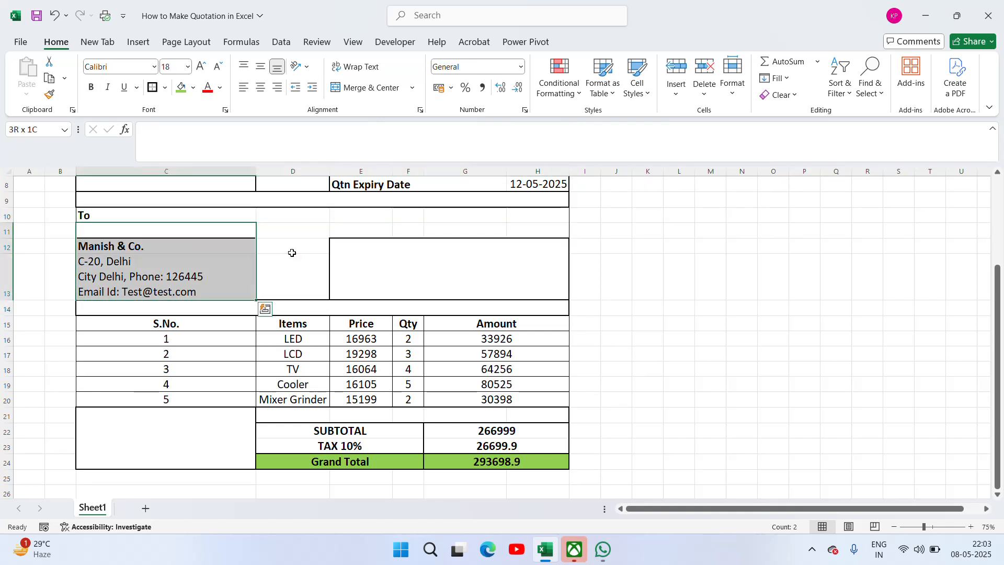
click(164, 88)
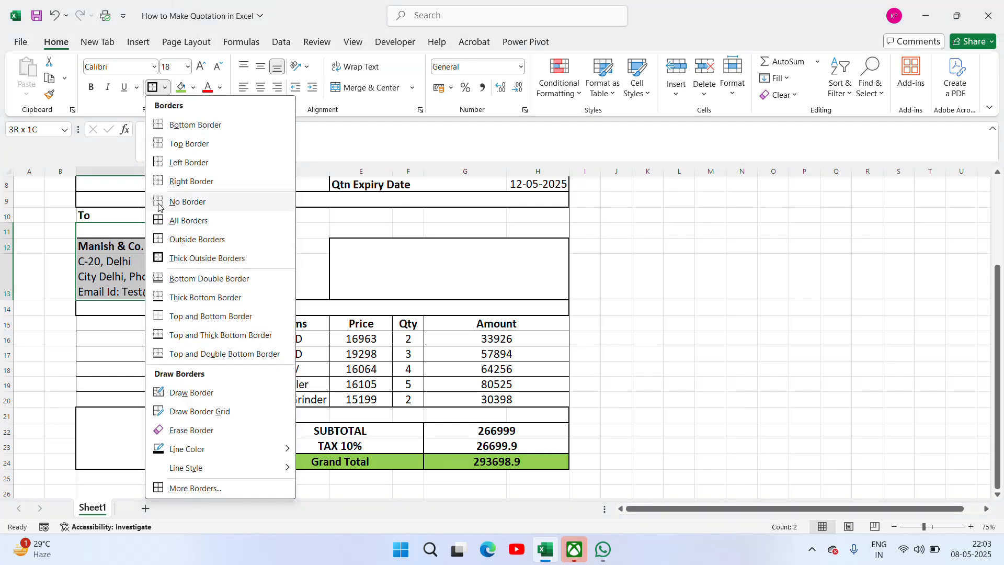
click(180, 201)
click(123, 260)
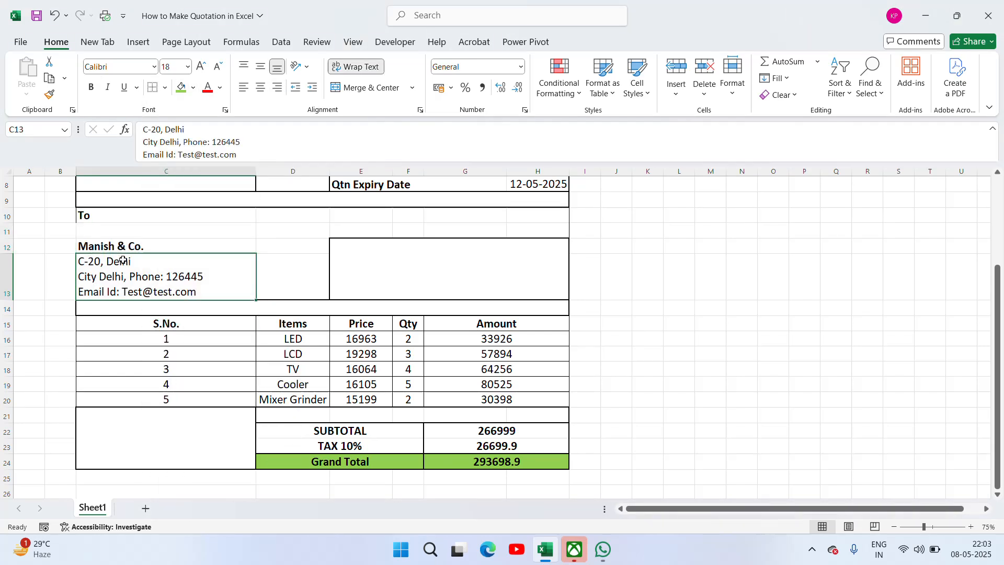
Move the "To" label from C10 down to C11, directly above the customer's name
click(145, 216)
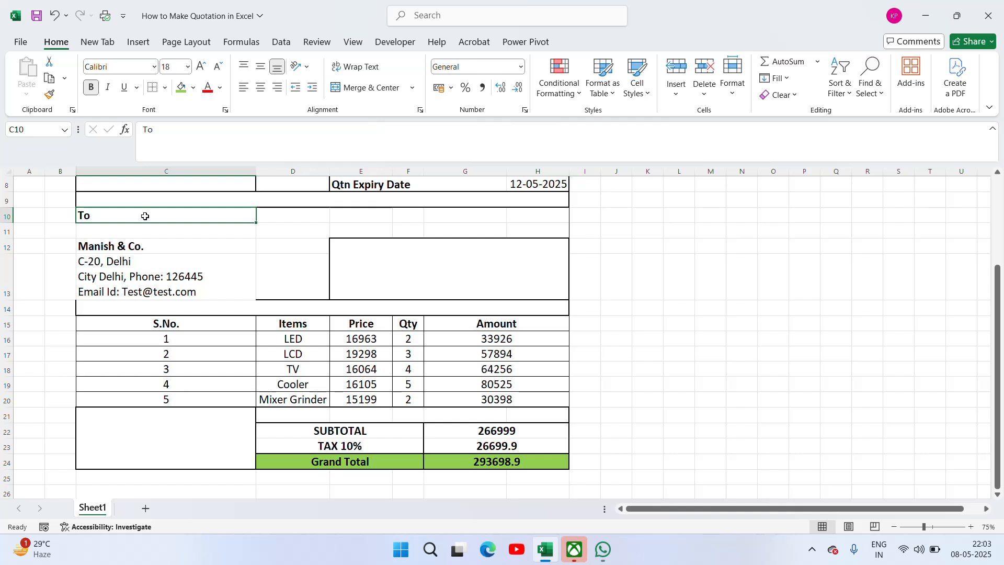
key(ctrl+c)
key(Down)
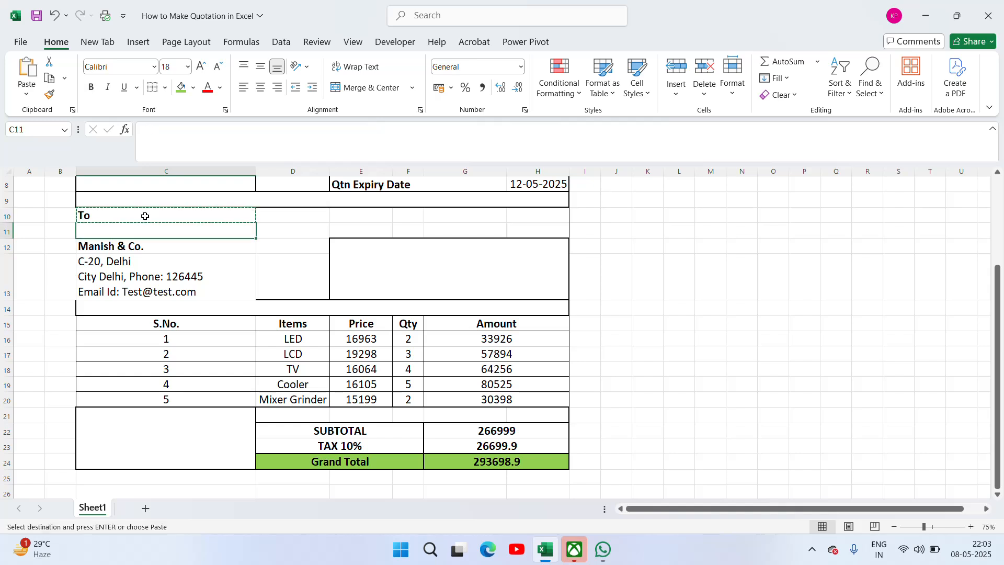
key(ctrl+v)
Add a thick outside border around the "To" label and customer address in C11:C13
key(shift+Down)
key(shift+Down)
key(shift+Down)
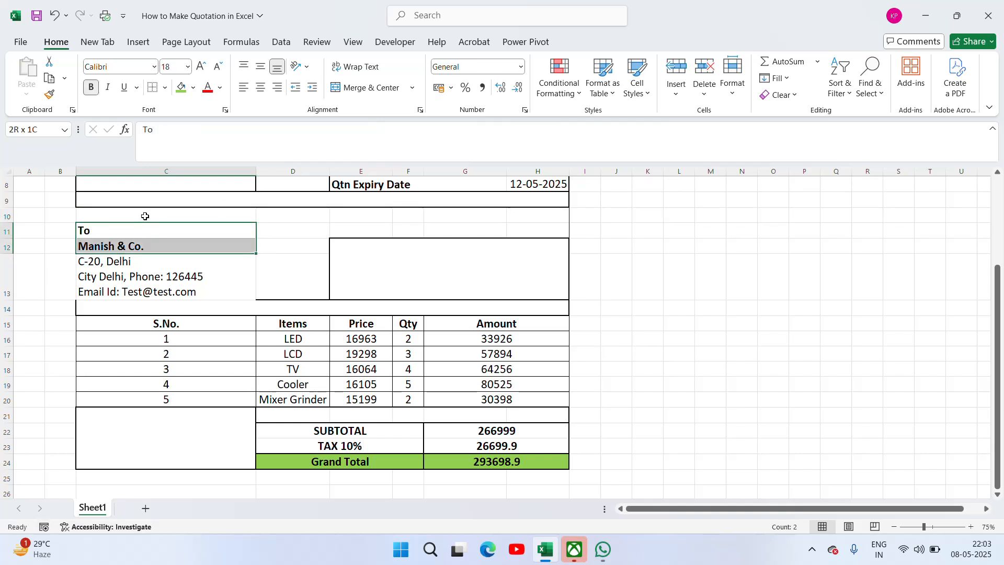
key(shift+Up)
key(shift+Left)
key(shift+Left)
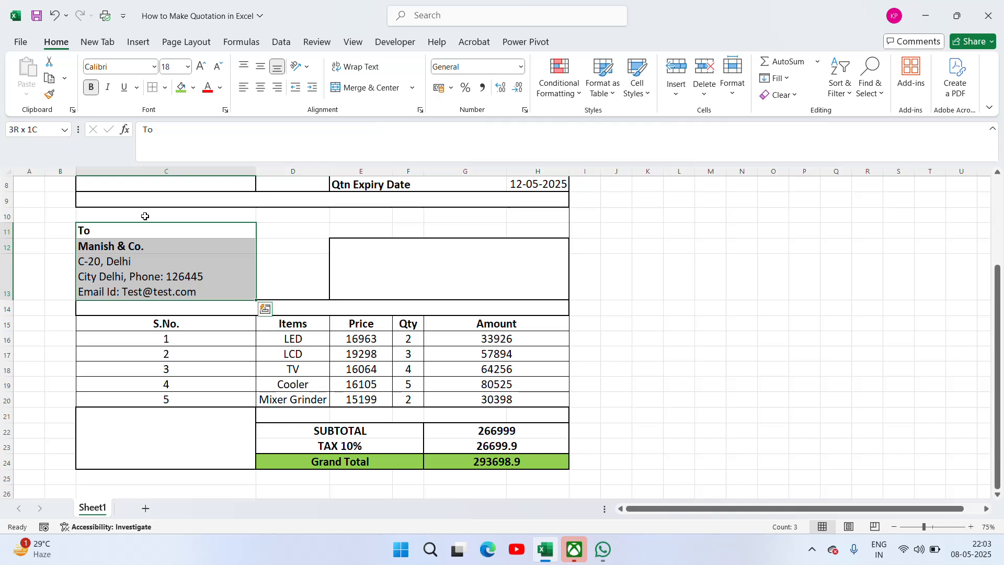
click(168, 90)
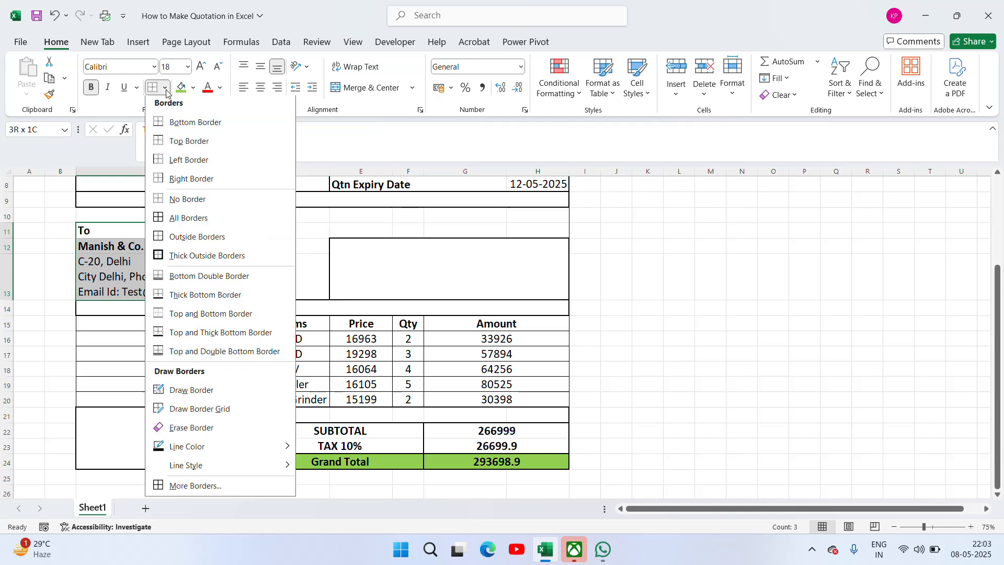
click(172, 258)
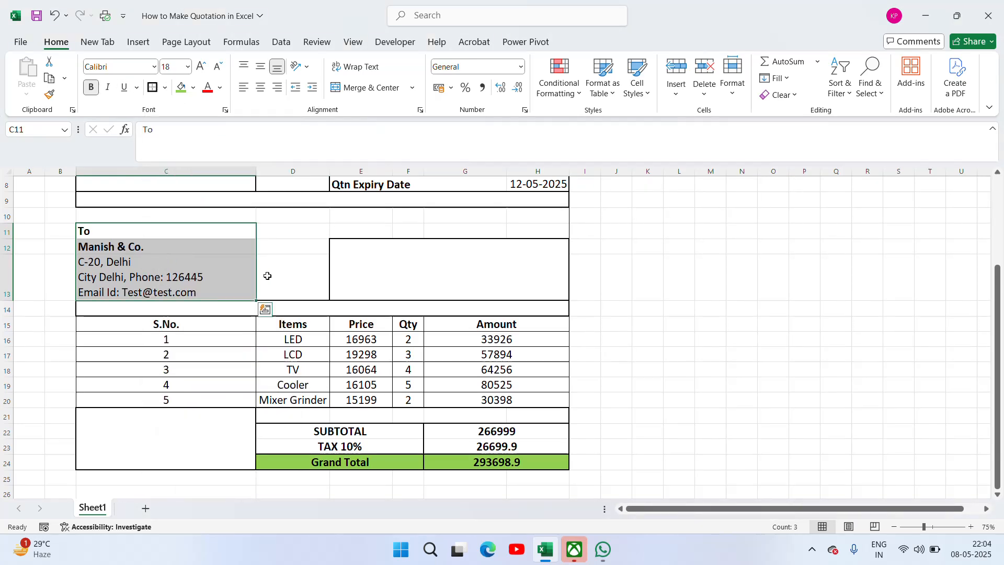
Merge D11:H13 beside the customer address into one cell and outline it with a thick outside border
click(296, 229)
key(shift+Down)
key(shift+Down)
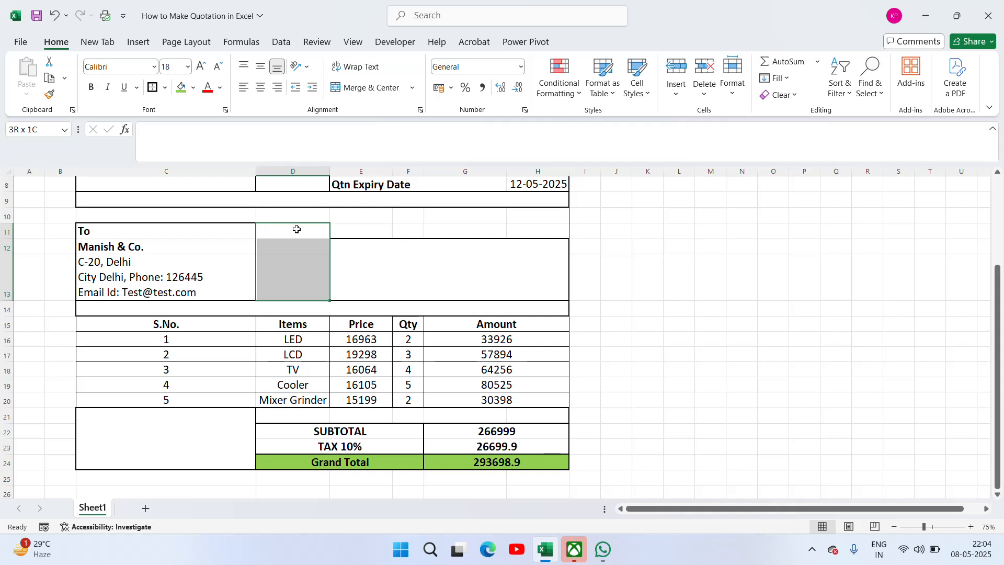
key(shift+Right)
key(shift+Right)
key(shift+Right)
key(shift+Right)
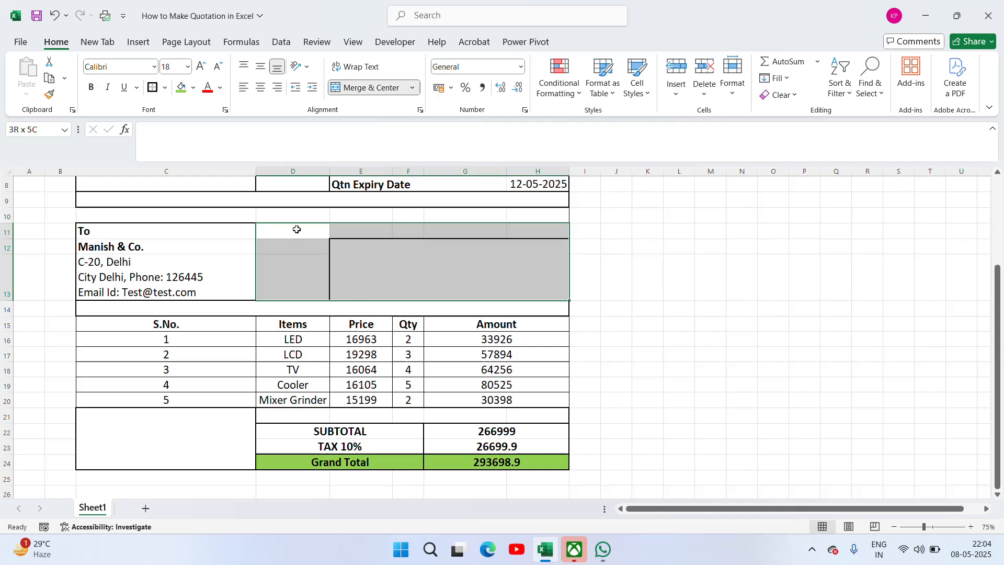
click(368, 88)
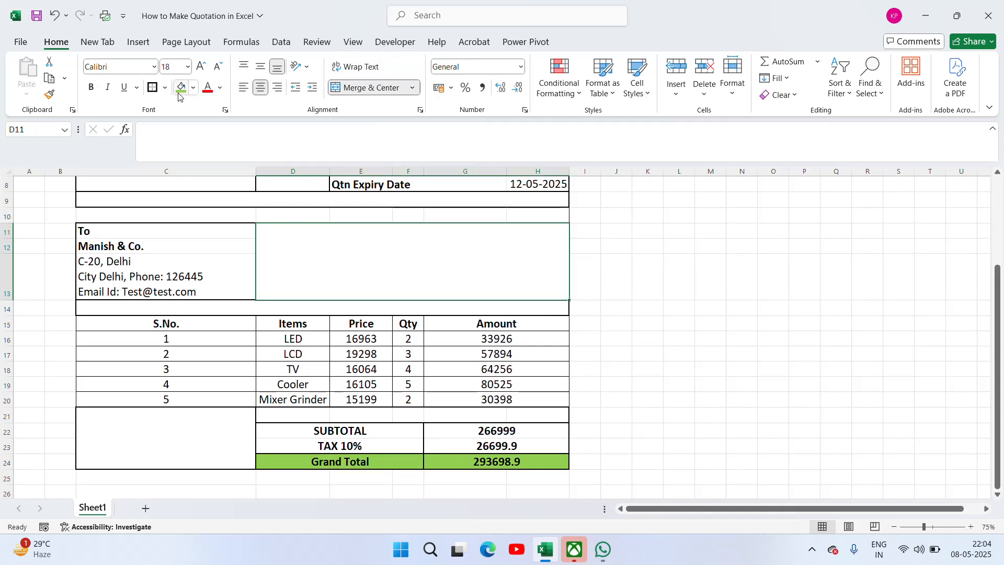
click(658, 282)
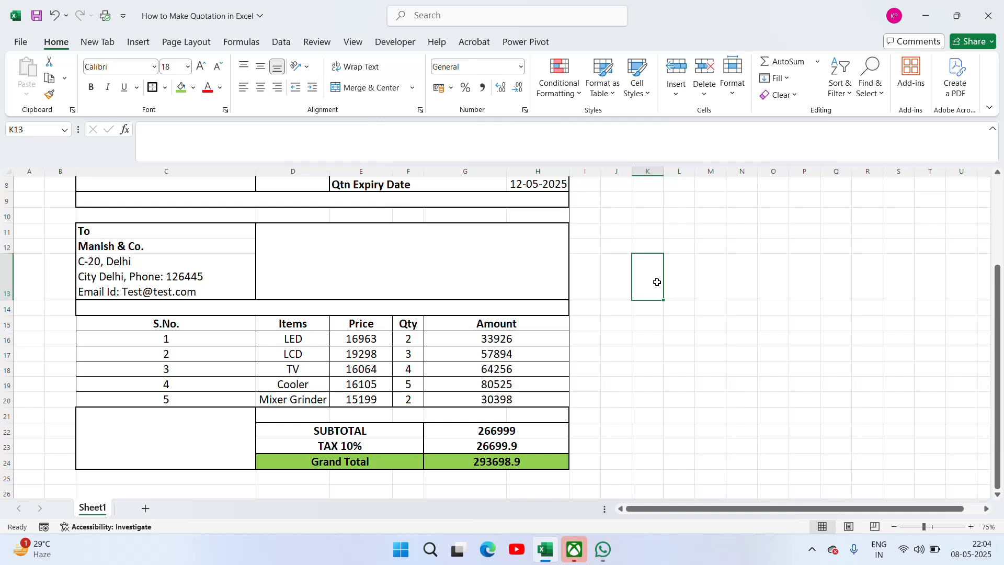
Enter the heading "Terms & Conditons" in C27 below the totals
click(192, 339)
key(Down)
key(Down)
key(Down)
key(Down)
key(Down)
key(Down)
key(Down)
key(Down)
key(Down)
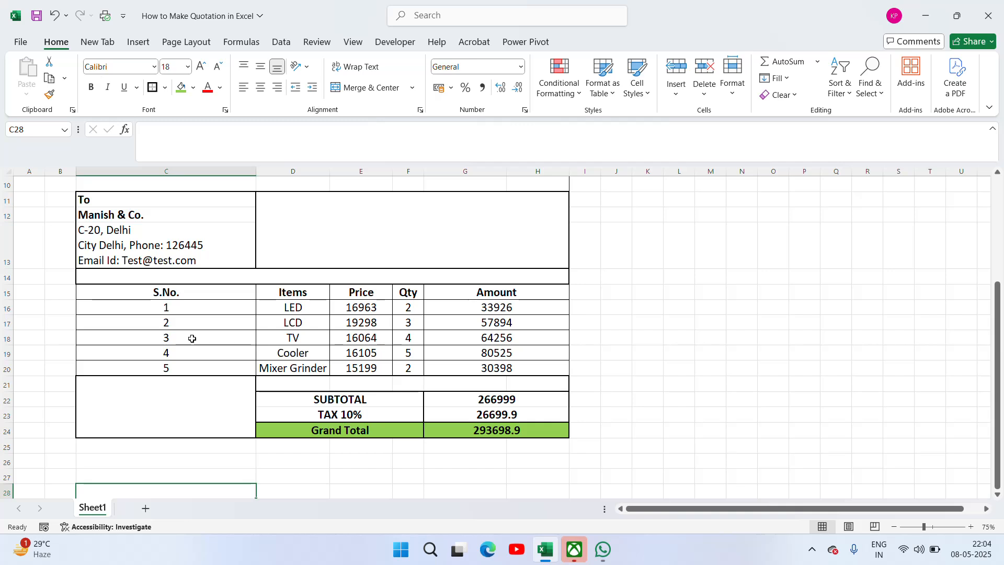
key(Up)
key(Up)
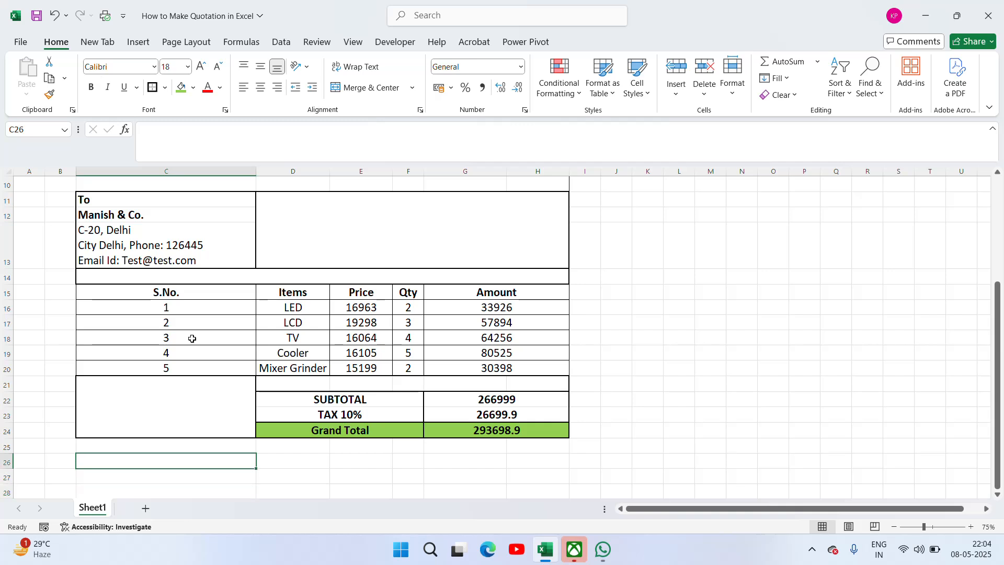
key(Down)
text(Terms )
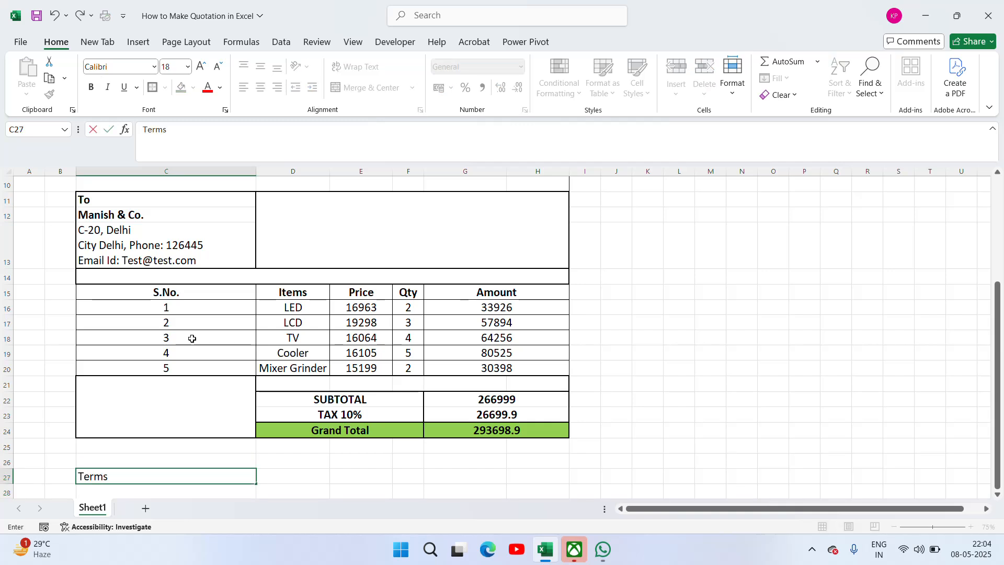
text(& Condit)
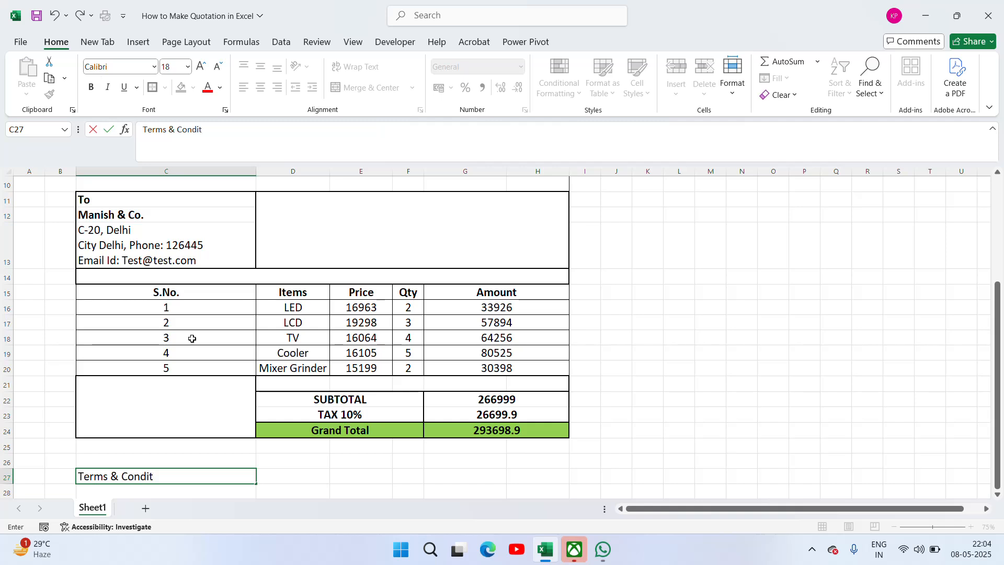
text(ons)
key(Return)
Correct the heading in C27 to "Terms & Conditions" and make it bold
key(Up)
key(F2)
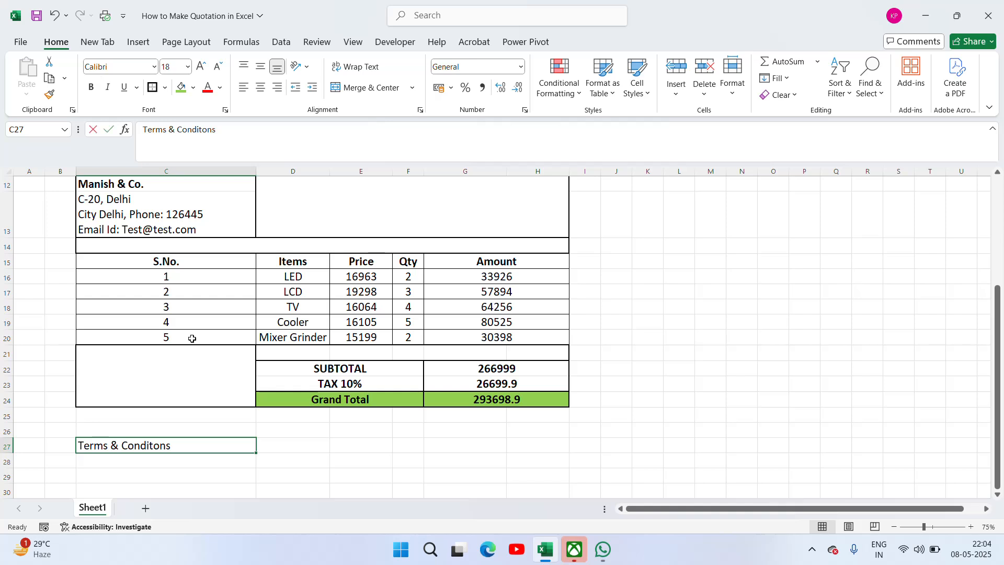
key(Left)
key(Left)
key(Left)
key(Left)
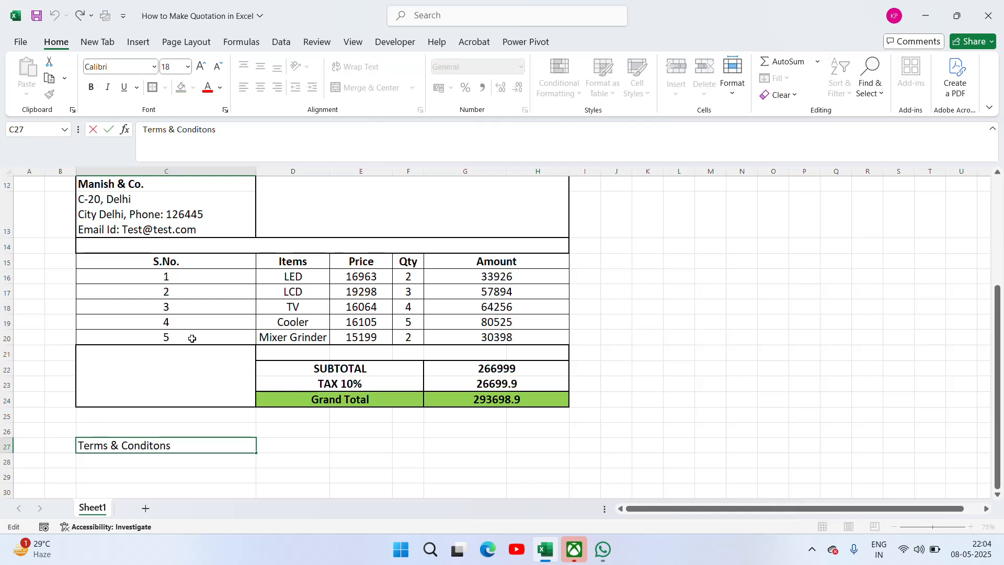
text(i)
key(Return)
key(Up)
key(Up)
key(Down)
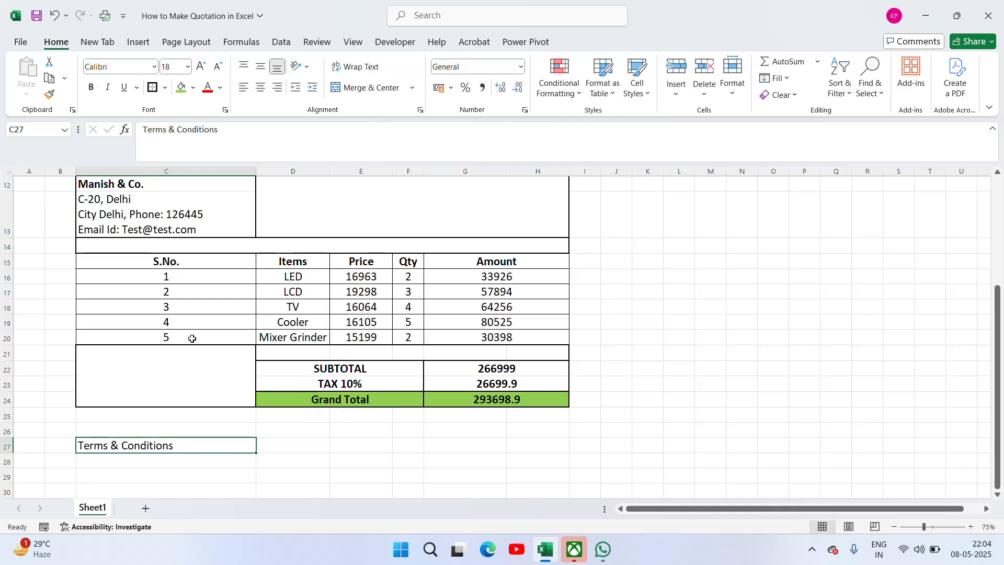
key(ctrl+b)
Enter the term "Cistomer will be billed after including acceptence of this quotaion" in C29
key(Down)
key(Down)
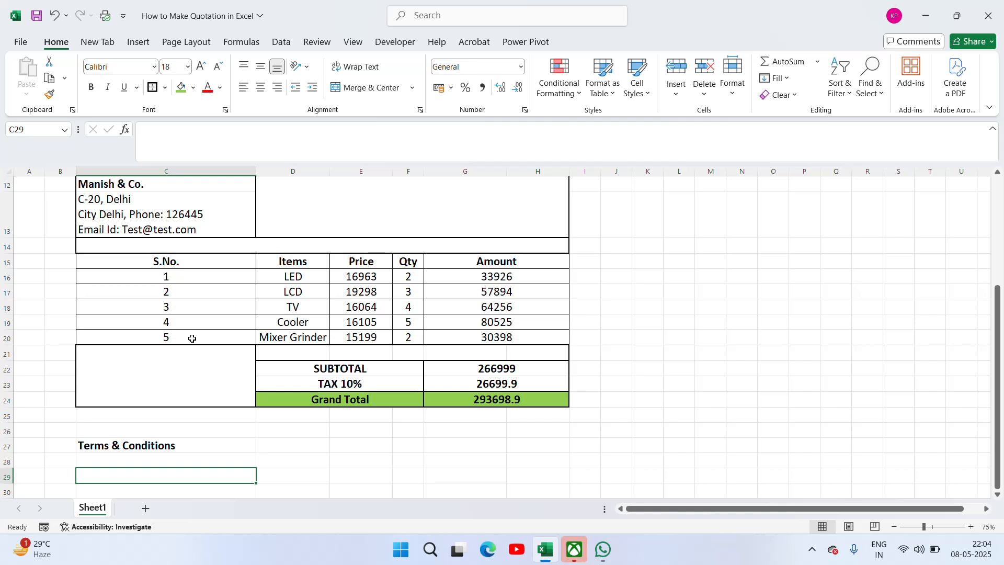
text(Cistomer will be billed after)
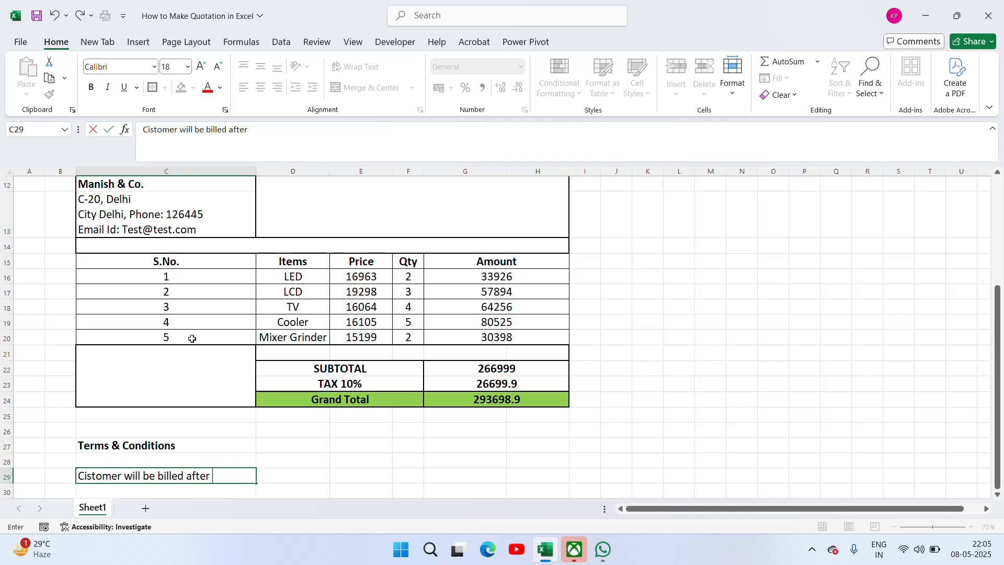
text(including )
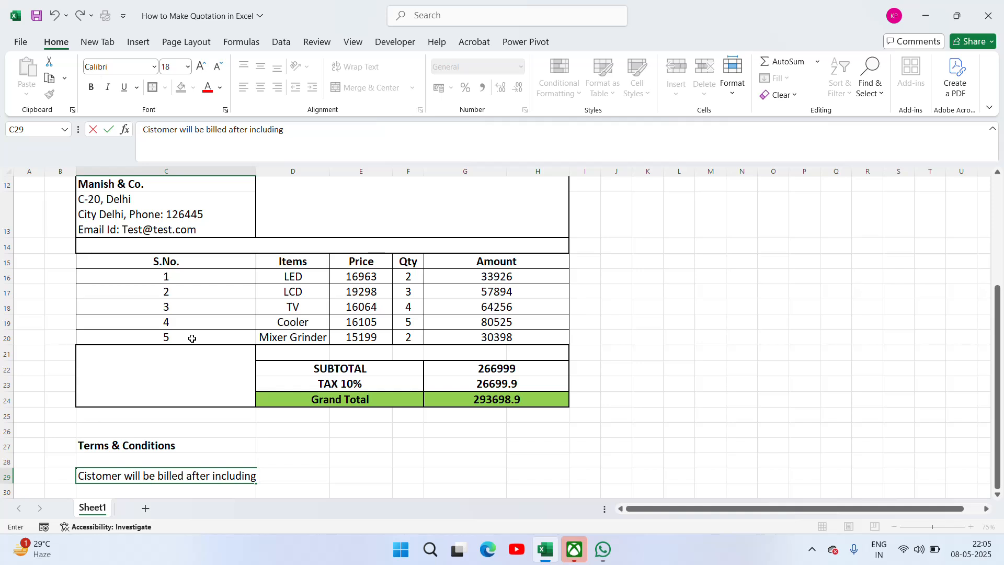
text(acceptence)
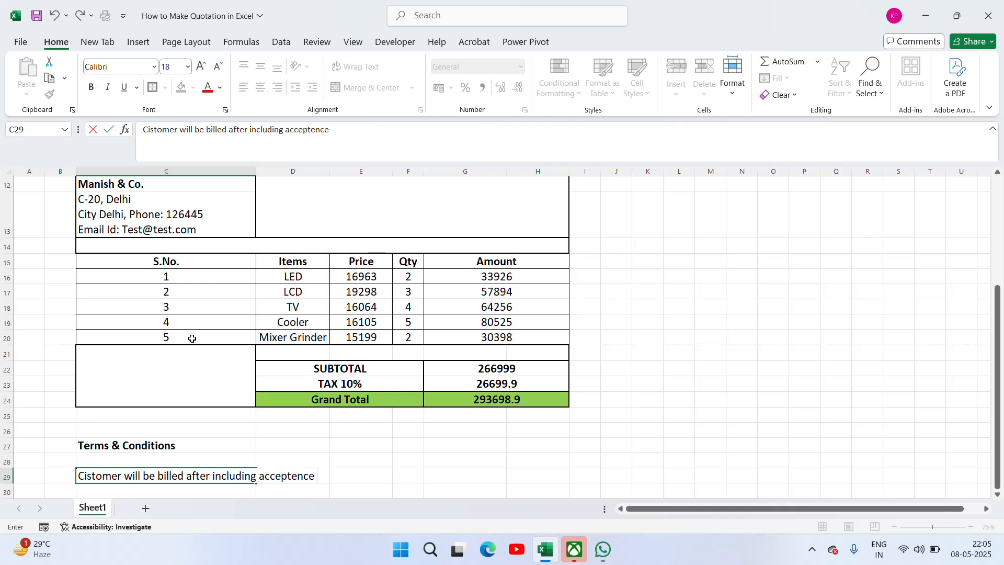
text( of this quo)
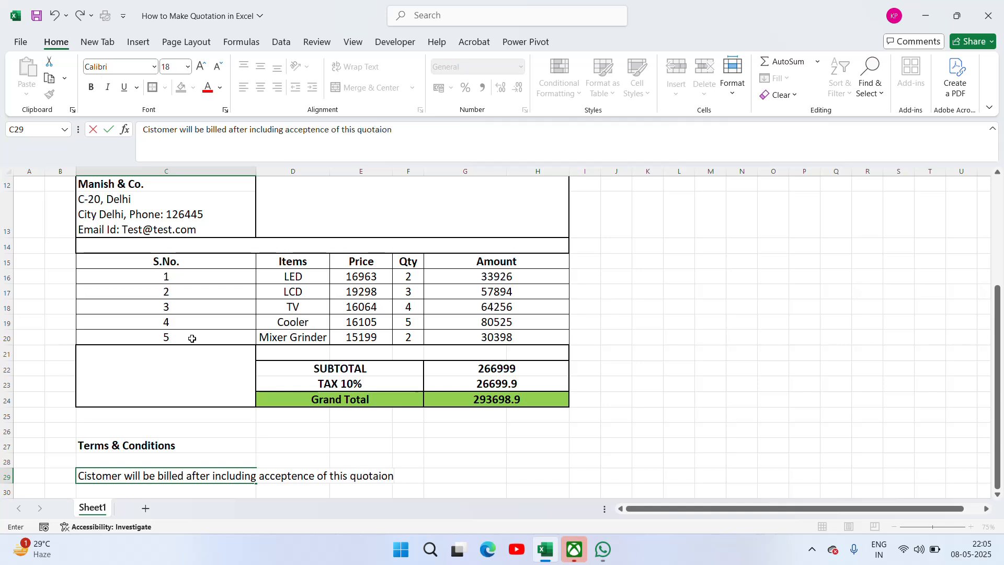
text(taion)
key(ctrl+Return)
Merge C29:F29 and format the billing term in it as left-aligned bold text
key(shift+Right)
key(shift+Right)
key(shift+Right)
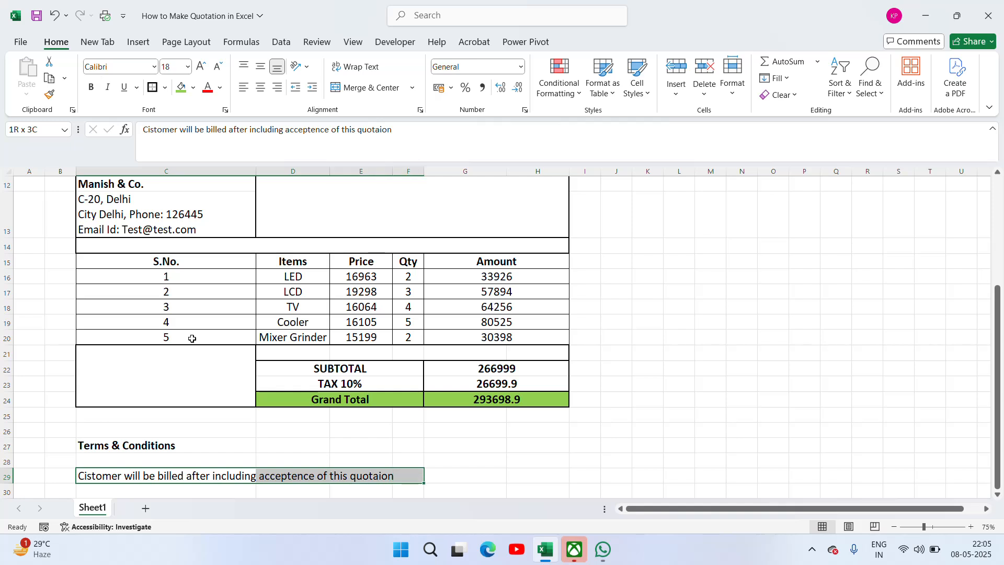
key(shift+Right)
key(shift+Right)
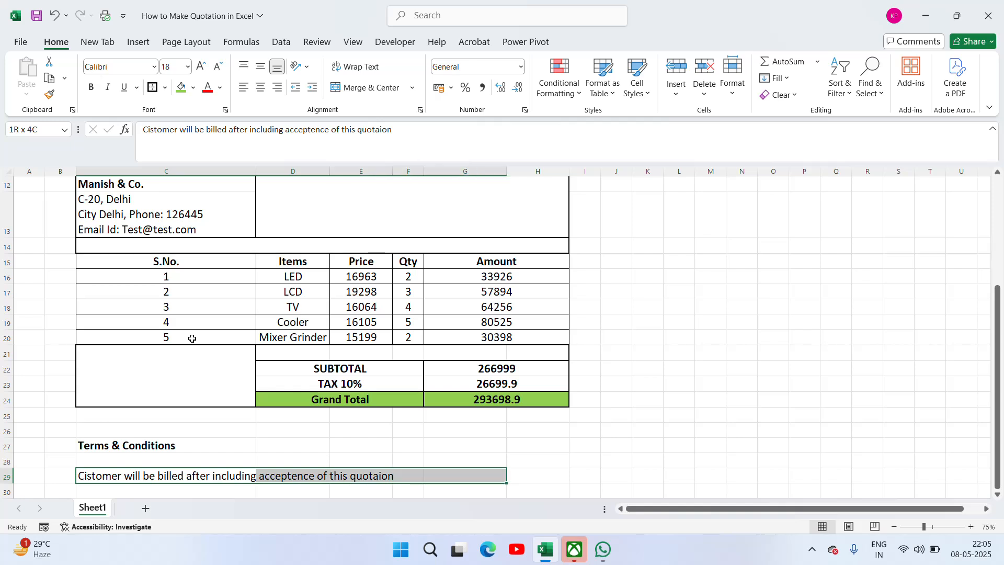
key(shift+Left)
key(shift+Left)
key(shift+Left)
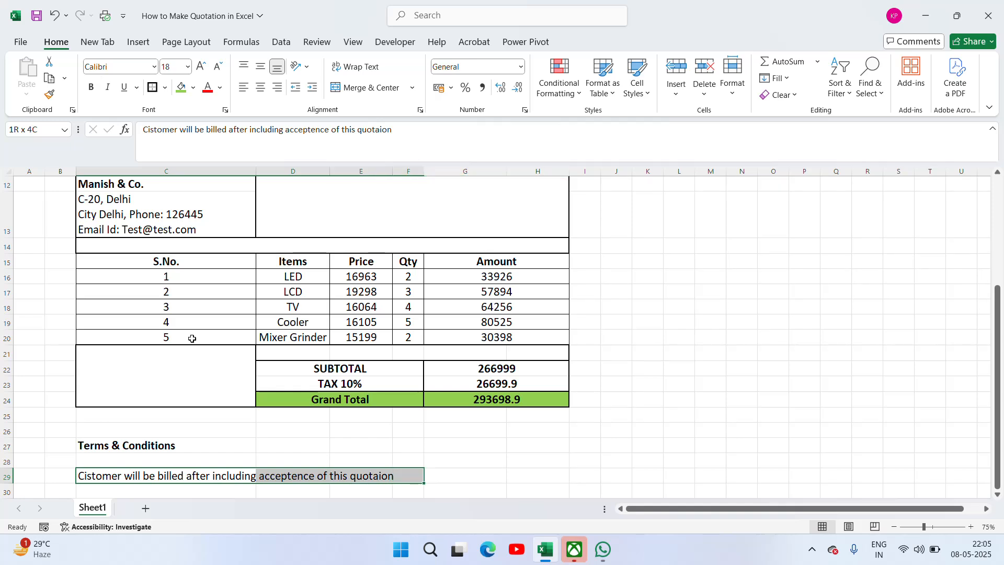
click(369, 88)
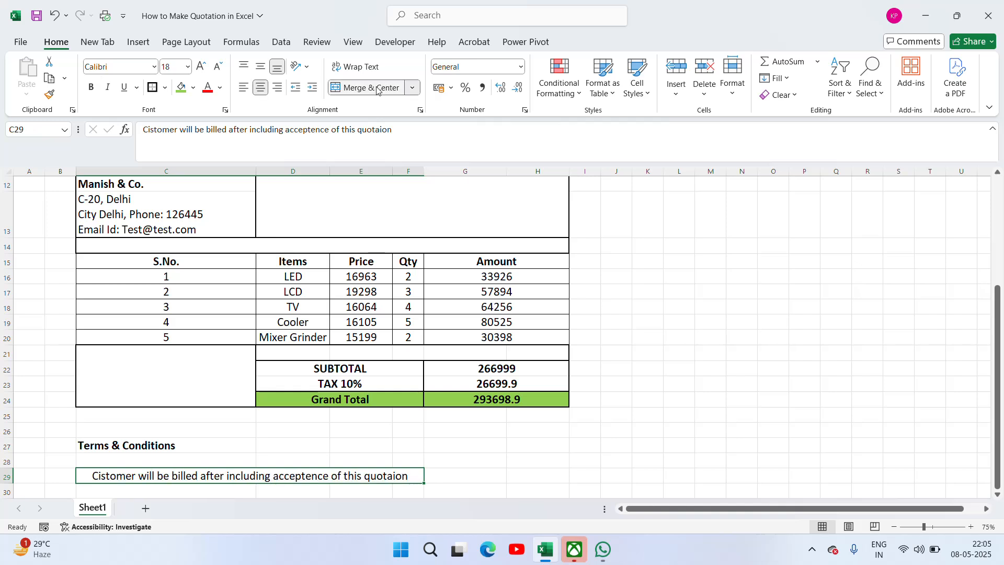
click(243, 86)
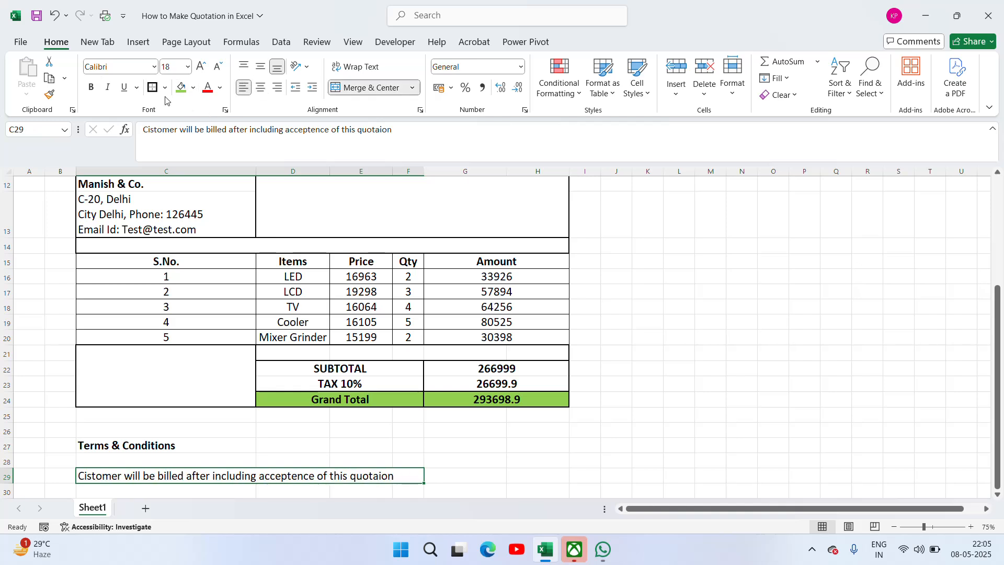
click(88, 89)
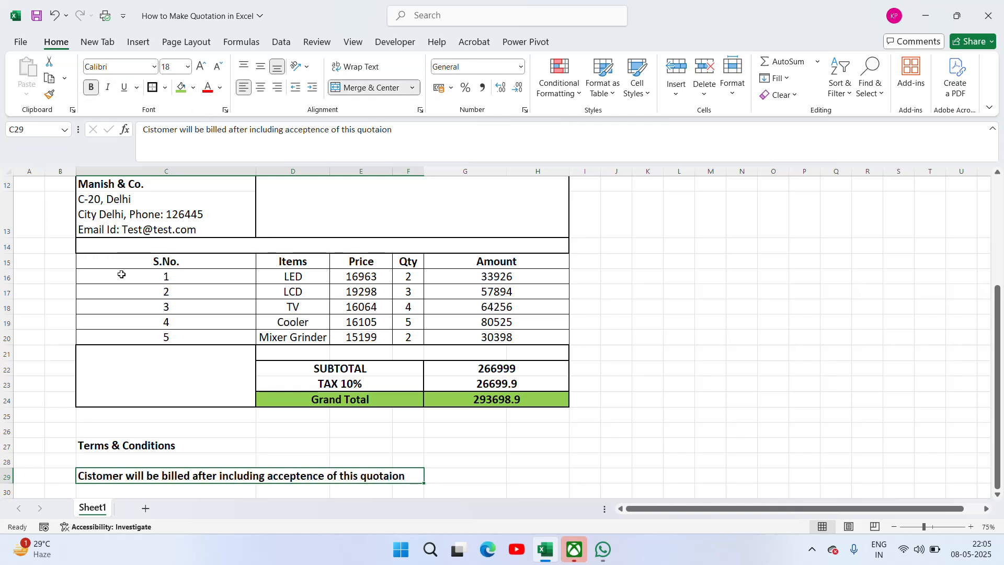
Enter the term "Payment will be due prior to delivery of service and goods" in C30 beneath the billing term
click(183, 486)
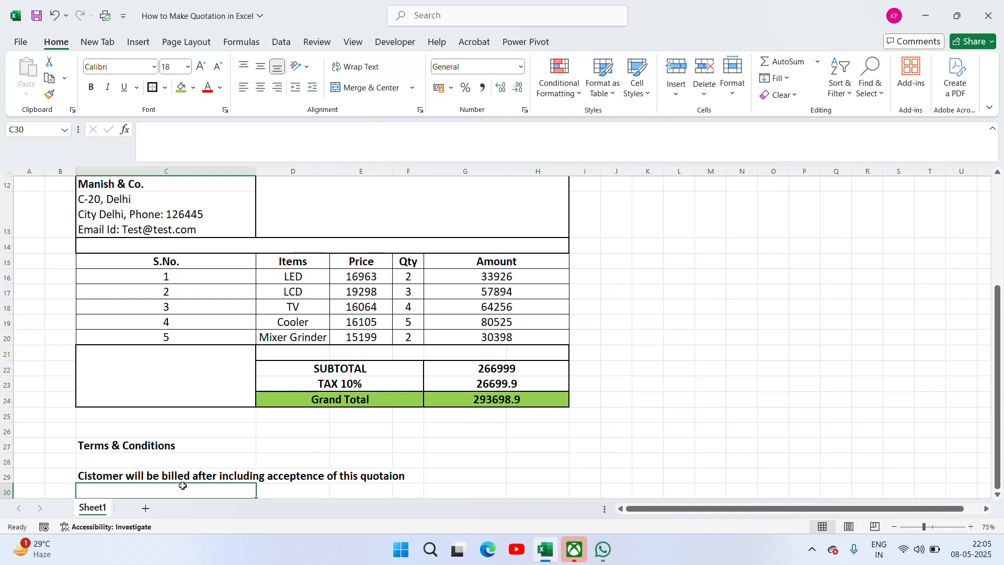
key(Return)
scroll(183, 486, down, 1)
key(Up)
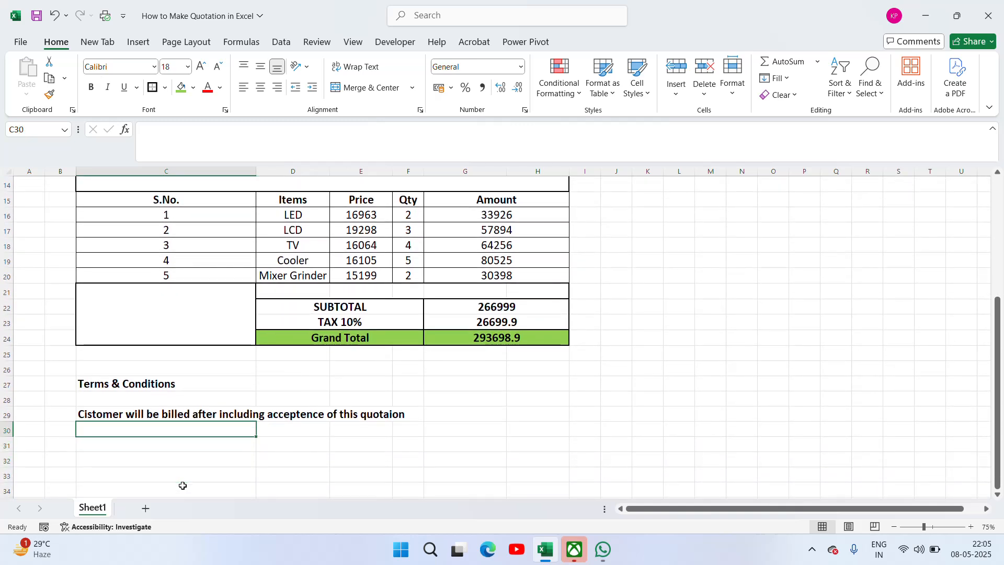
text(Payment w)
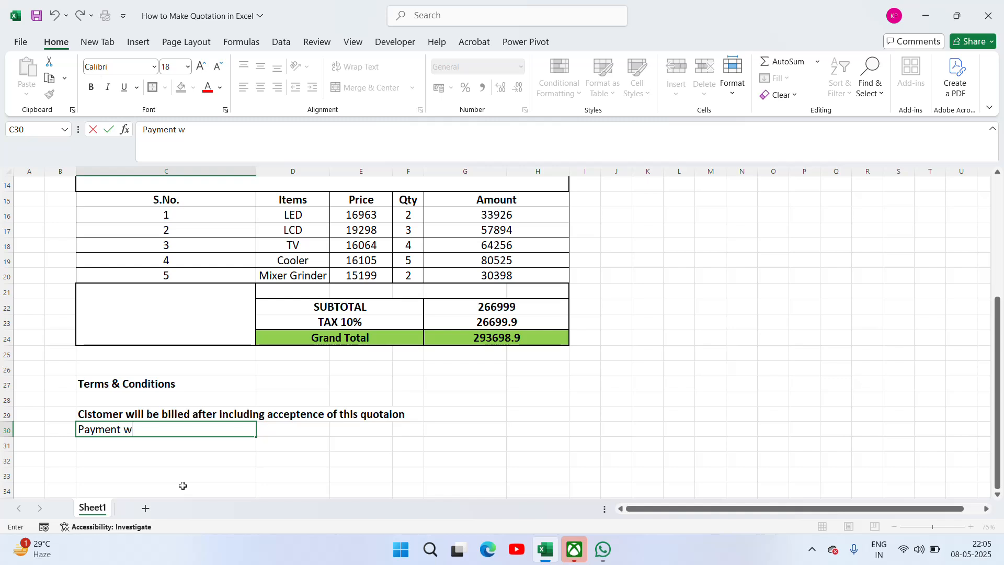
text(ill)
key(BackSpace)
text(be due pr)
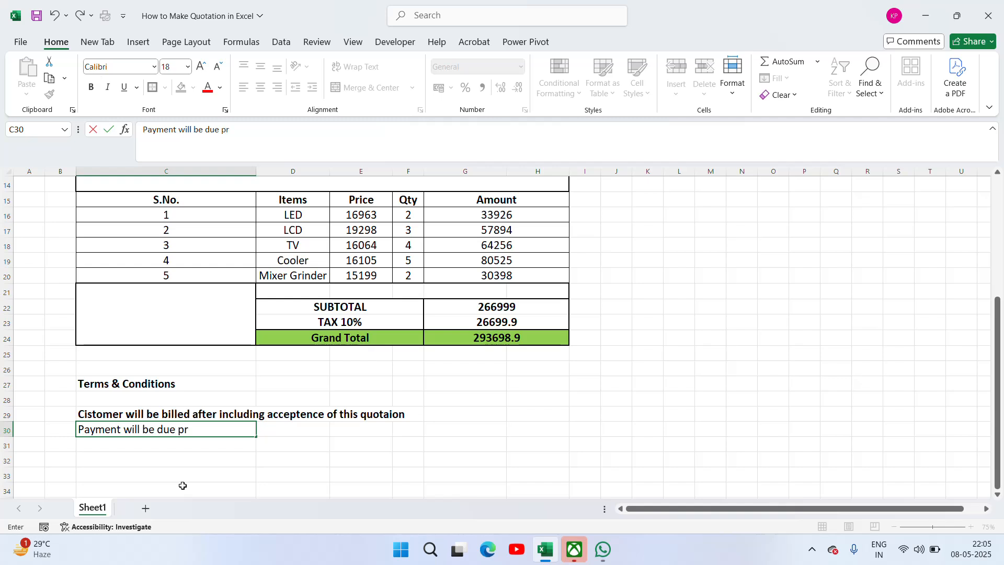
text(ior to delivery)
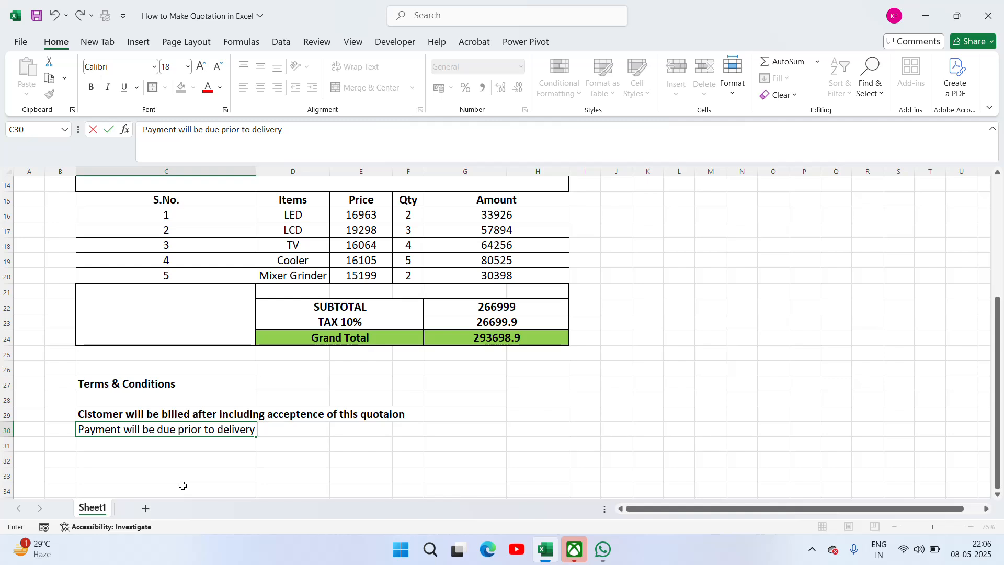
text( of service and goods)
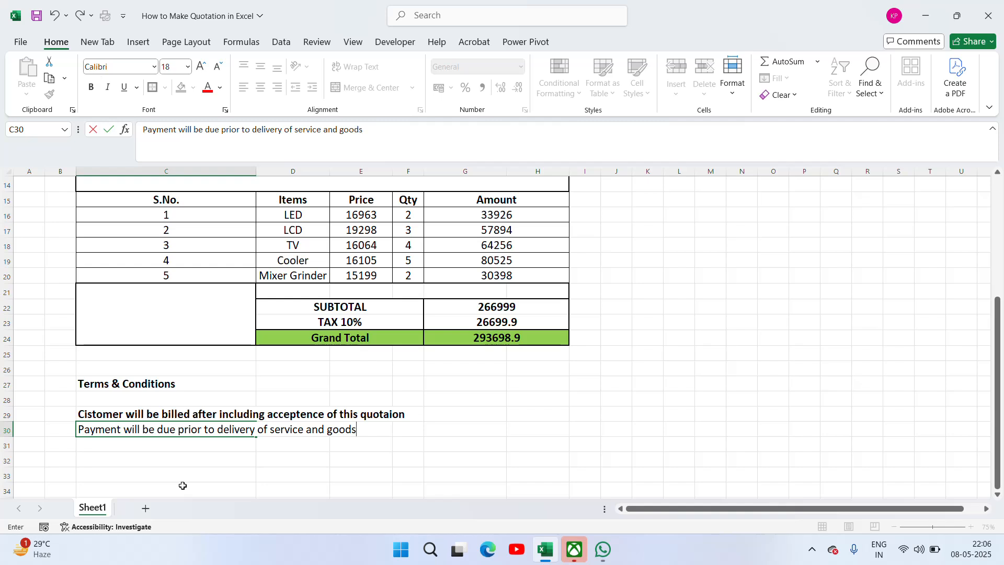
key(Return)
Merge C30:F30 and format the payment term in it as bold, left-aligned text
key(Up)
key(shift+Right)
key(shift+Right)
key(shift+Right)
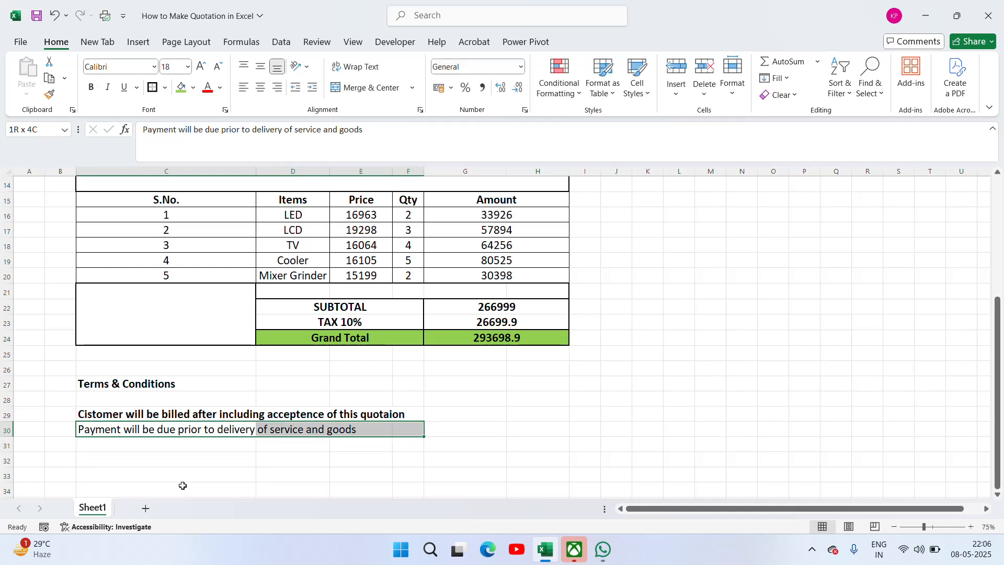
click(369, 88)
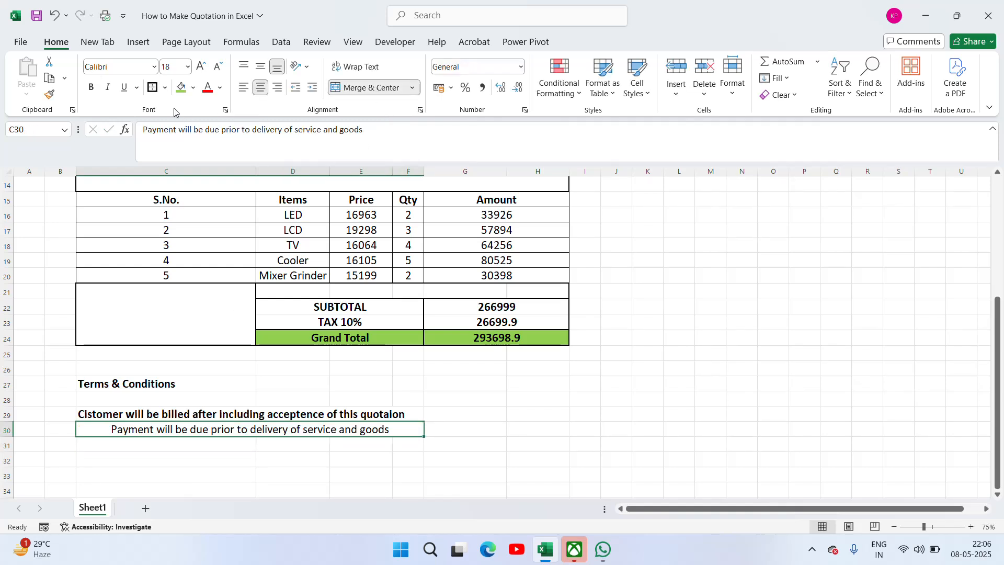
click(91, 88)
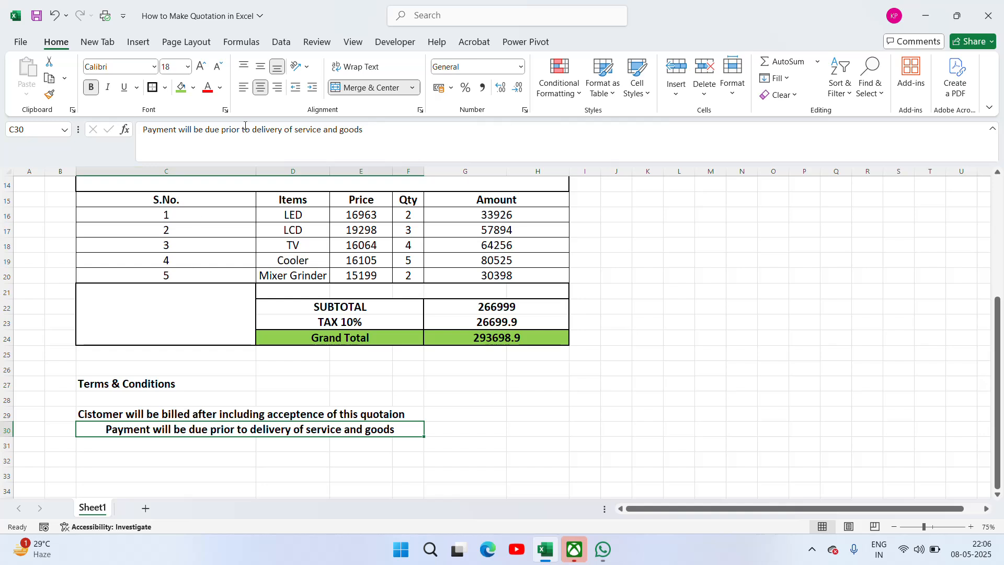
click(243, 87)
Set the font size of the seller's company name in C4 to 24
click(189, 417)
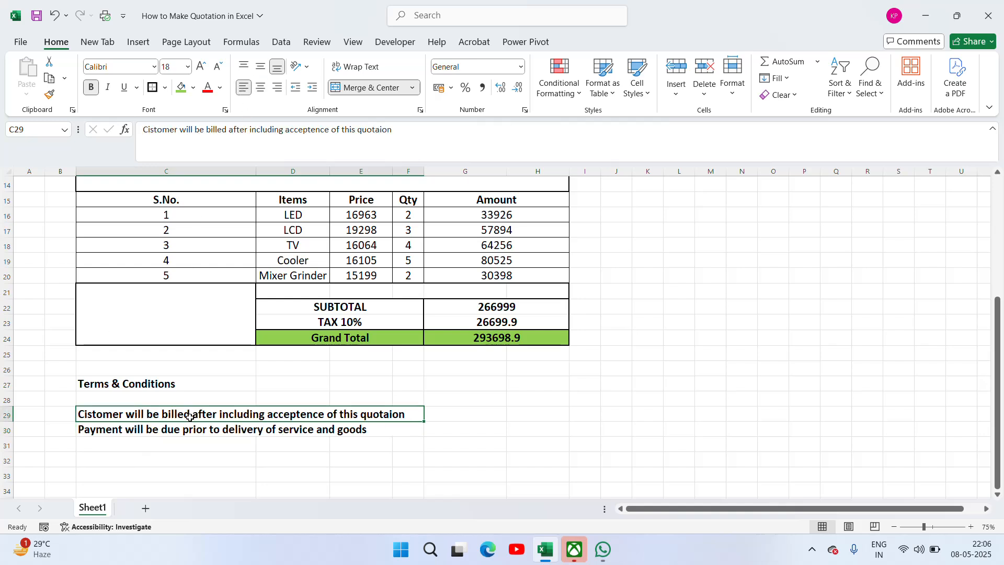
key(shift+Down)
click(190, 416)
key(Right)
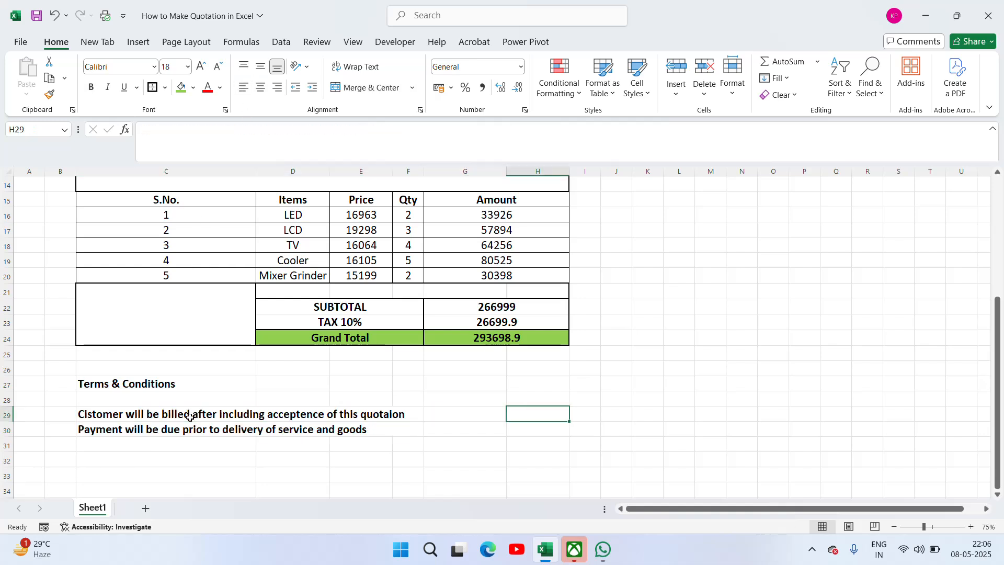
key(Left)
key(Left)
key(Up)
key(Up)
key(Up)
key(Up)
key(Up)
key(Up)
key(Up)
key(Up)
key(Up)
key(Up)
key(Up)
key(Up)
key(Up)
key(Up)
key(Up)
key(Up)
key(Up)
key(Up)
key(Up)
key(Up)
key(Up)
key(Up)
key(Up)
key(Up)
key(Up)
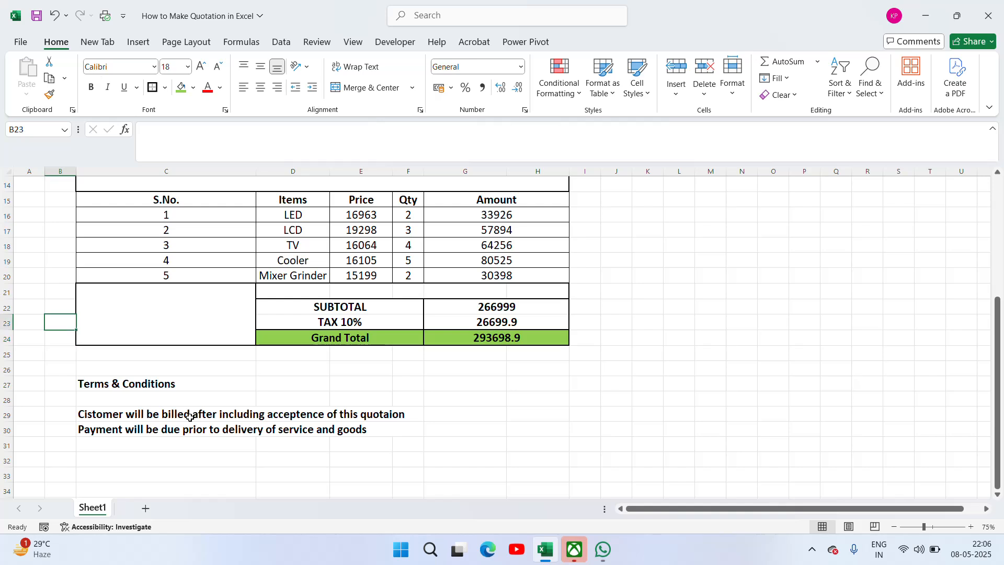
key(Down)
key(Right)
key(Right)
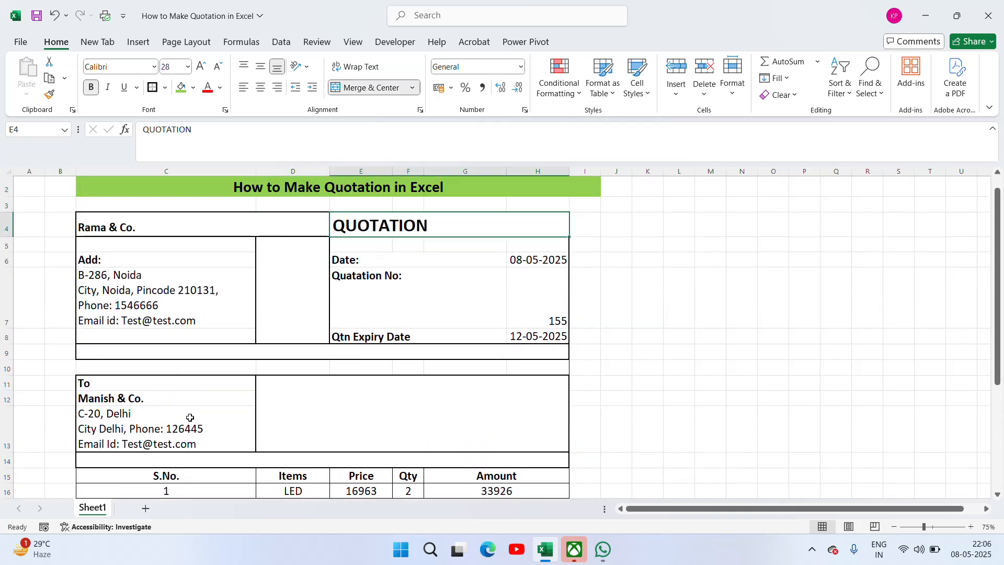
key(Left)
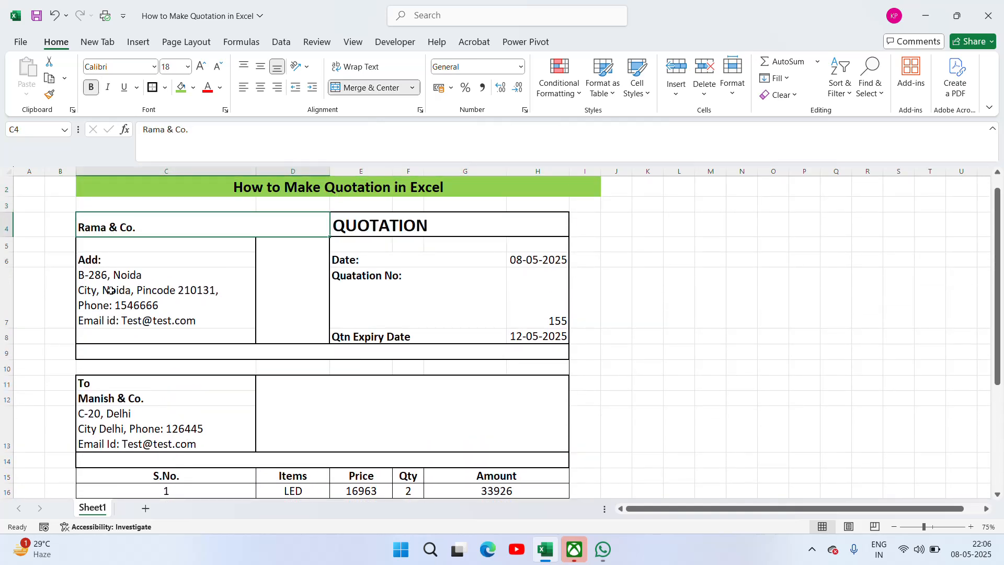
click(175, 67)
text(24)
key(Return)
click(192, 242)
text(0)
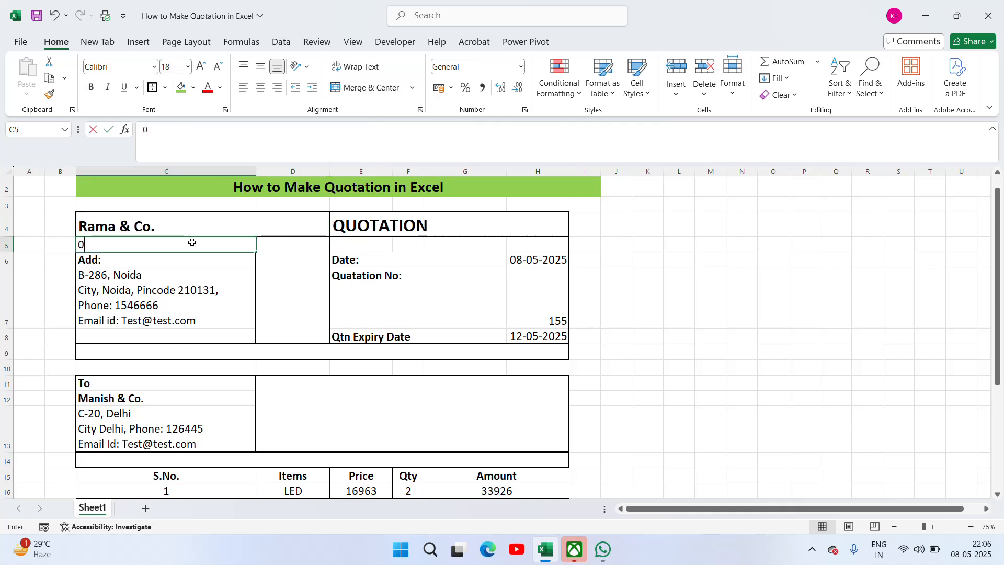
key(Tab)
click(191, 243)
key(Down)
key(Up)
key(Up)
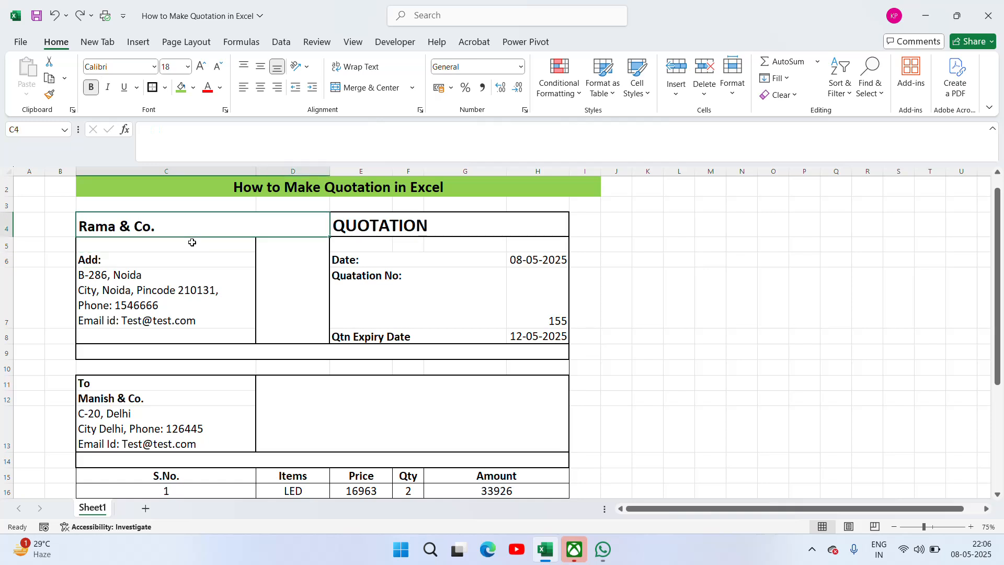
Review the quotation from the company header through the item table down to the Terms & Conditions
key(Down)
key(Down)
key(Down)
key(Down)
key(Down)
key(Down)
key(Down)
key(Down)
key(Down)
key(Down)
key(Down)
key(Down)
key(Down)
key(Down)
key(Down)
key(Down)
key(Down)
key(Down)
key(Down)
key(Down)
key(Up)
key(Up)
key(Up)
key(Up)
key(Up)
key(Up)
key(Up)
key(Up)
key(Up)
key(Up)
key(Up)
key(Up)
key(Up)
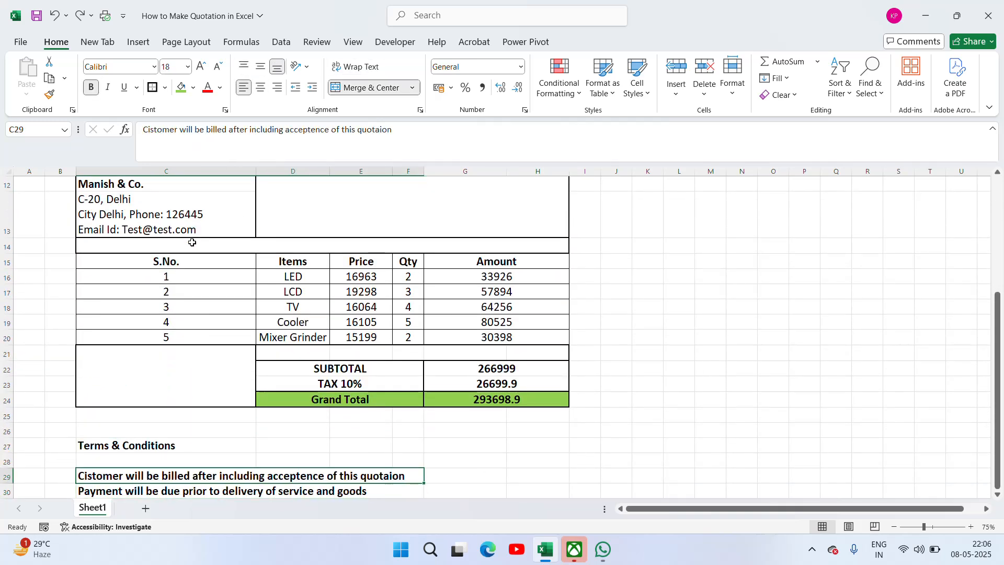
key(Down)
key(Down)
key(Down)
key(Down)
key(Down)
key(Down)
key(Down)
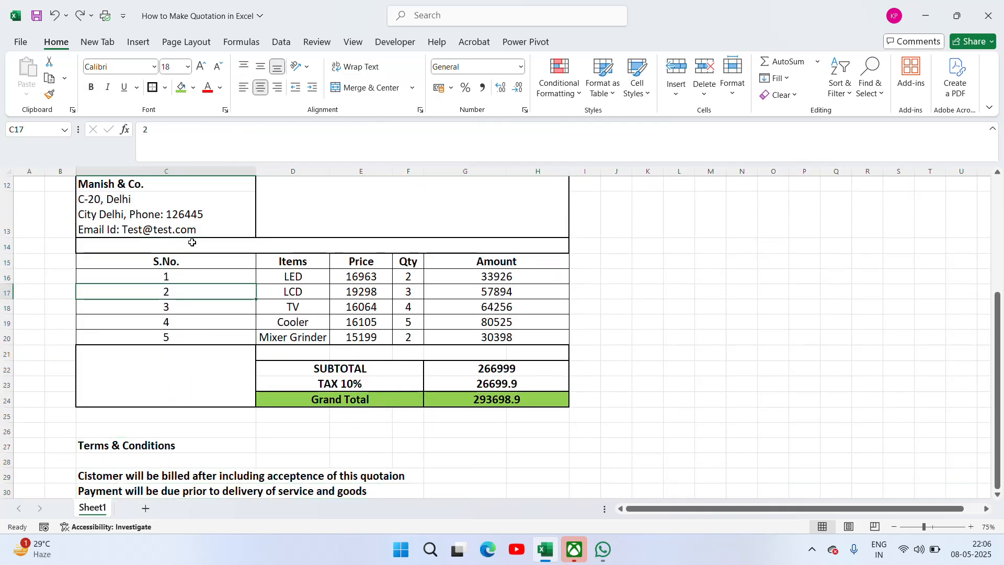
Merge and center the blank cells D21:H21 above the SUBTOTAL row
key(Right)
key(shift+Right)
key(shift+Right)
key(shift+Right)
key(shift+Right)
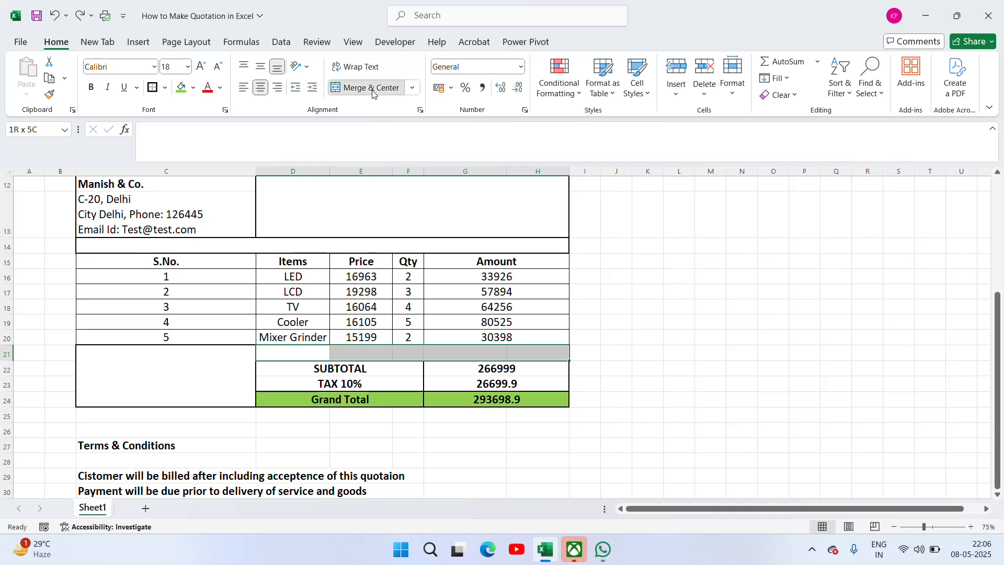
click(347, 87)
click(622, 322)
click(475, 435)
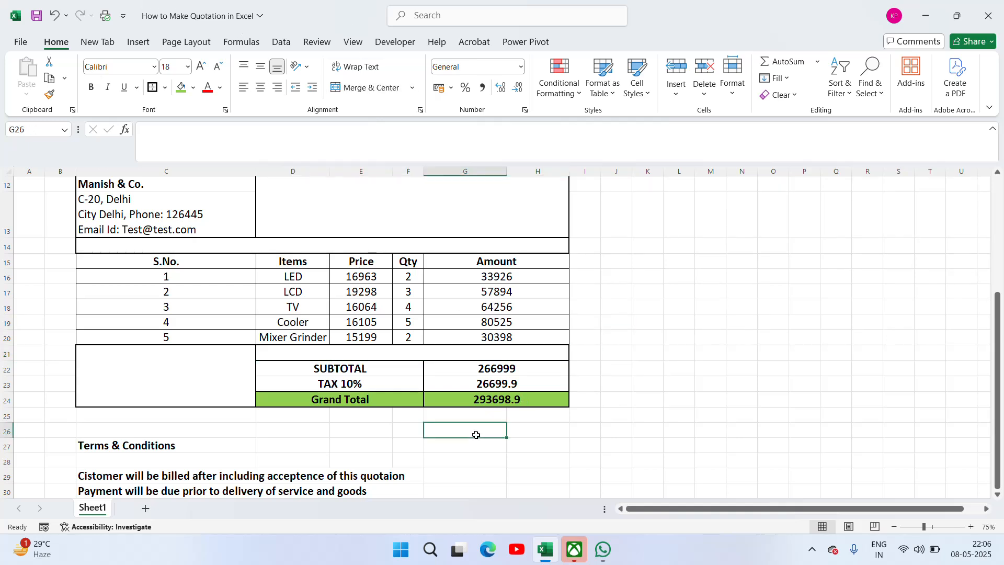
key(Up)
key(Left)
key(Left)
key(Left)
key(Left)
key(Left)
key(Right)
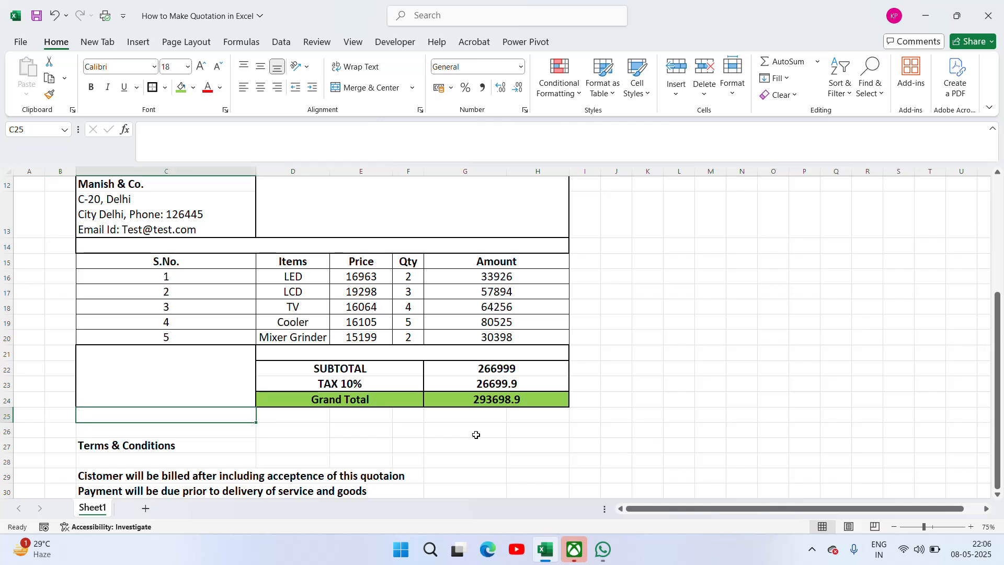
key(shift+Down)
key(shift+Right)
key(shift+Right)
key(shift+Right)
key(shift+Right)
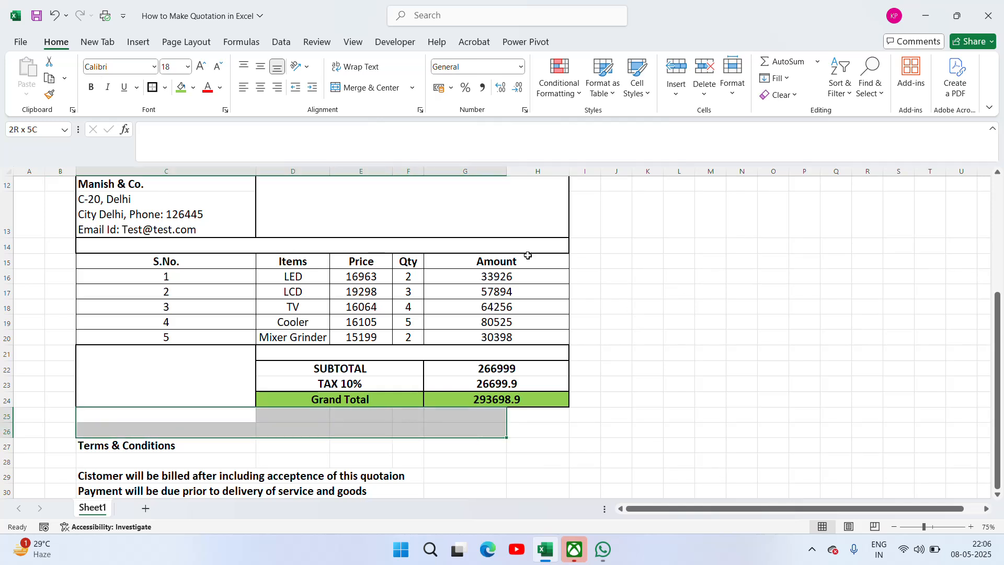
click(596, 305)
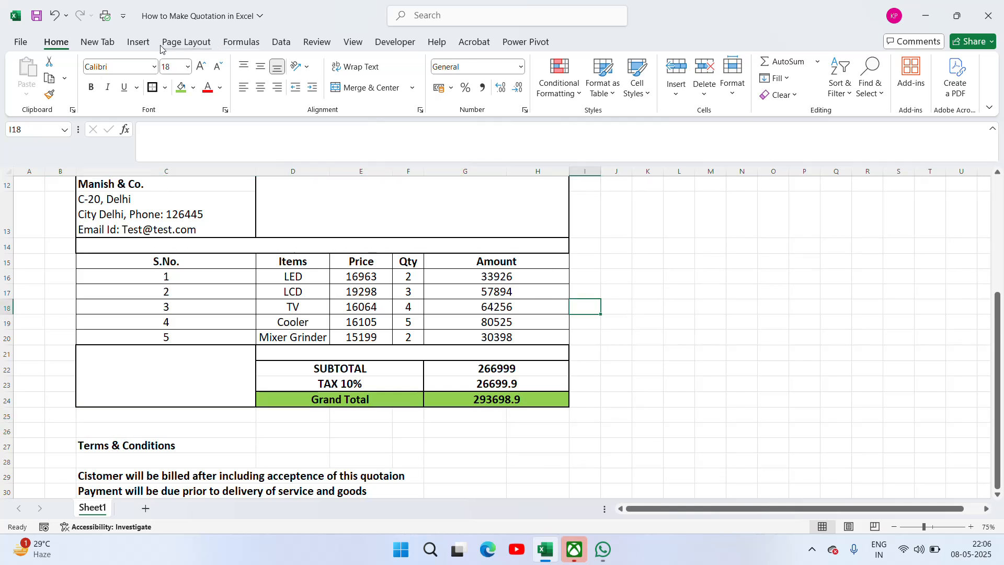
Hide the gridlines on the quotation worksheet
click(353, 43)
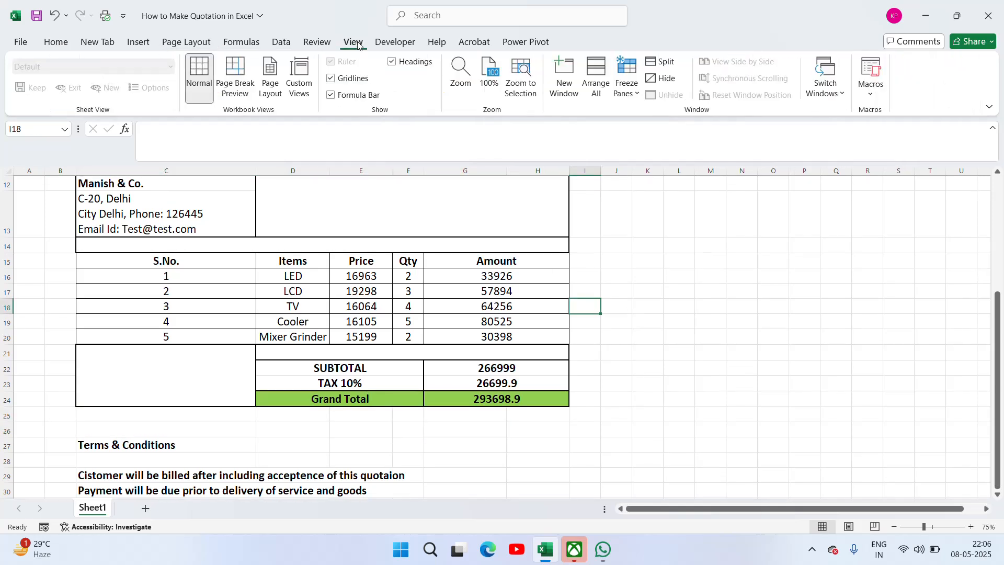
click(332, 79)
key(Down)
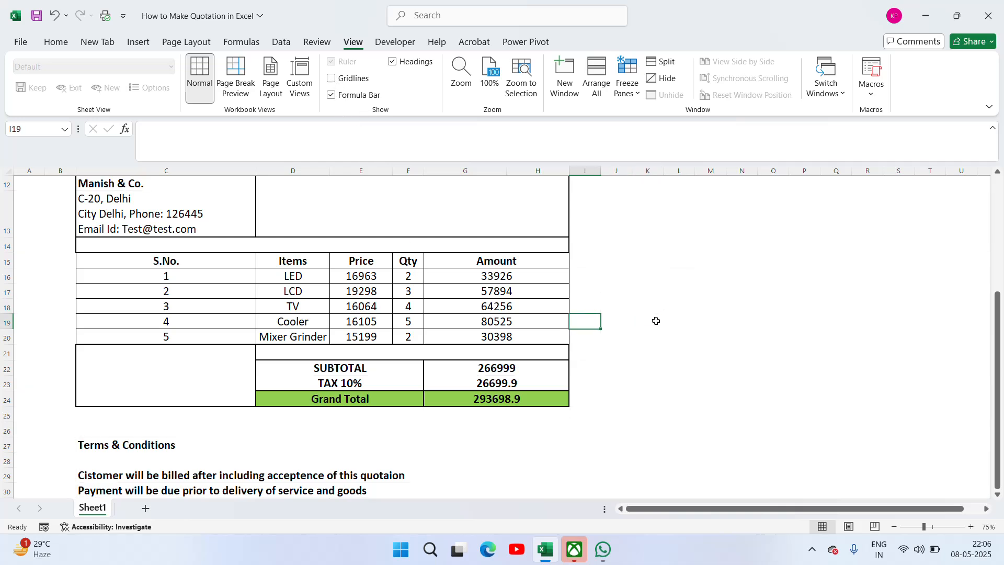
key(Left)
key(Left)
key(Left)
key(Left)
key(Up)
key(Up)
key(Up)
key(Up)
key(Left)
key(Up)
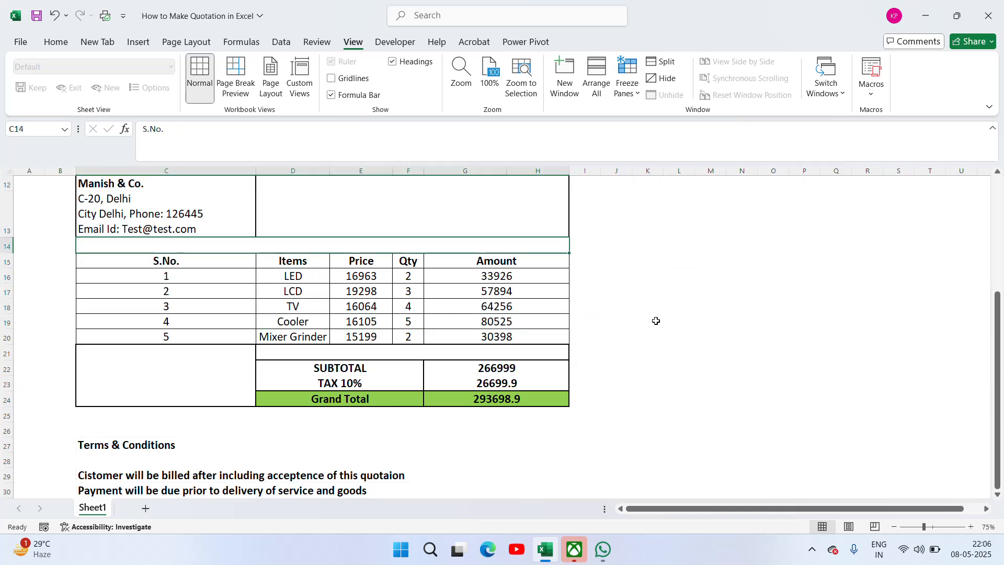
key(shift+Down)
key(shift+Down)
key(shift+Down)
key(shift+Down)
key(shift+Down)
key(shift+Down)
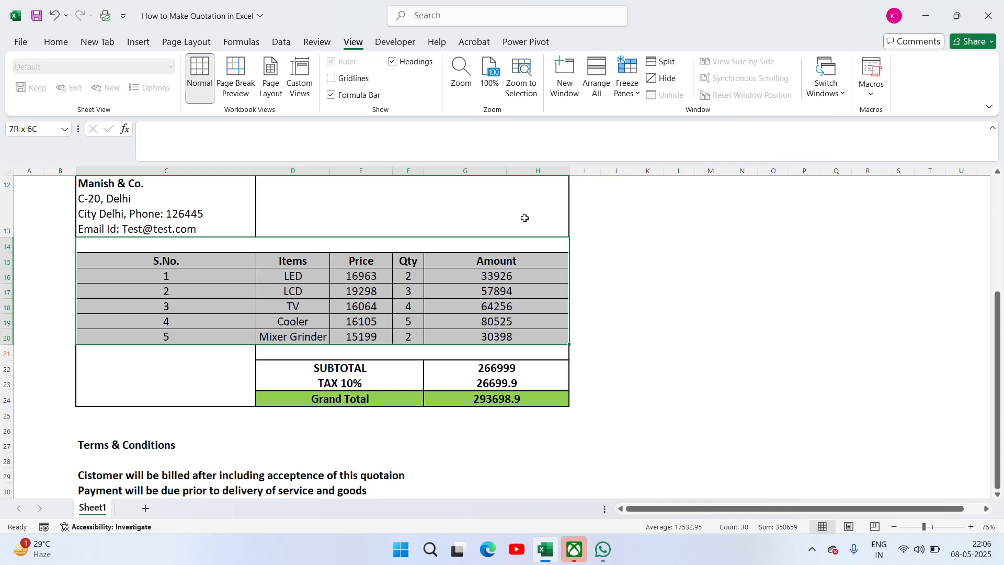
click(24, 46)
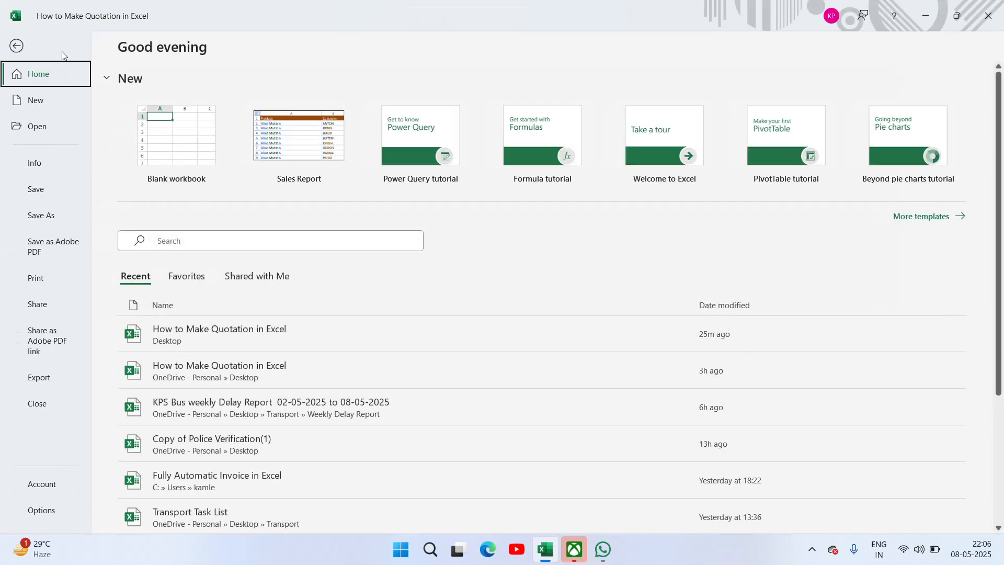
key(Escape)
click(57, 46)
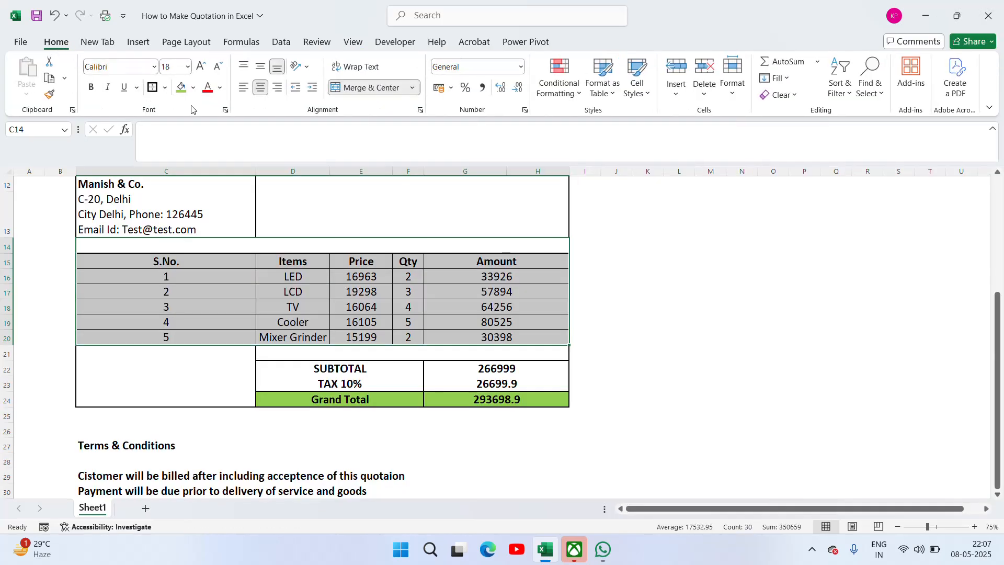
click(632, 300)
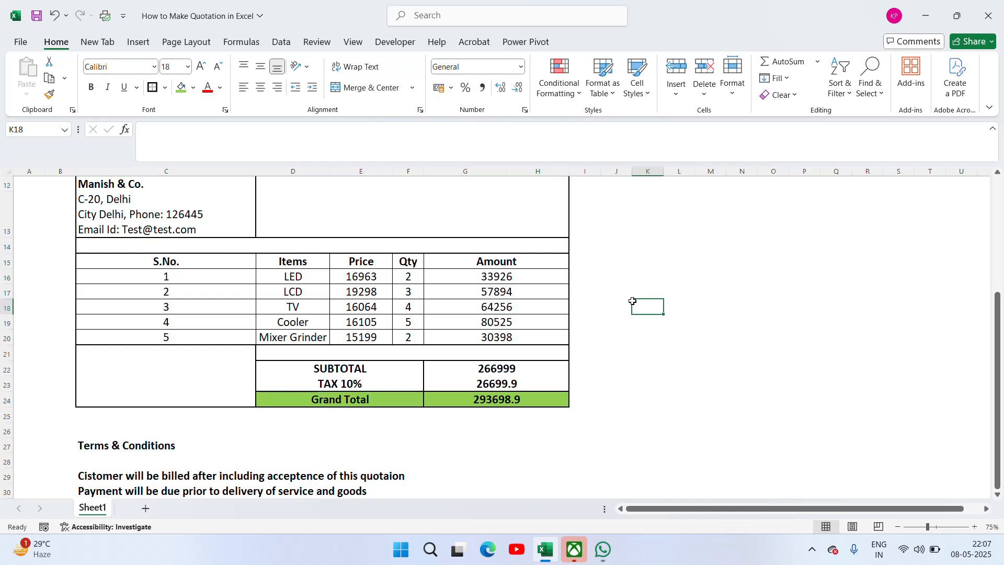
key(Left)
key(Left)
key(Left)
key(Left)
key(Left)
key(Left)
key(Up)
key(Left)
key(Up)
key(Up)
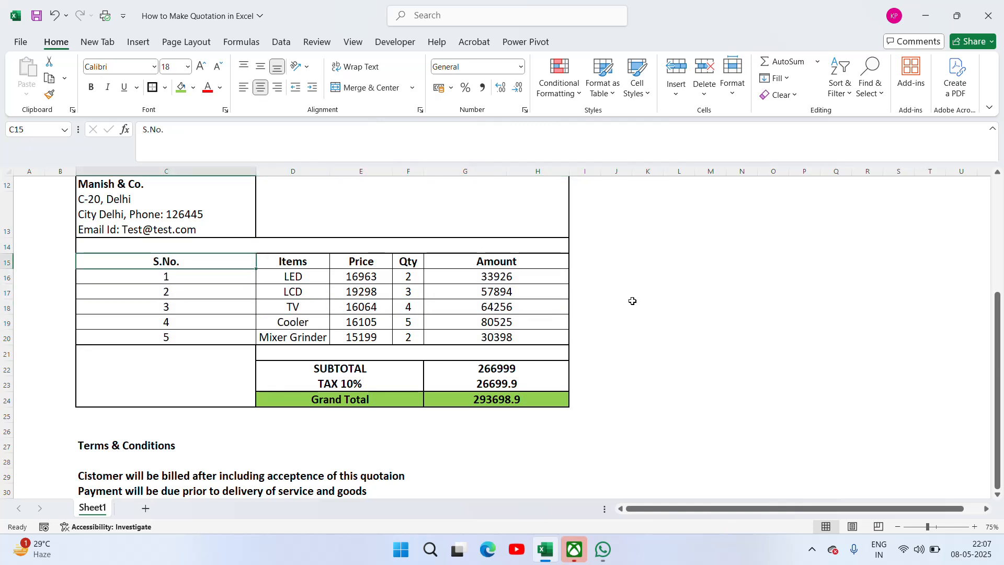
key(shift+Right)
key(shift+Right)
key(shift+Right)
key(shift+Right)
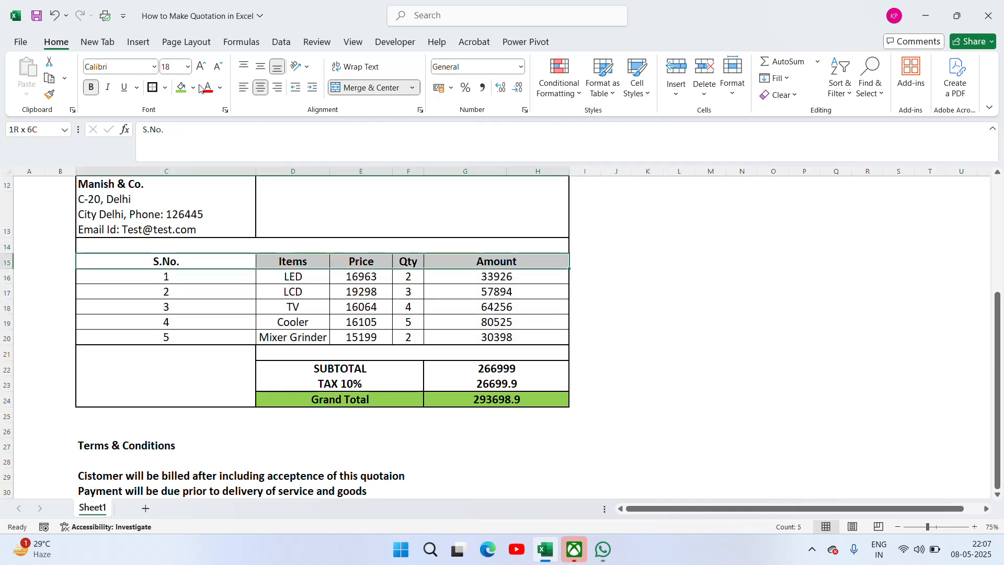
click(643, 337)
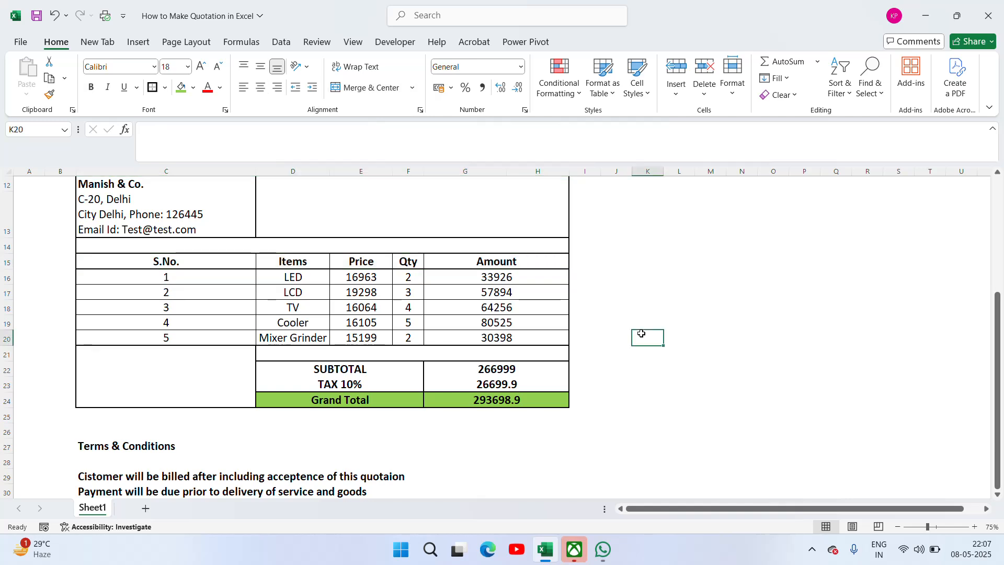
Examine the upper part of the quotation, from the item table headings up to the seller header and back to the customer block
click(258, 292)
key(Up)
key(Up)
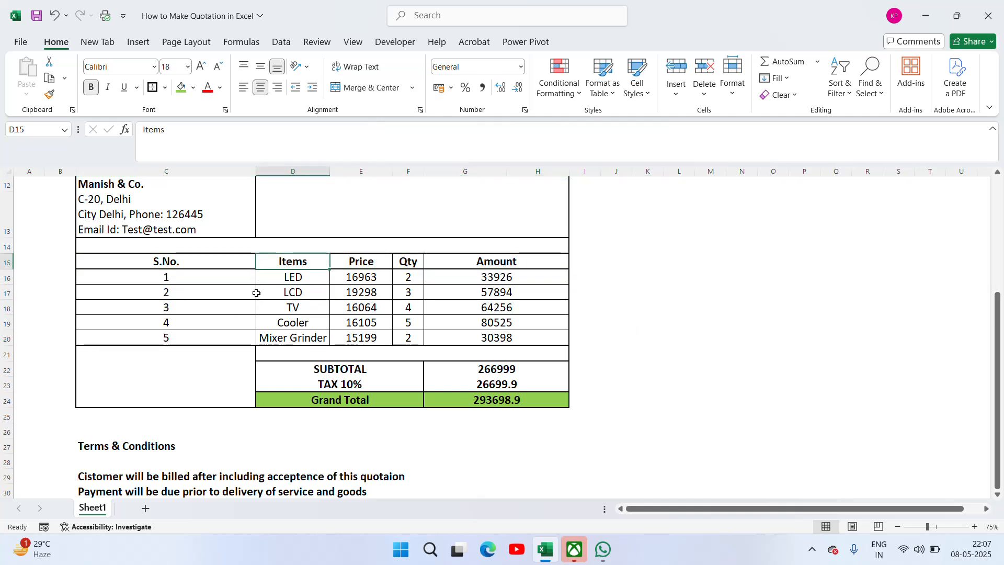
key(Up)
key(Up)
key(Up)
key(Up)
key(Up)
key(Up)
key(Up)
key(Up)
key(Up)
key(Up)
key(Up)
key(Up)
key(Up)
key(Down)
key(Down)
key(Down)
key(Down)
key(Down)
key(Down)
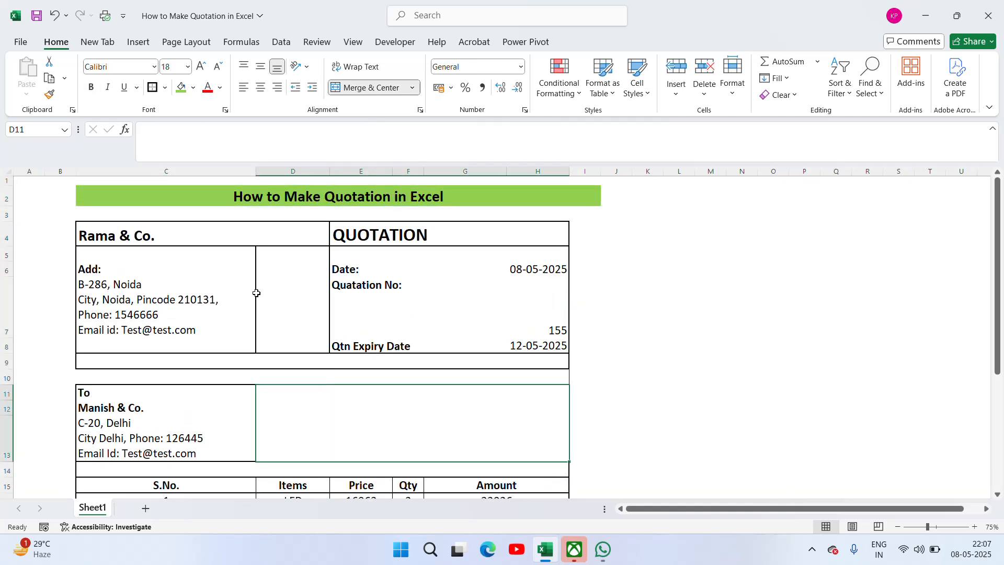
key(Left)
key(shift+Right)
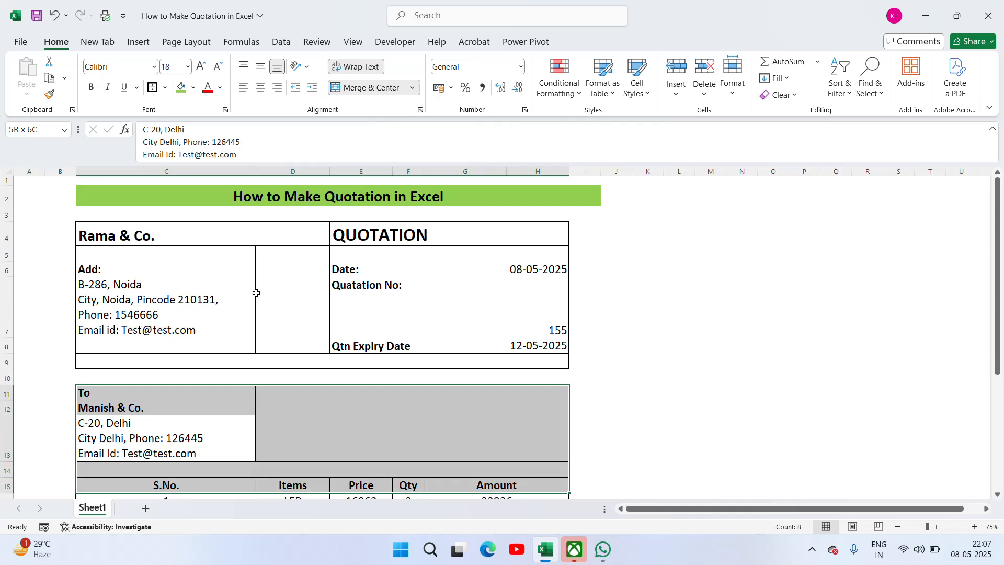
key(shift+Down)
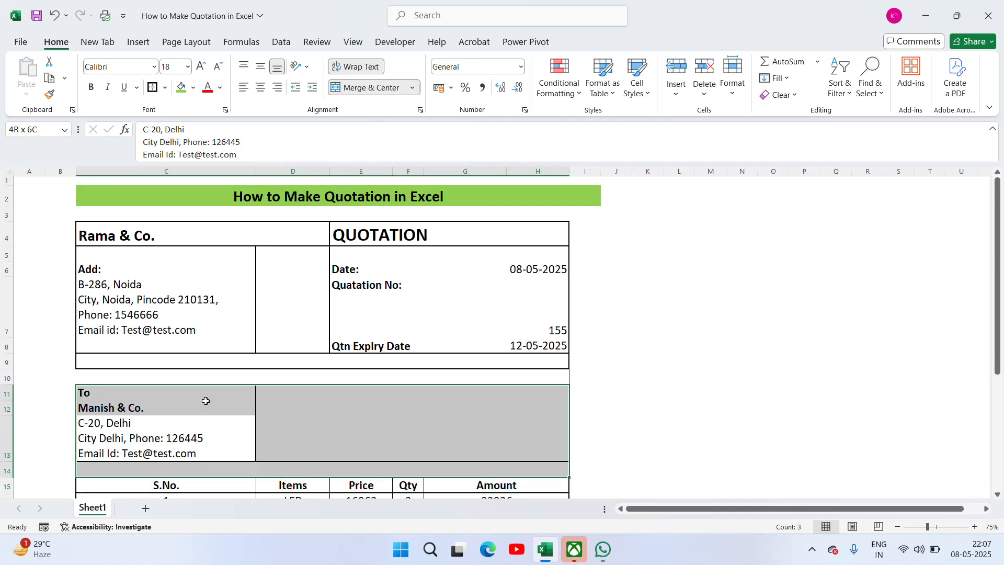
click(207, 399)
click(212, 482)
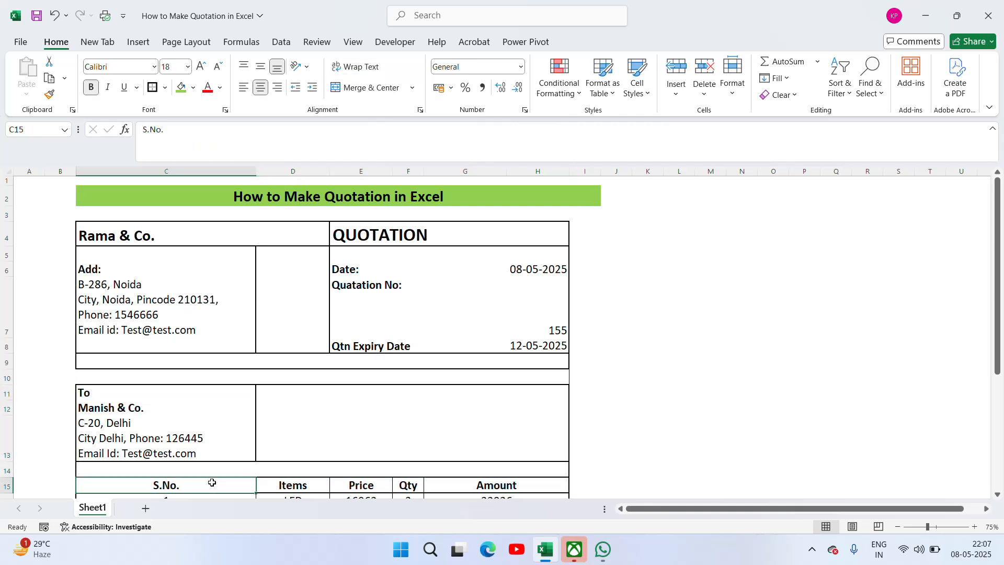
click(216, 404)
key(Right)
key(Up)
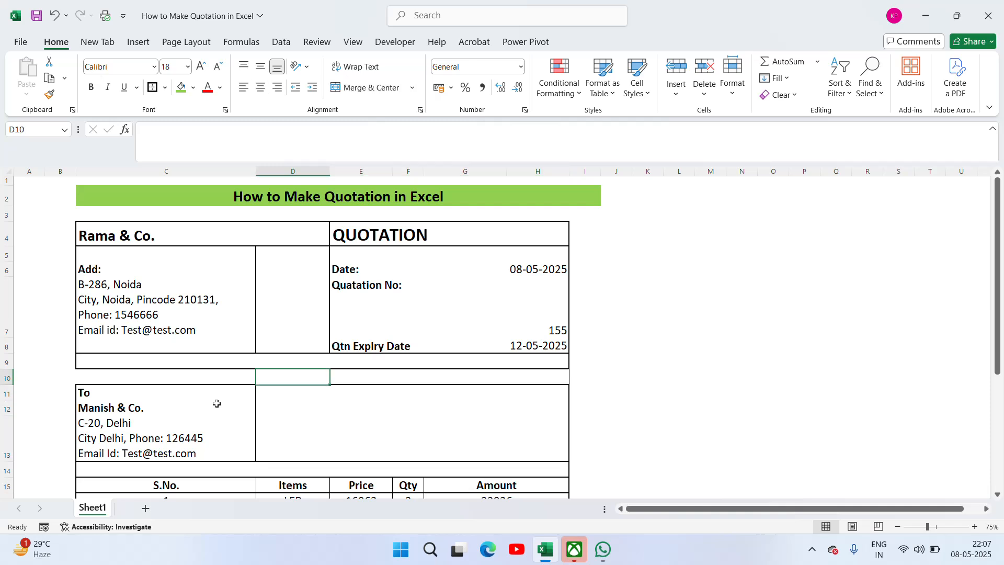
Try to merge and center the customer block across C11:H13
key(Left)
key(Down)
key(shift+Down)
key(shift+Right)
key(shift+Up)
key(shift+Right)
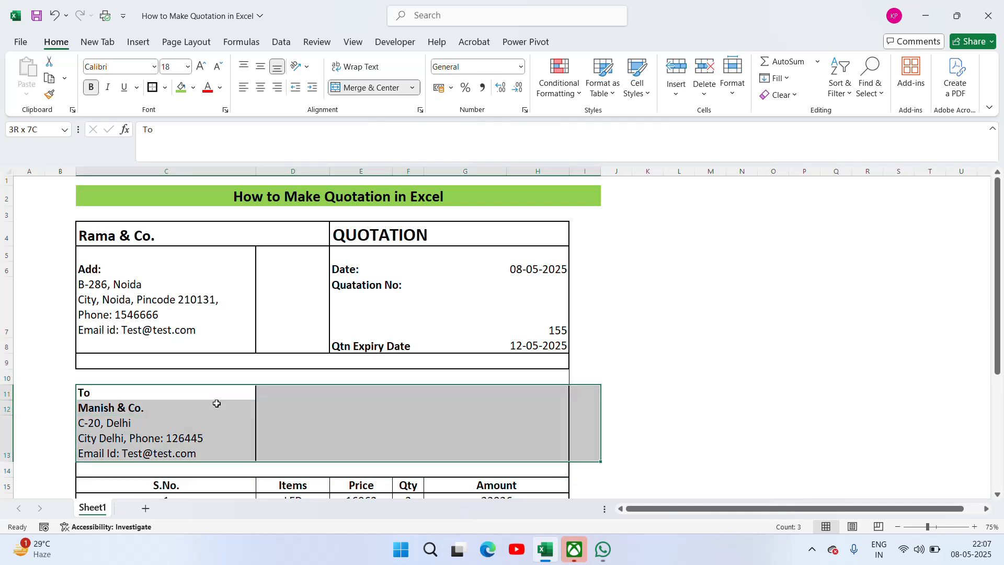
key(shift+Left)
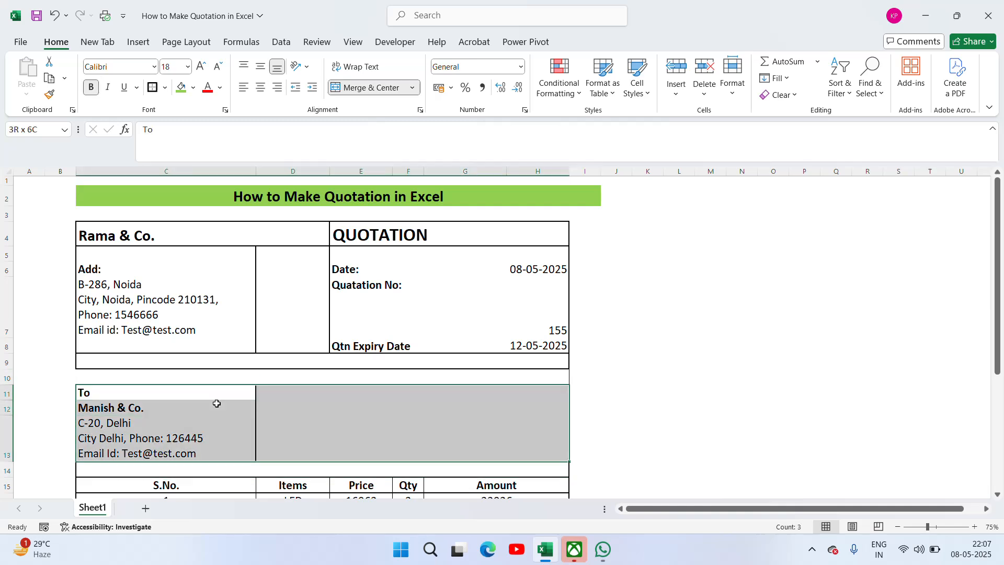
click(391, 90)
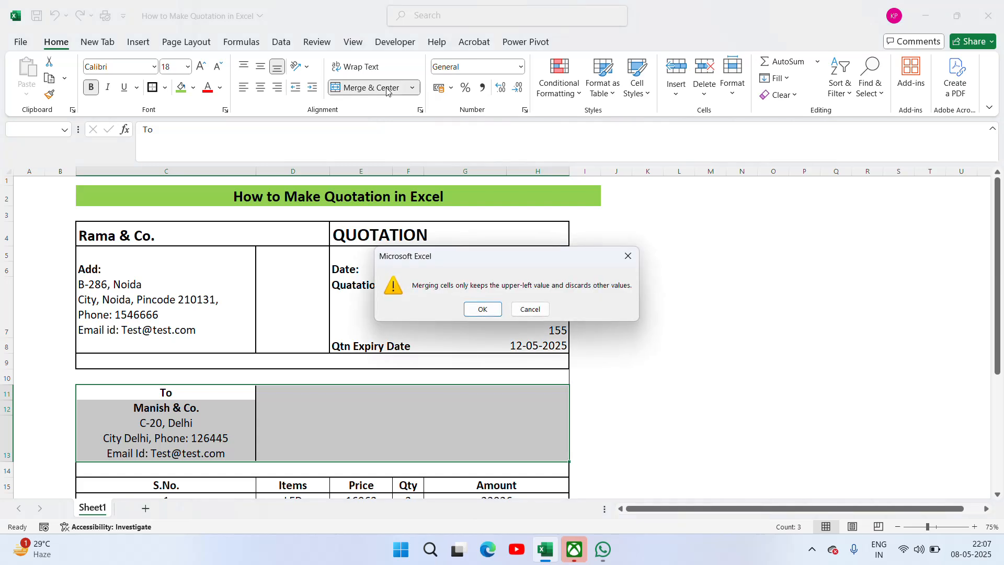
click(481, 309)
key(ctrl+z)
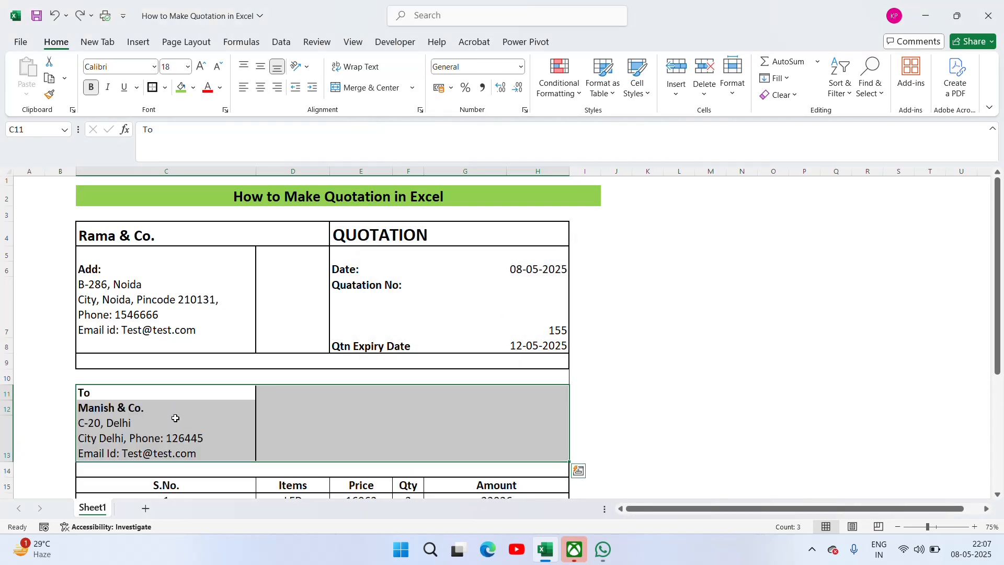
Try to move the customer's address details from C13 to D13
click(175, 419)
key(Down)
key(Up)
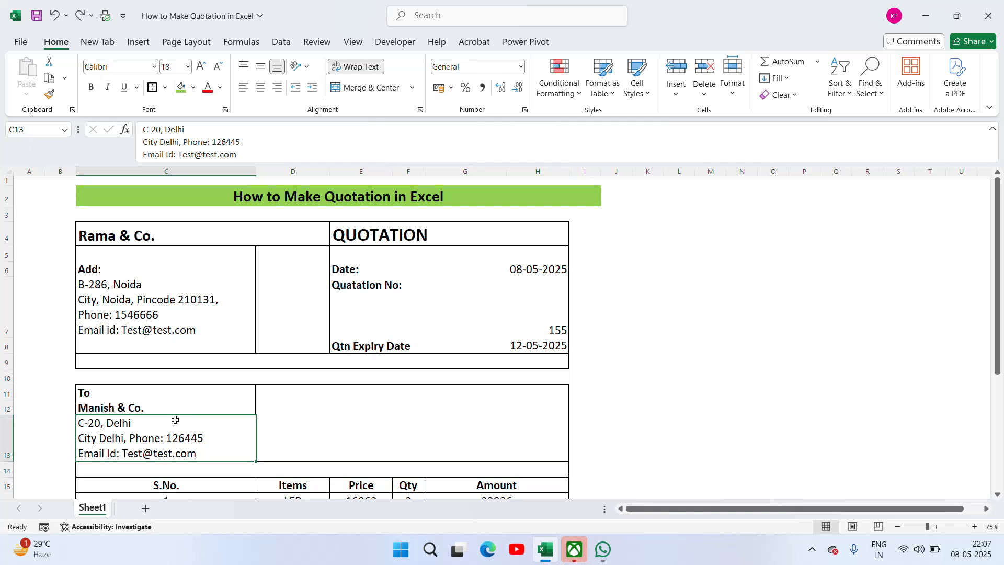
key(F2)
key(Escape)
key(Up)
key(Down)
key(Up)
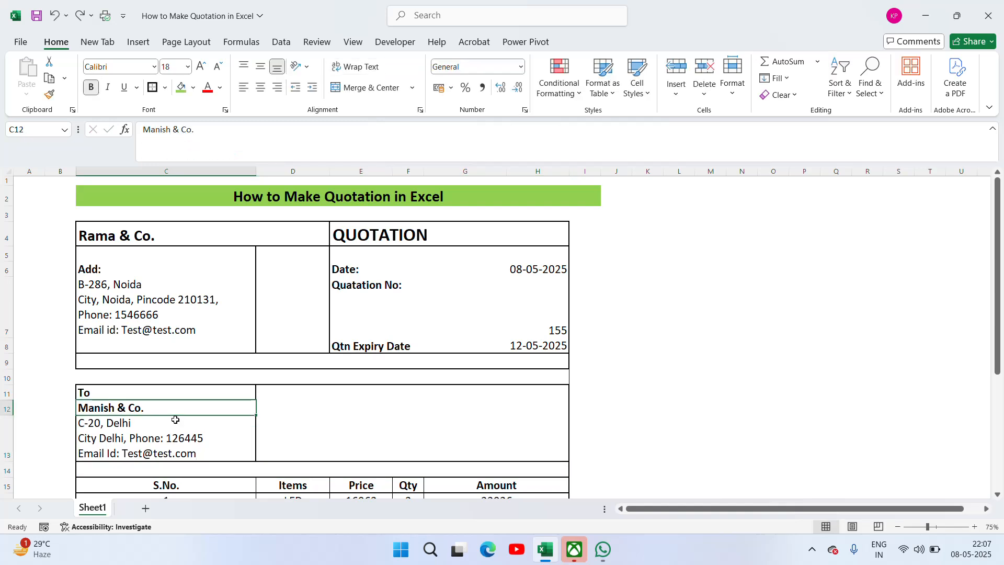
key(Down)
key(ctrl+c)
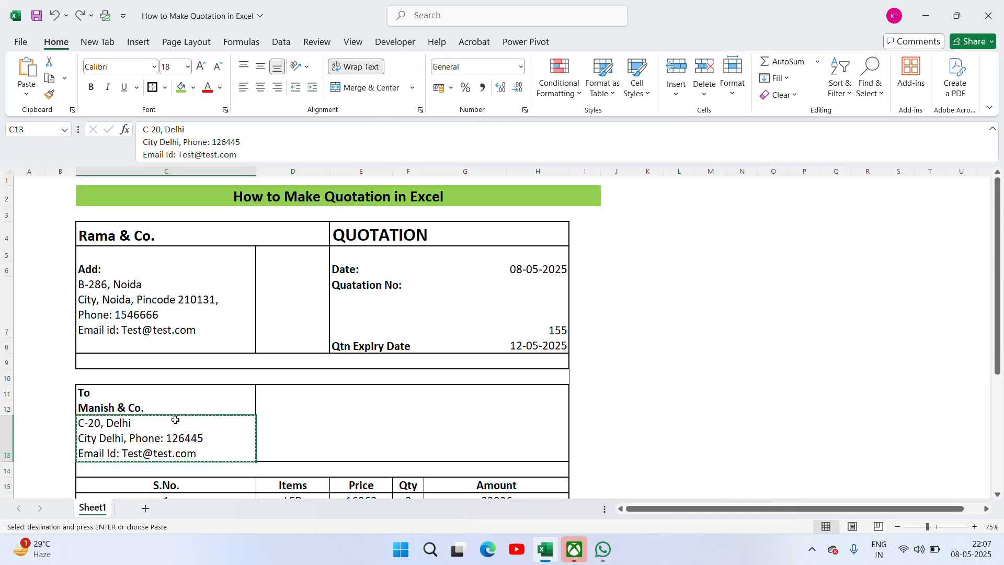
key(Right)
key(ctrl+v)
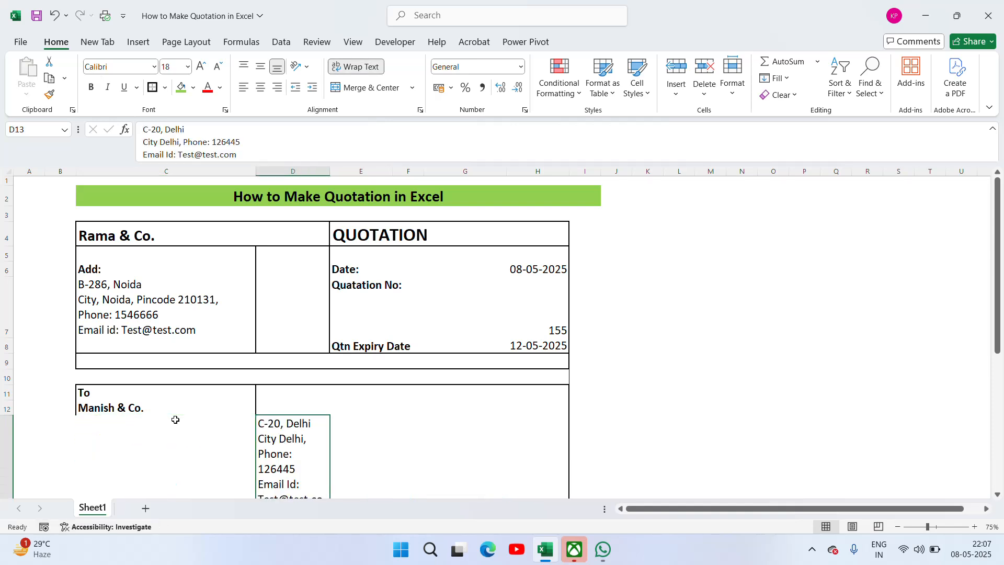
scroll(175, 419, down, 2)
key(ctrl+z)
key(Left)
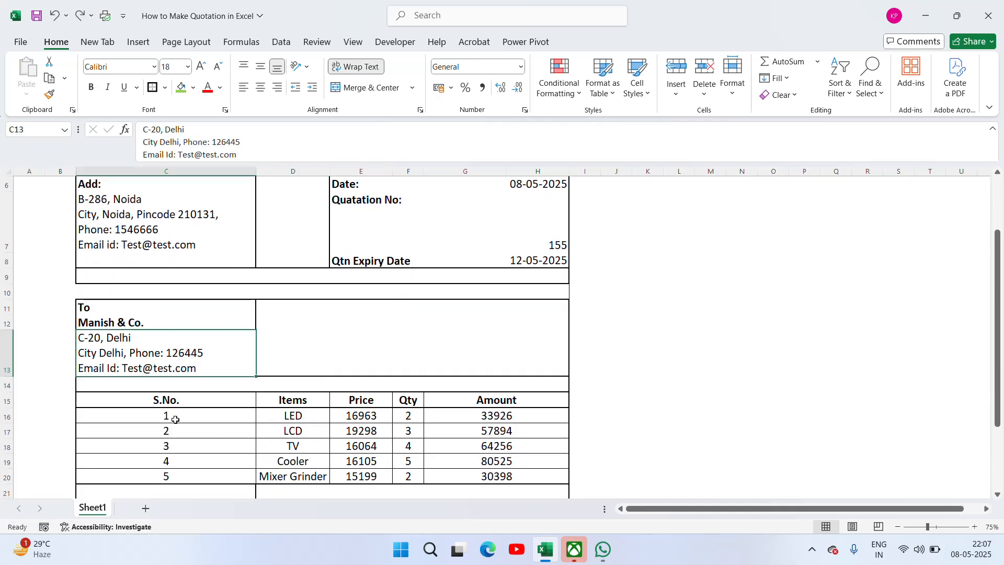
Review the quotation from the customer block down past the Terms & Conditions and back up to the seller's address
key(Right)
key(Left)
key(Down)
key(Down)
key(Down)
key(Down)
key(Down)
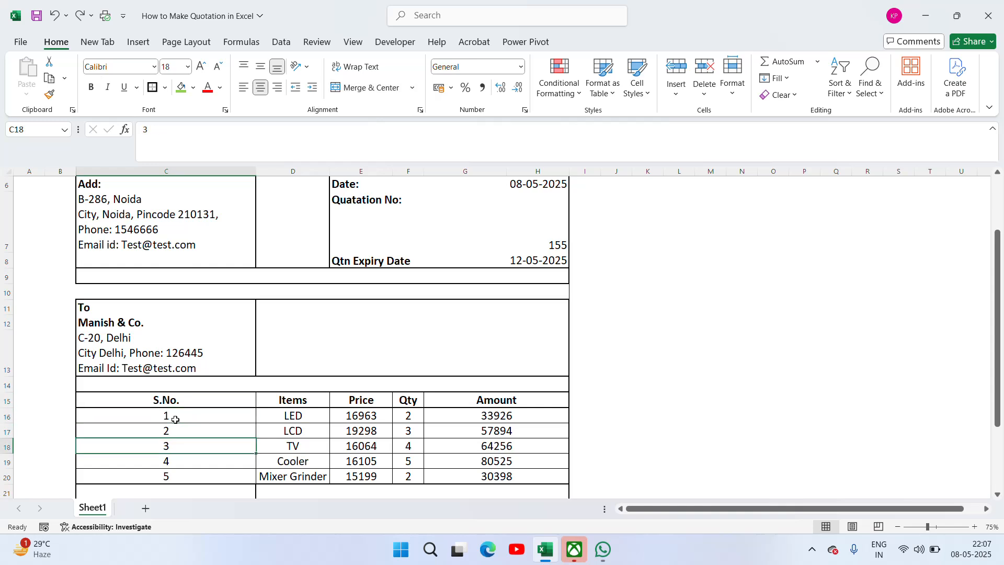
key(Up)
key(Up)
key(Down)
key(Down)
key(Down)
key(Down)
key(Down)
key(Down)
key(Down)
key(Down)
key(Down)
key(Down)
key(Down)
key(Down)
key(Down)
key(Down)
key(Down)
key(Down)
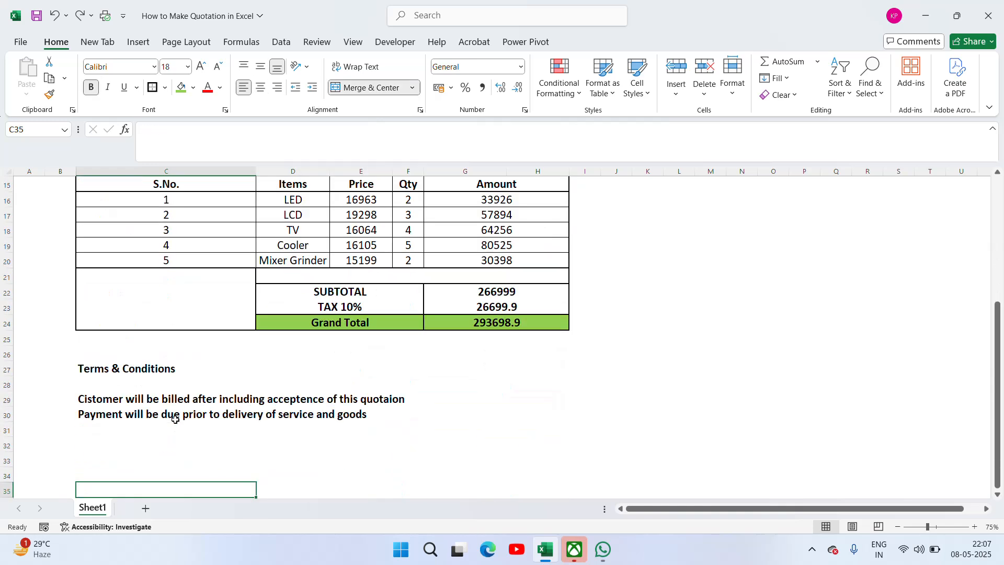
key(Up)
key(Up)
key(Up)
key(Up)
key(Up)
key(Up)
key(Up)
key(Up)
key(Up)
key(Up)
key(Up)
key(Up)
key(Up)
key(Up)
key(Up)
key(Up)
key(Up)
key(Up)
key(Up)
key(Up)
key(Up)
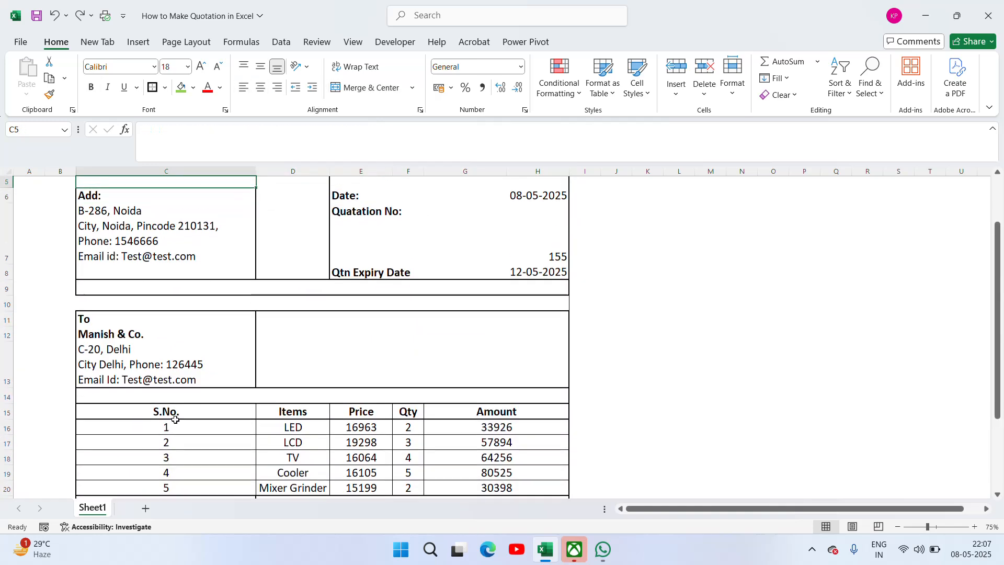
Try centering the contents of the quotation details block E5:H8 horizontally
key(Down)
key(Down)
key(Right)
key(Right)
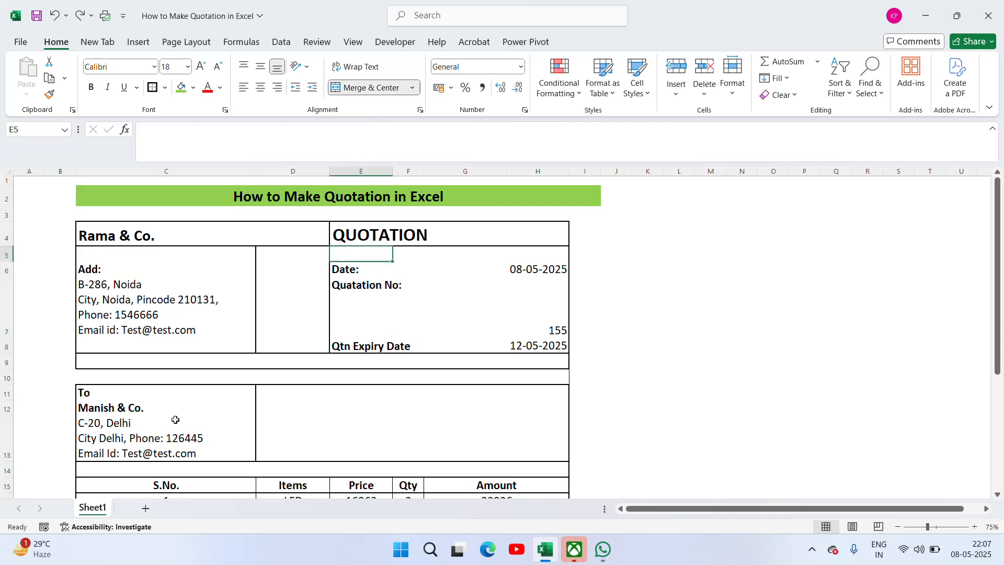
key(shift+Down)
key(shift+Down)
key(shift+Right)
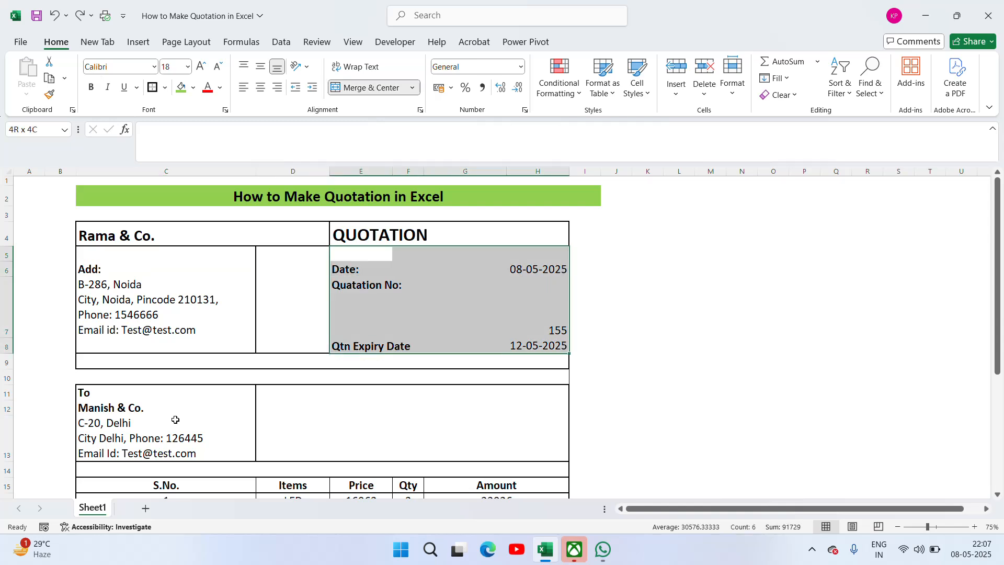
click(261, 88)
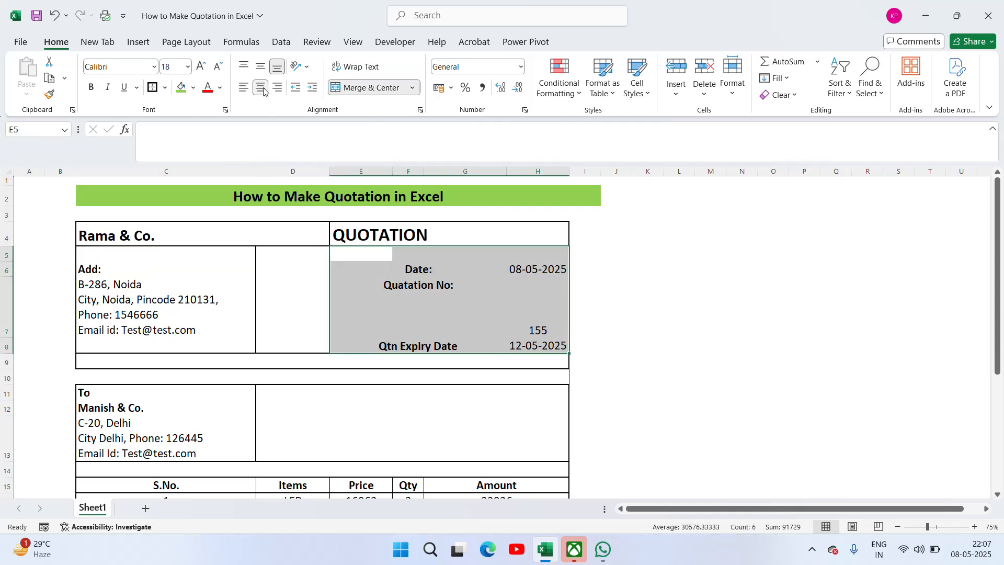
click(263, 91)
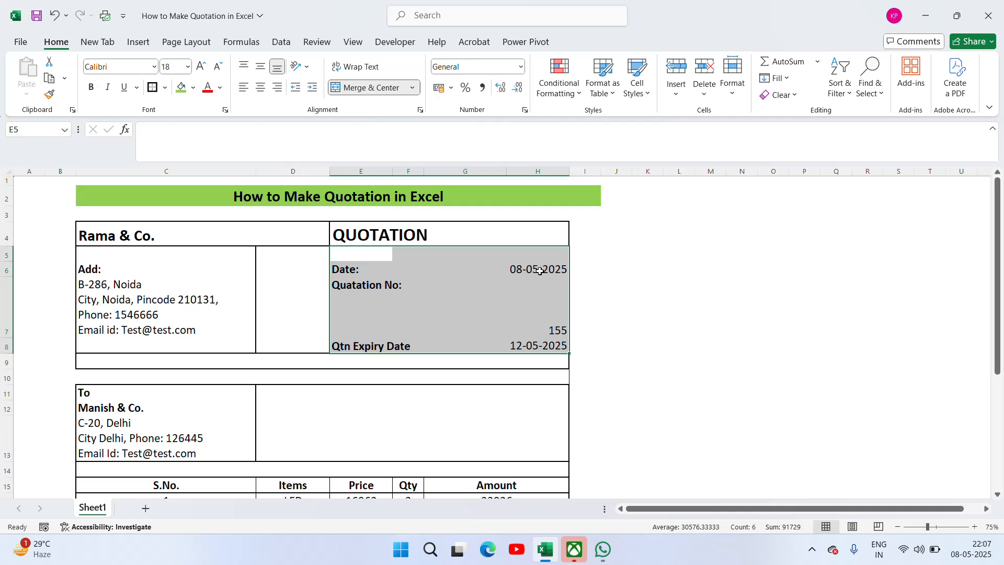
Middle-align the "Quatation No:" label and its value vertically across E7:H7
click(540, 271)
key(Left)
key(Down)
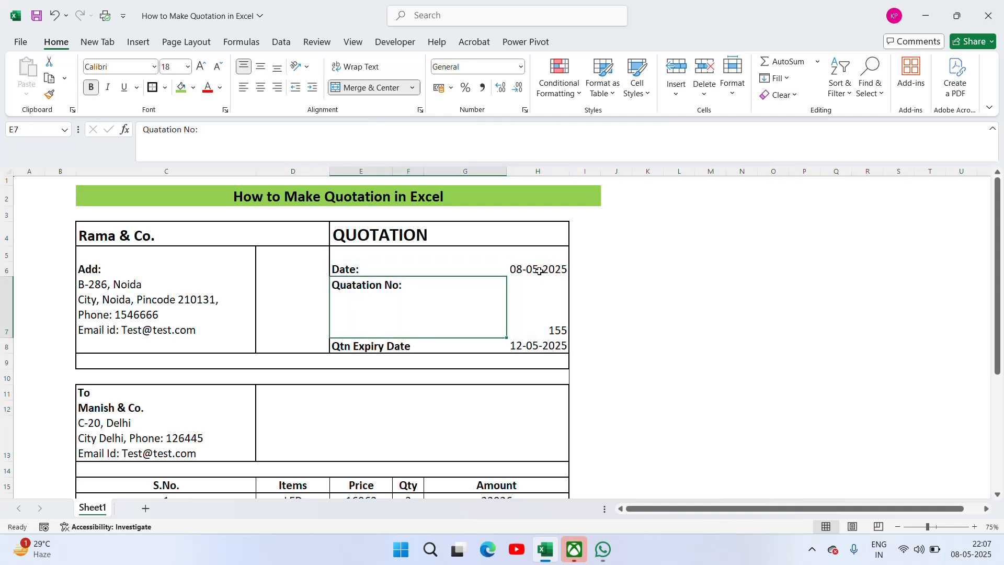
key(Down)
key(Up)
key(Down)
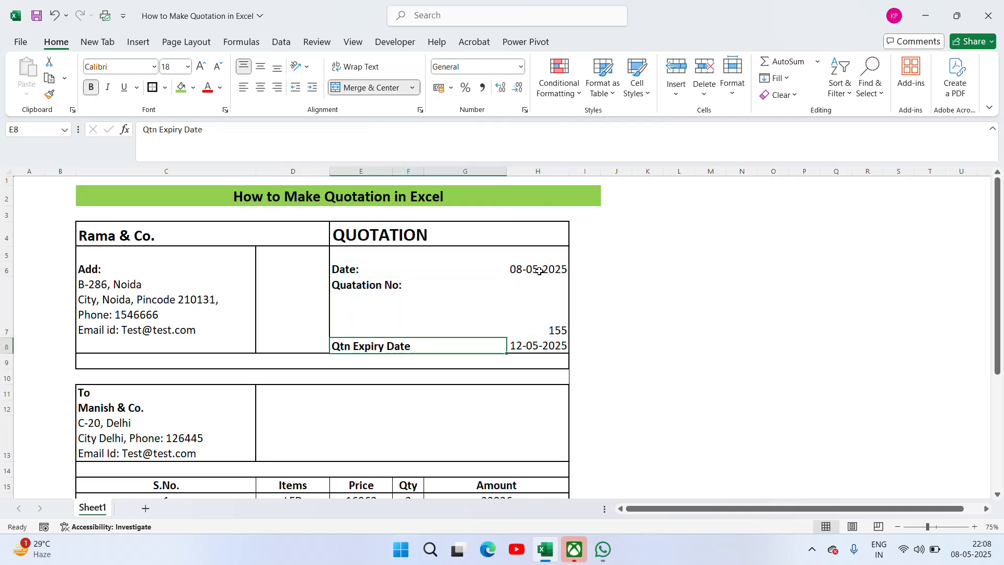
key(Up)
key(Right)
key(Left)
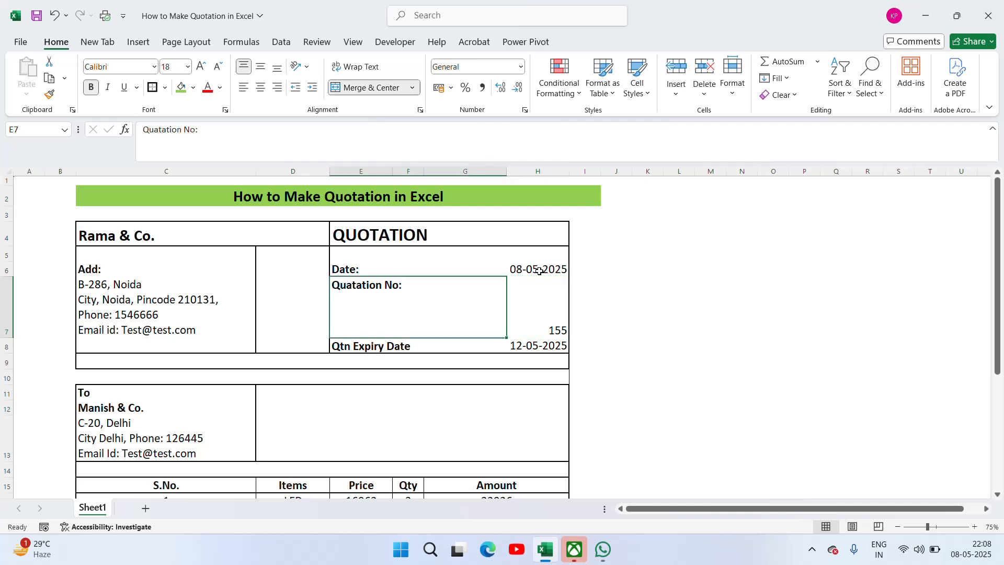
key(shift+Right)
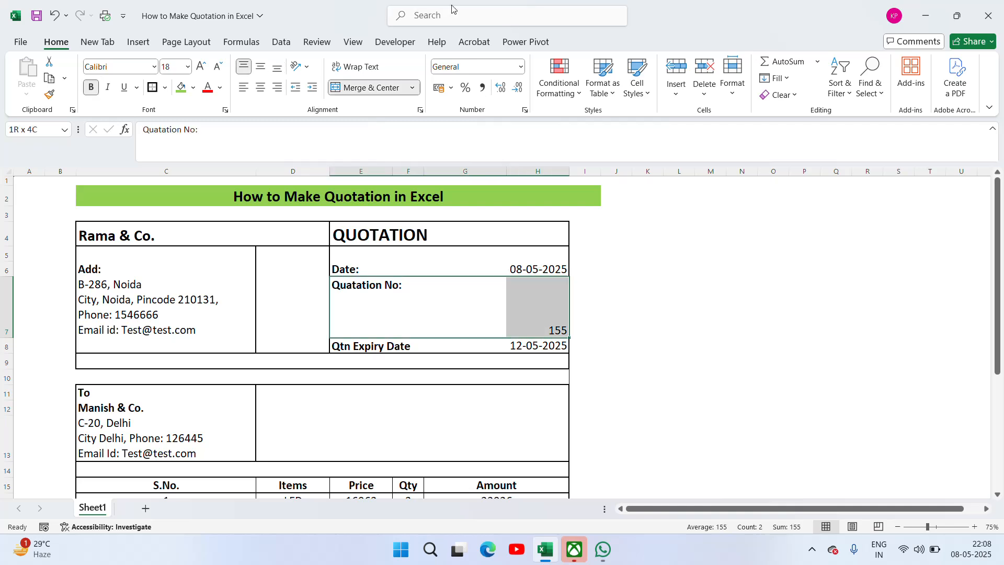
click(260, 67)
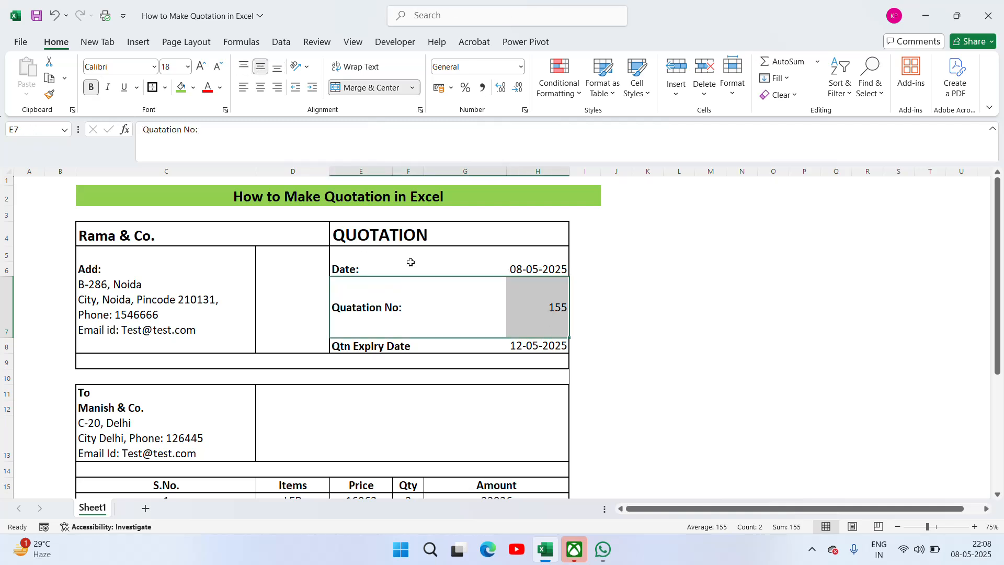
click(648, 303)
Add borders around the Date row E6:H6 and the "Quatation No:" row E7:H7
click(367, 273)
key(shift+Right)
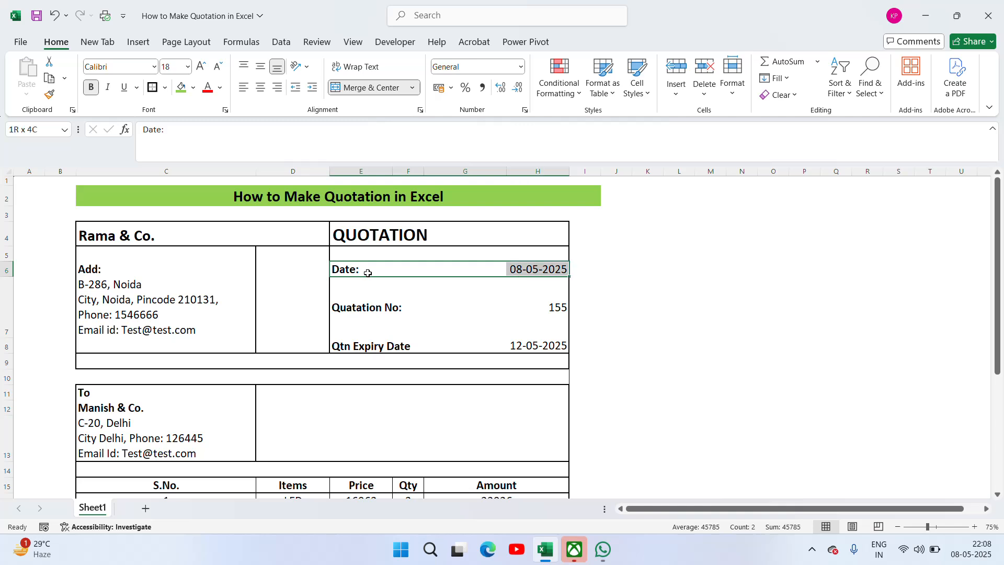
click(151, 89)
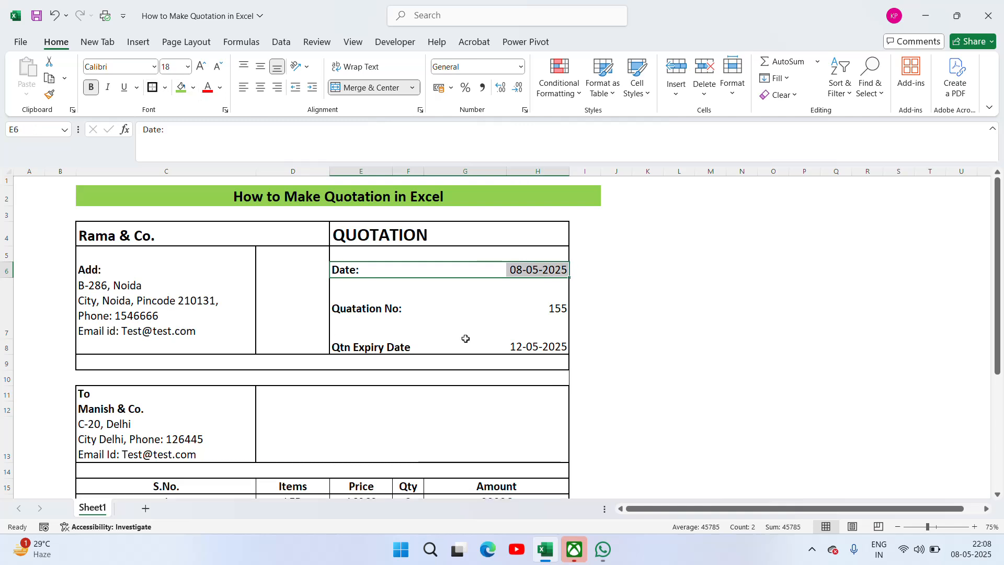
click(361, 308)
key(shift+Right)
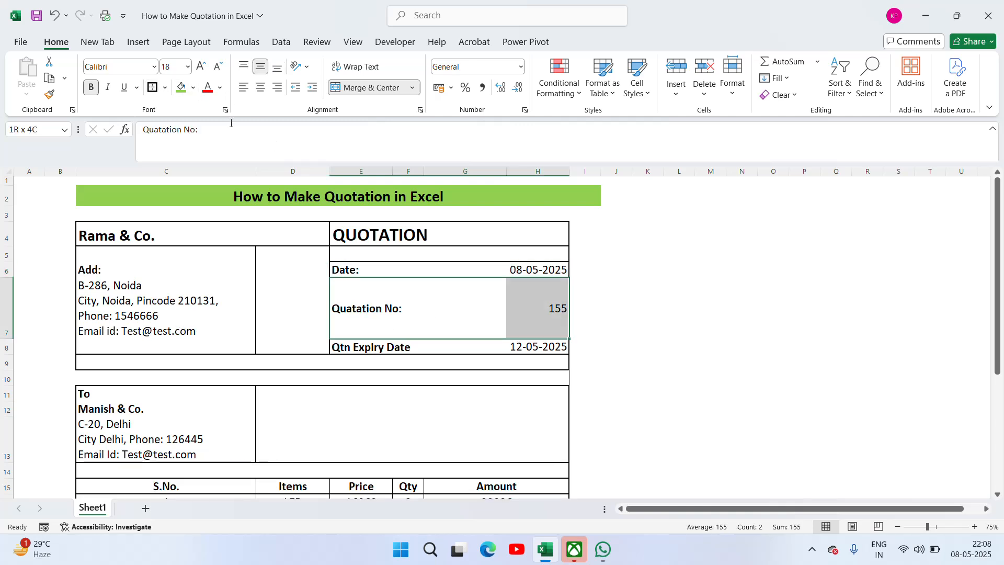
click(151, 89)
click(604, 332)
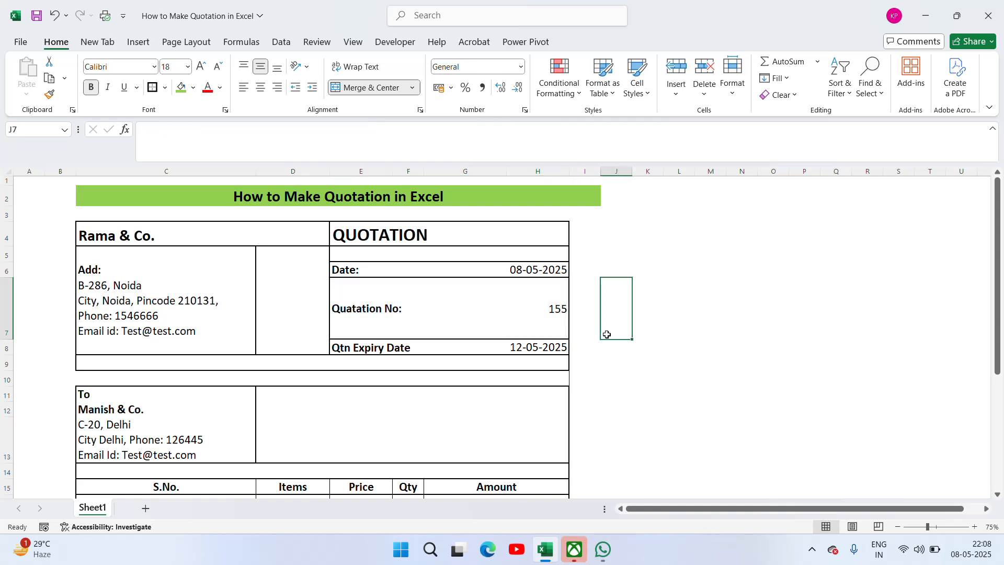
click(423, 317)
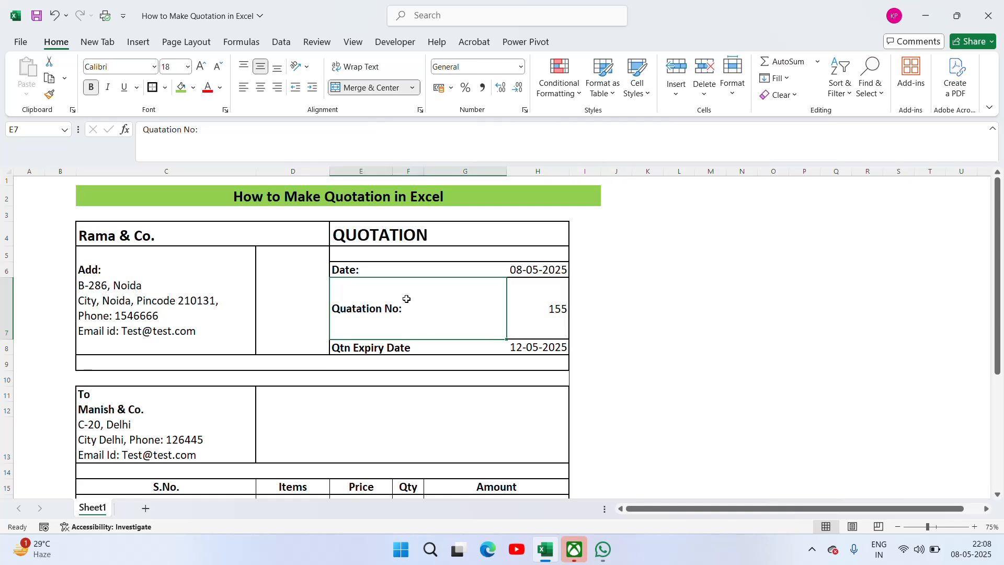
Add an outline border around the Date, Quatation No and Qtn Expiry Date labels in E6:G8
click(469, 269)
click(443, 297)
key(Up)
key(shift+Down)
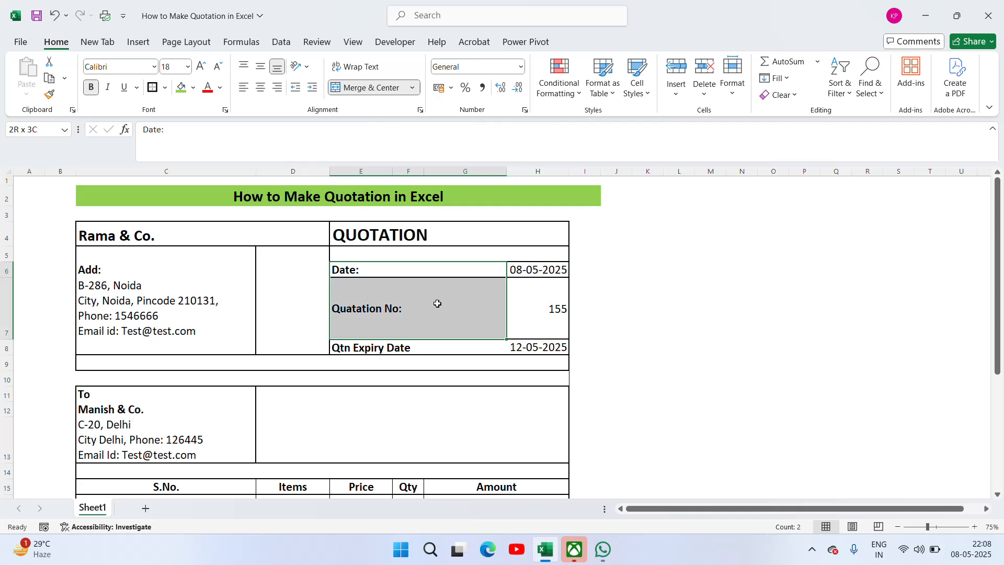
key(shift+Down)
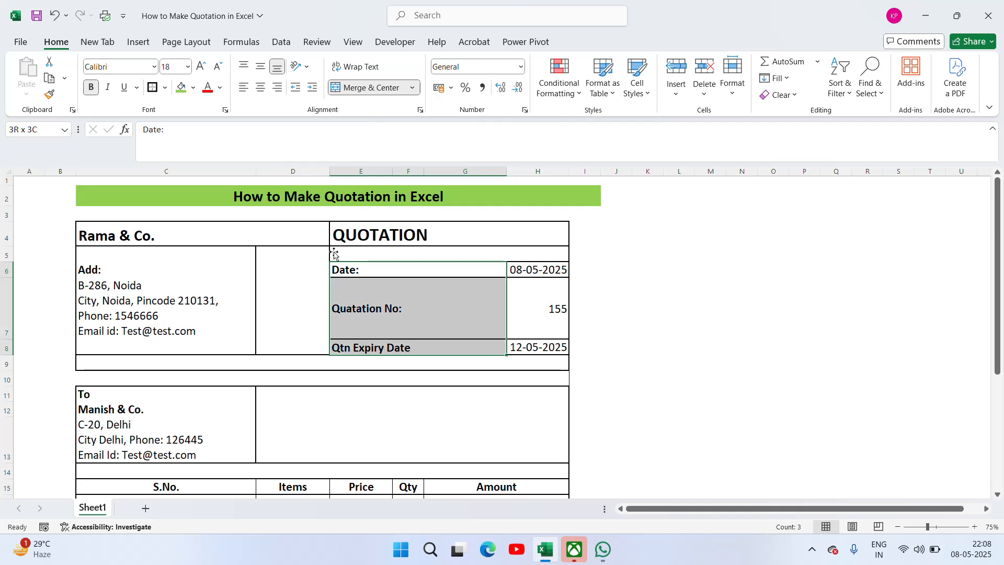
click(673, 324)
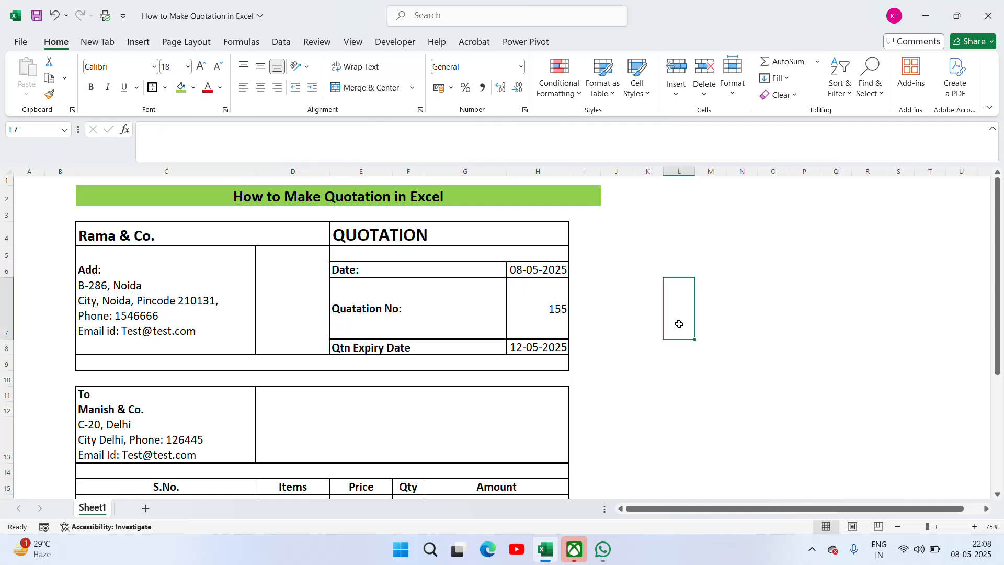
Center the quotation number value in H7 horizontally
click(428, 325)
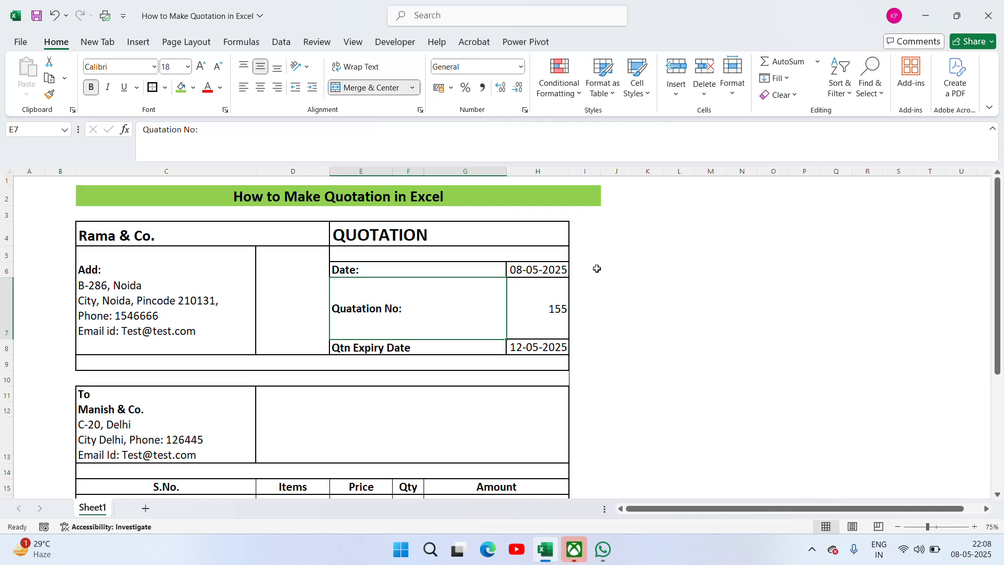
click(379, 229)
click(176, 229)
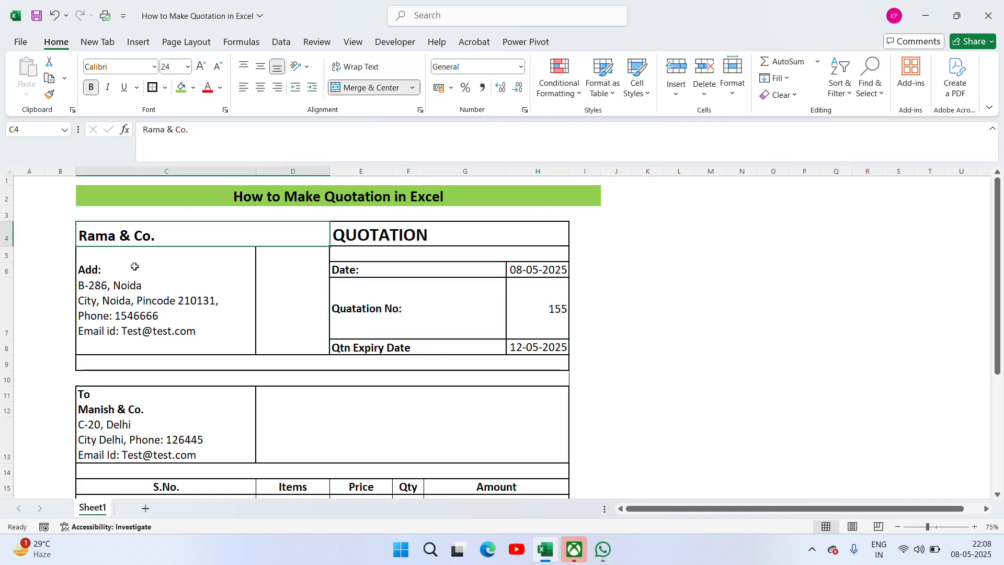
click(129, 272)
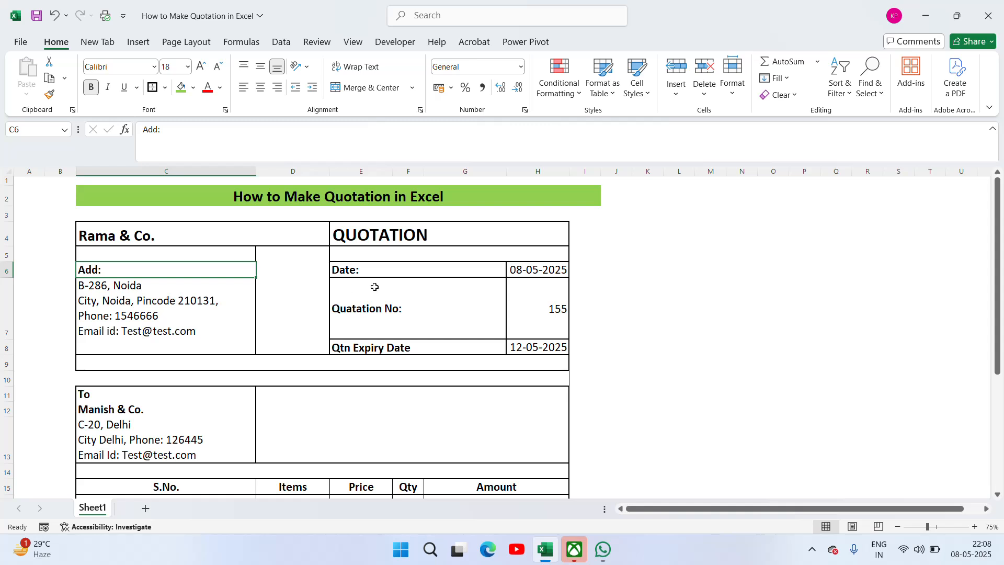
click(370, 277)
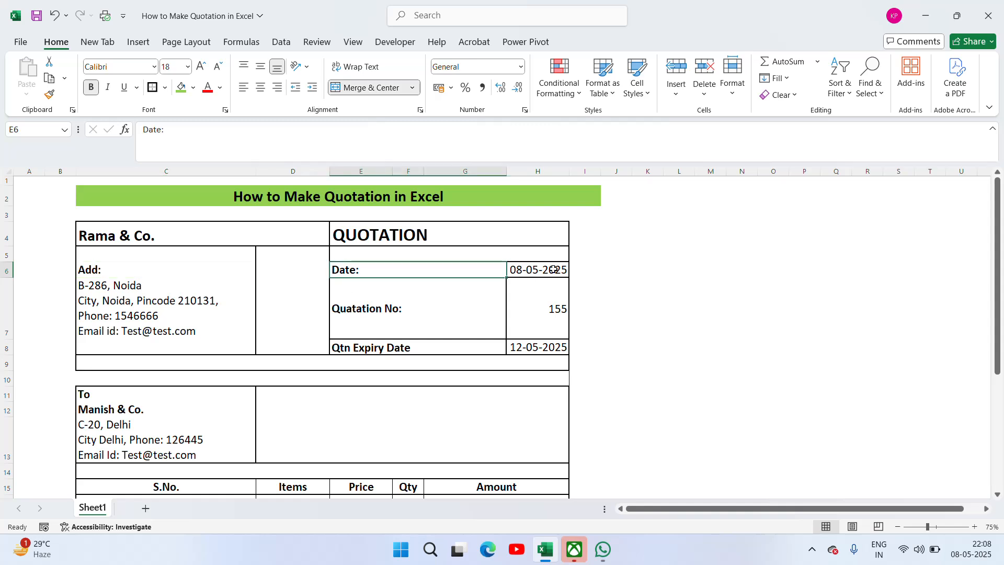
click(435, 310)
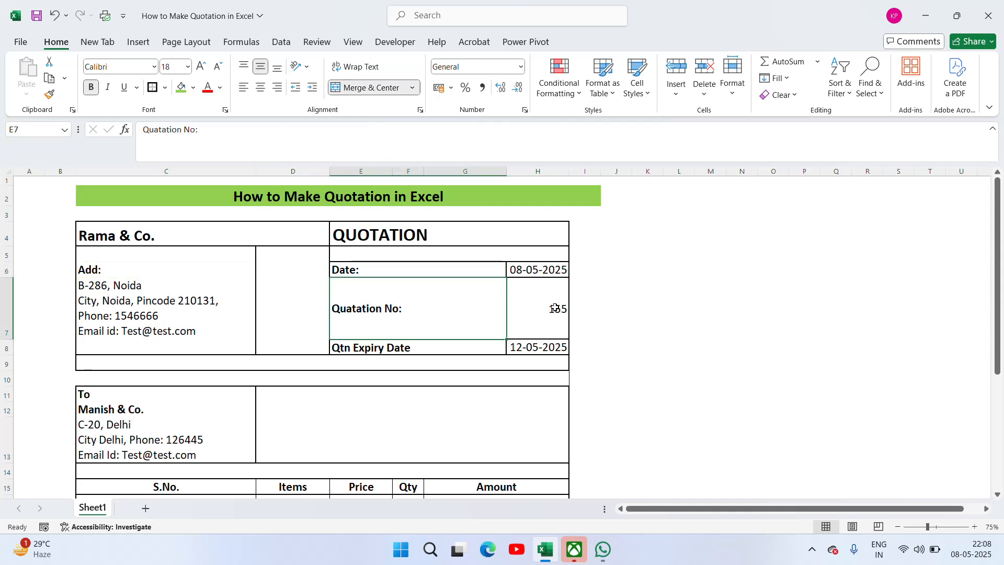
click(555, 308)
click(261, 88)
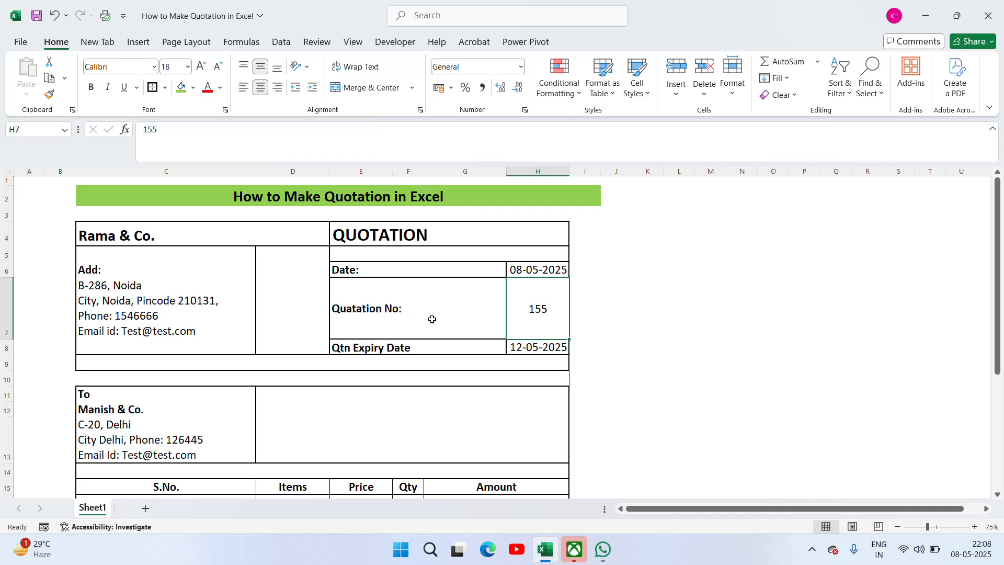
Merge and center the blank cells C10:H10 above the customer block and add a border around them
click(391, 349)
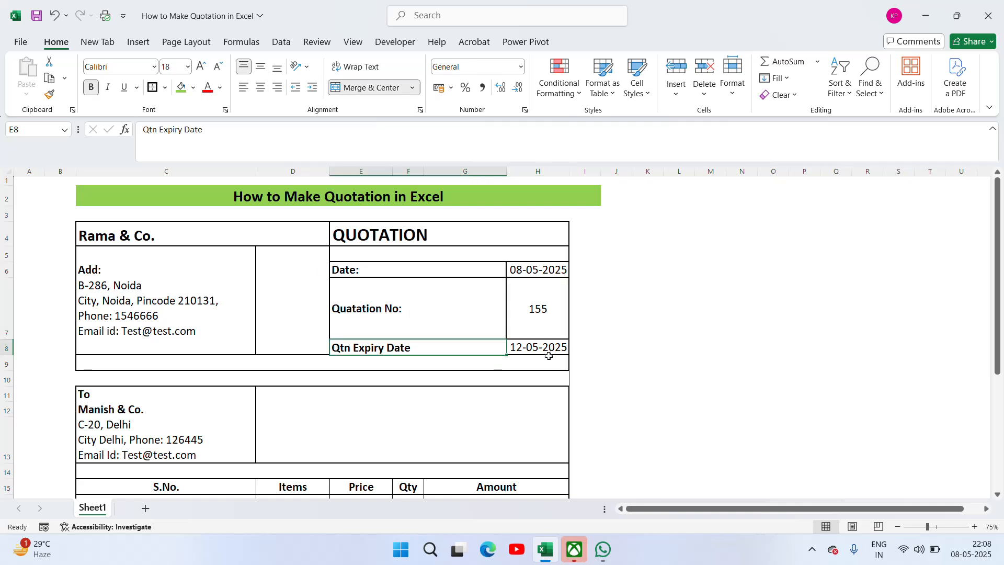
click(216, 415)
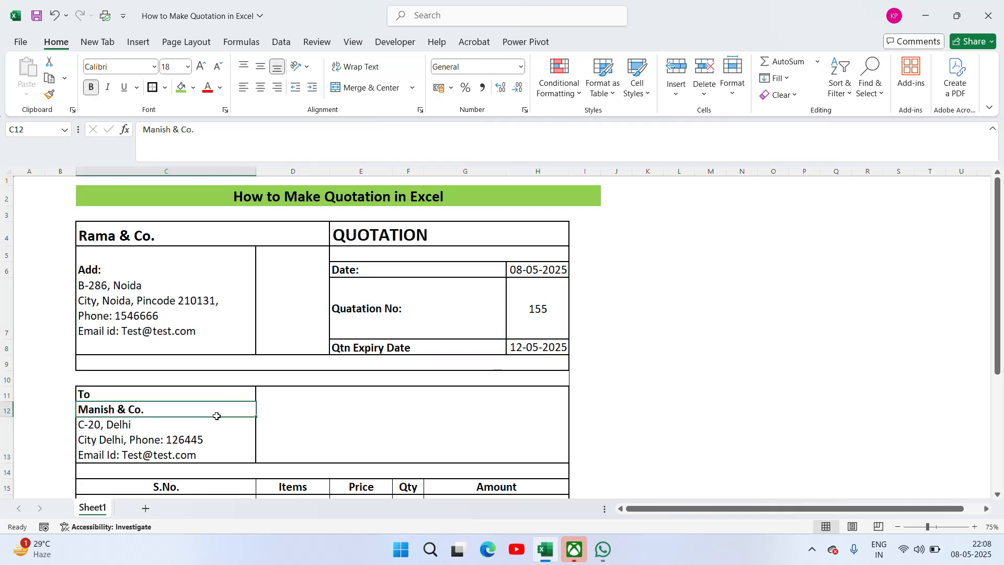
key(Up)
key(Up)
key(shift+Right)
key(shift+Right)
key(shift+Right)
key(shift+Right)
key(shift+Right)
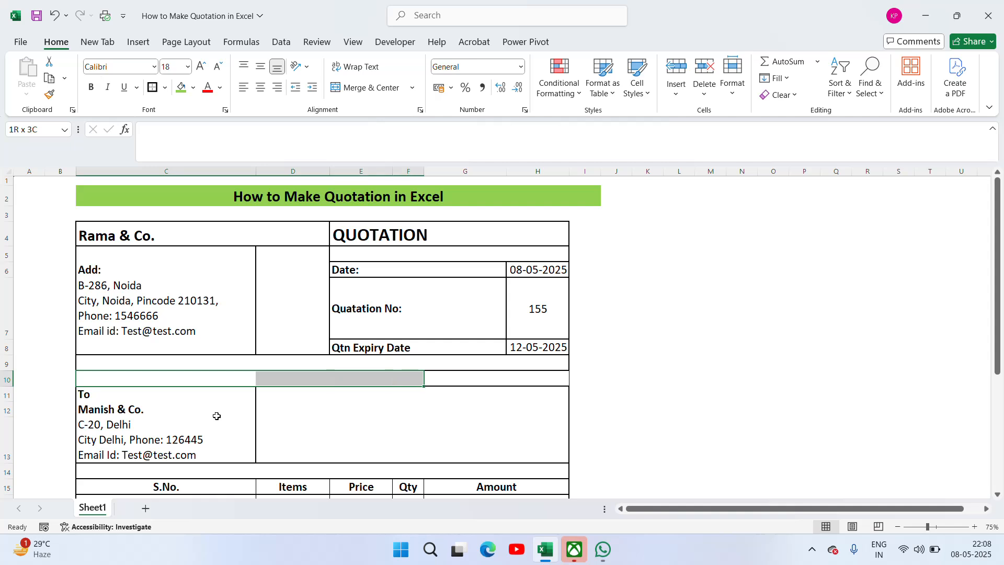
click(374, 90)
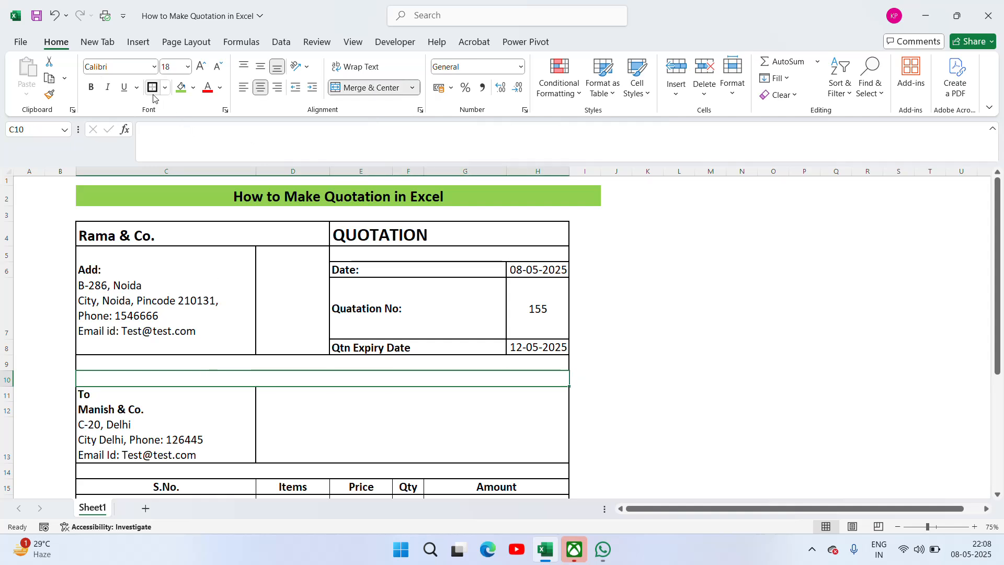
Review the quotation from the customer block down through the items table
click(188, 421)
key(Down)
key(Down)
key(Down)
key(Down)
key(Down)
key(Down)
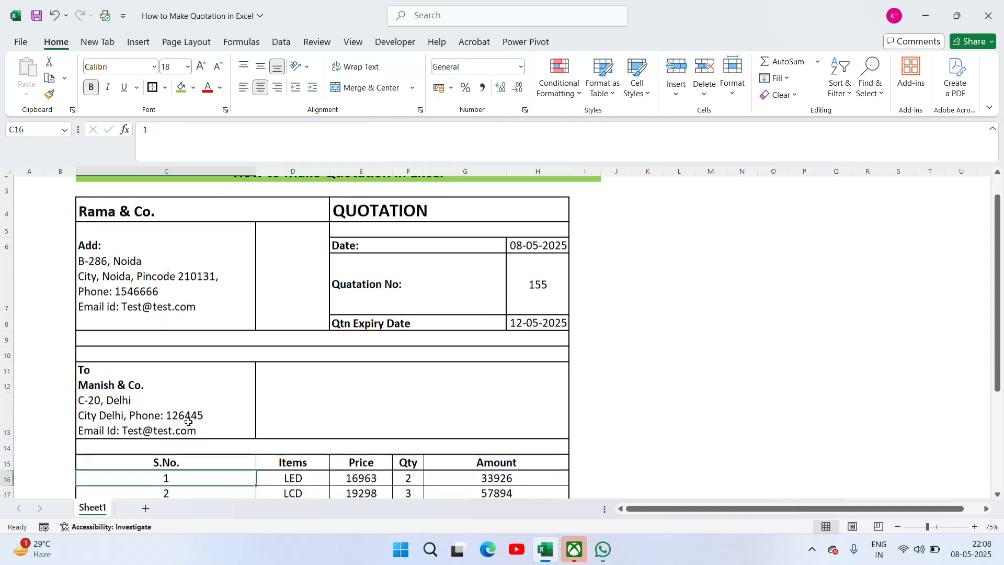
key(Up)
key(Up)
key(Up)
key(Up)
key(Down)
key(Down)
key(Down)
key(Down)
key(Down)
key(Down)
key(Down)
key(Down)
key(Down)
key(Down)
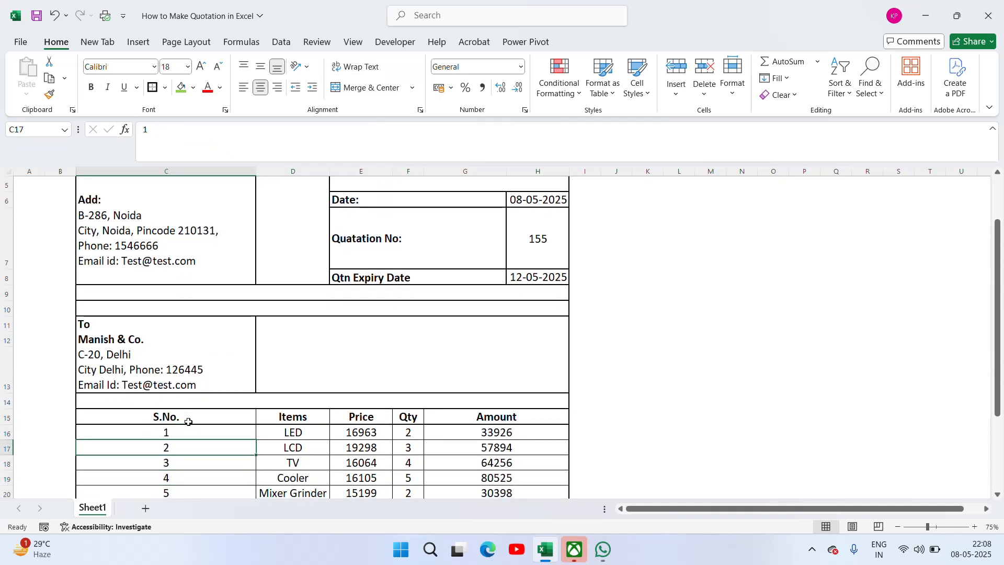
key(Up)
key(Up)
key(Up)
key(Up)
key(Up)
key(Up)
key(Up)
key(Up)
key(Up)
Examine the item entries and their amounts, then the SUBTOTAL and TAX 10% rows below them
key(Right)
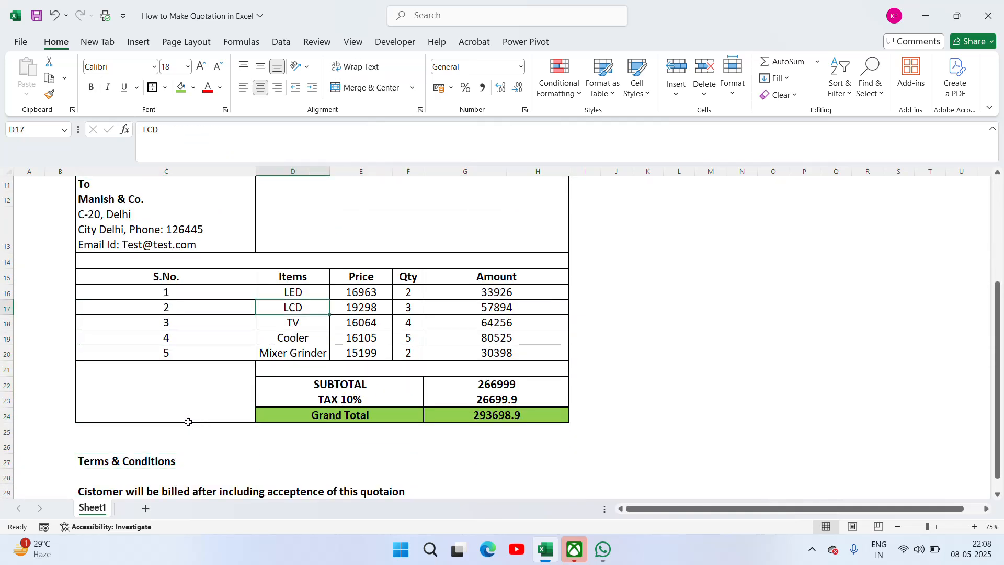
key(Right)
key(Right)
key(Left)
key(Right)
key(Right)
key(Right)
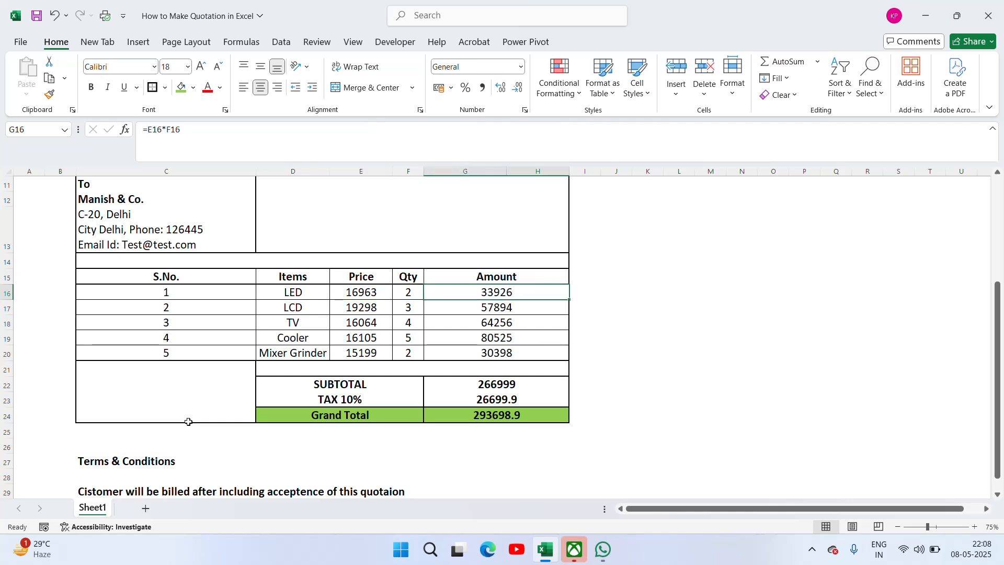
key(Left)
key(Down)
key(Down)
key(Down)
key(Down)
key(Down)
key(Down)
key(Left)
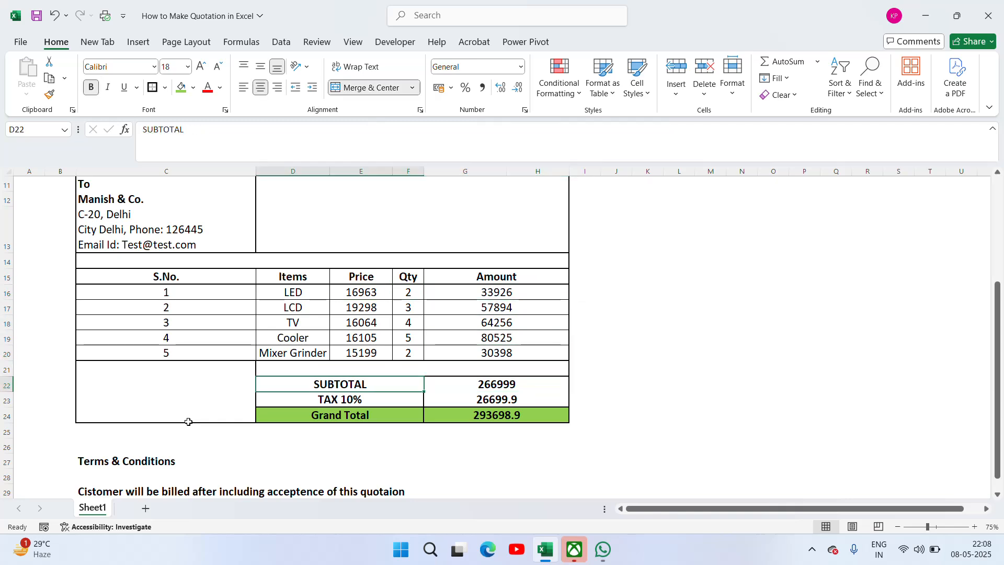
key(Down)
key(Right)
key(Right)
key(Right)
key(Right)
key(Left)
key(Left)
key(Left)
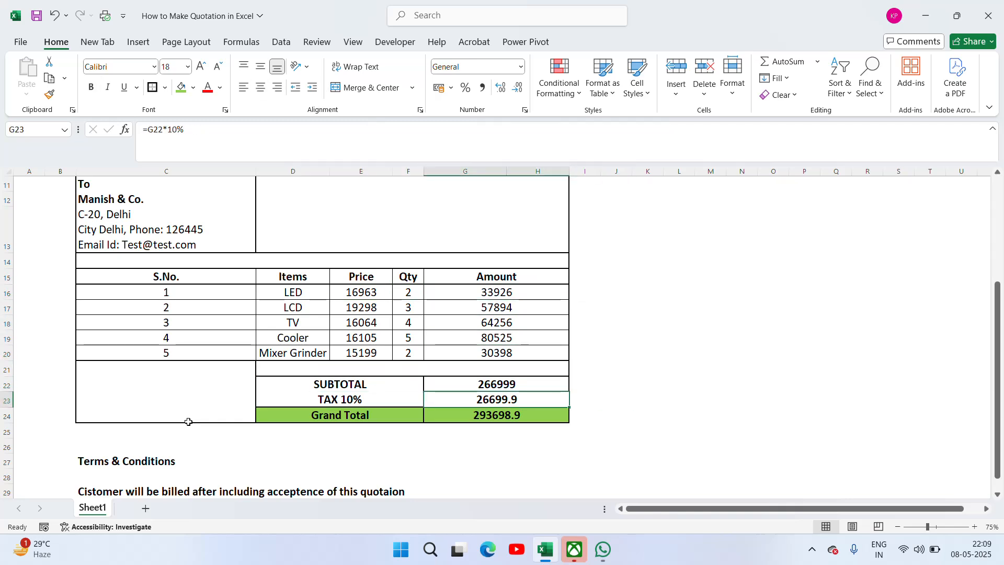
Add an outline border around the SUBTOTAL row D22:H22 to separate it from the TAX 10% row
key(Left)
key(Up)
key(shift+Down)
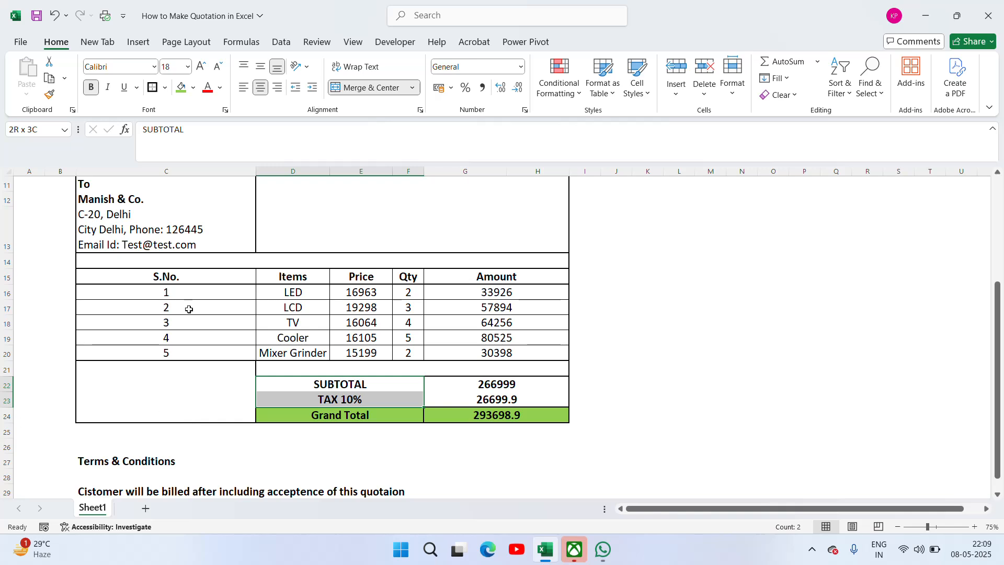
key(shift+Right)
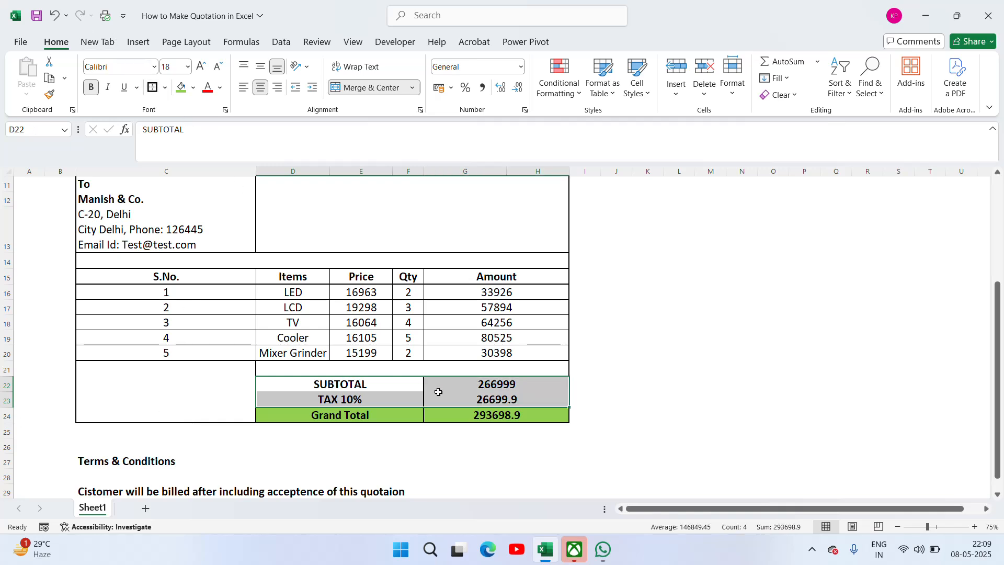
click(385, 390)
key(shift+Right)
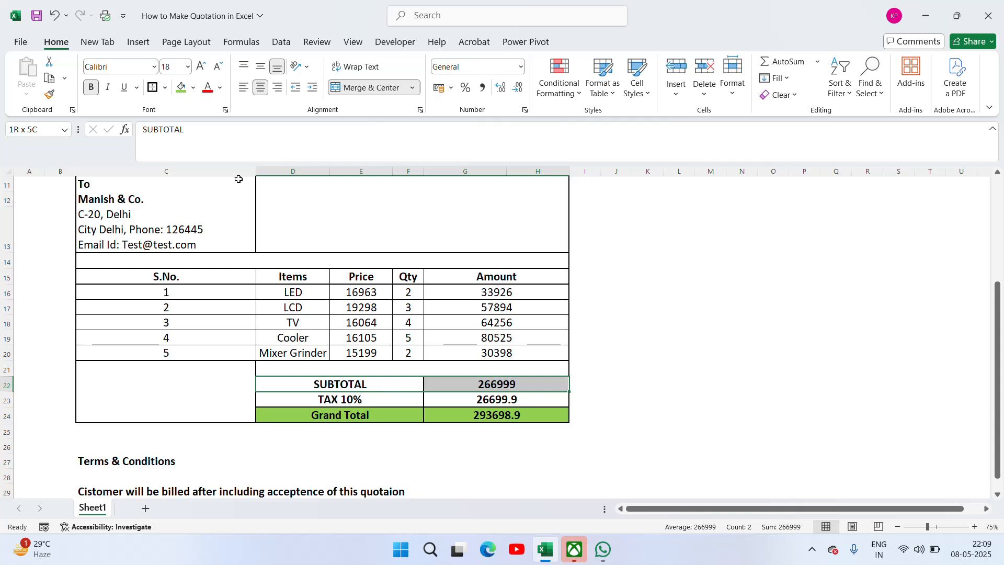
click(152, 86)
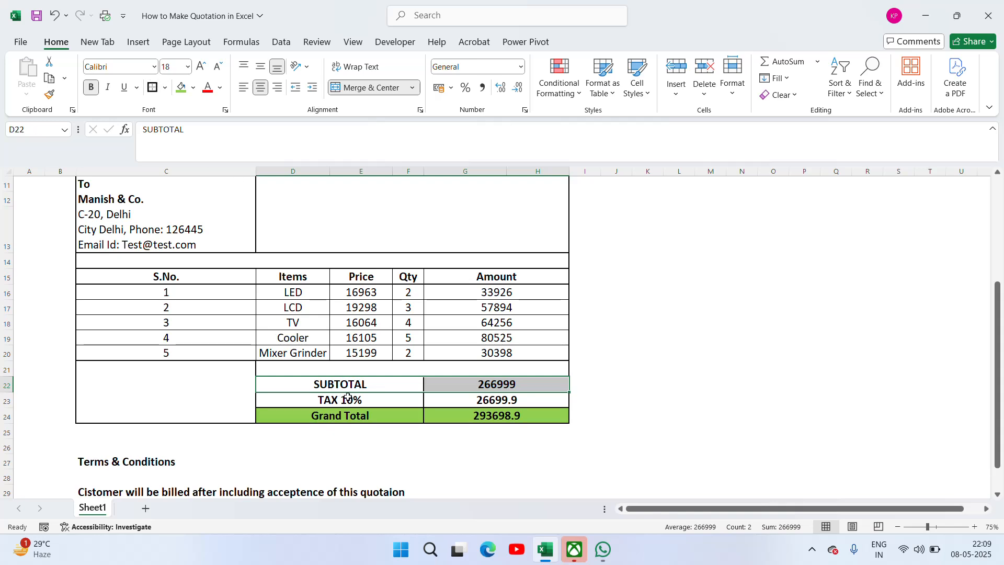
Check the borders of the SUBTOTAL and TAX 10% rows
key(Down)
key(shift+Right)
key(shift+Right)
key(shift+Left)
key(Right)
key(Right)
key(Right)
key(Right)
key(Right)
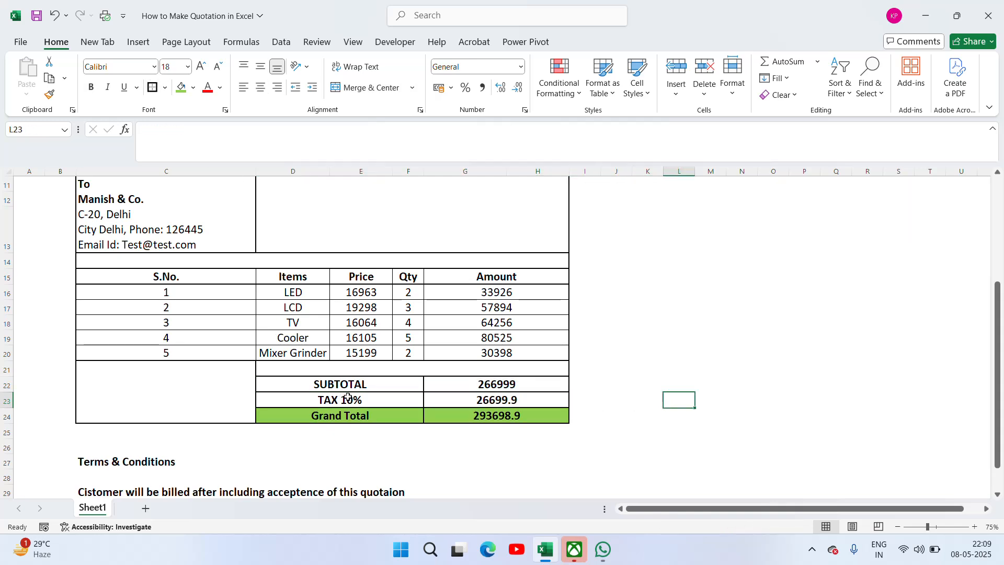
key(Left)
key(Left)
key(Left)
key(Left)
key(Up)
key(Down)
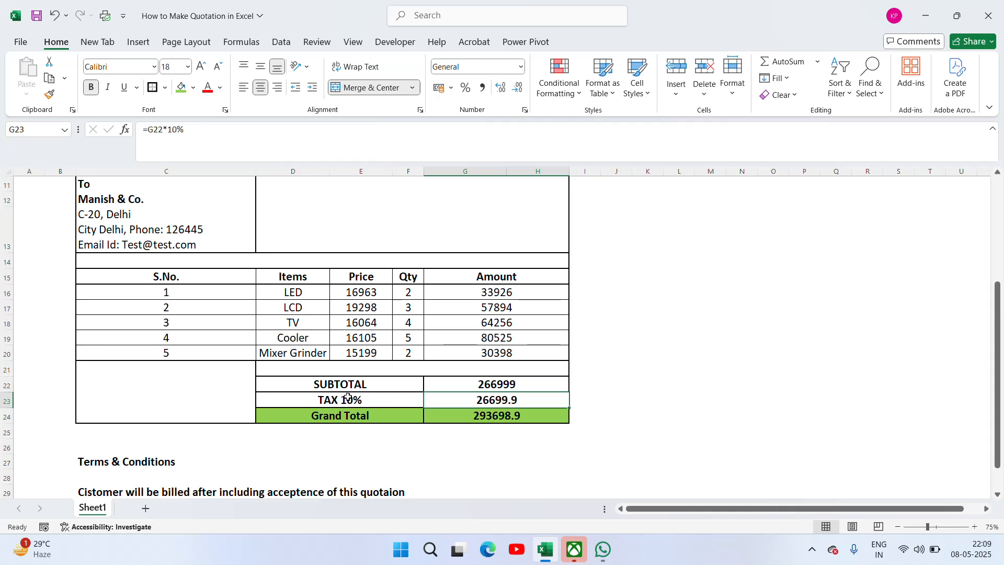
Set the font size of the Grand Total row D24:H24 to 24
key(Left)
key(Down)
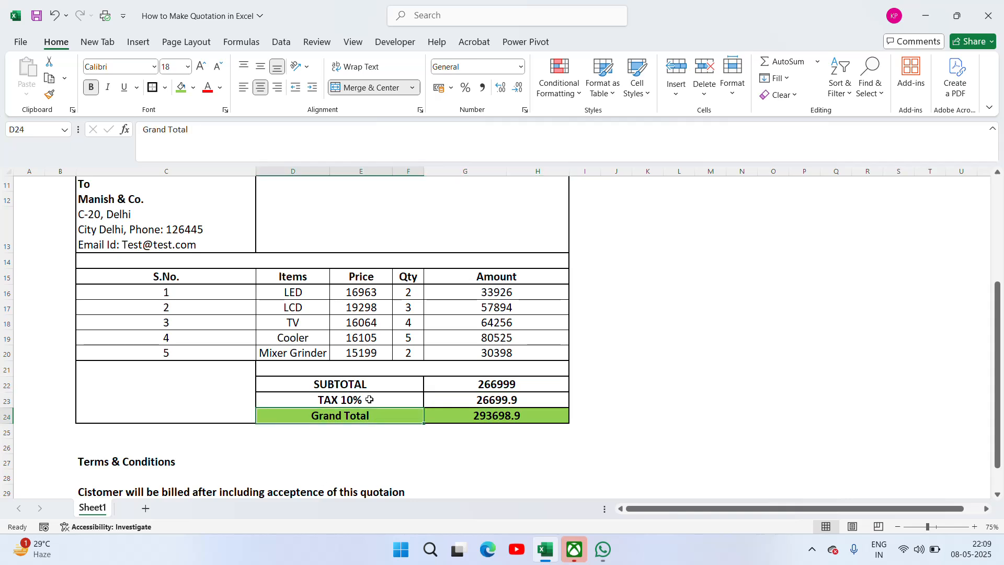
key(shift+Right)
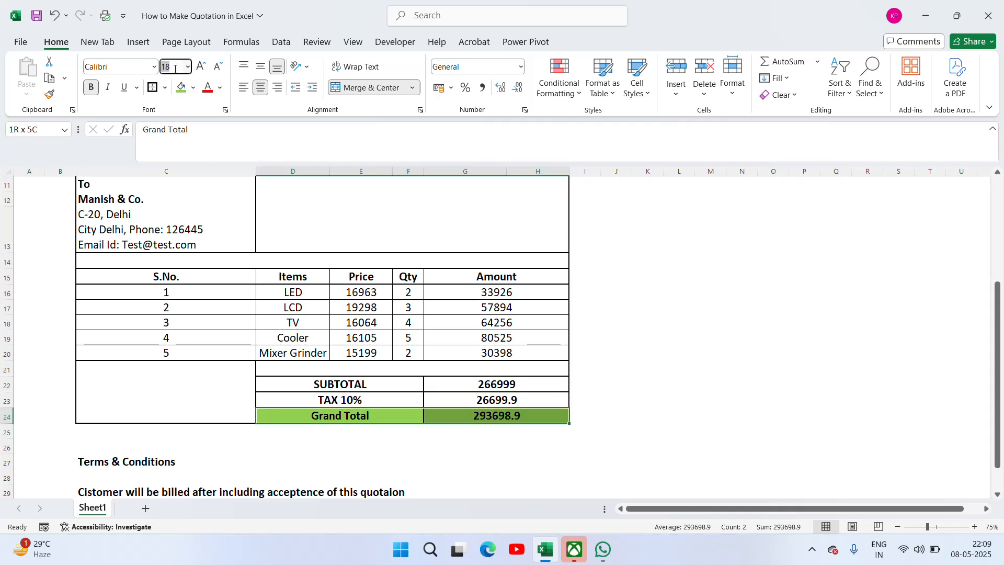
text(24)
key(Return)
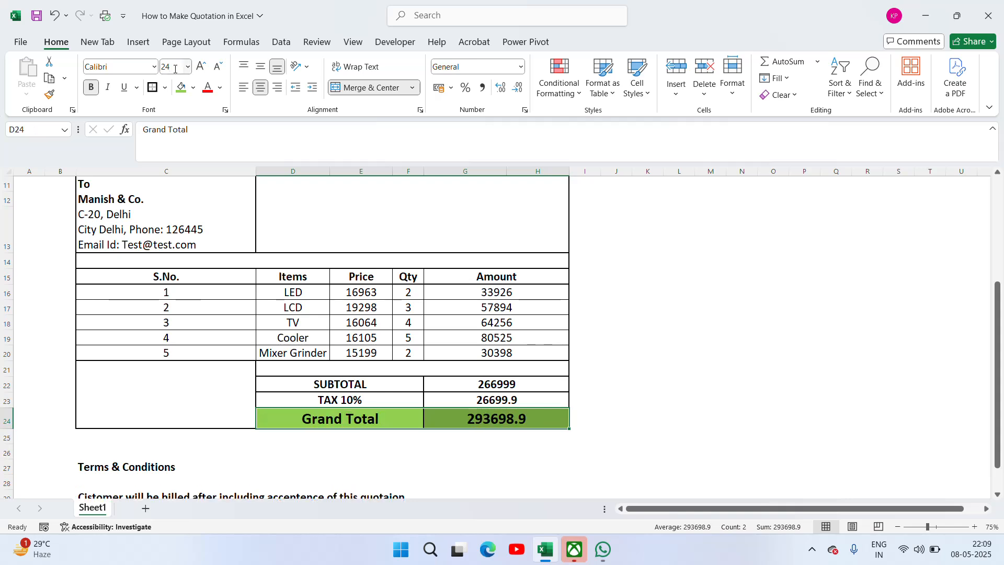
click(612, 407)
key(Left)
key(Left)
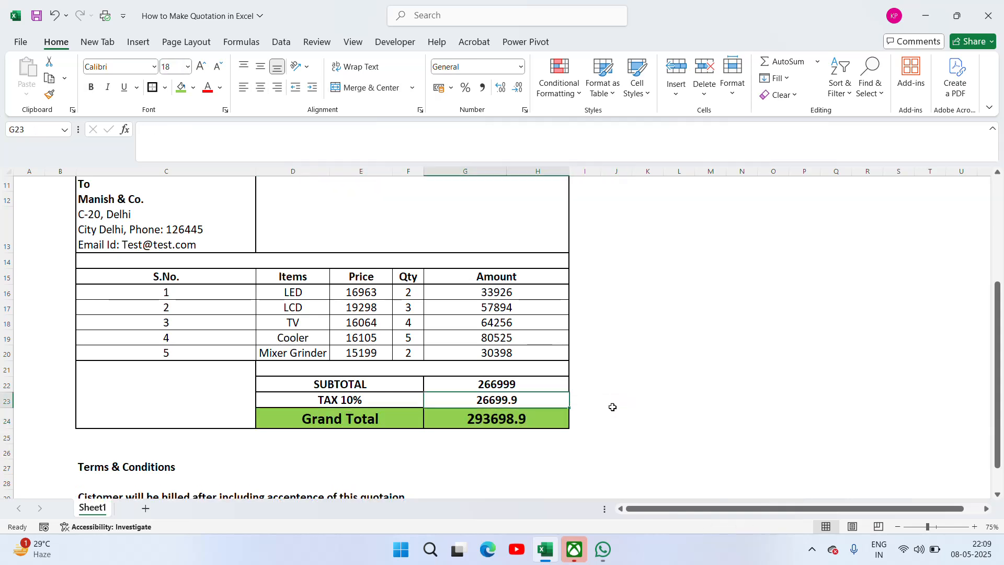
Add an outline border around the Terms & Conditions block C25:H30
key(Down)
key(Down)
key(Down)
key(Down)
key(Down)
key(Down)
key(Down)
key(Down)
key(Down)
key(Down)
key(Down)
key(Down)
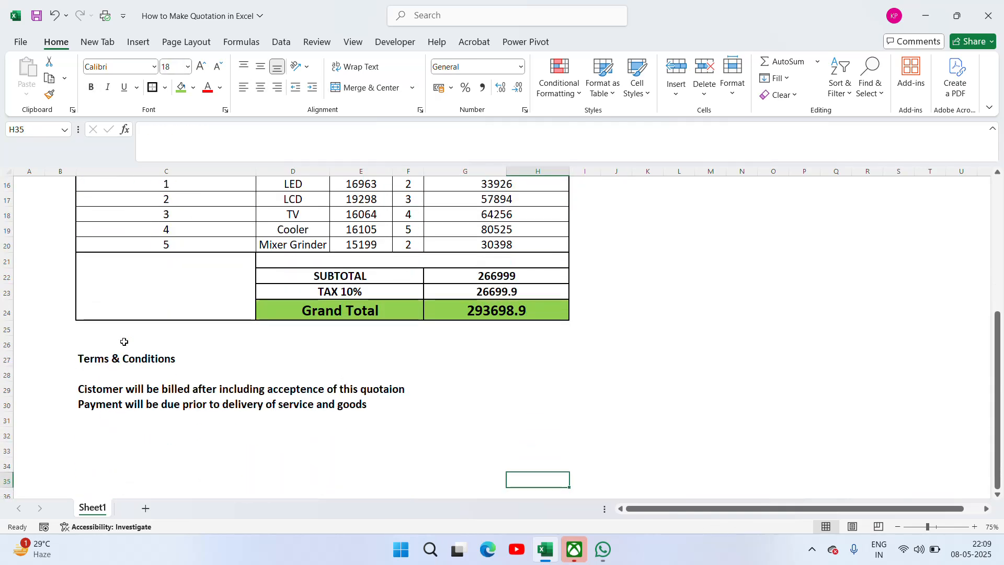
click(111, 326)
key(shift+Down)
key(shift+Down)
key(shift+Down)
key(shift+Down)
key(shift+Down)
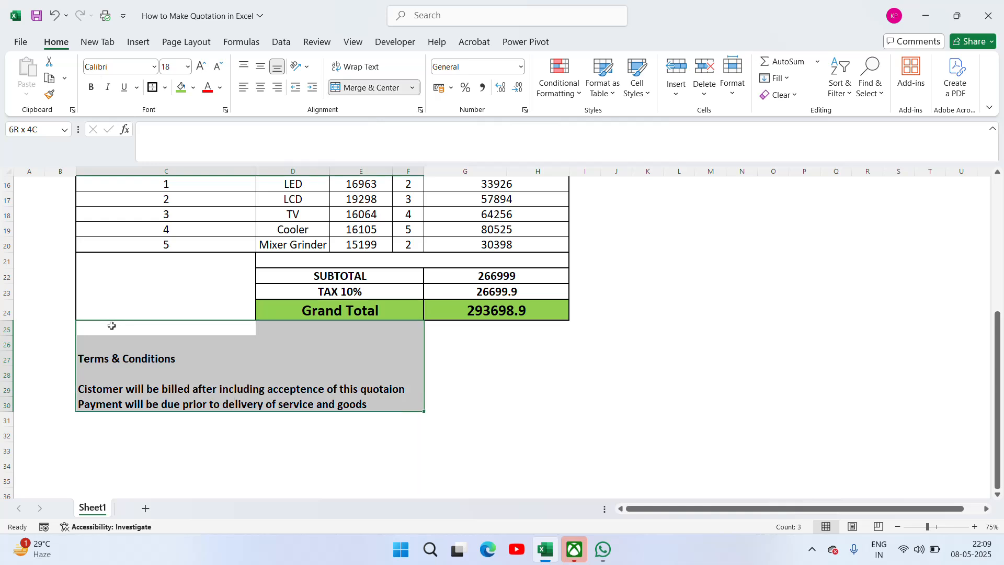
key(shift+Down)
key(shift+Up)
key(shift+Right)
key(shift+Right)
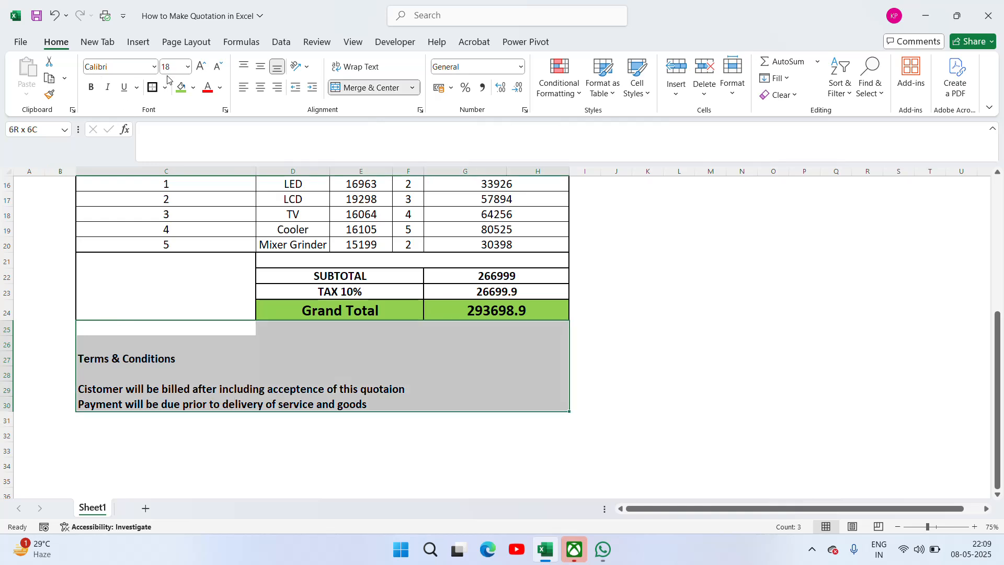
click(153, 88)
click(723, 341)
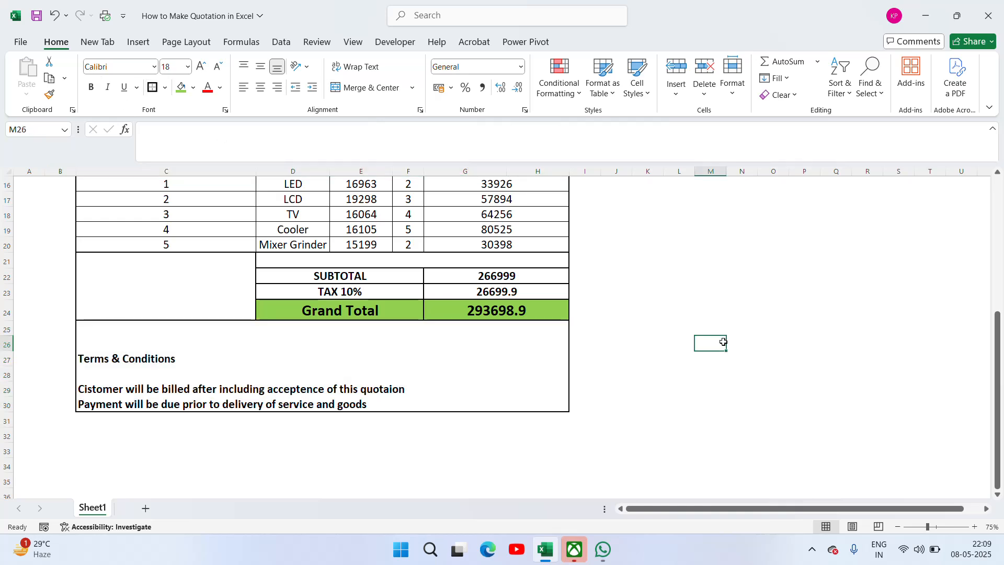
Review the formatted quotation from the Terms & Conditions back up to its header
key(Up)
key(Up)
key(Up)
key(Up)
key(Up)
key(Up)
key(Up)
key(Up)
key(Up)
key(Up)
key(Up)
key(Up)
key(Up)
key(Up)
key(Up)
key(Up)
key(Up)
key(Up)
key(Up)
key(Up)
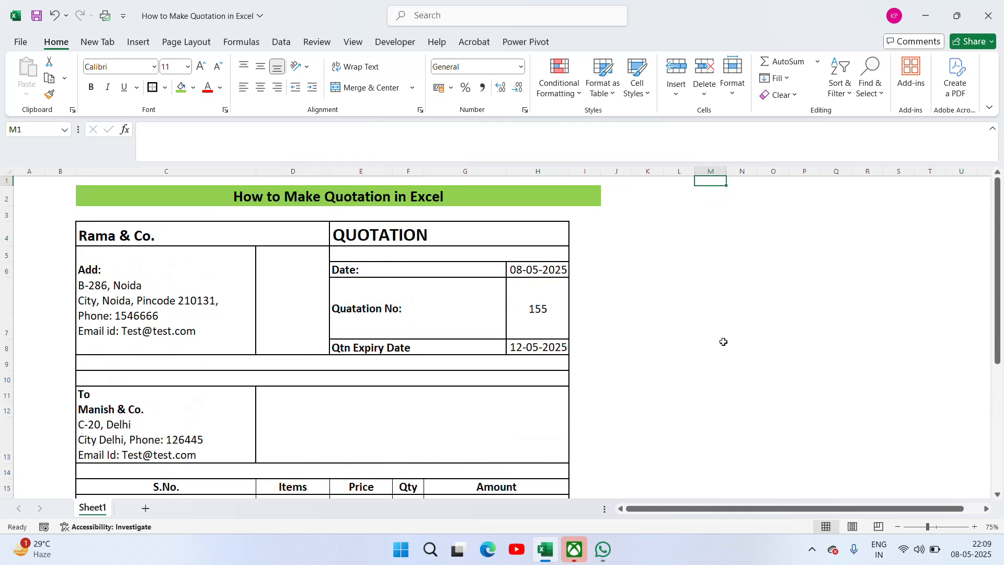
key(Down)
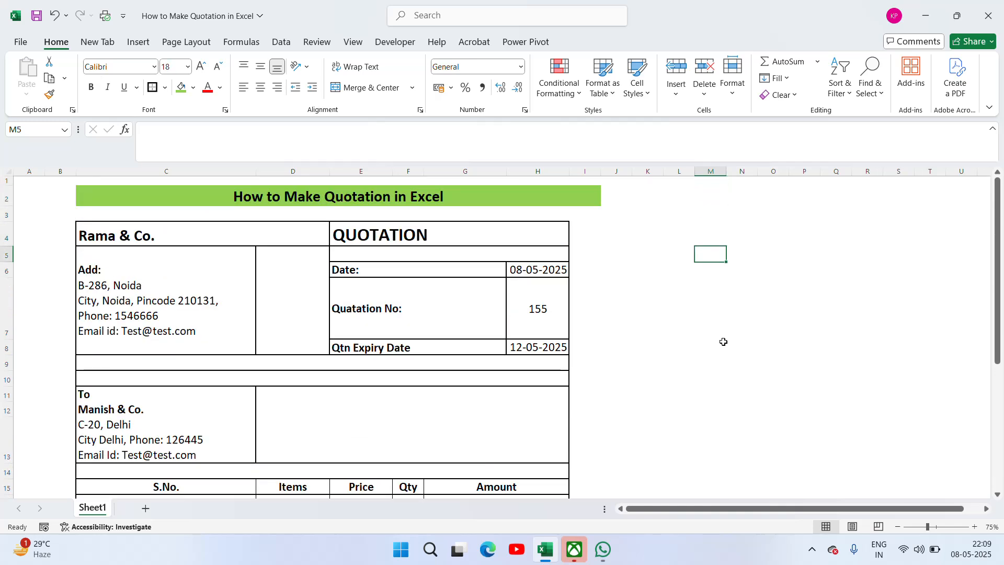
Check the layout of the whole quotation at a reduced zoom level
click(922, 526)
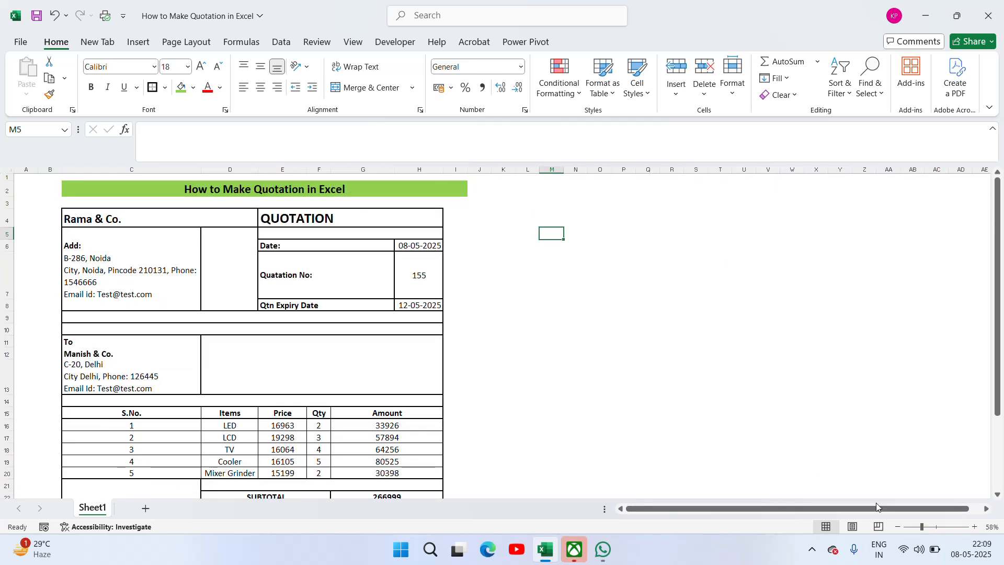
click(912, 527)
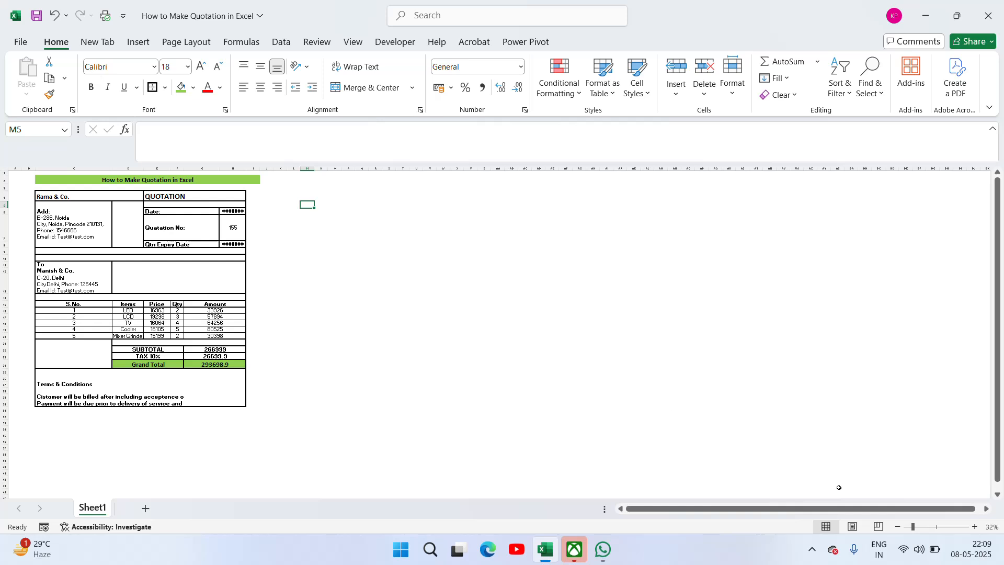
click(925, 528)
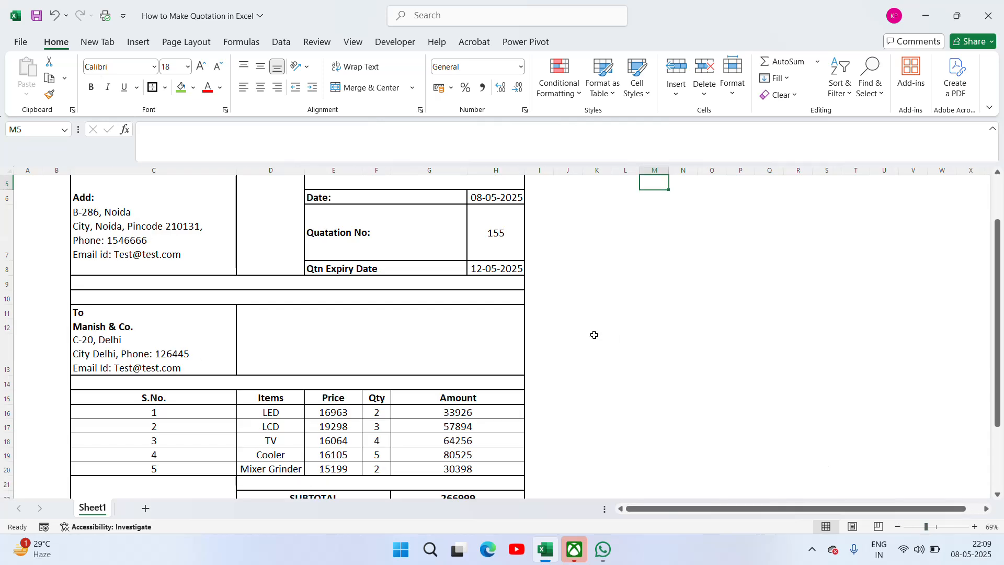
Select the whole quotation C4:H30 from the company name through the Terms & Conditions and open the print preview
click(422, 341)
key(Left)
key(Left)
key(Left)
key(Up)
key(Up)
key(Up)
key(Up)
key(Up)
key(Up)
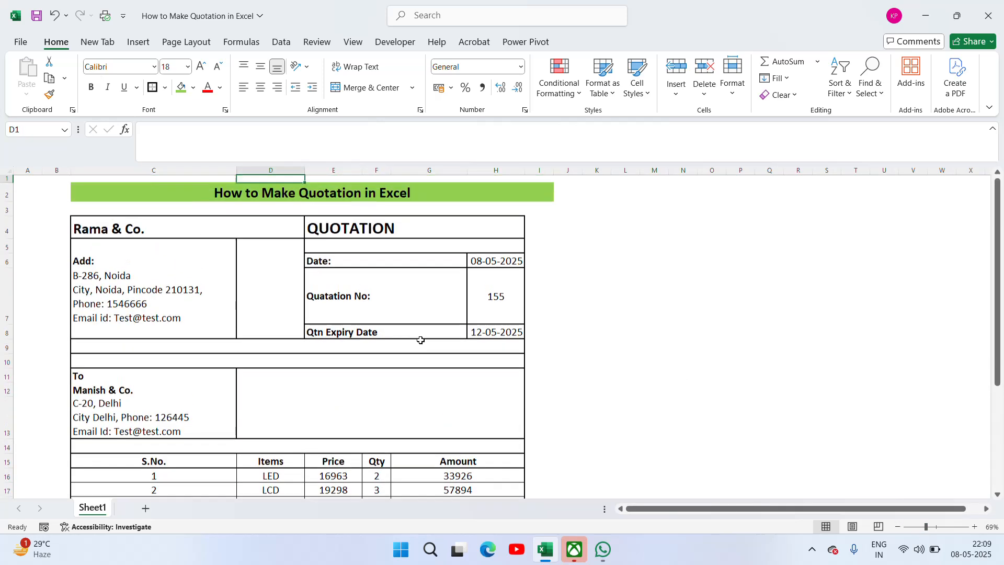
key(Down)
key(Down)
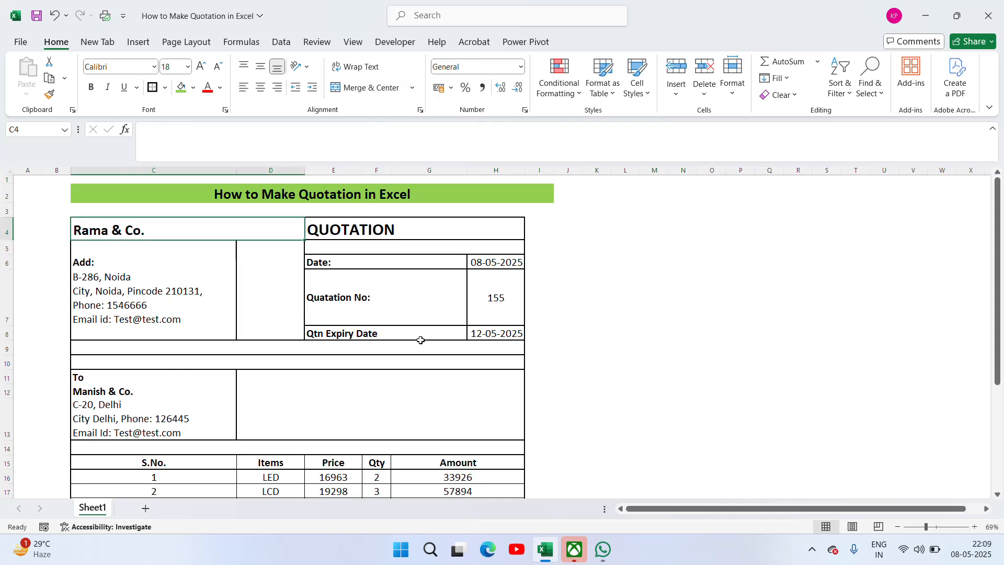
key(shift+Right)
key(shift+Down)
key(shift+Down)
key(shift+Down)
key(shift+Down)
key(shift+Down)
key(shift+Down)
key(shift+Down)
key(shift+Down)
key(shift+Down)
key(shift+Down)
key(shift+Down)
key(shift+Down)
key(shift+Down)
key(shift+Down)
key(shift+Down)
key(shift+Down)
key(shift+Down)
key(shift+Down)
key(shift+Down)
key(shift+Down)
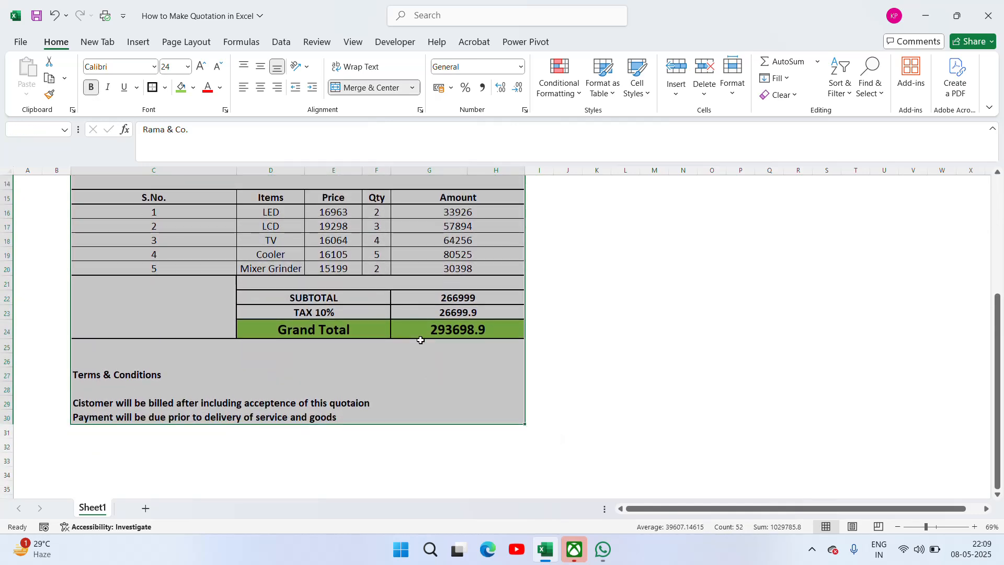
key(ctrl+p)
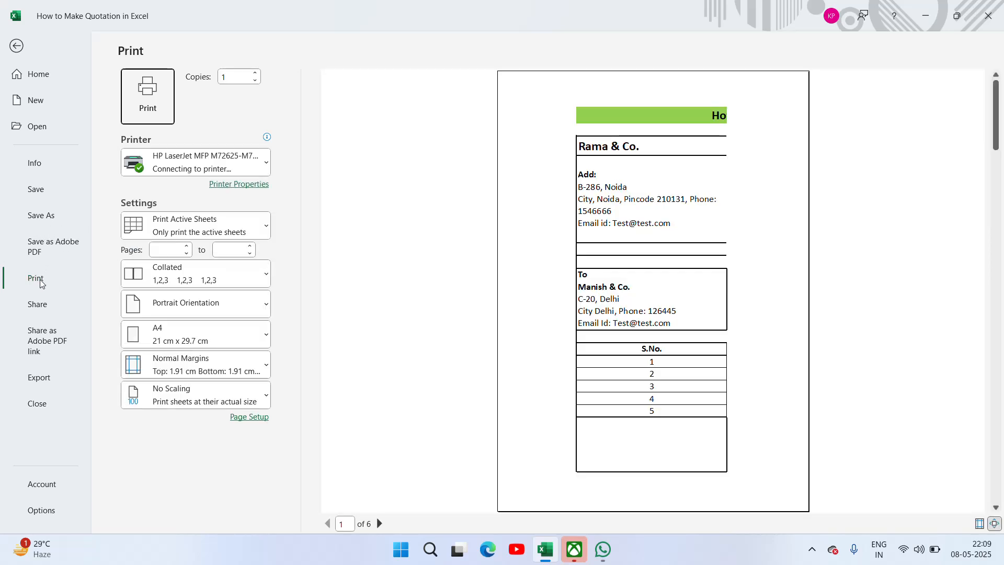
Set the page orientation of the quotation sheet to Landscape in Page Setup
click(247, 448)
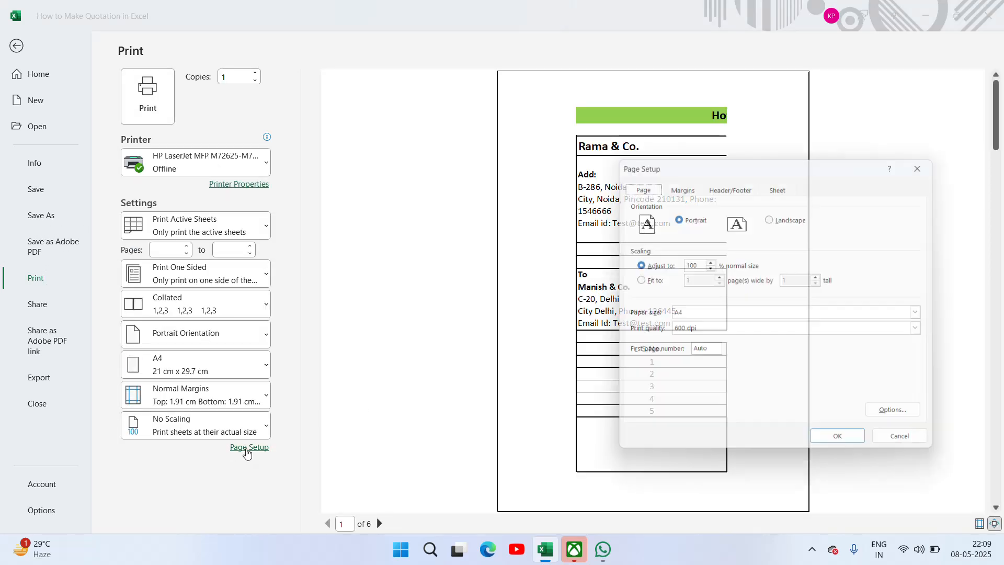
click(770, 217)
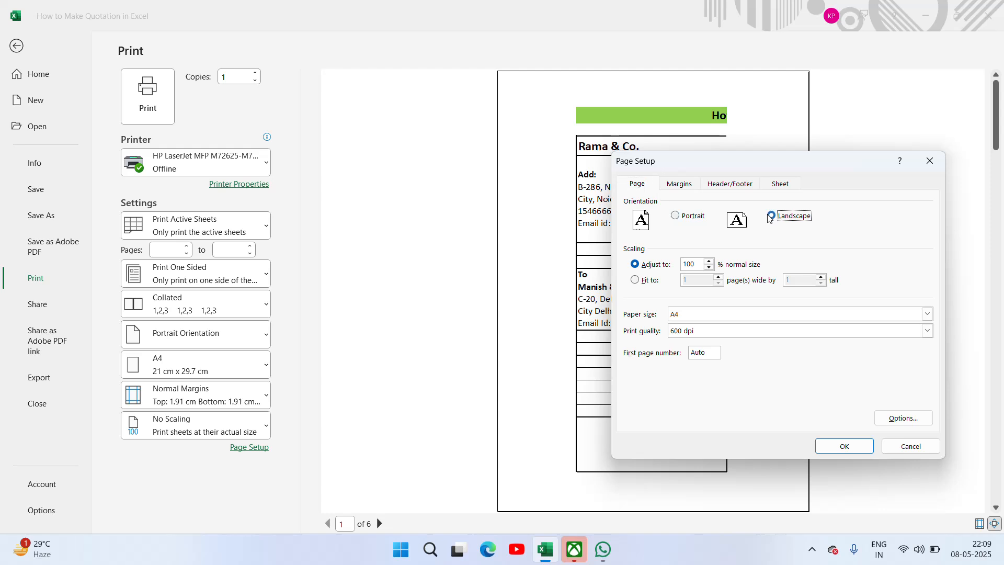
click(836, 449)
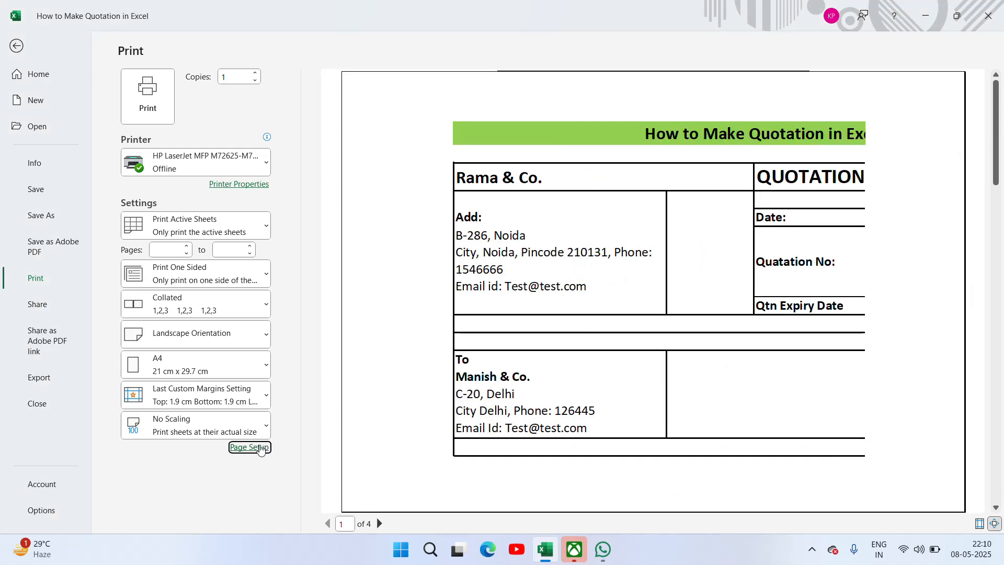
Scale the printout to fit 1 page wide by 1 tall in Page Setup and return to the worksheet
click(261, 448)
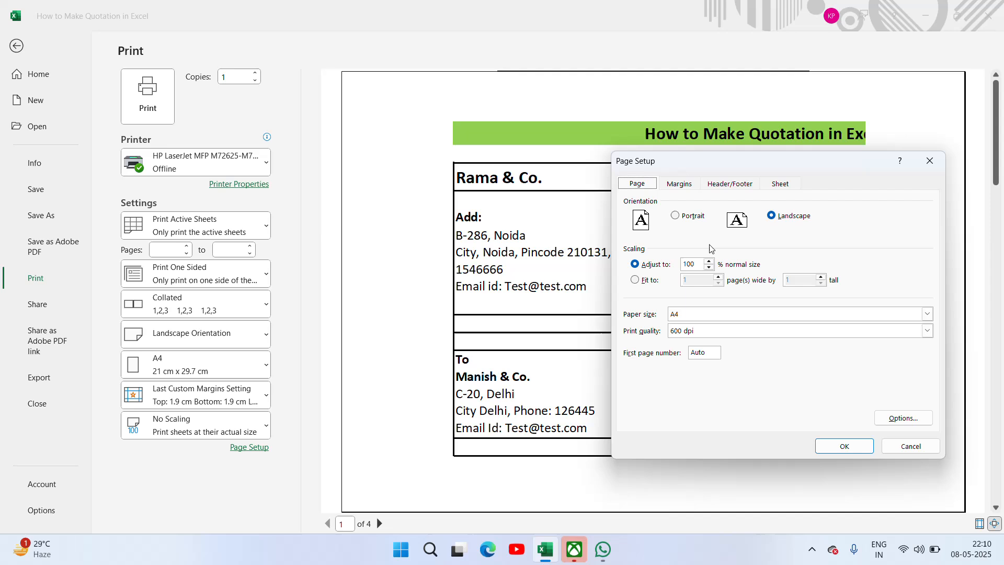
click(634, 280)
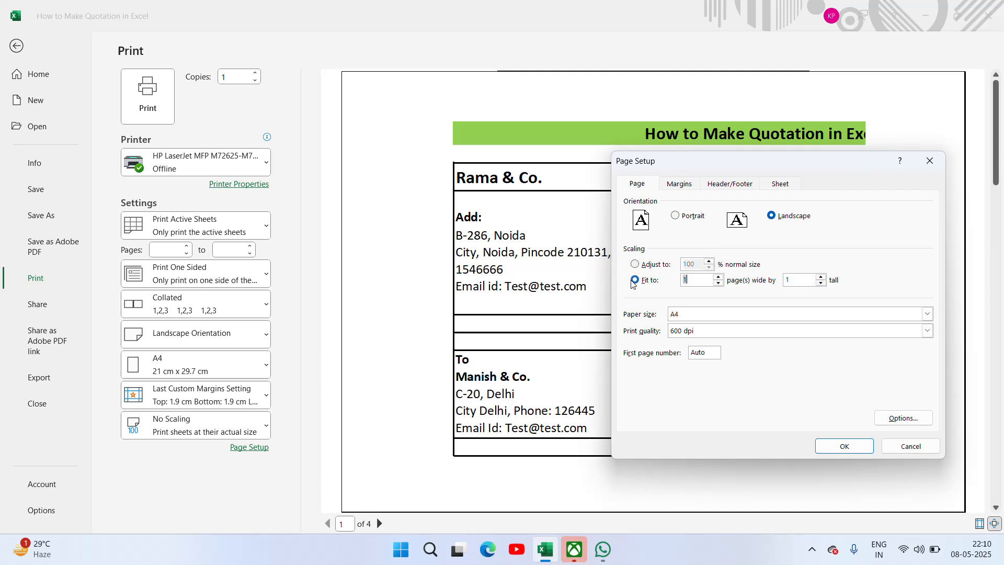
click(843, 446)
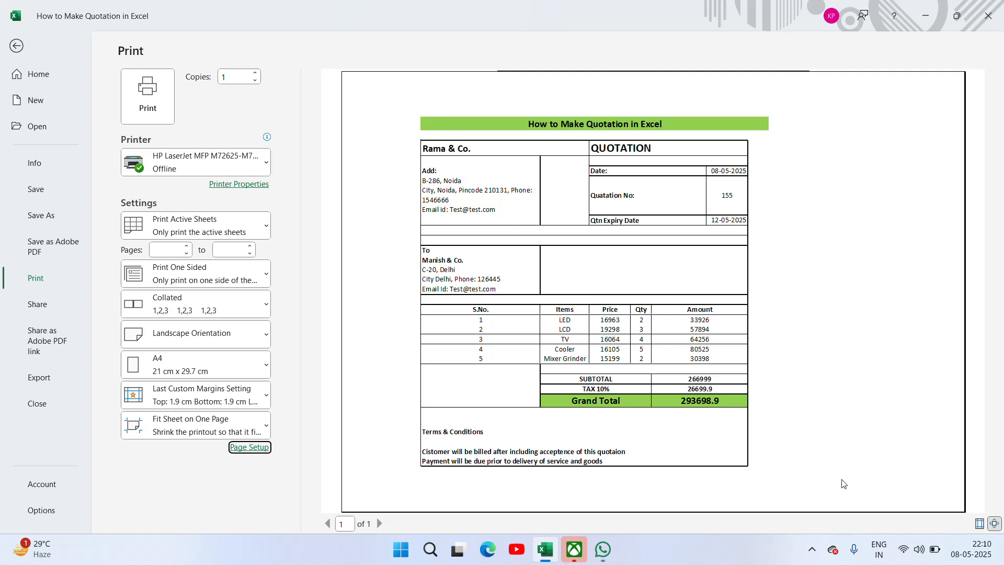
key(Escape)
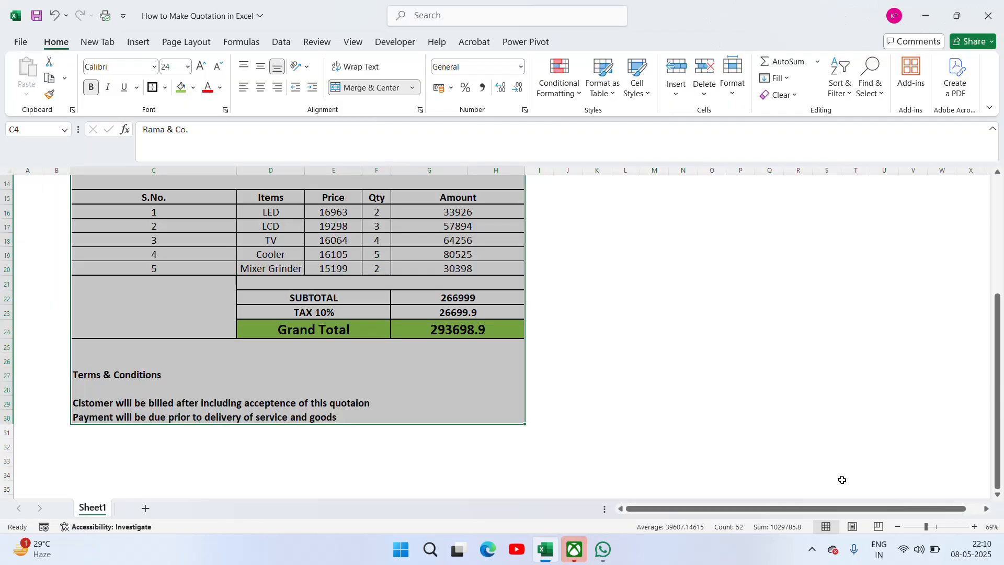
Look through the finished quotation from the Terms & Conditions up to the company name in C4
click(373, 401)
key(Up)
key(Up)
key(Up)
key(Up)
key(Up)
key(Up)
key(Up)
key(Up)
key(Up)
key(Up)
key(Up)
key(Up)
key(Up)
key(Up)
key(Up)
key(Up)
key(Up)
key(Up)
key(Up)
key(Up)
key(Up)
key(Up)
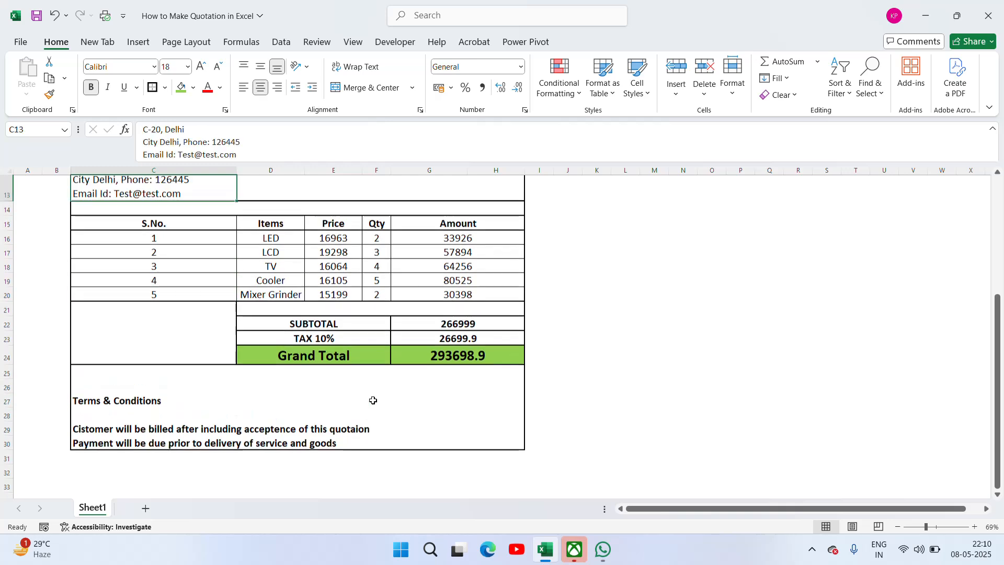
key(Down)
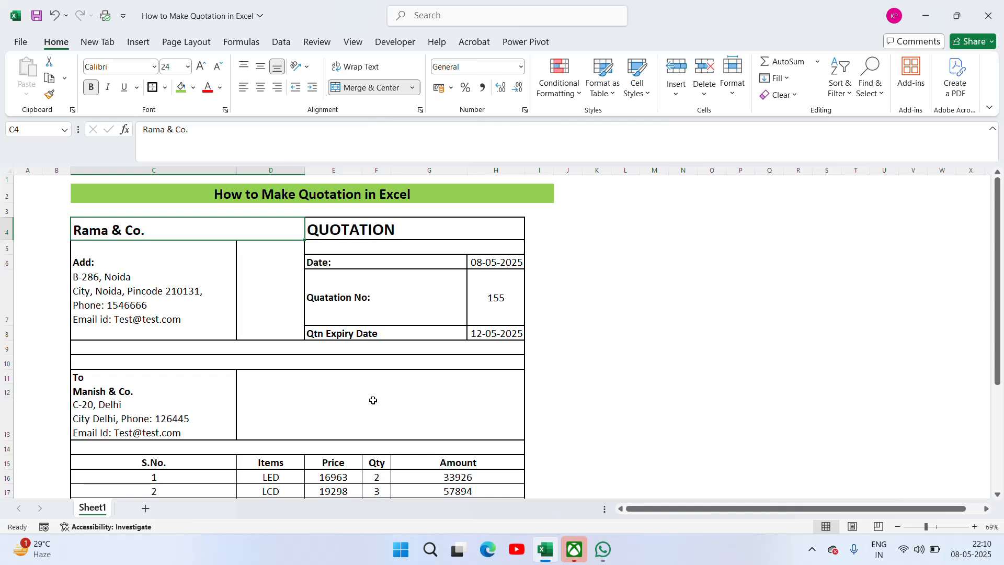
click(811, 548)
click(812, 509)
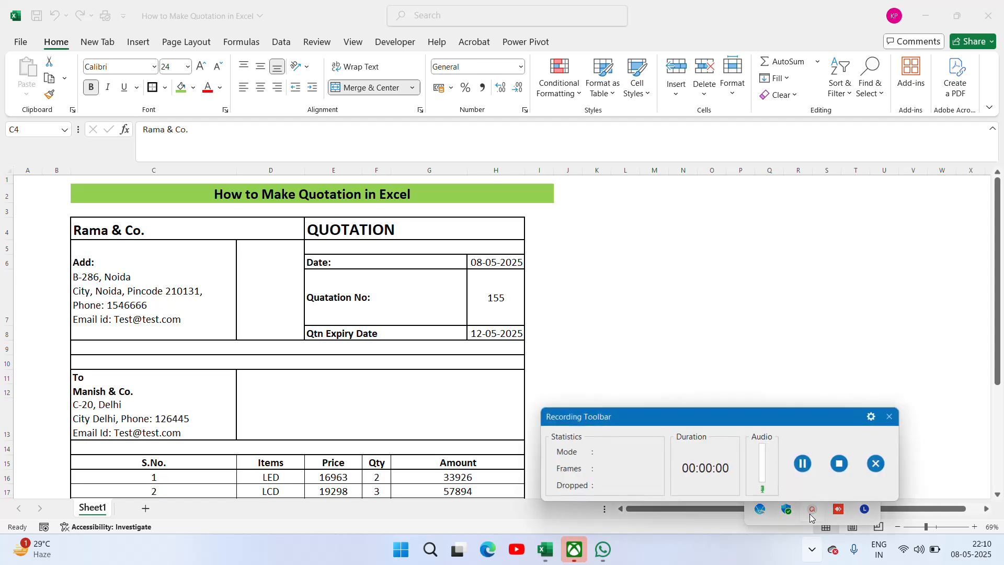
click(838, 470)
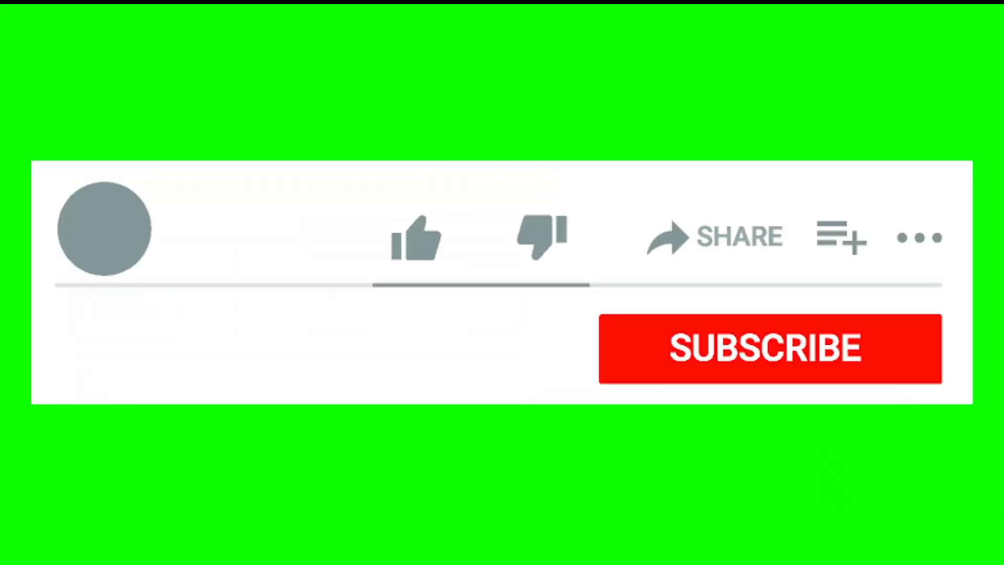